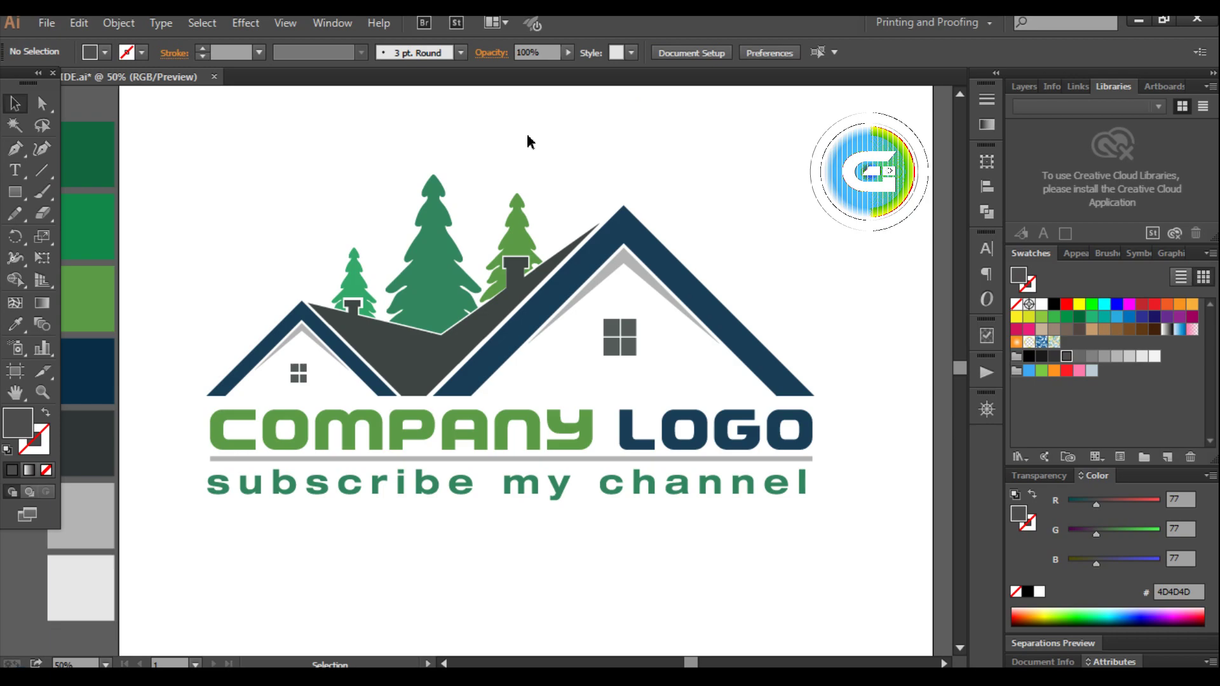
# Scale the house-roof logo down and move it to the artboard's upper right
pyautogui.click(543, 311)
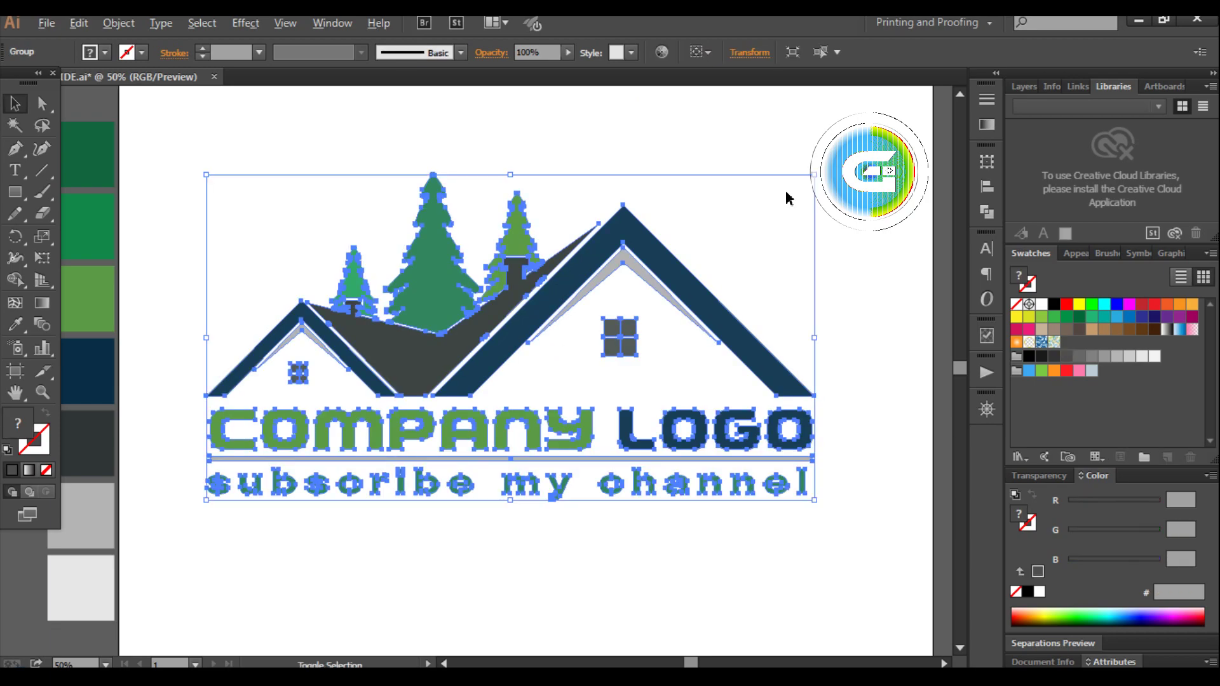
pyautogui.moveTo(813, 174); pyautogui.dragTo(600, 291)
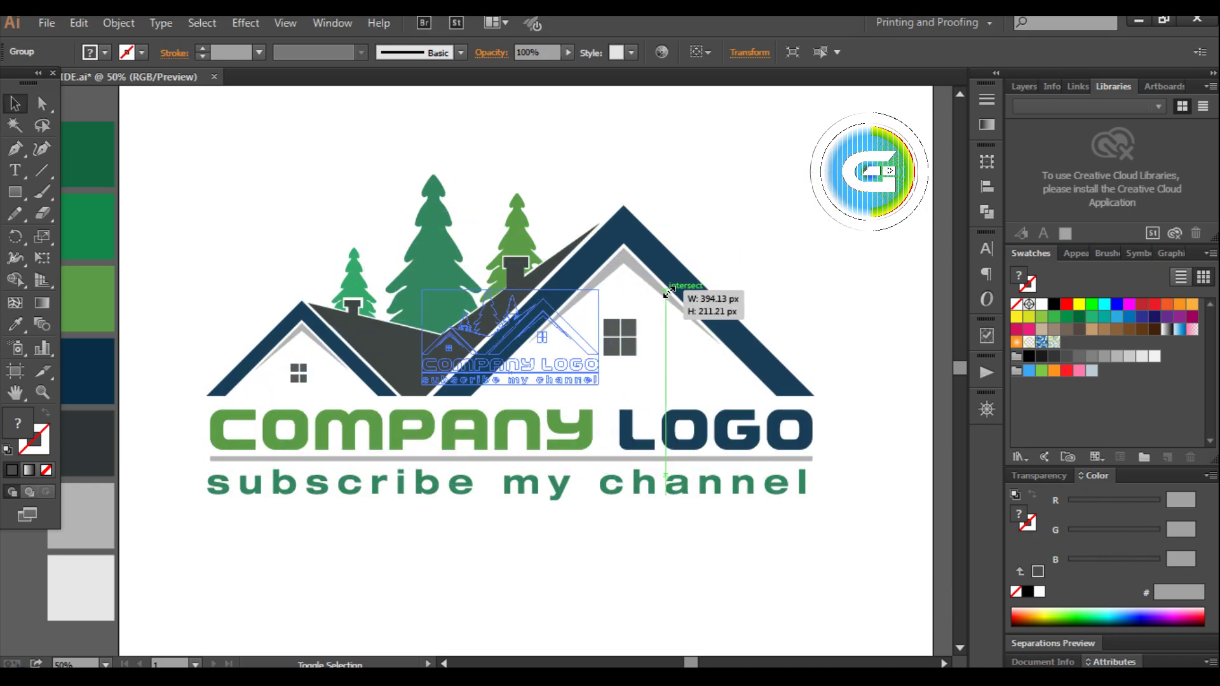
pyautogui.moveTo(572, 325)
pyautogui.mouseDown()
pyautogui.moveTo(812, 167)
pyautogui.moveTo(677, 172)
pyautogui.mouseUp()
pyautogui.click(746, 293)
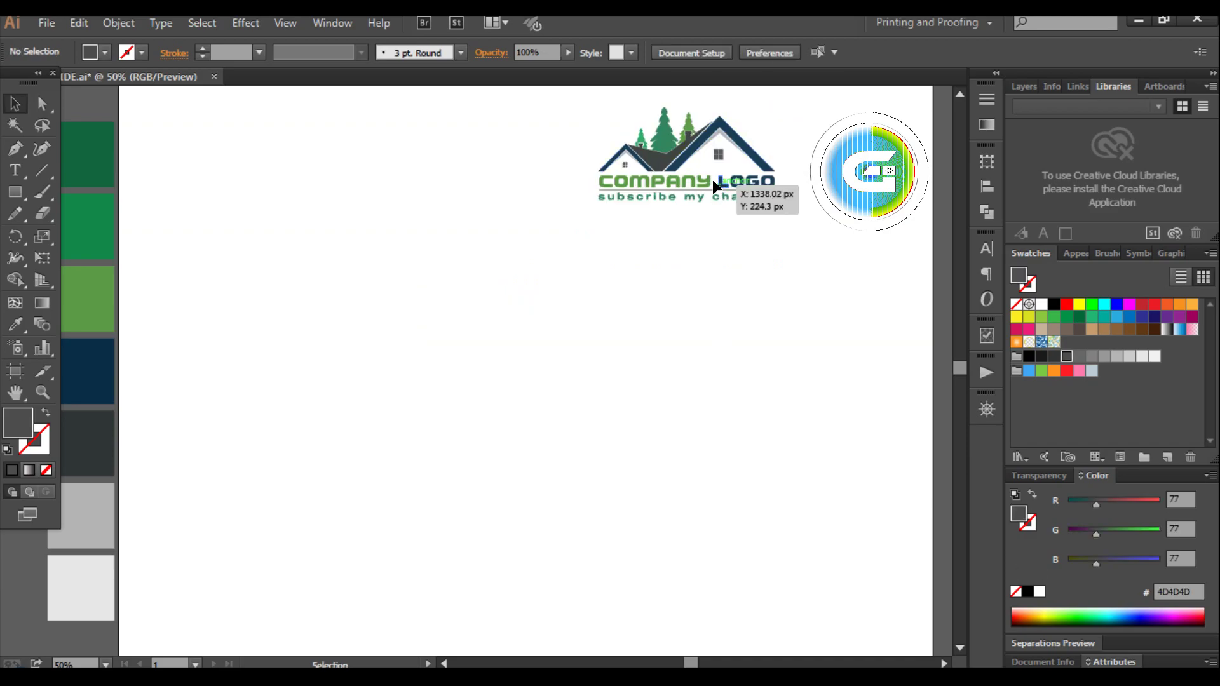
# Draw a large dark grey square on the empty canvas below the logo
pyautogui.click(686, 280)
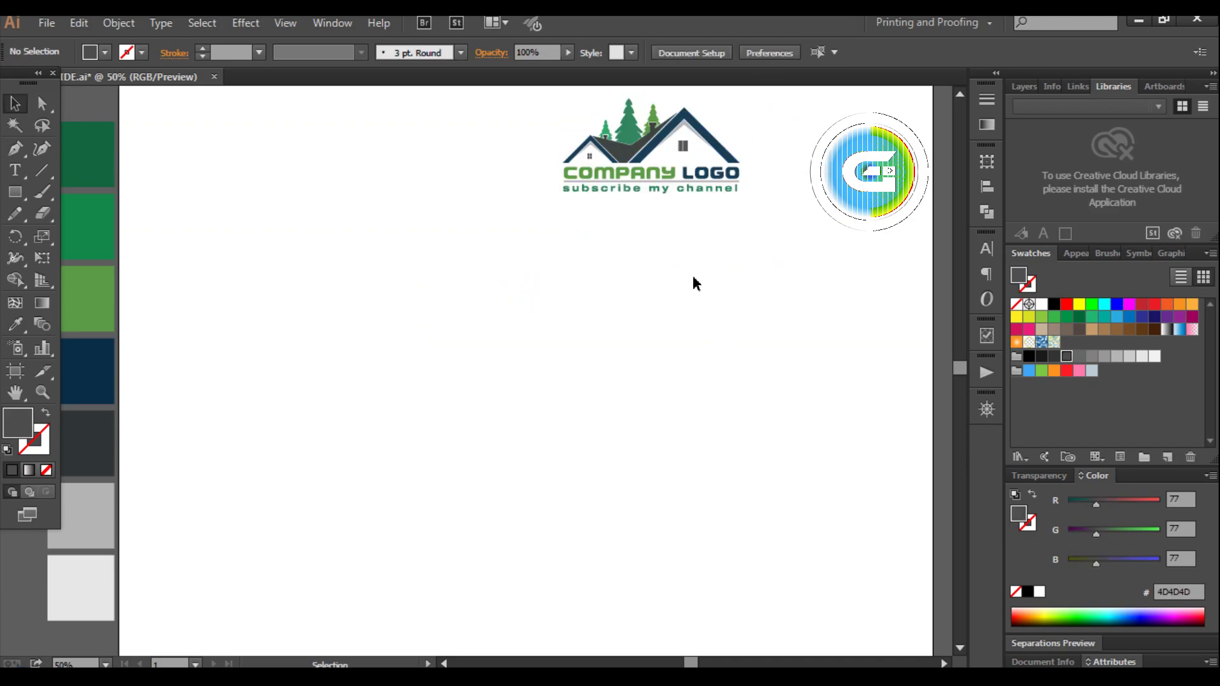
pyautogui.click(15, 194)
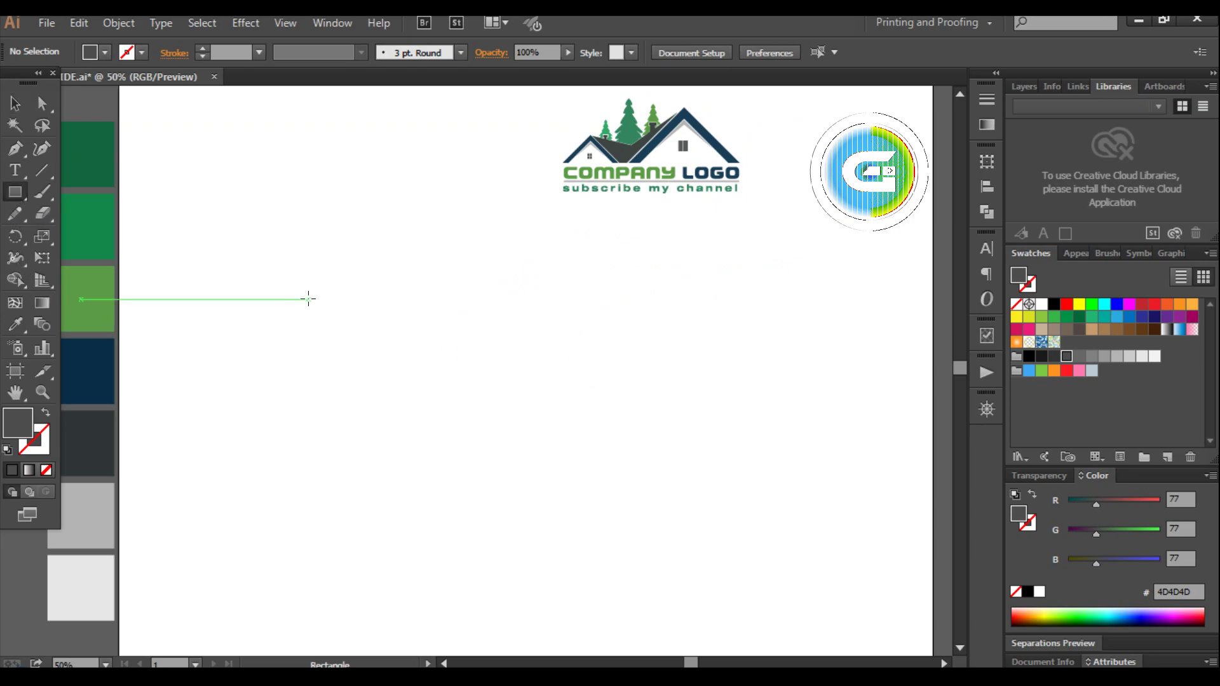
pyautogui.moveTo(309, 299)
pyautogui.mouseDown()
pyautogui.moveTo(547, 468)
pyautogui.moveTo(563, 540)
pyautogui.mouseUp()
pyautogui.click(18, 111)
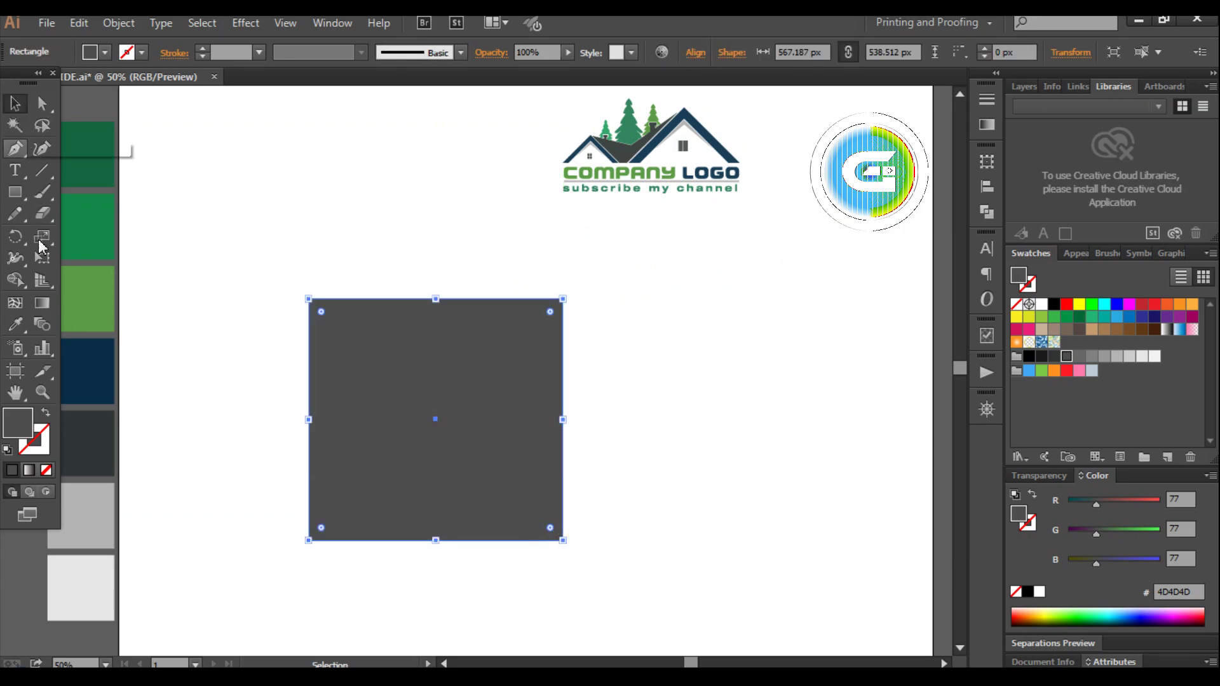
pyautogui.click(403, 270)
pyautogui.click(386, 337)
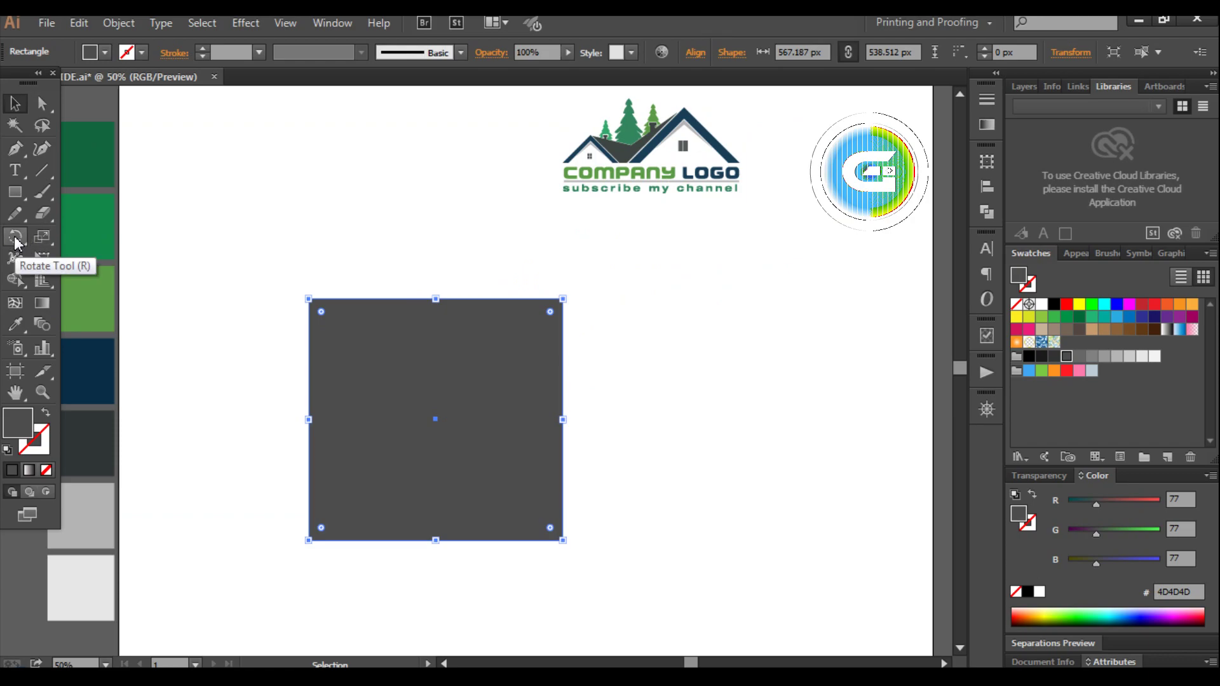
# Rotate the grey square 45° into a diamond
pyautogui.doubleClick(15, 239)
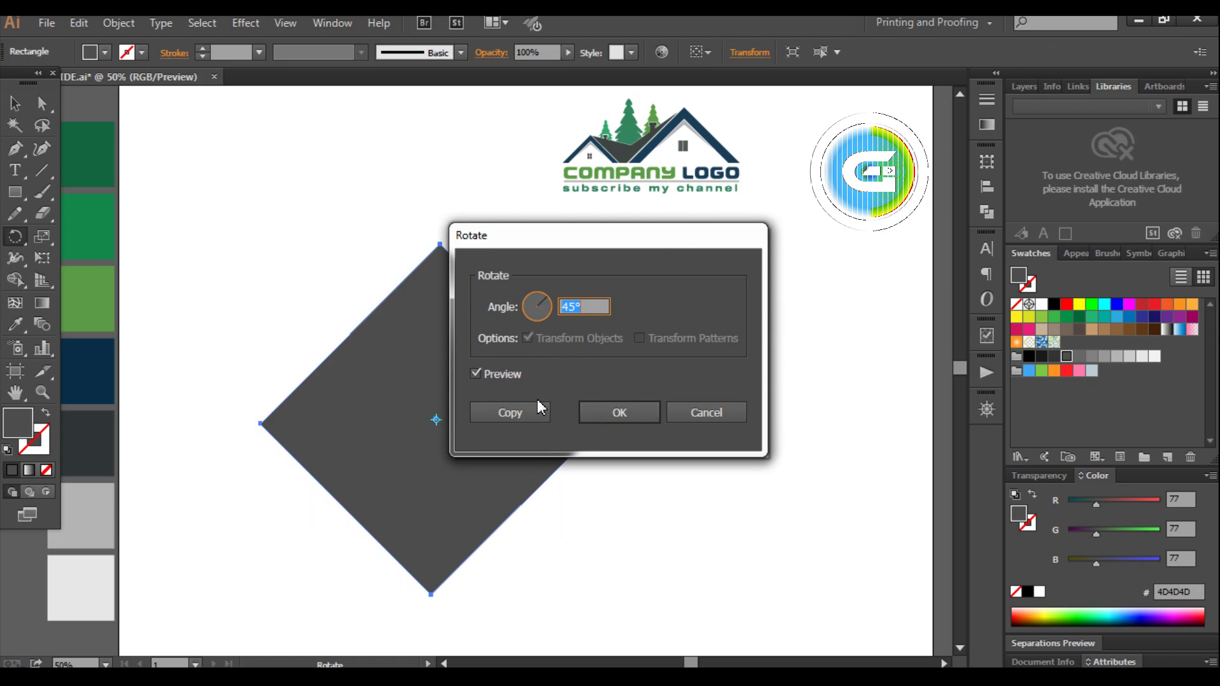
pyautogui.click(602, 410)
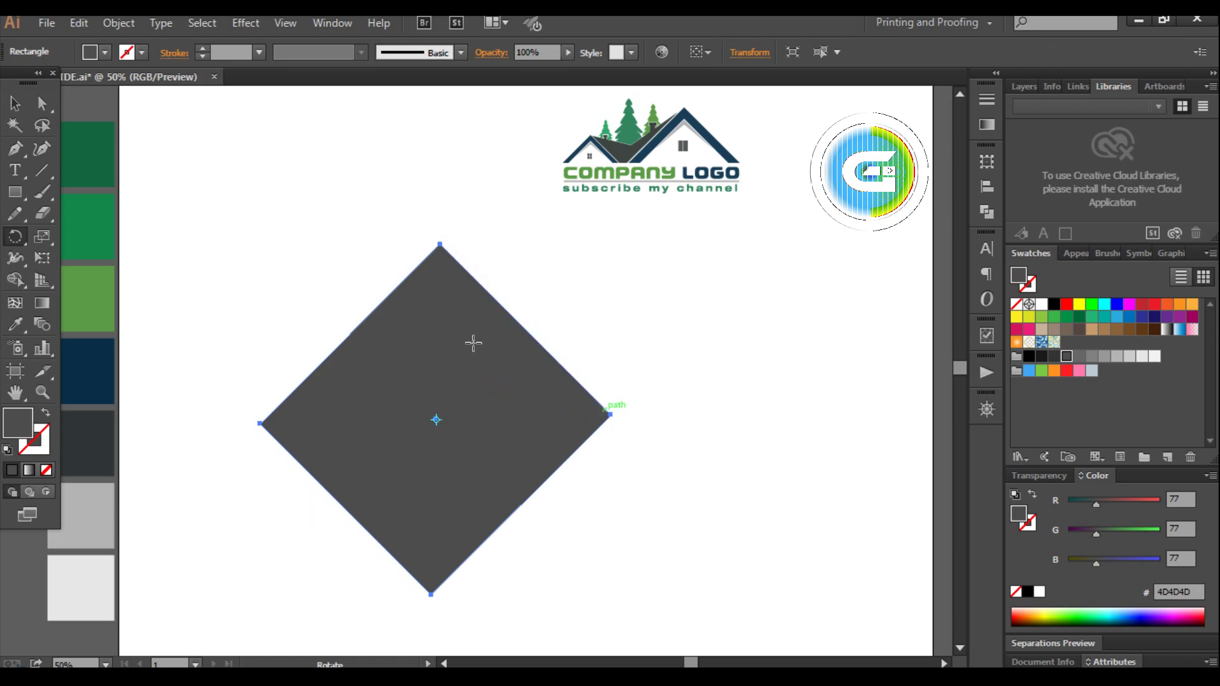
pyautogui.click(16, 103)
pyautogui.click(295, 205)
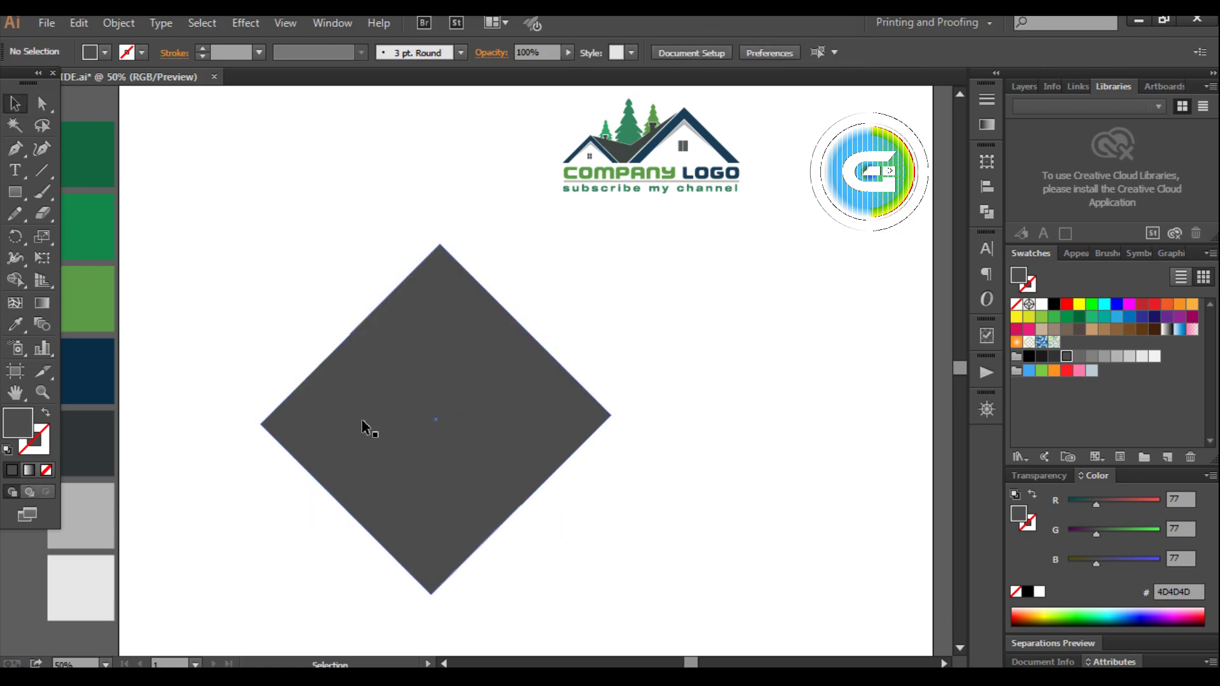
# Duplicate the diamond slightly lower, fill the copy dark green, and centre both horizontally
pyautogui.click(462, 343)
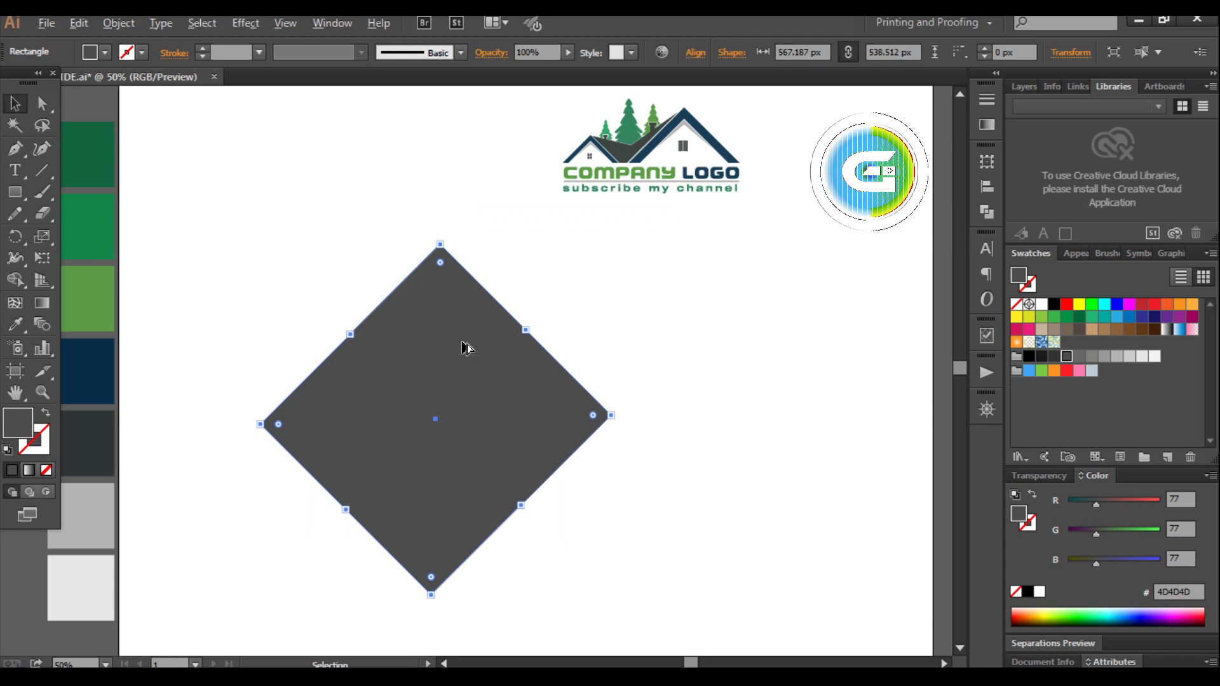
pyautogui.moveTo(466, 347); pyautogui.dragTo(462, 424)
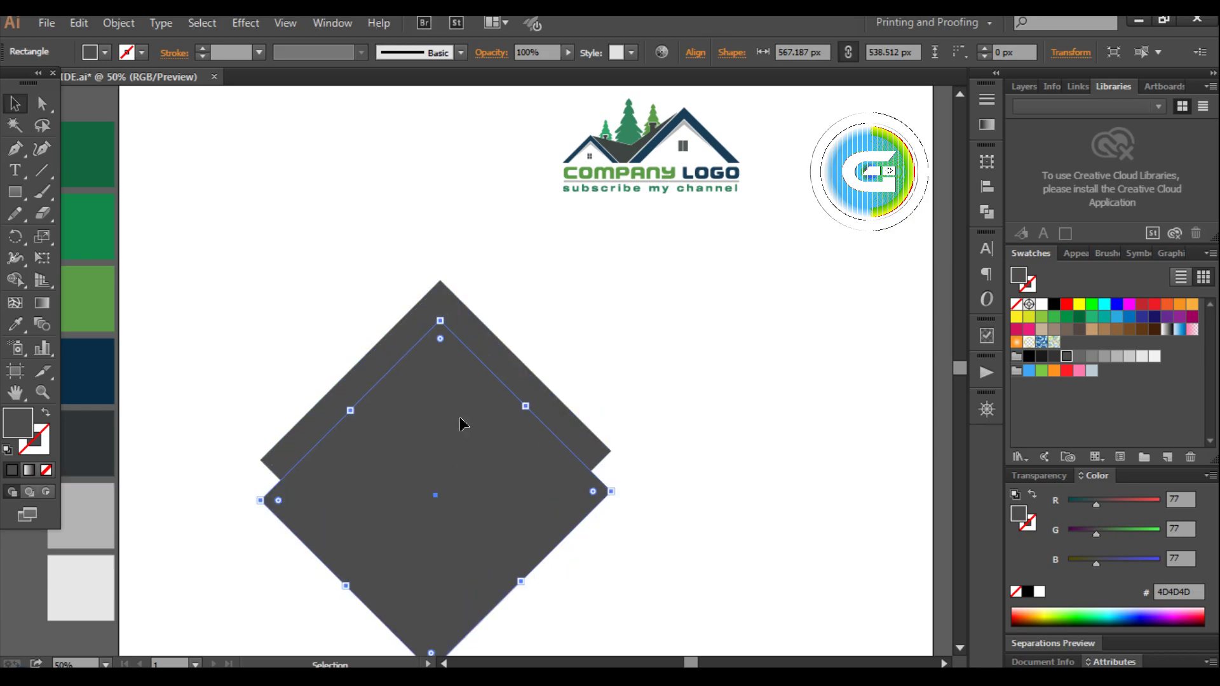
pyautogui.click(1080, 319)
pyautogui.click(737, 321)
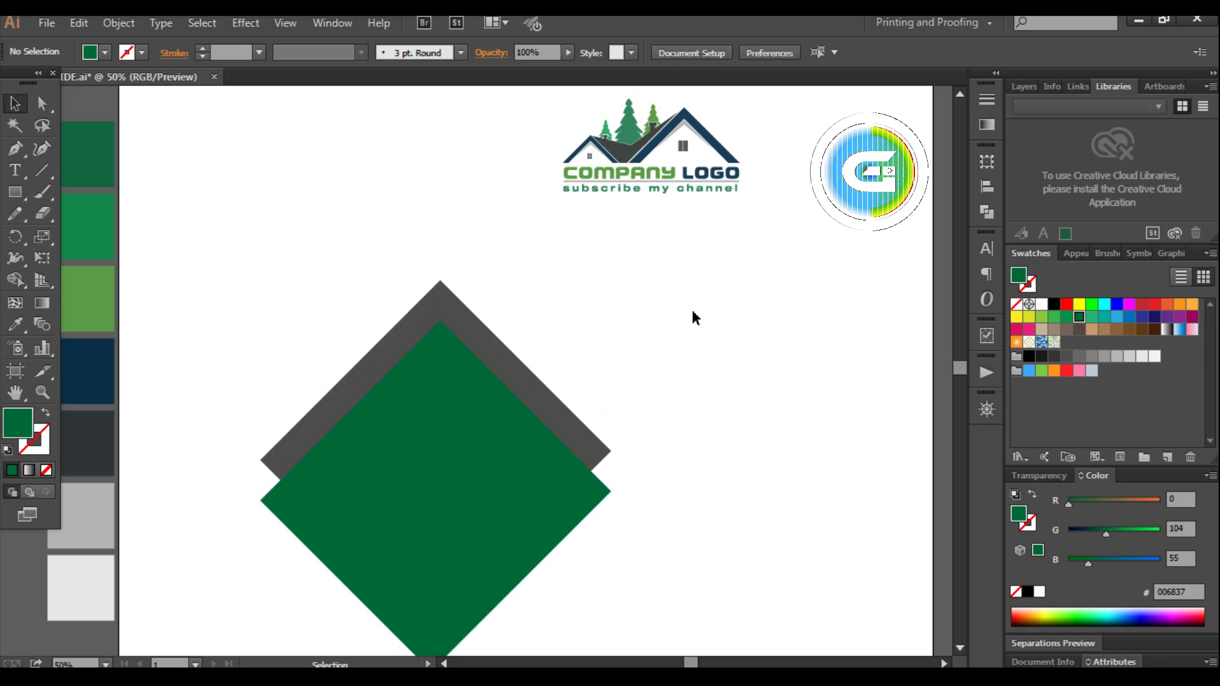
pyautogui.scroll(-1, 694, 318)
pyautogui.moveTo(316, 193); pyautogui.dragTo(504, 420)
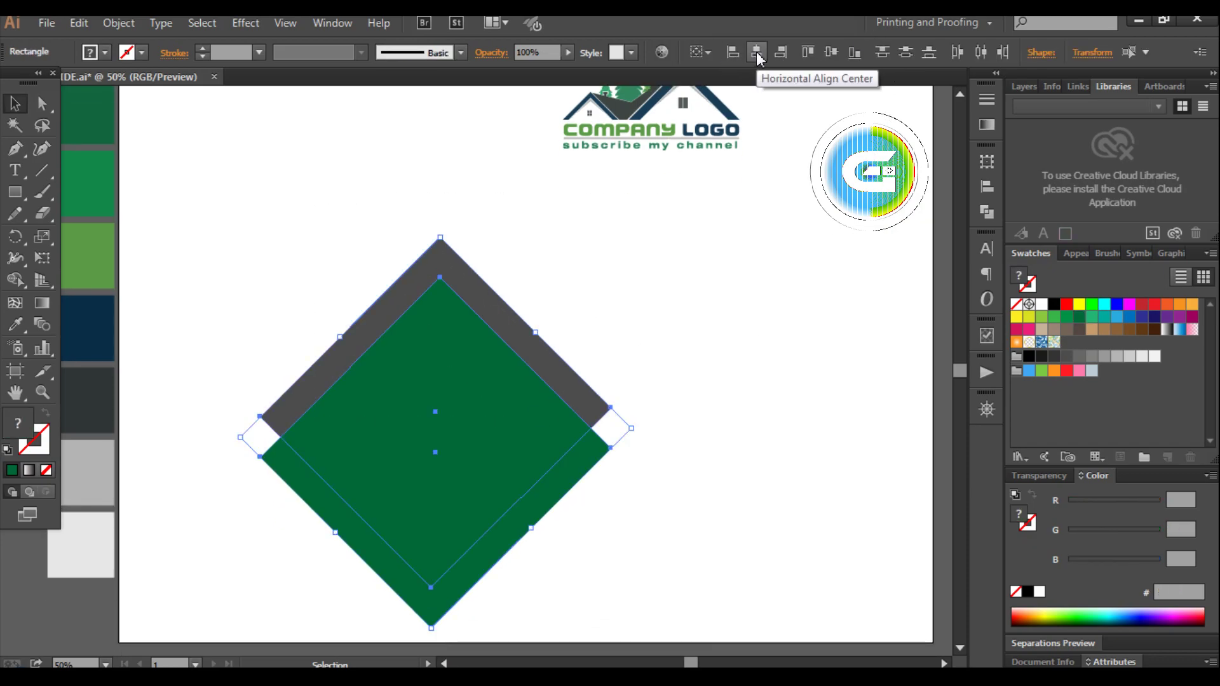
pyautogui.click(756, 54)
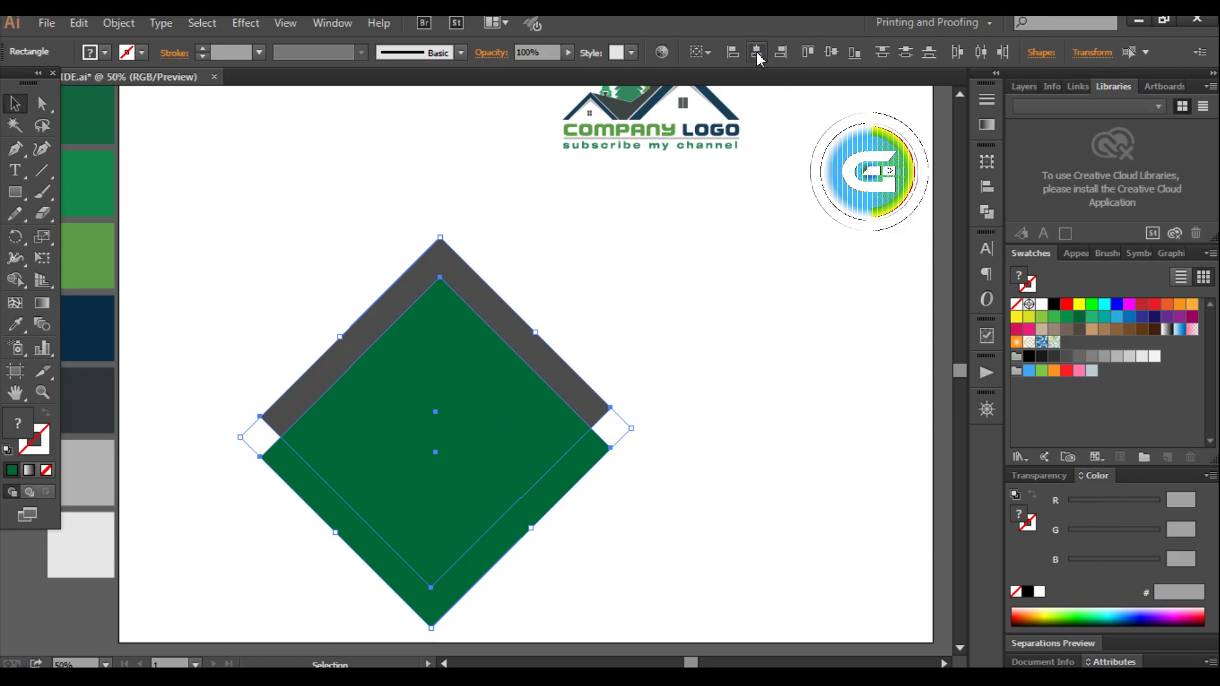
pyautogui.click(662, 264)
# Subtract the green diamond from the grey one with Pathfinder Minus Front
pyautogui.moveTo(240, 218); pyautogui.dragTo(566, 441)
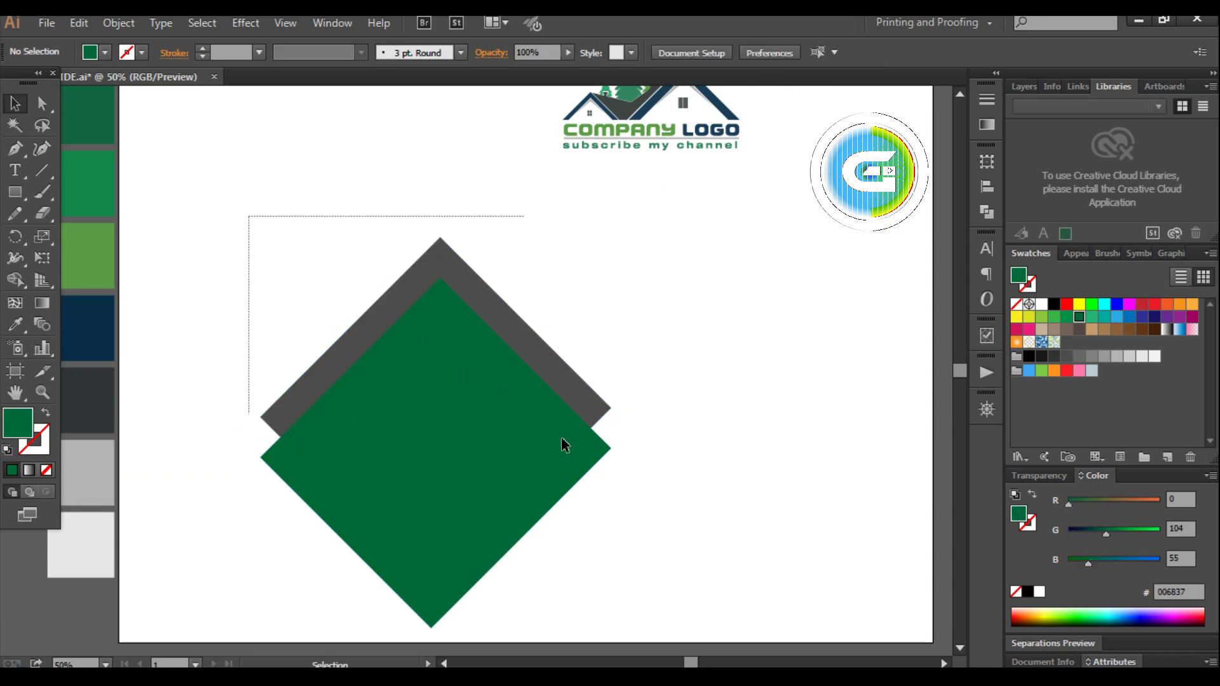
pyautogui.click(987, 213)
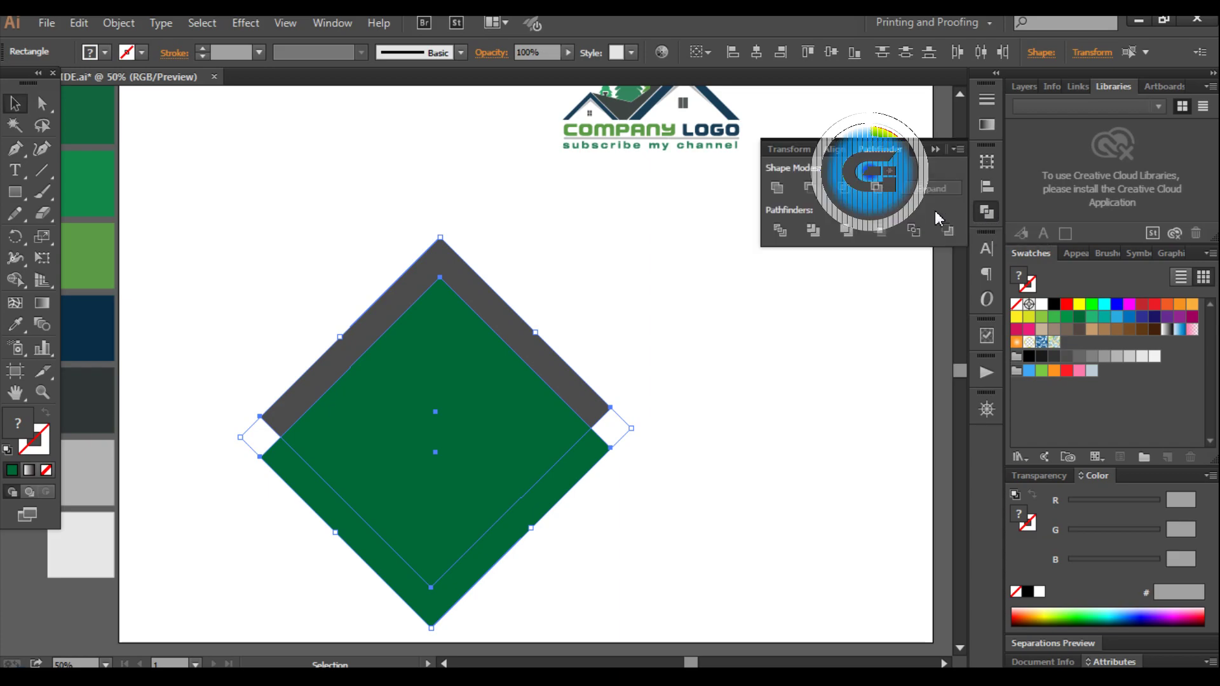
pyautogui.click(810, 191)
pyautogui.click(691, 382)
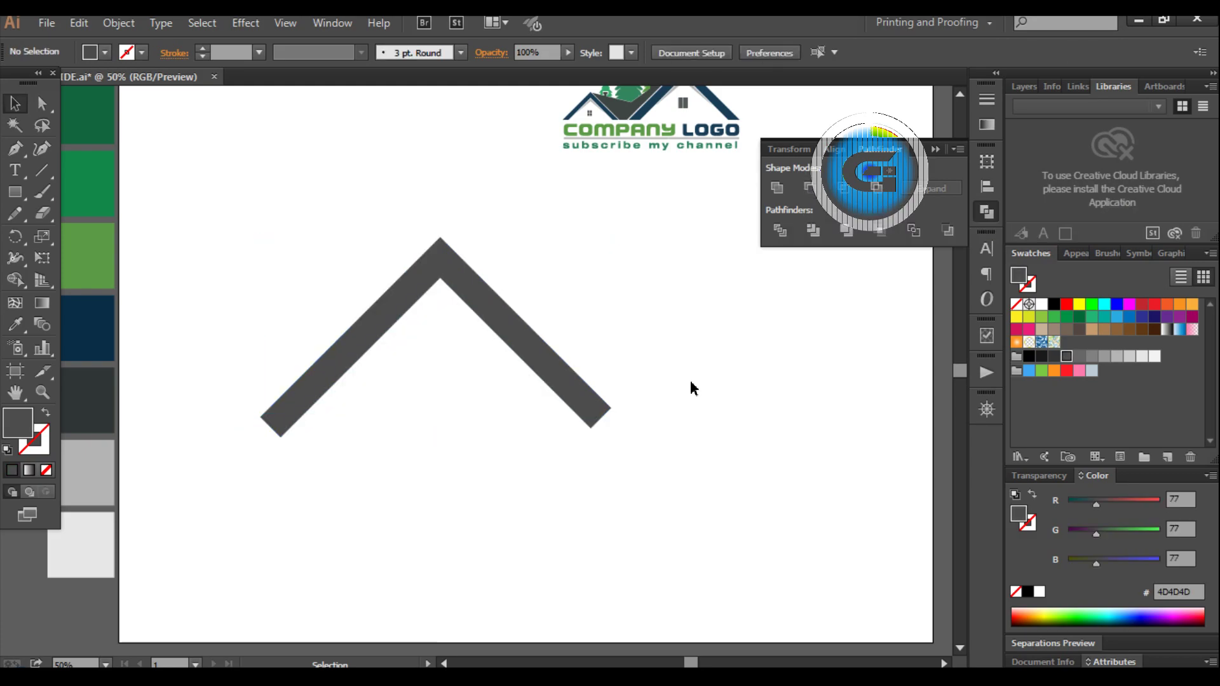
# Trim the chevron's lower ends flat by subtracting a rectangle, then move the roof right
pyautogui.click(13, 198)
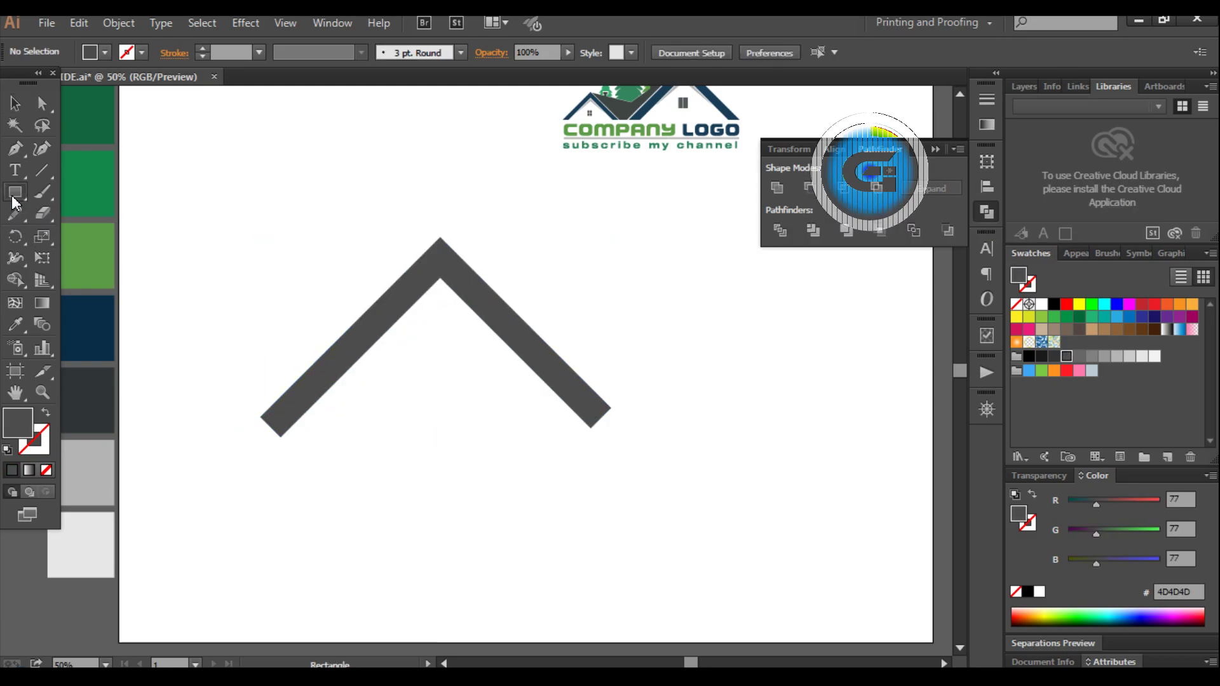
pyautogui.moveTo(246, 400); pyautogui.dragTo(676, 516)
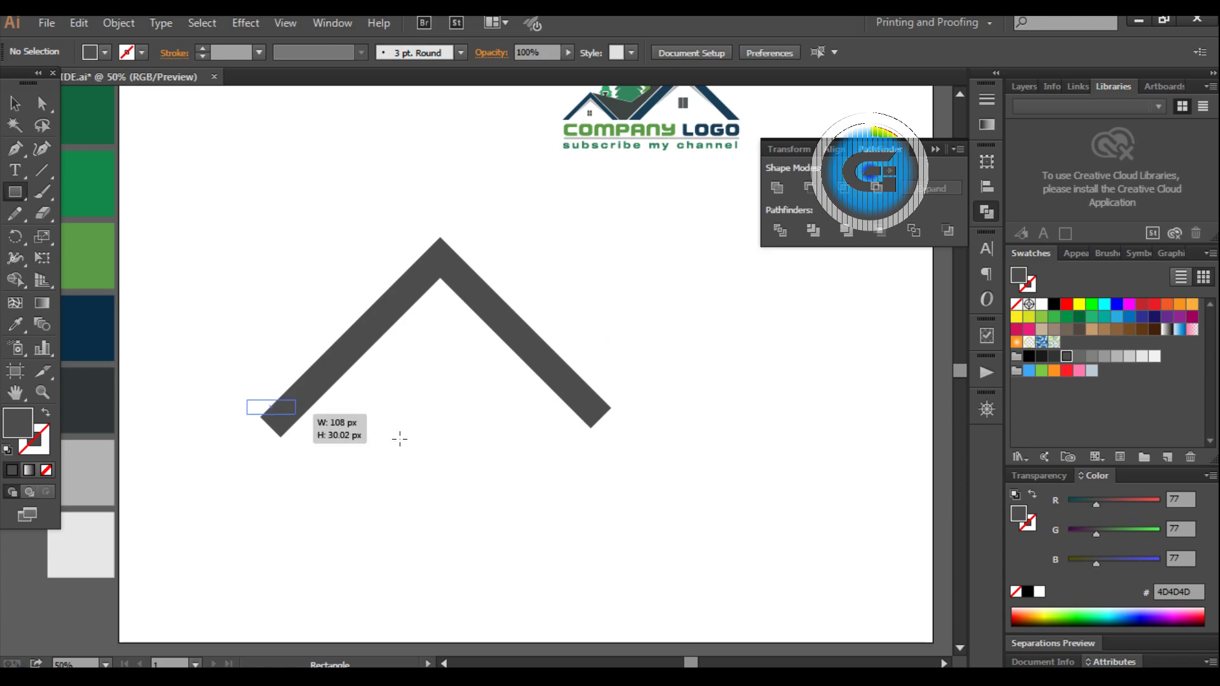
pyautogui.press('v')
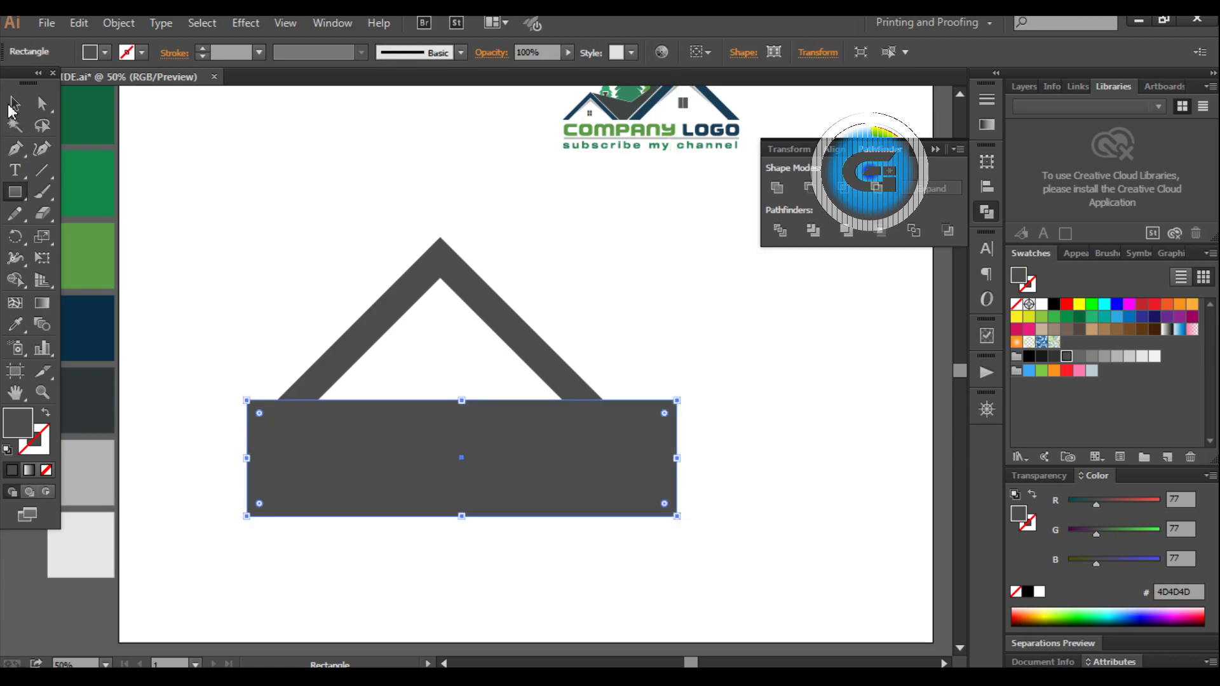
pyautogui.moveTo(300, 255)
pyautogui.mouseDown()
pyautogui.moveTo(433, 475)
pyautogui.moveTo(486, 502)
pyautogui.mouseUp()
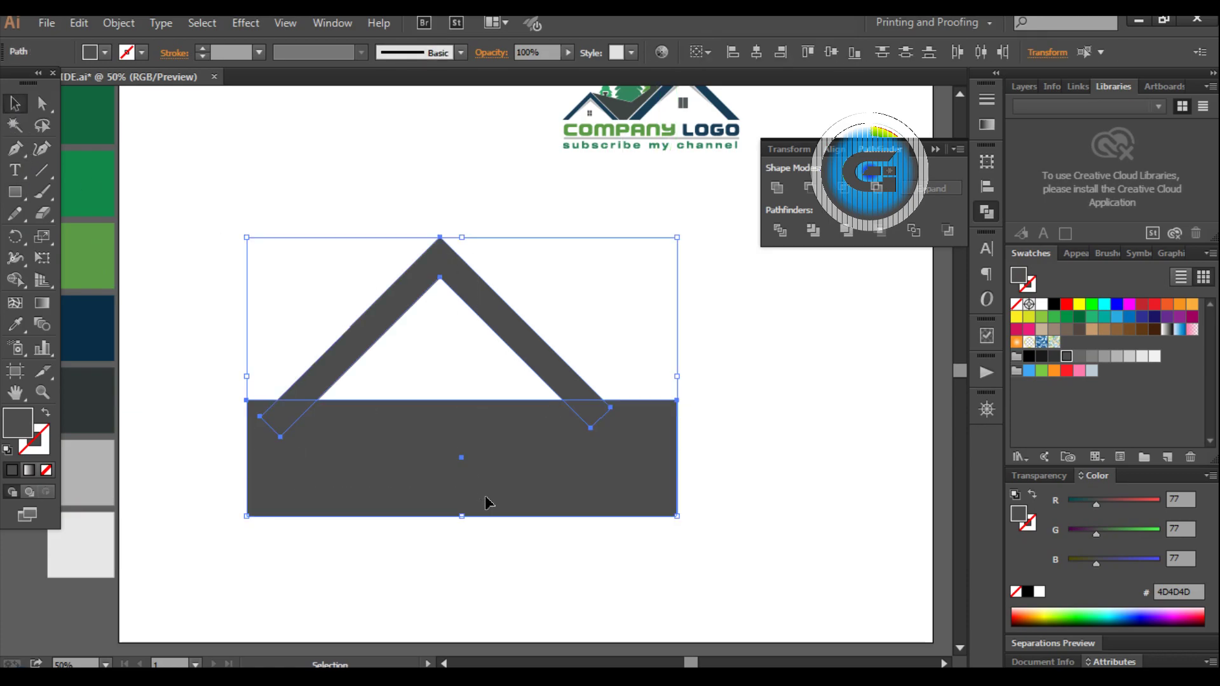
pyautogui.click(810, 197)
pyautogui.click(737, 391)
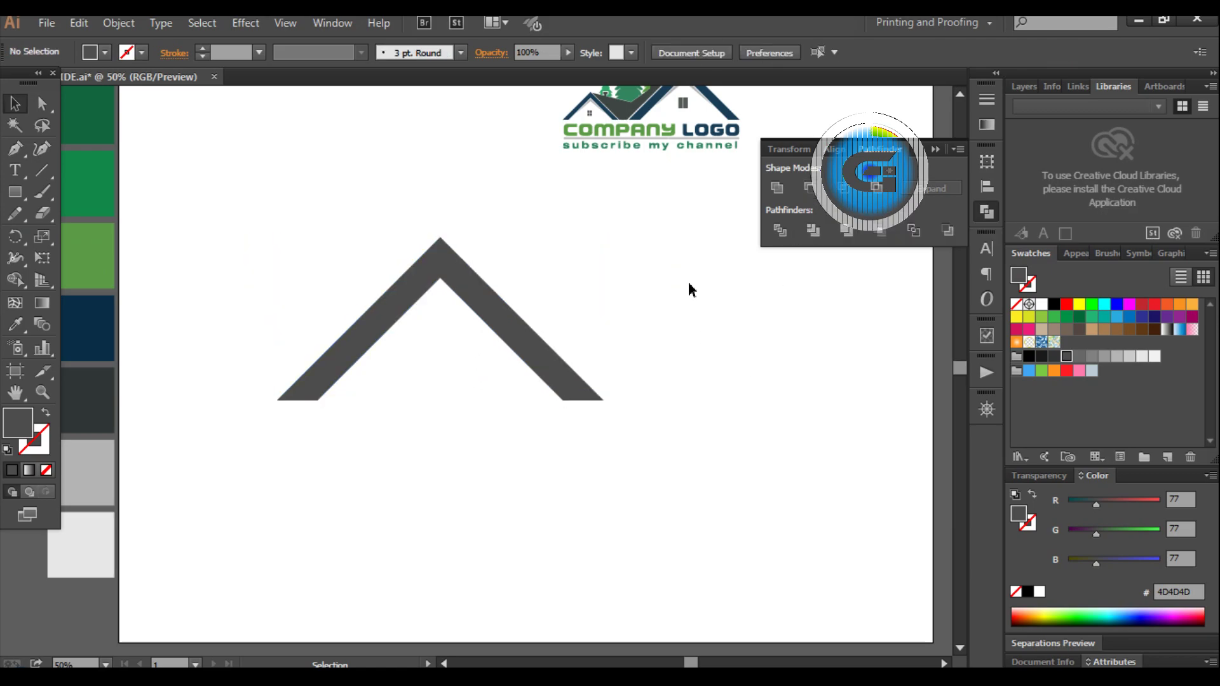
pyautogui.scroll(1, 694, 222)
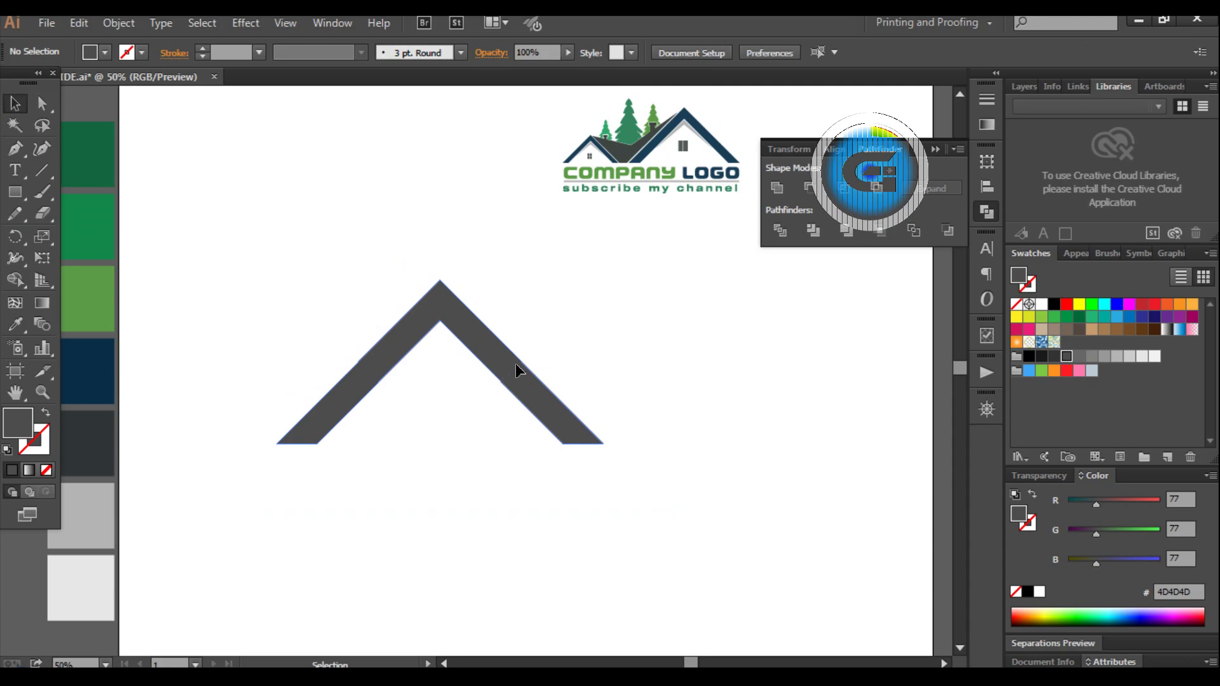
pyautogui.moveTo(512, 371); pyautogui.dragTo(737, 391)
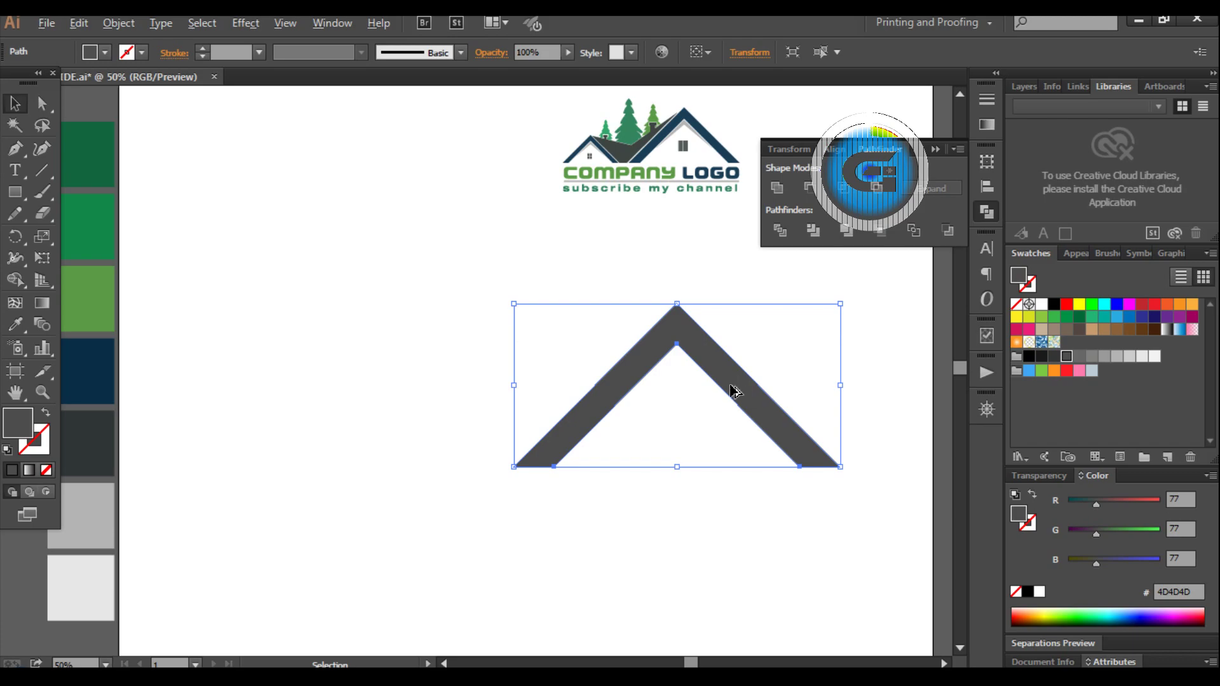
# Place a scaled-down chevron copy left of the large roof with both bases level
pyautogui.moveTo(740, 391); pyautogui.dragTo(401, 389)
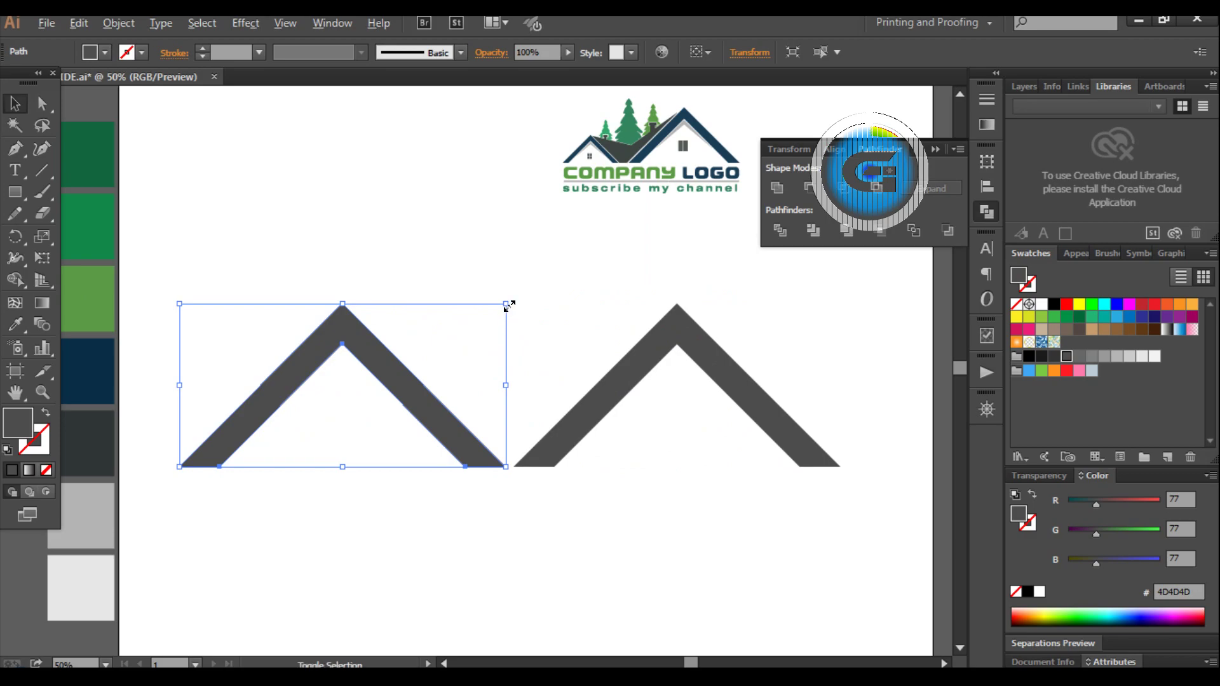
pyautogui.moveTo(507, 305); pyautogui.dragTo(483, 353)
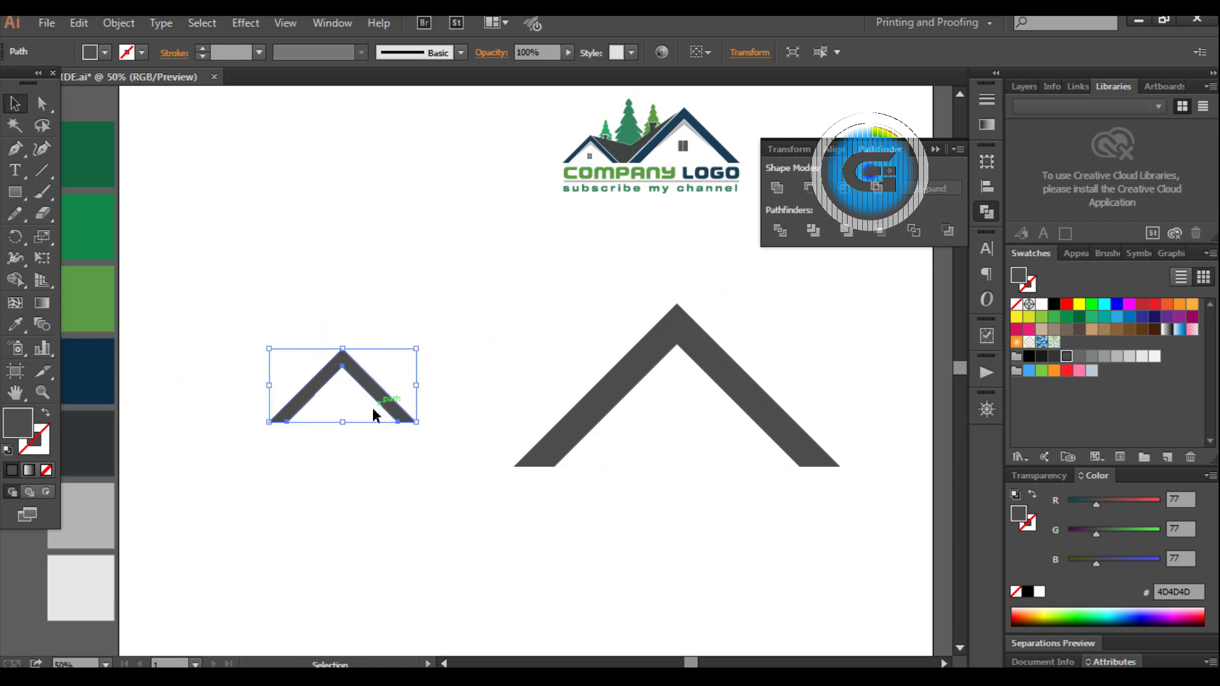
pyautogui.moveTo(389, 415); pyautogui.dragTo(447, 461)
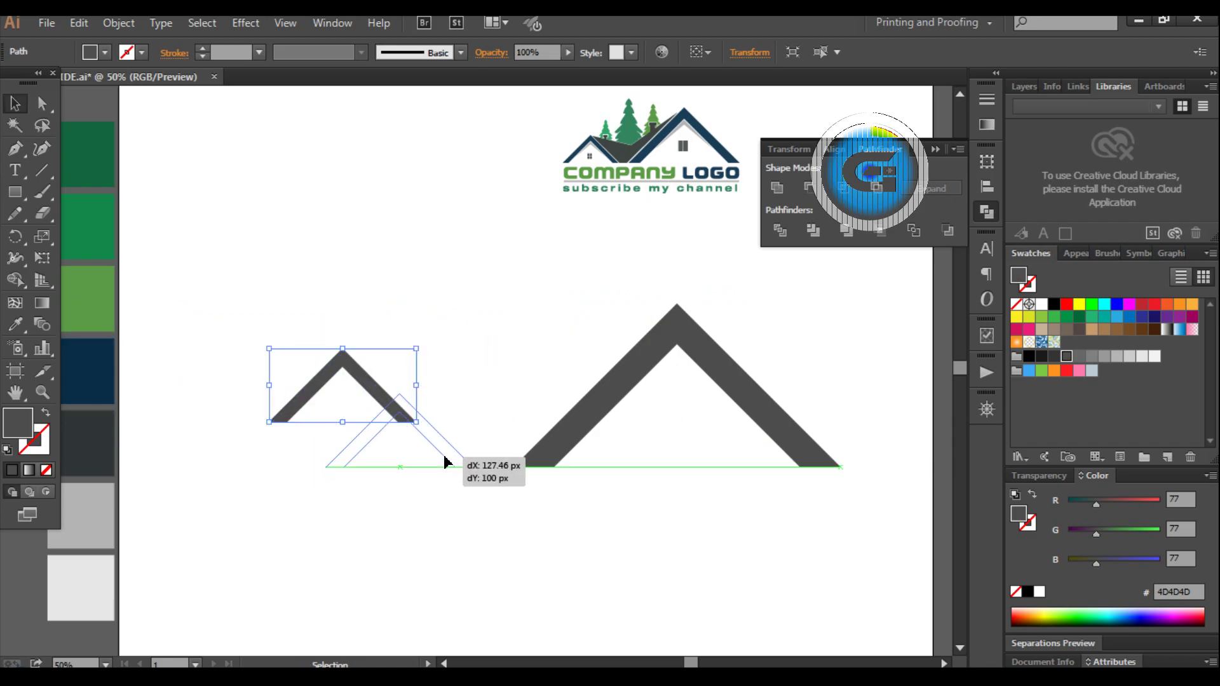
pyautogui.click(547, 537)
pyautogui.moveTo(405, 422); pyautogui.dragTo(404, 422)
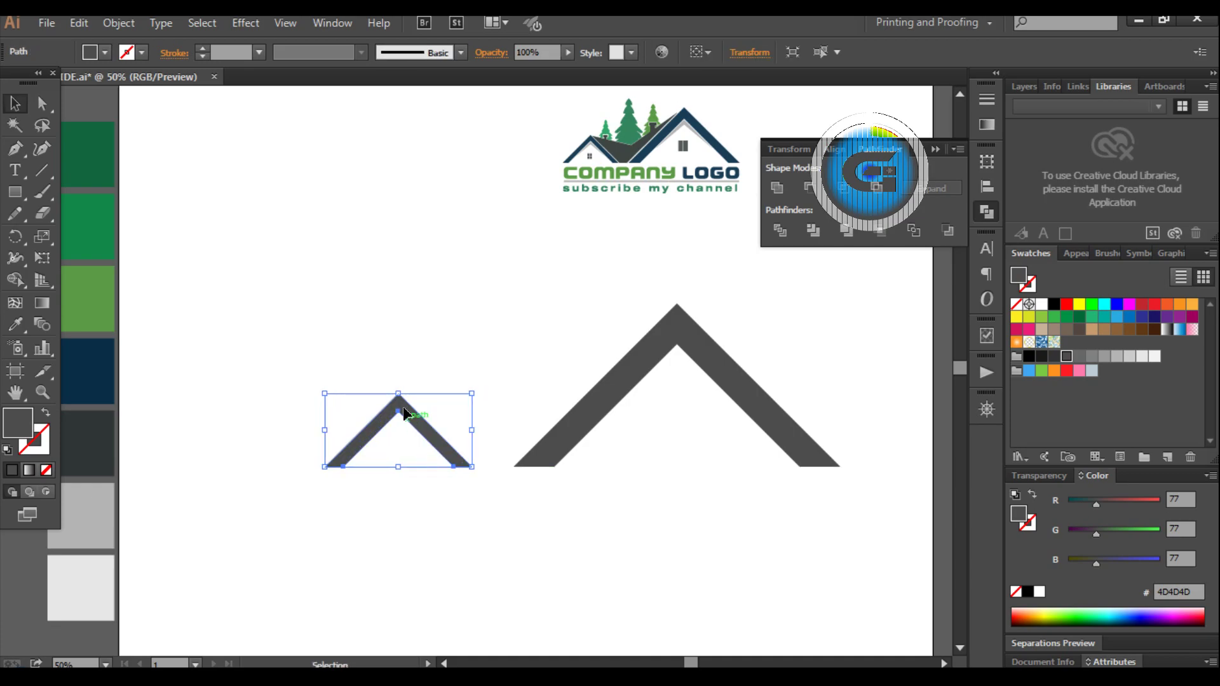
pyautogui.moveTo(352, 338); pyautogui.dragTo(610, 464)
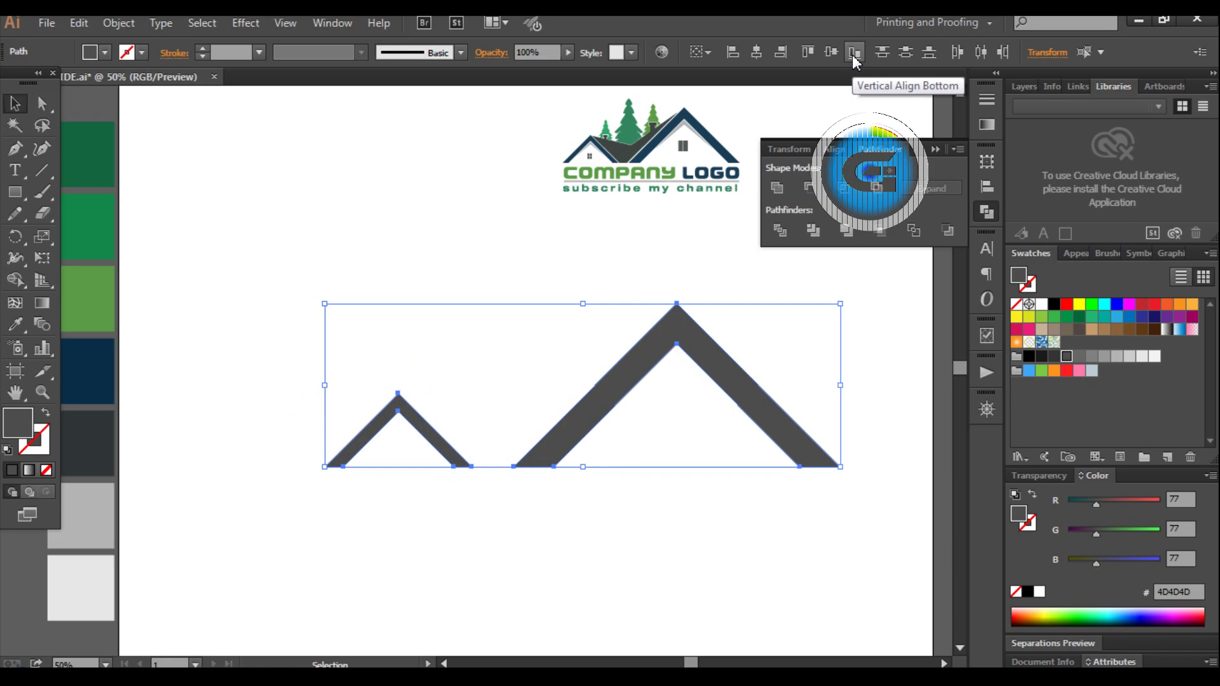
pyautogui.click(470, 178)
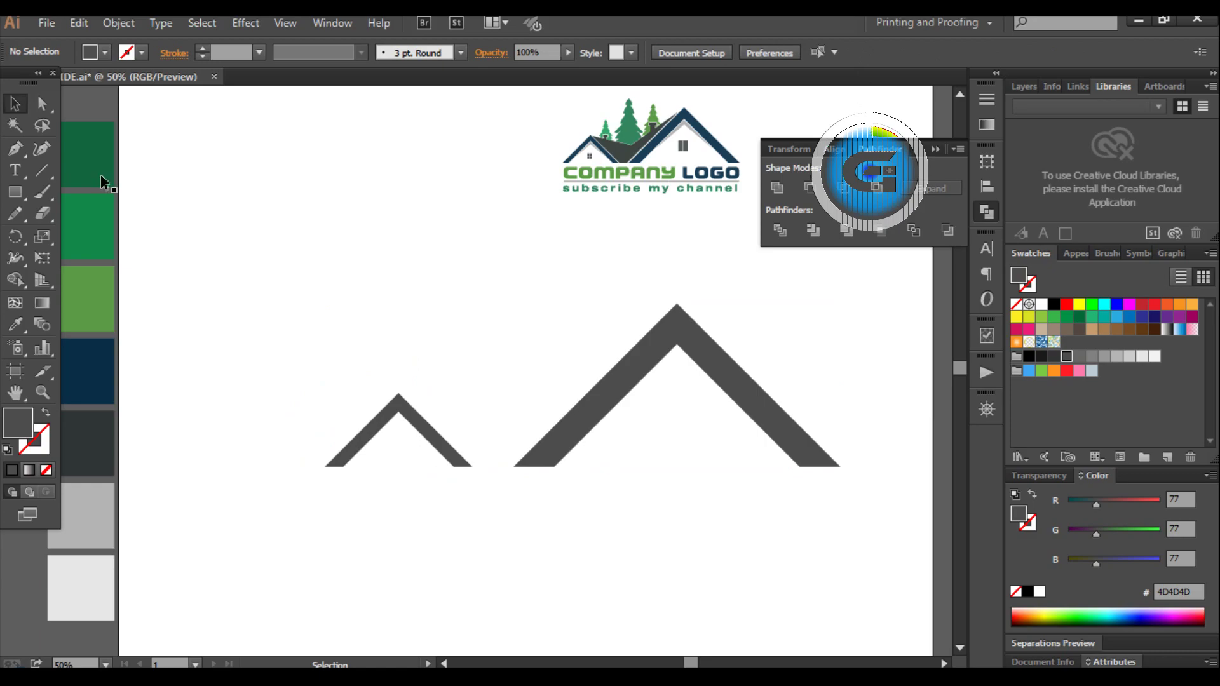
# Pen-draw a closed shape linking both roof apexes, a middle point and their bottom corners
pyautogui.click(15, 152)
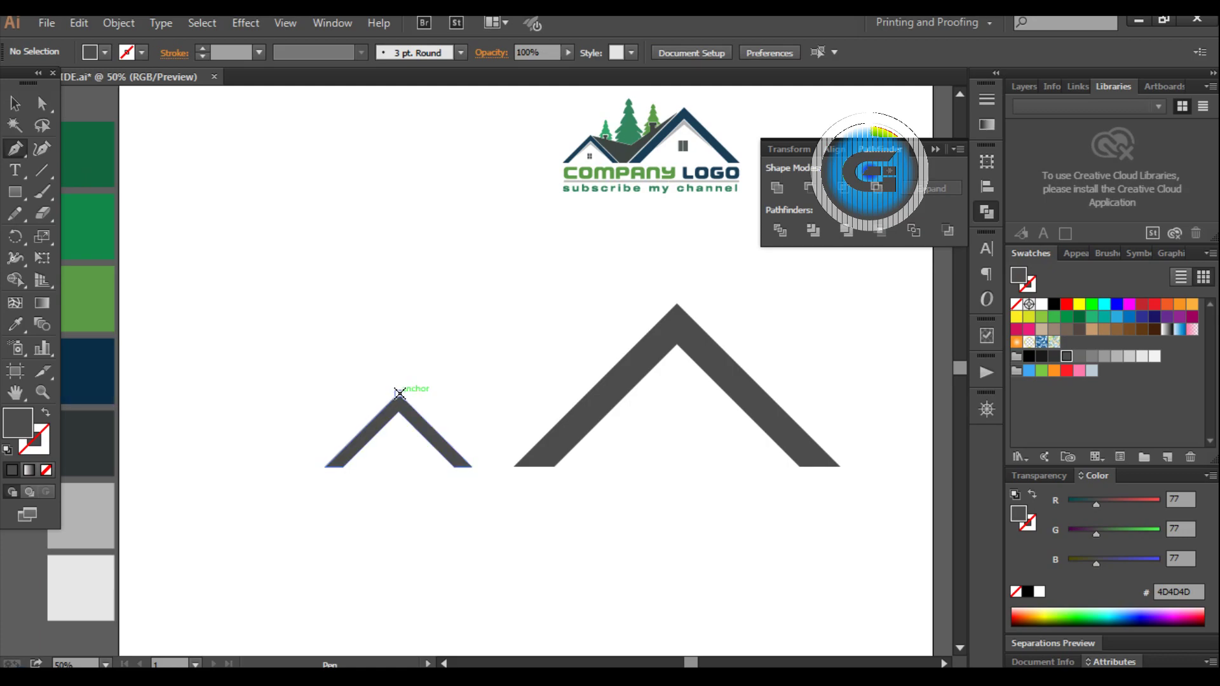
pyautogui.click(399, 393)
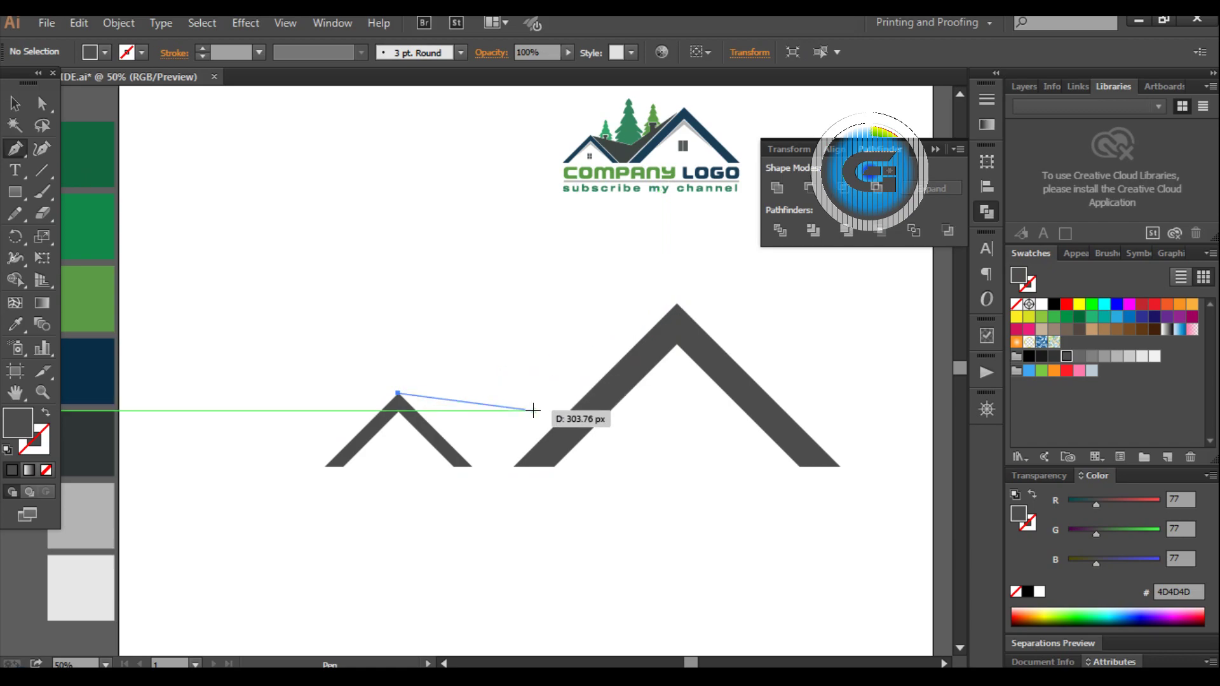
pyautogui.click(533, 411)
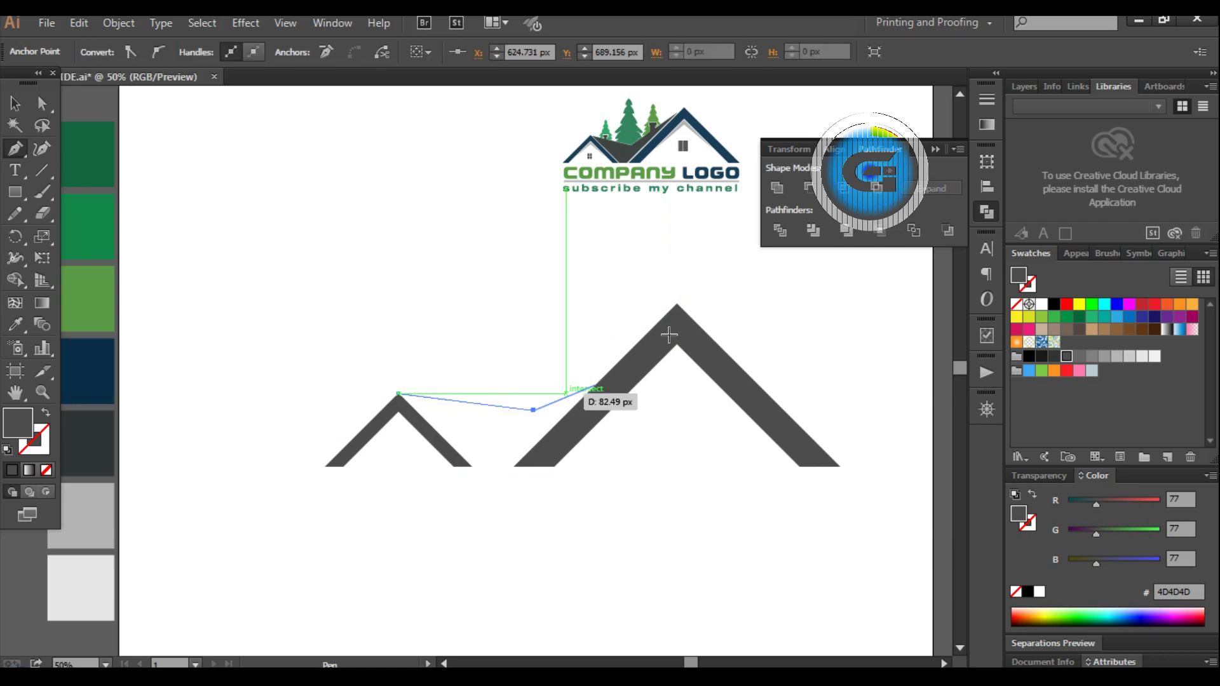
pyautogui.click(676, 304)
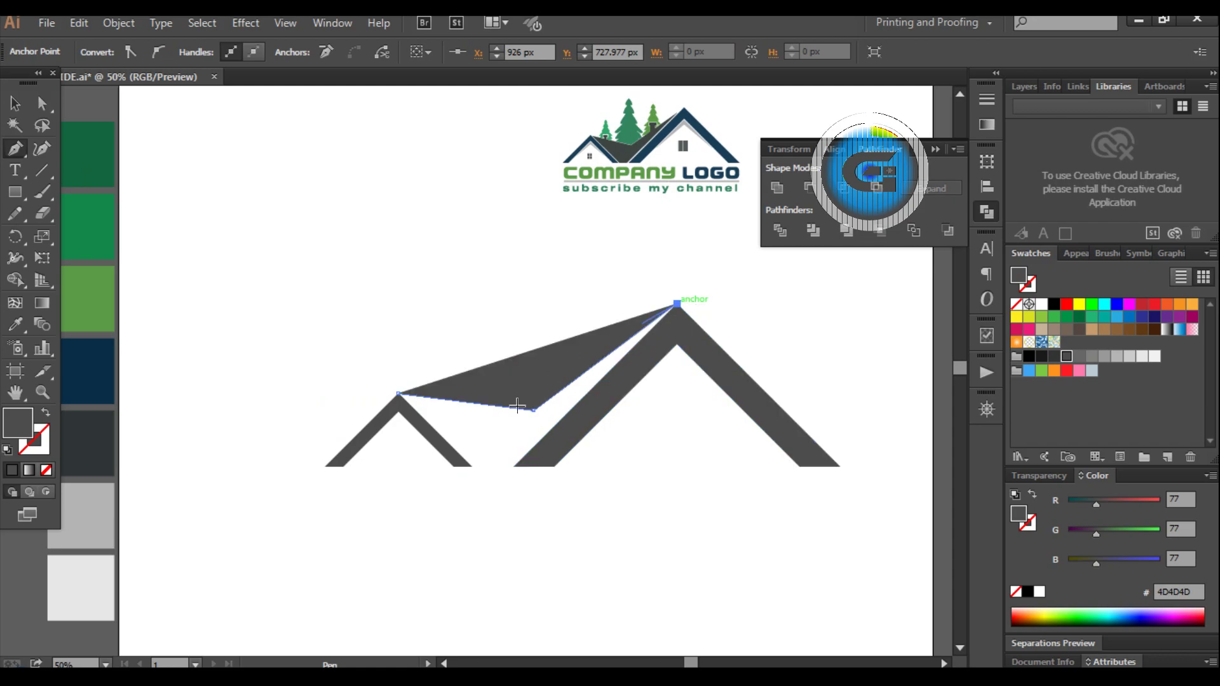
pyautogui.click(514, 467)
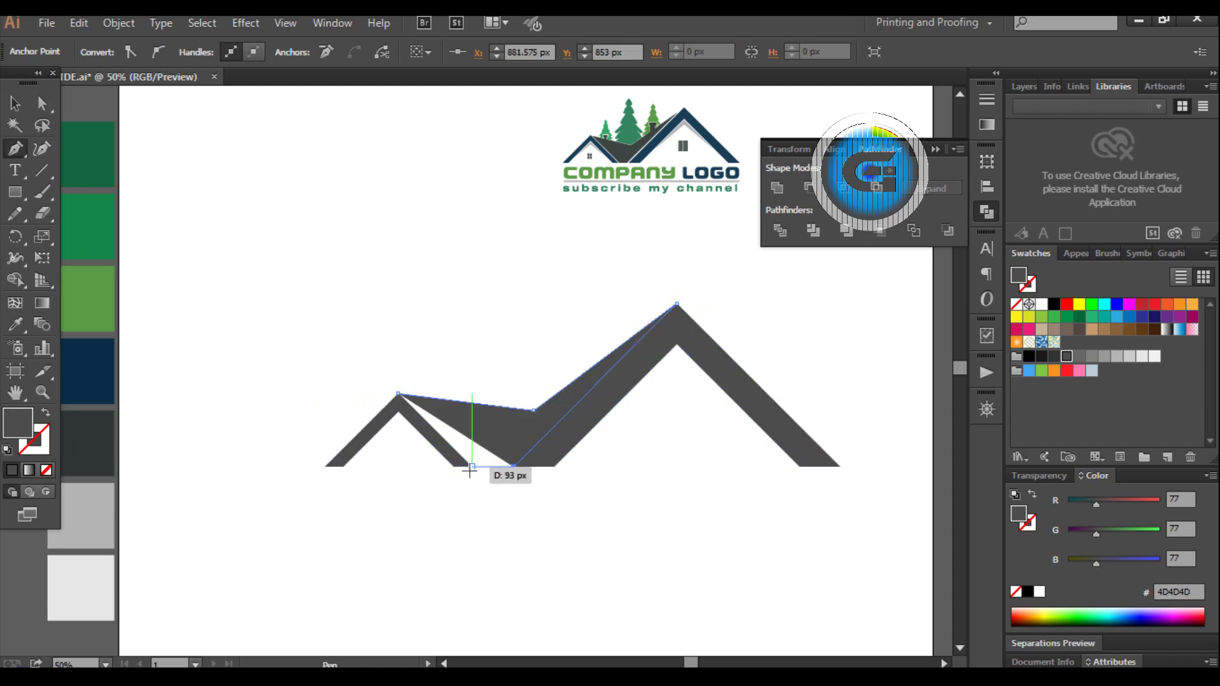
pyautogui.click(471, 467)
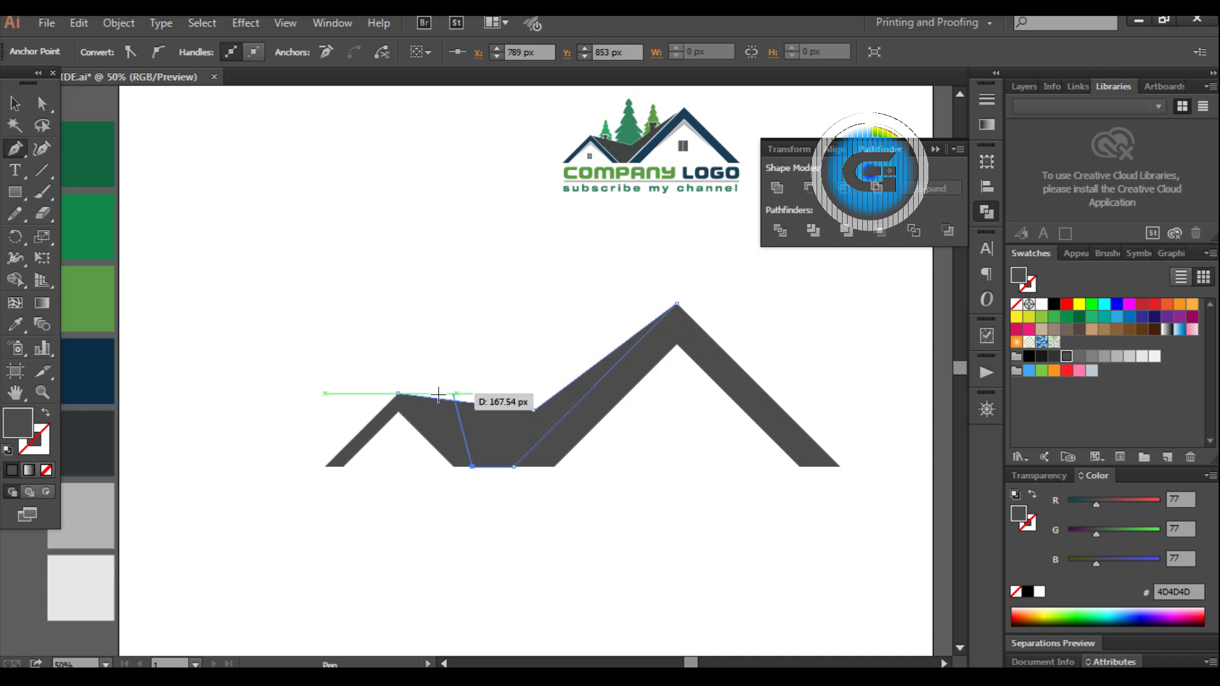
pyautogui.click(398, 393)
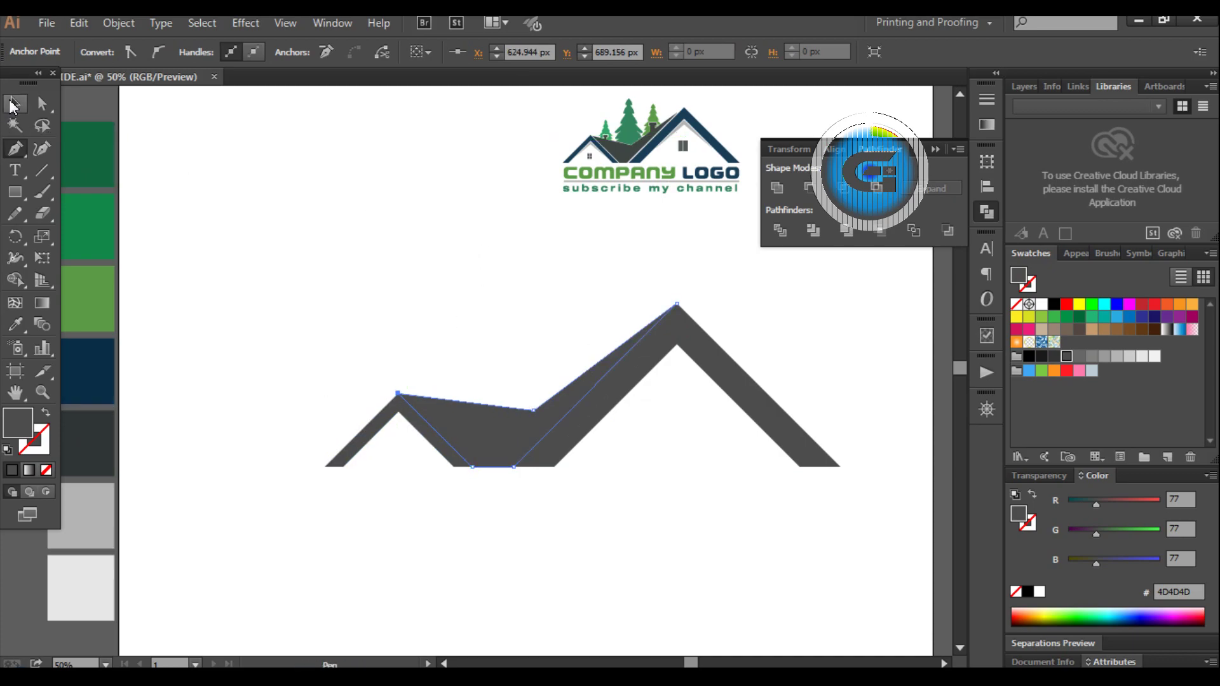
# Fill the new shape with a near-black swatch
pyautogui.click(12, 104)
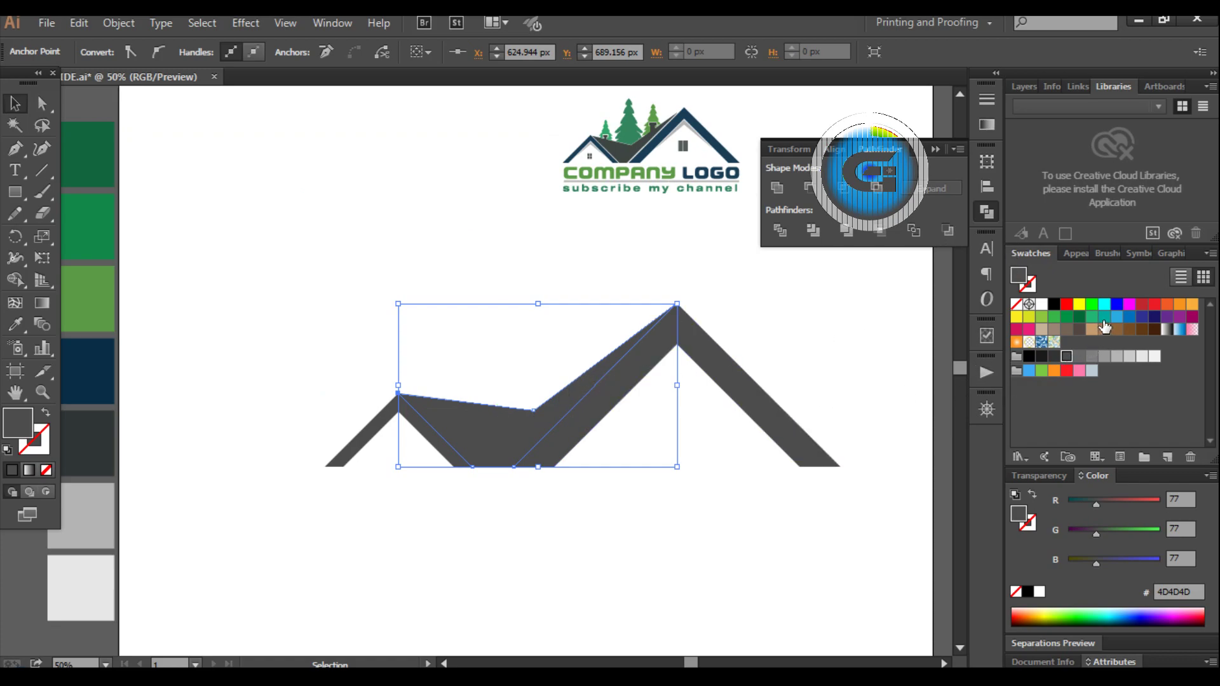
pyautogui.click(1041, 357)
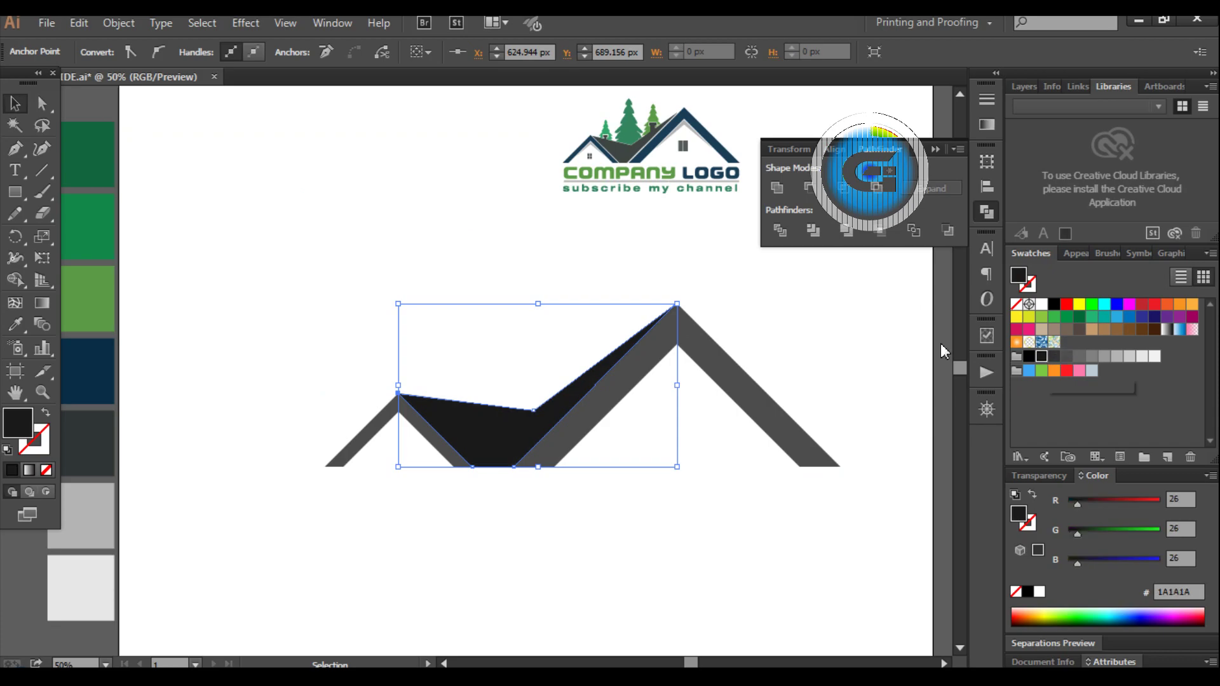
pyautogui.click(489, 204)
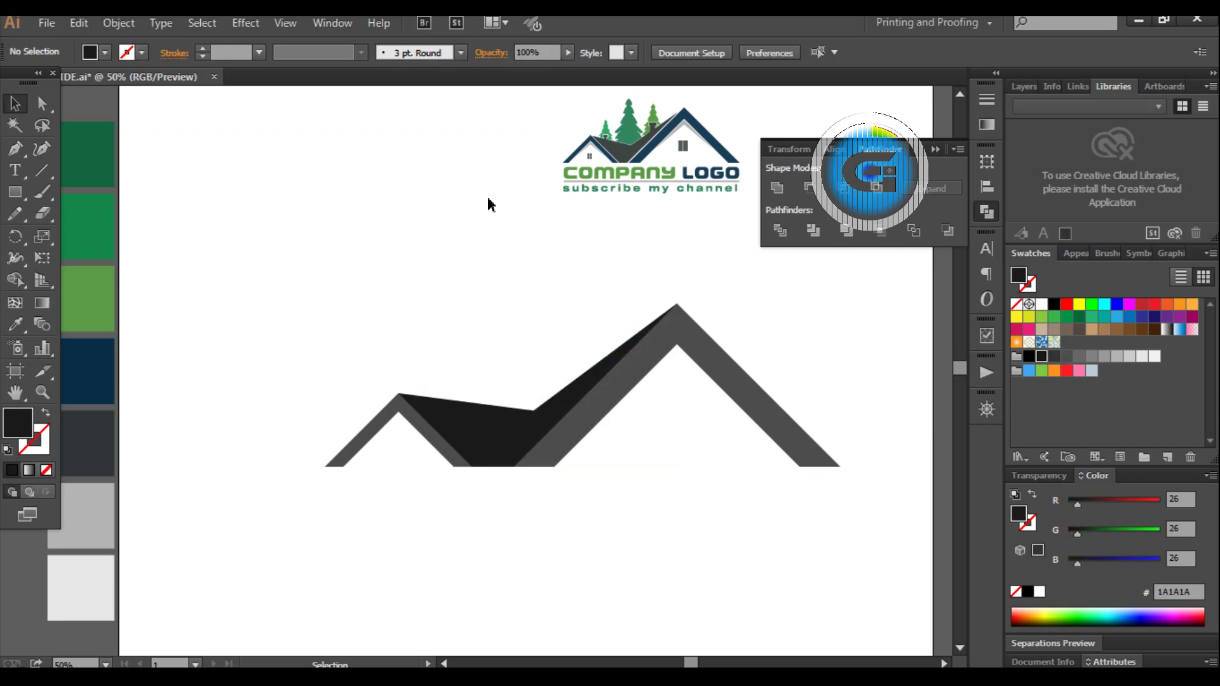
# Offset the large roof's path by 10 px and colour the offset copy bright green
pyautogui.scroll(-1, 492, 217)
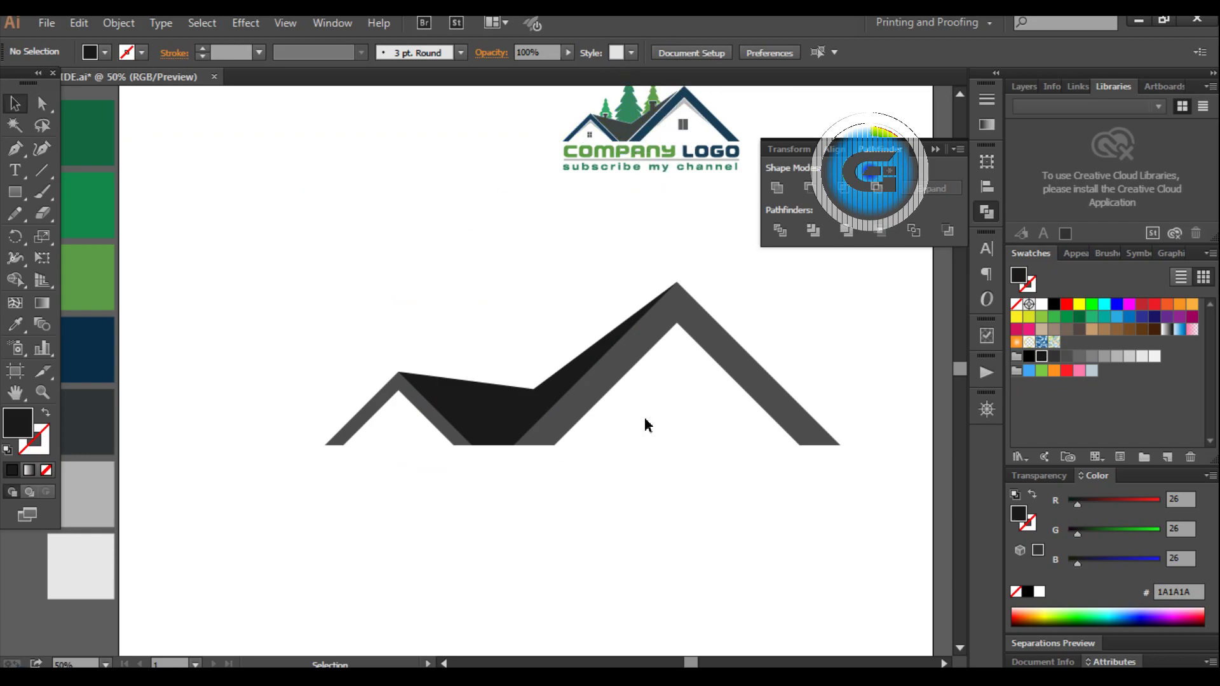
pyautogui.click(609, 390)
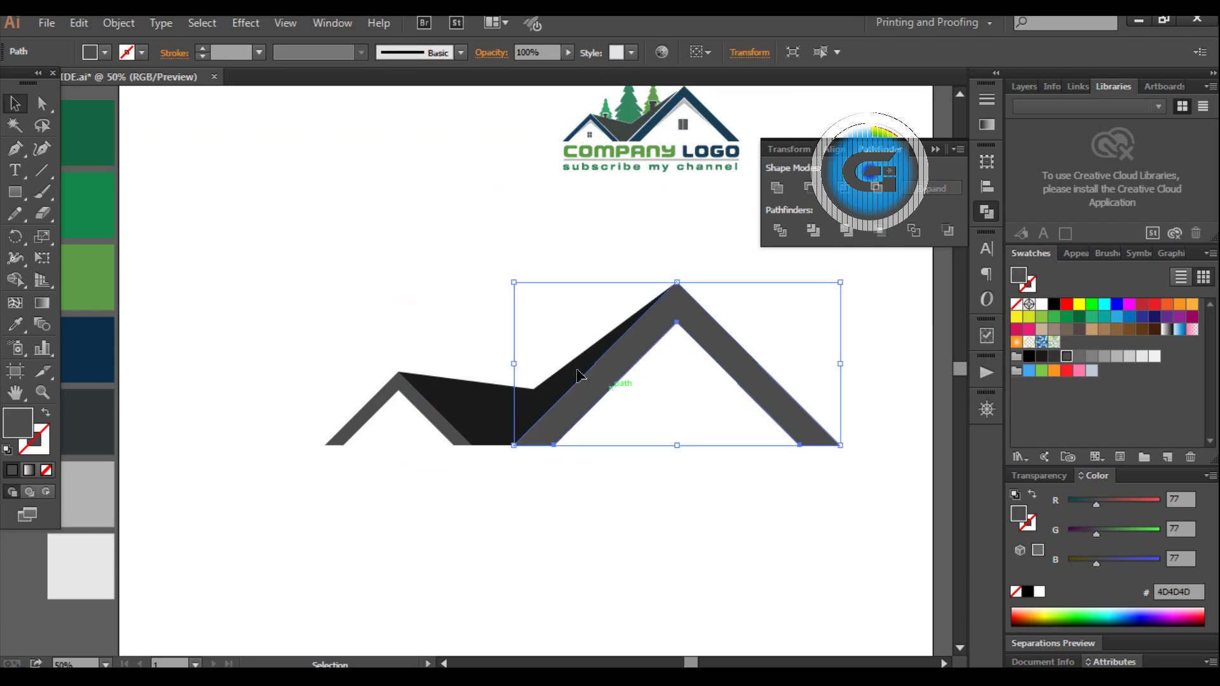
pyautogui.click(121, 25)
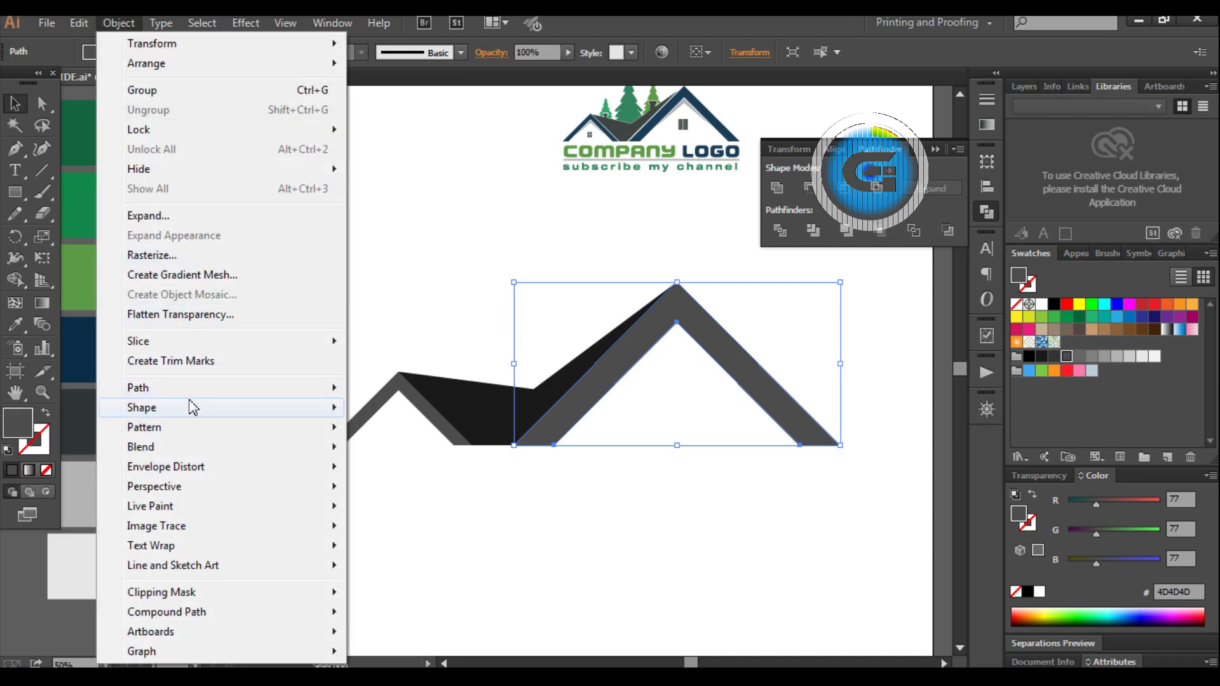
pyautogui.moveTo(139, 388)
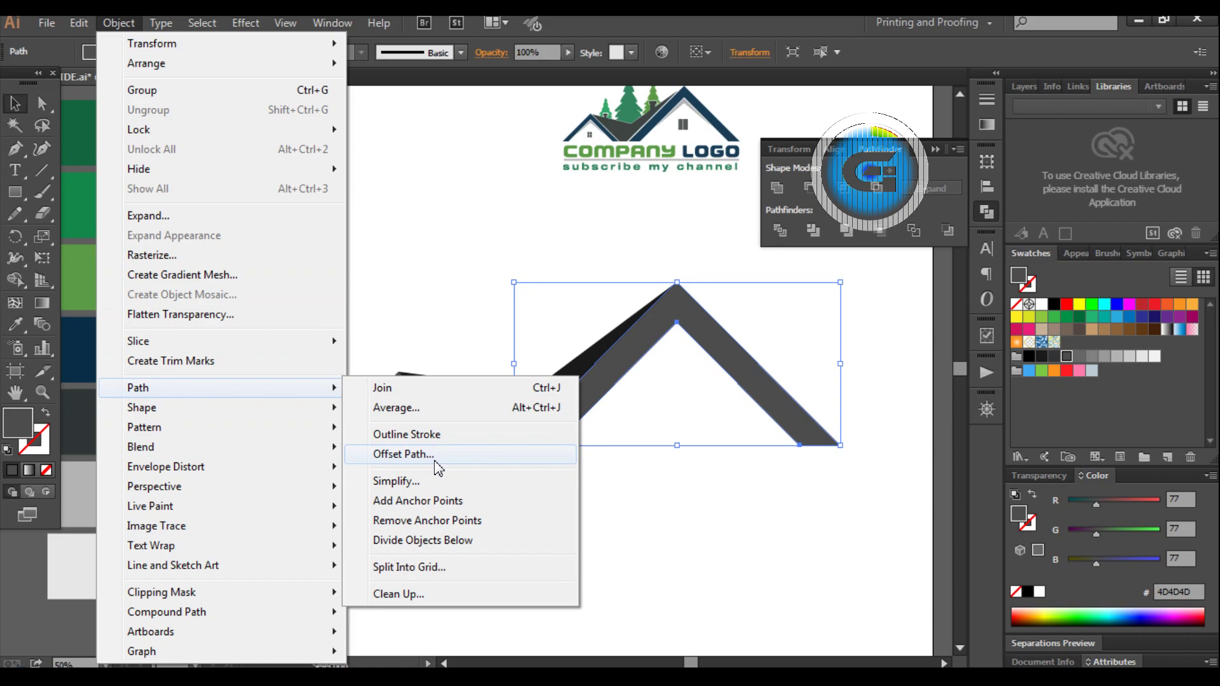
pyautogui.click(403, 453)
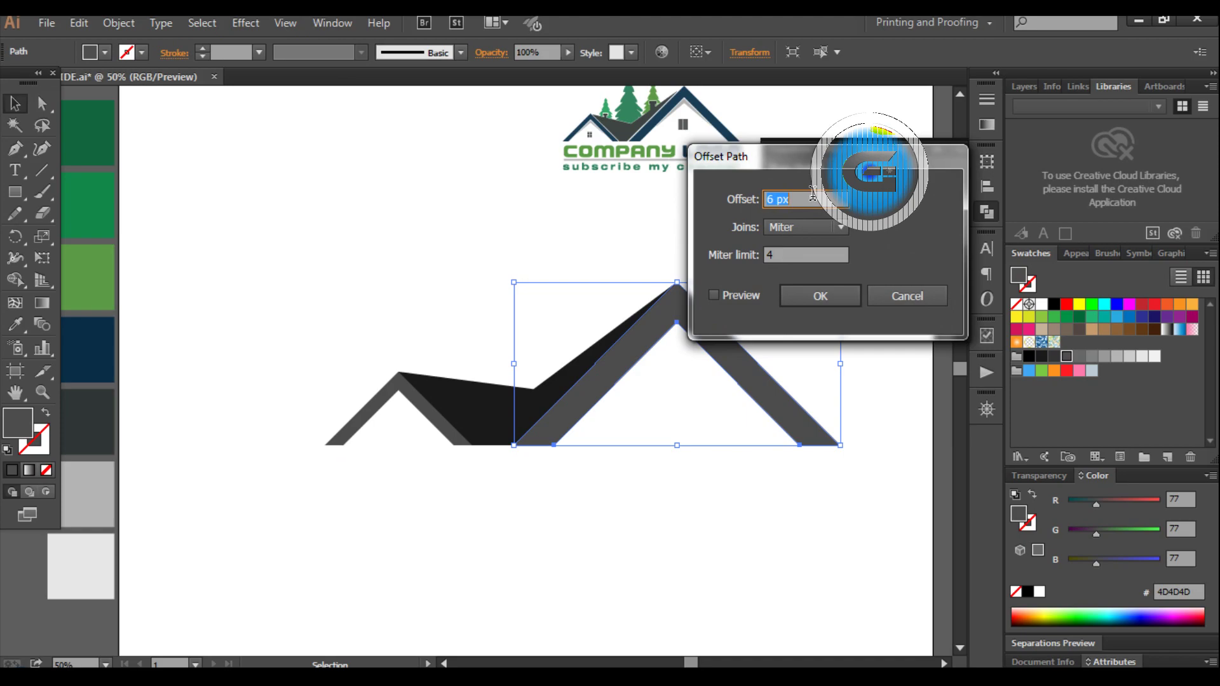
pyautogui.write('10')
pyautogui.click(713, 295)
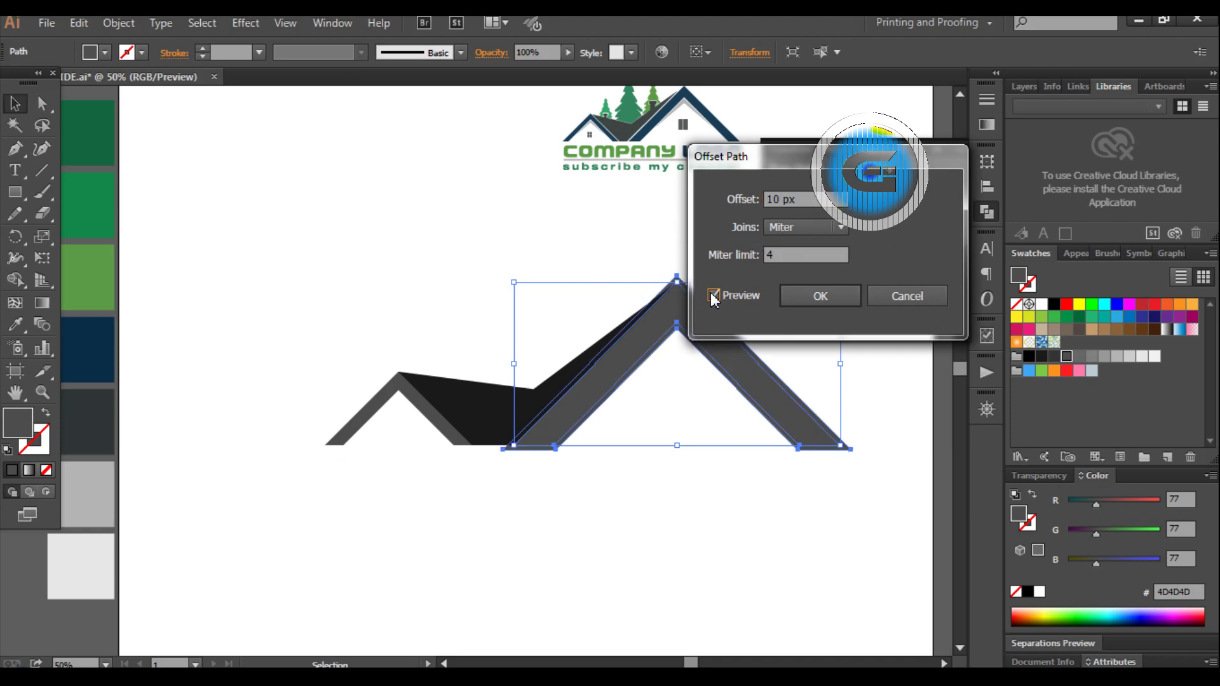
pyautogui.click(812, 298)
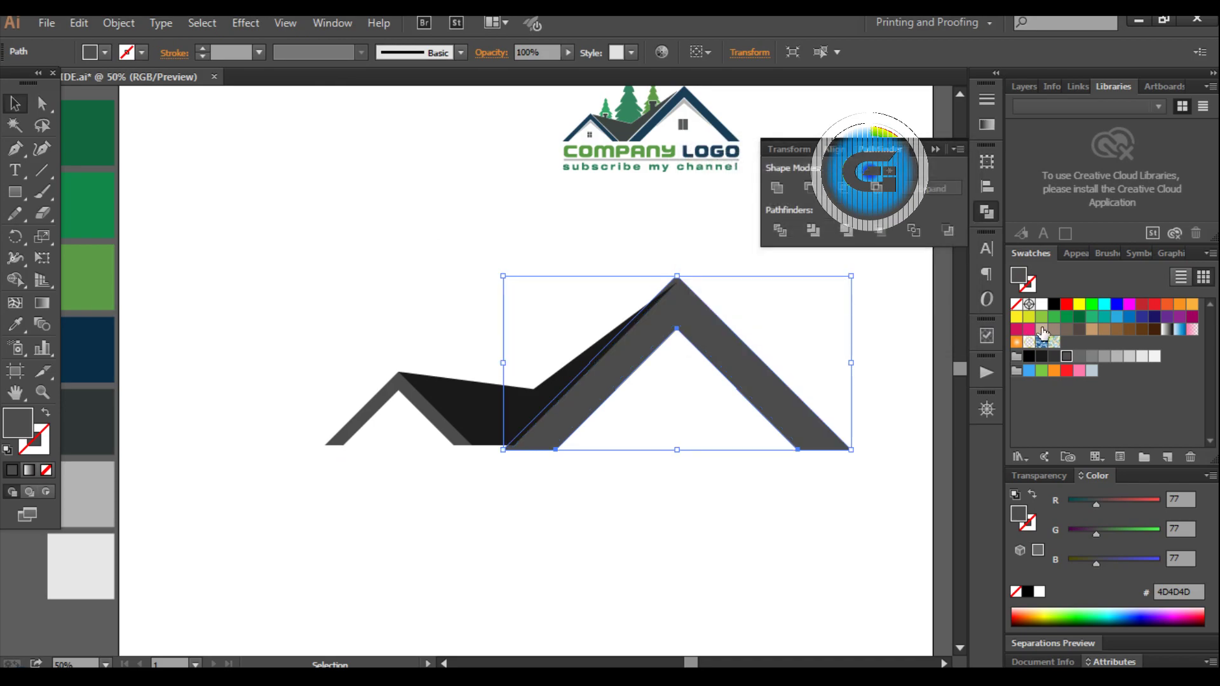
pyautogui.click(1091, 305)
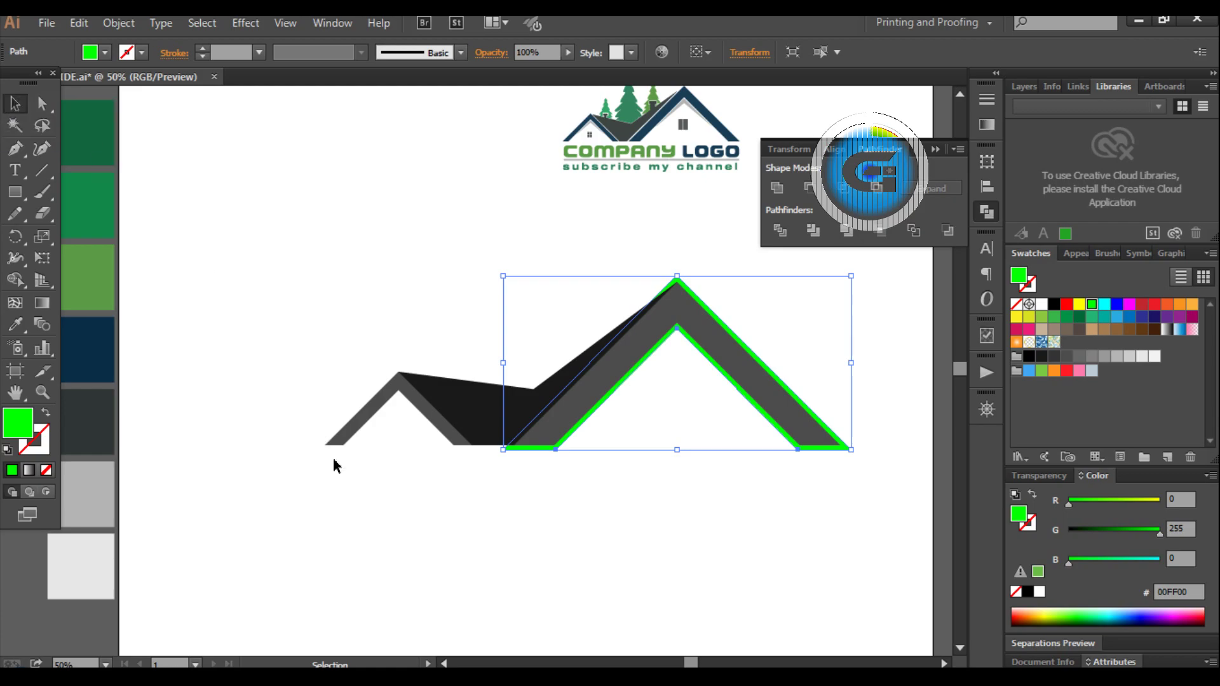
pyautogui.click(379, 518)
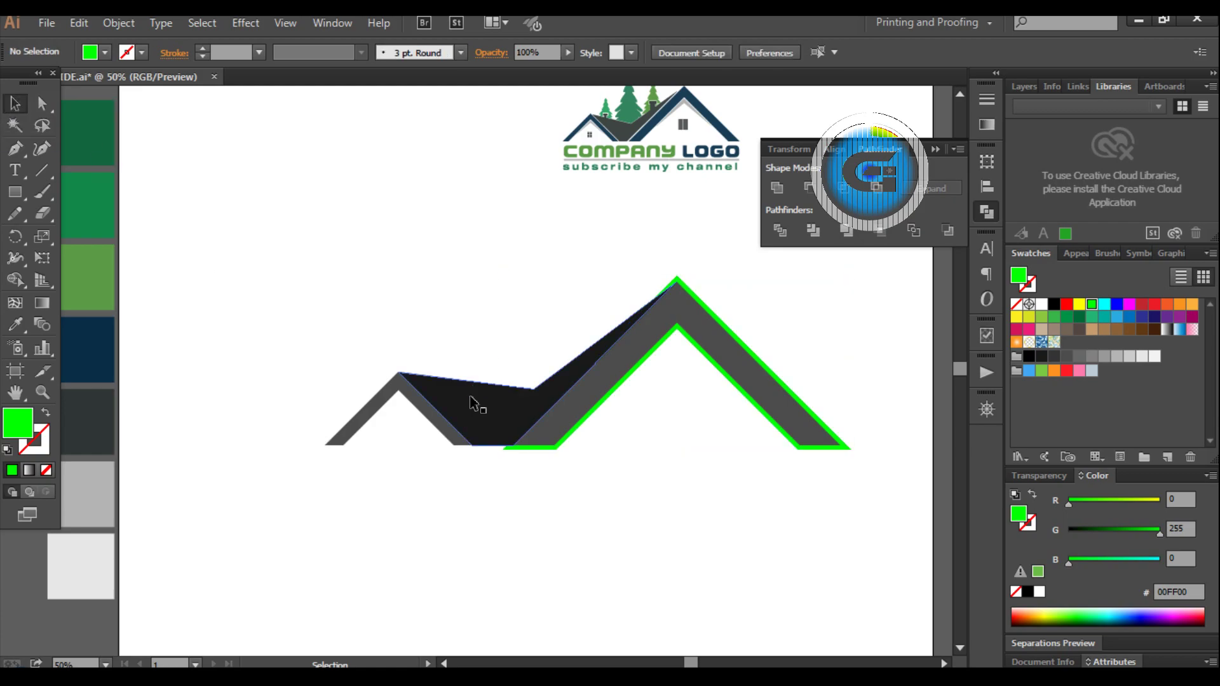
# Send the dark roof backward and subtract the green offset shape from it
pyautogui.click(471, 402)
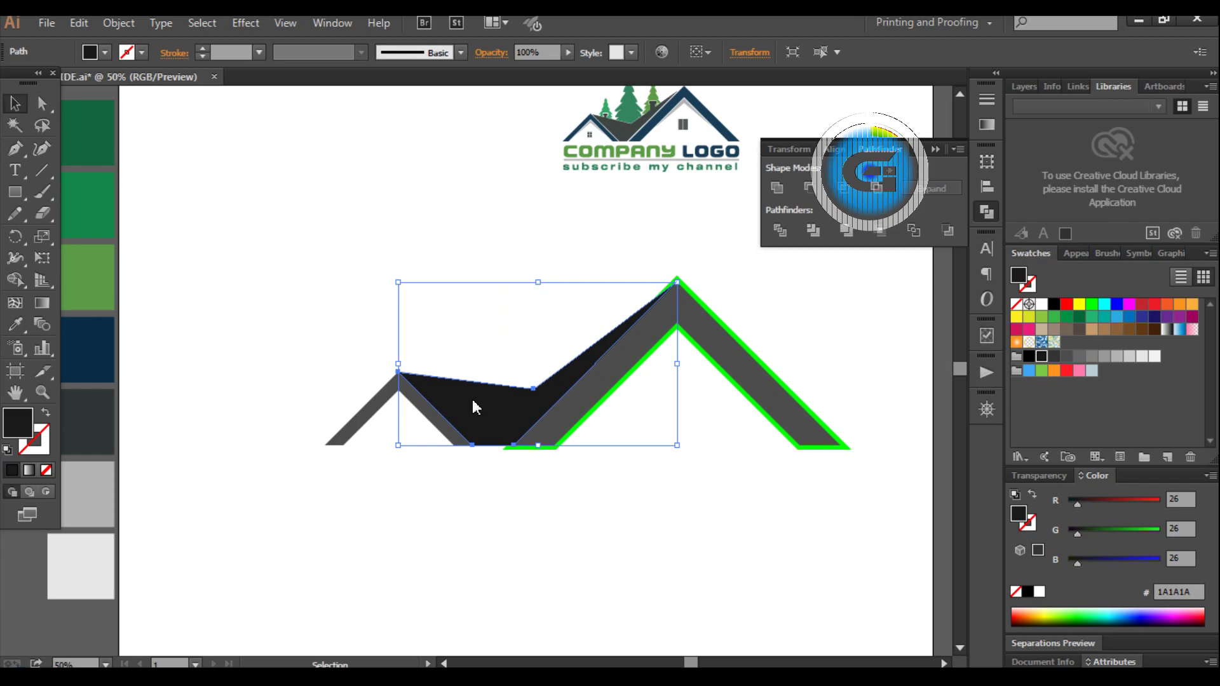
pyautogui.rightClick(473, 400)
pyautogui.moveTo(522, 366)
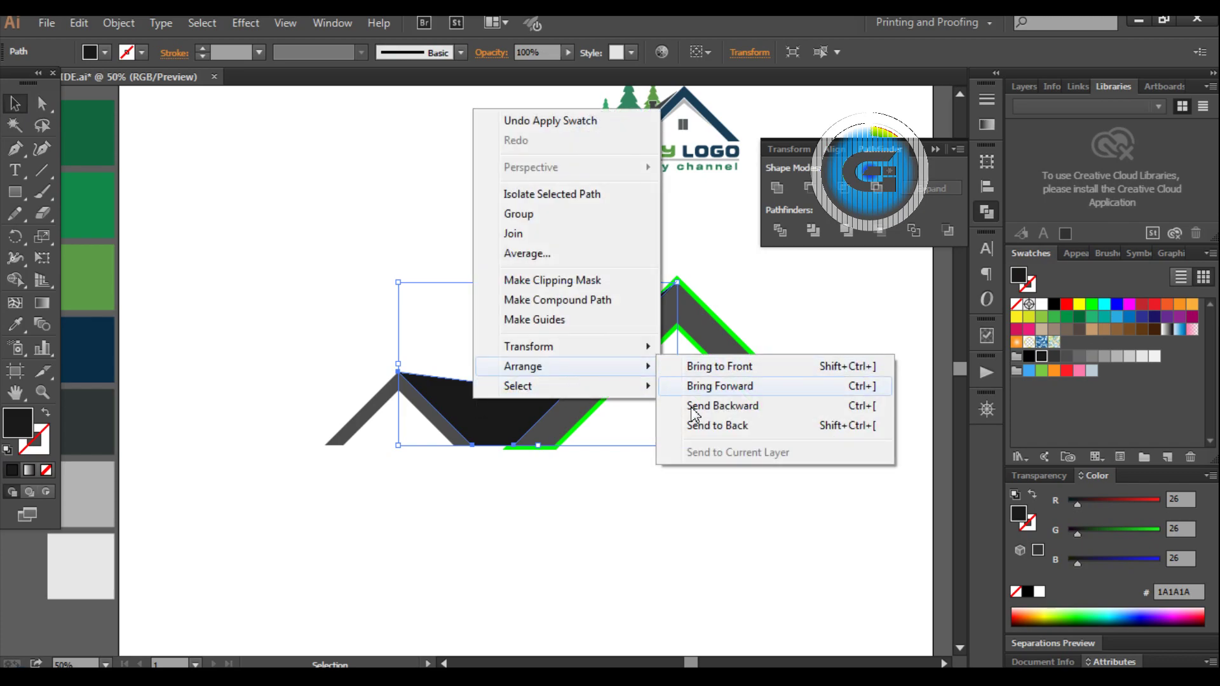
pyautogui.click(697, 425)
pyautogui.click(639, 534)
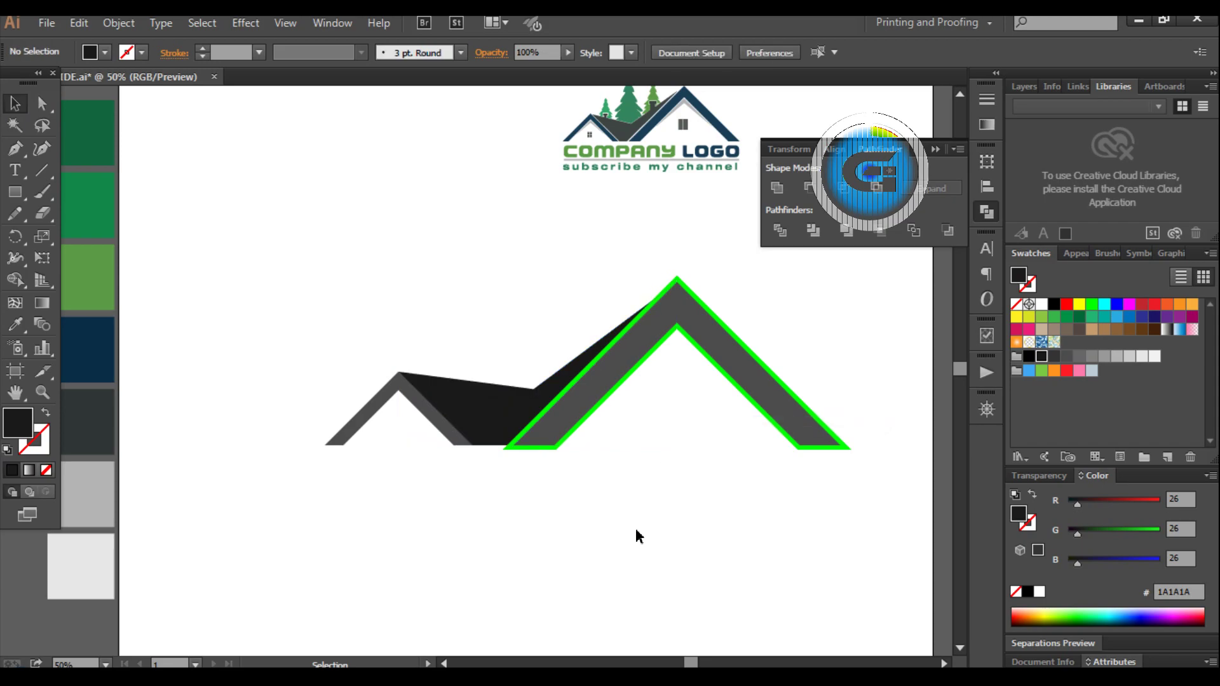
pyautogui.click(595, 421)
pyautogui.keyDown('shift'); pyautogui.click(482, 409); pyautogui.keyUp('shift')
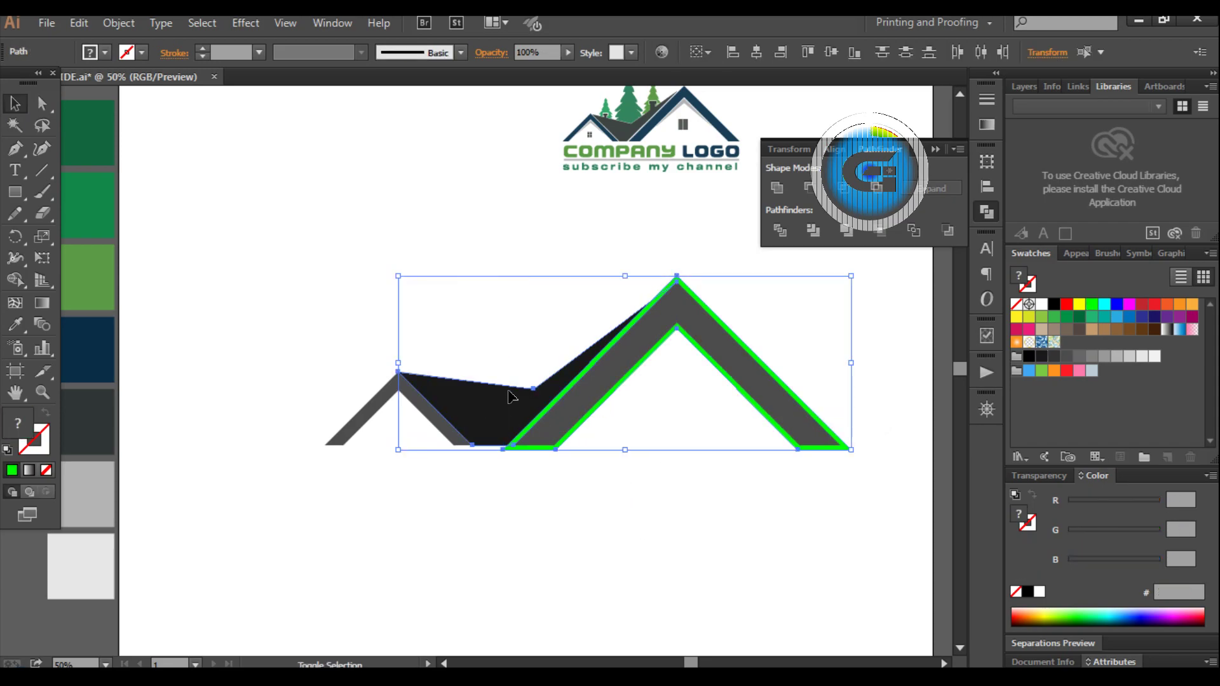
pyautogui.click(809, 187)
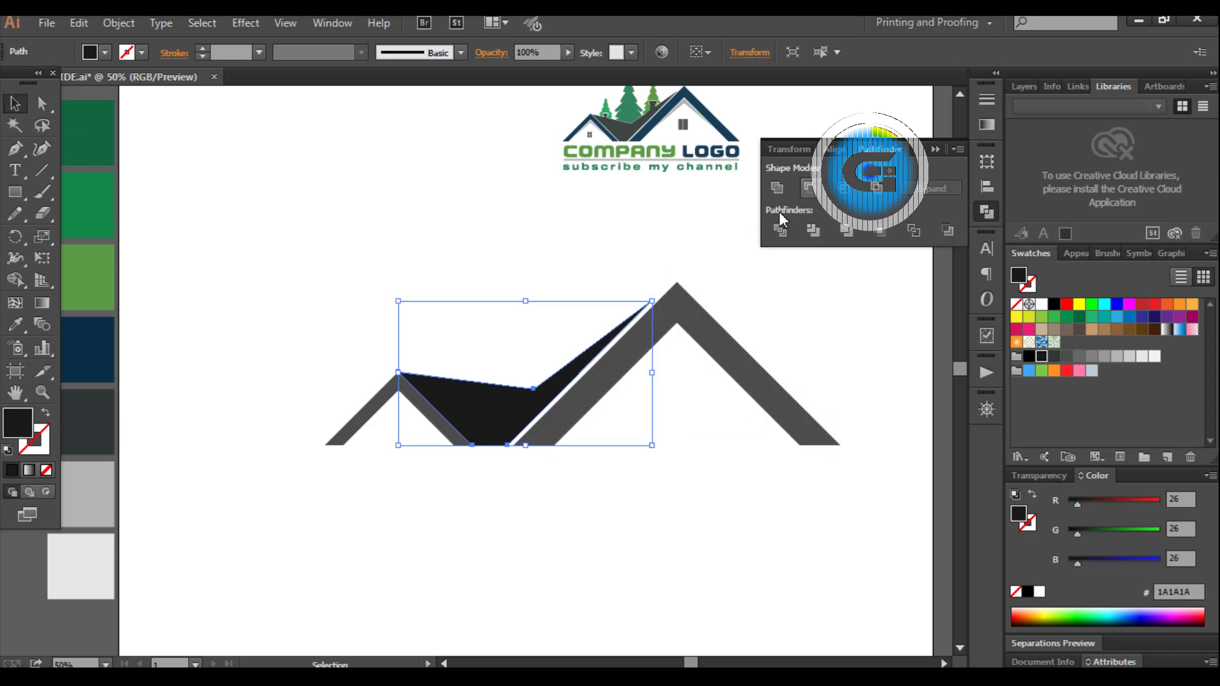
pyautogui.click(446, 275)
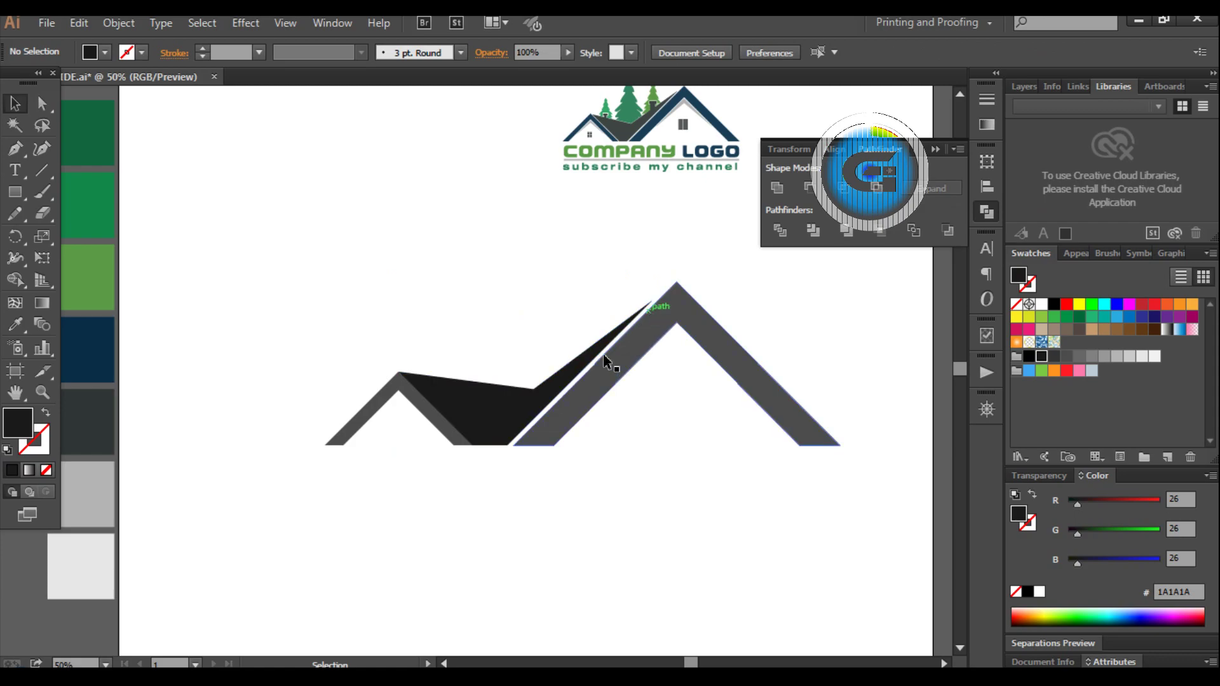
# Offset the small roof's path by 6 px and colour the offset copy red
pyautogui.click(447, 437)
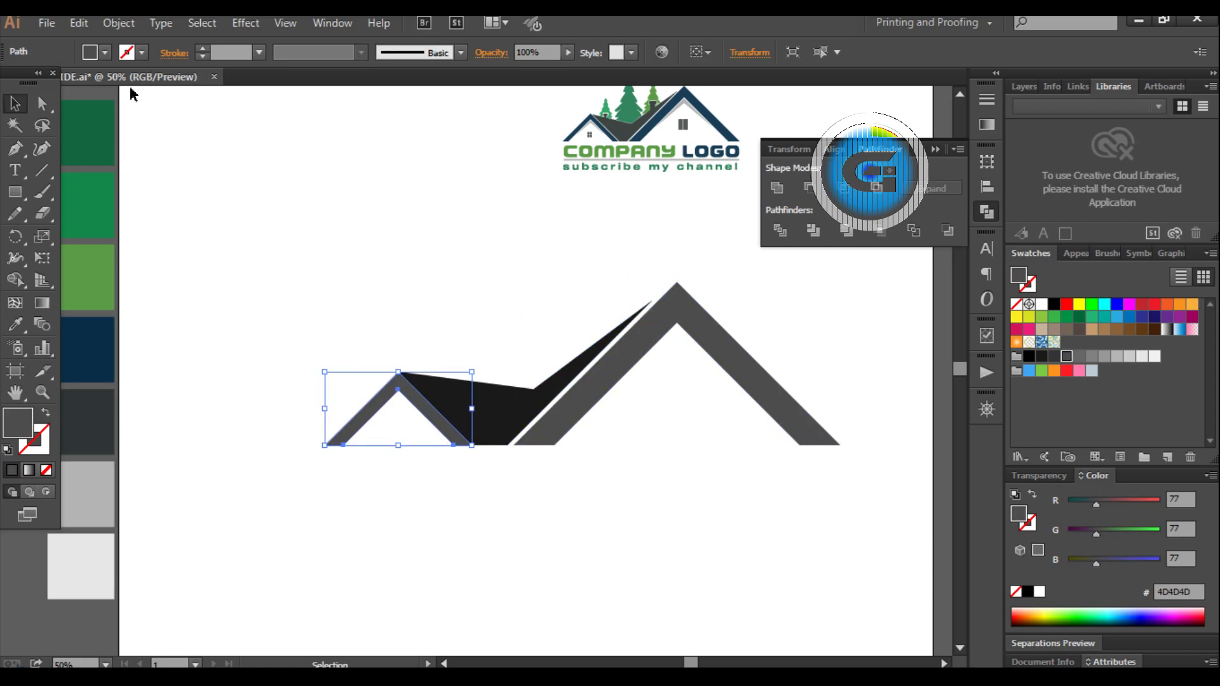
pyautogui.click(117, 22)
pyautogui.moveTo(138, 387)
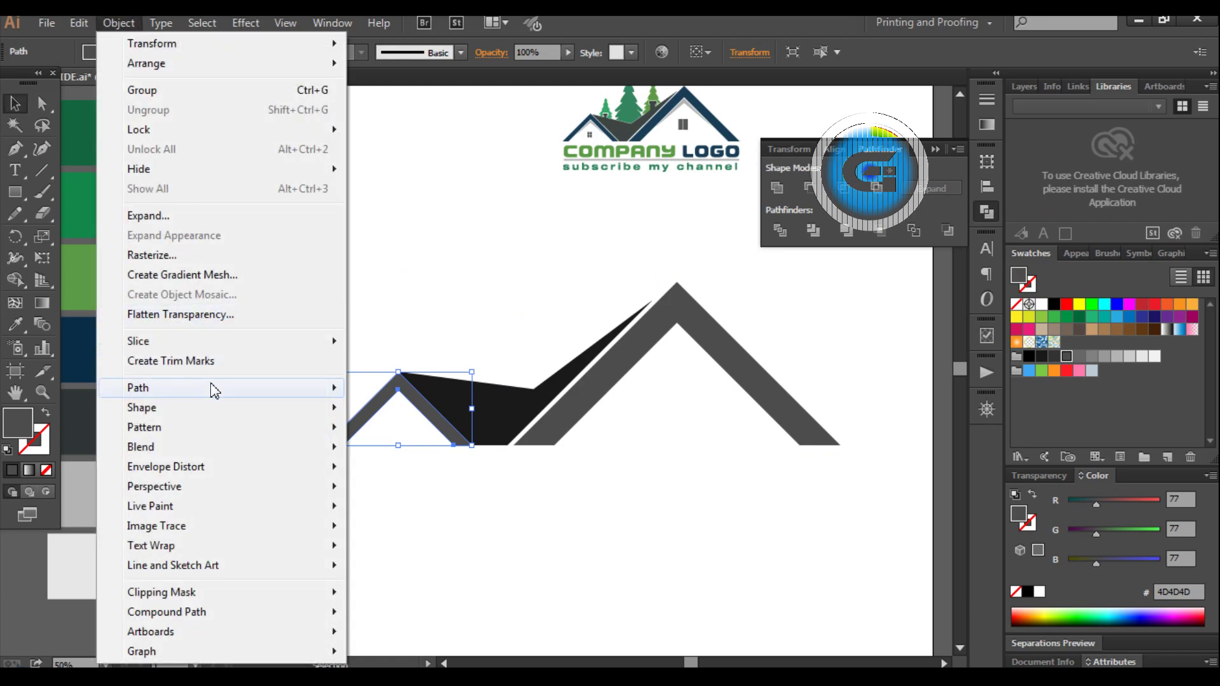
pyautogui.click(439, 455)
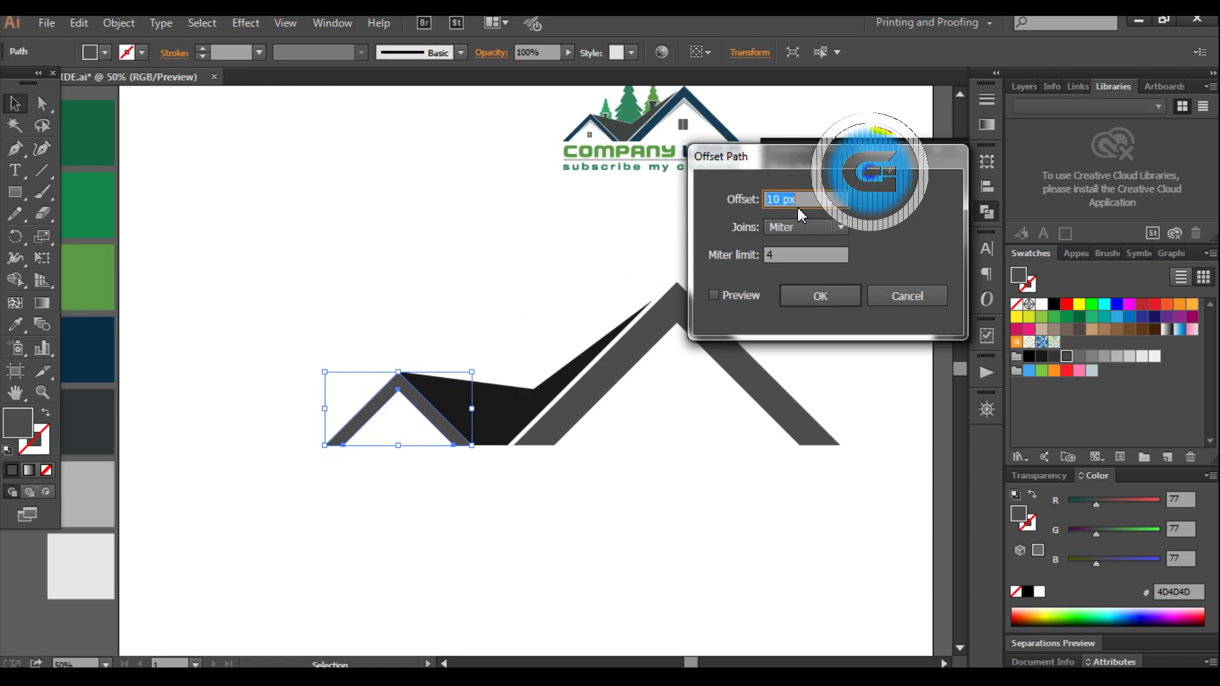
pyautogui.write('6')
pyautogui.click(714, 294)
pyautogui.click(819, 297)
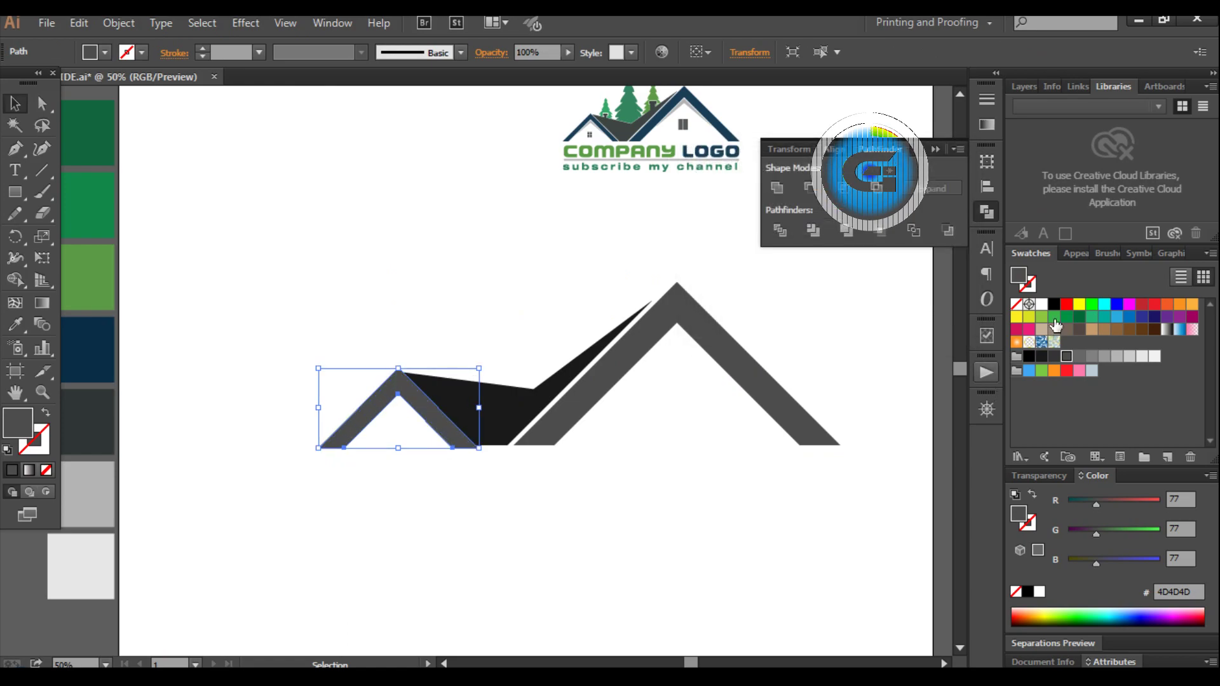
pyautogui.click(1067, 306)
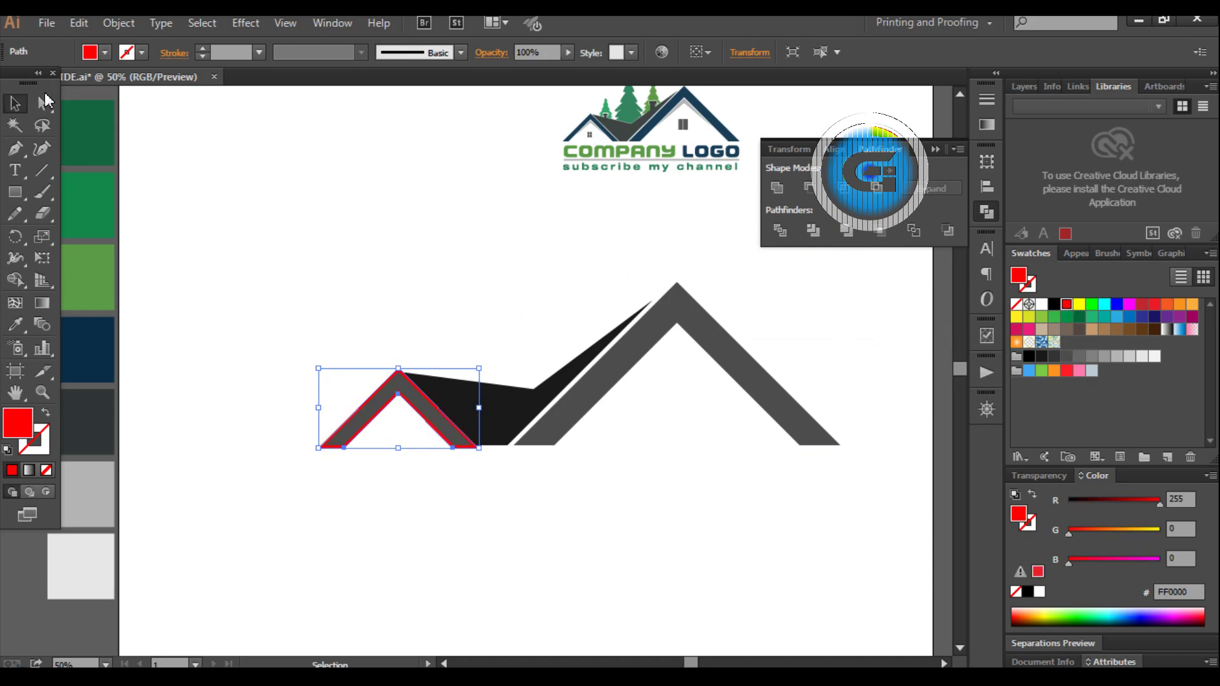
pyautogui.click(471, 493)
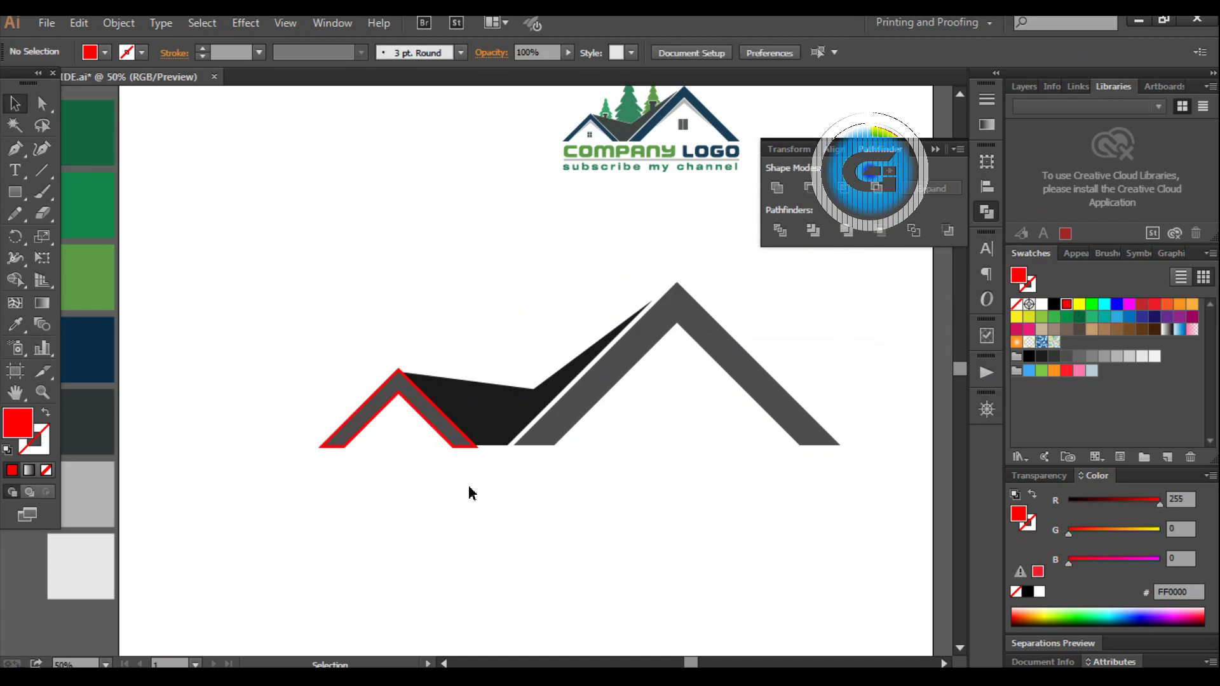
# Subtract the red offset shape from the dark roof fill with Minus Front
pyautogui.click(476, 447)
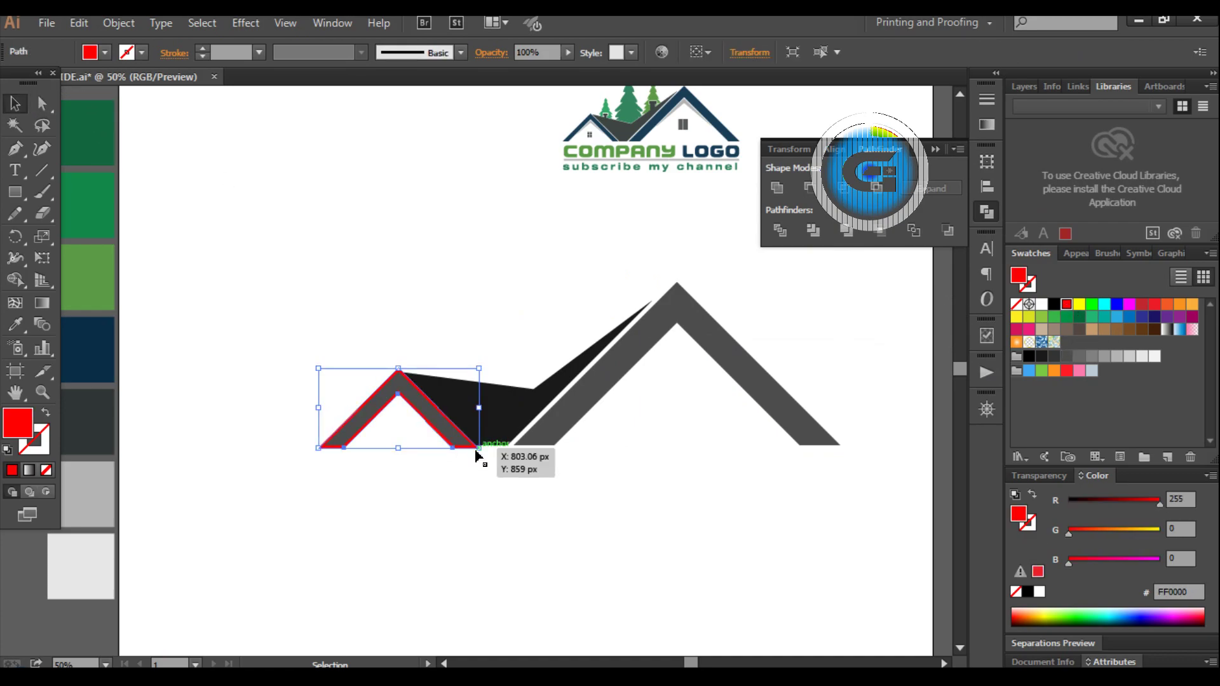
pyautogui.keyDown('shift'); pyautogui.click(528, 404); pyautogui.keyUp('shift')
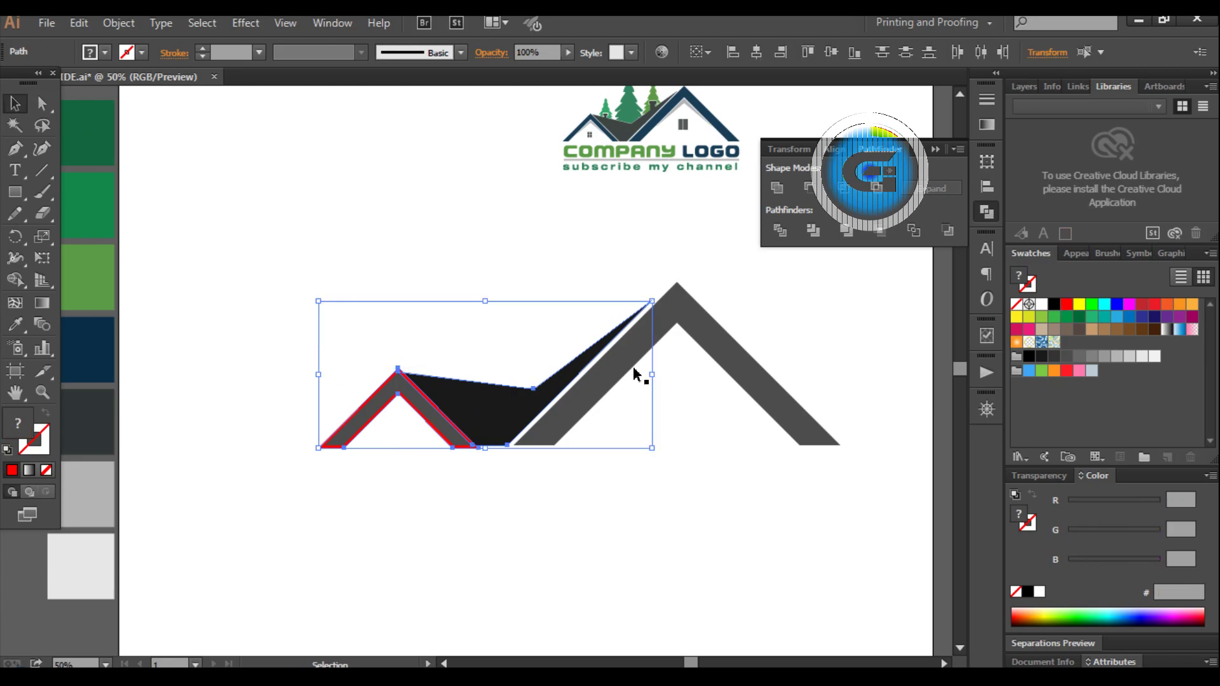
pyautogui.click(810, 189)
pyautogui.click(425, 237)
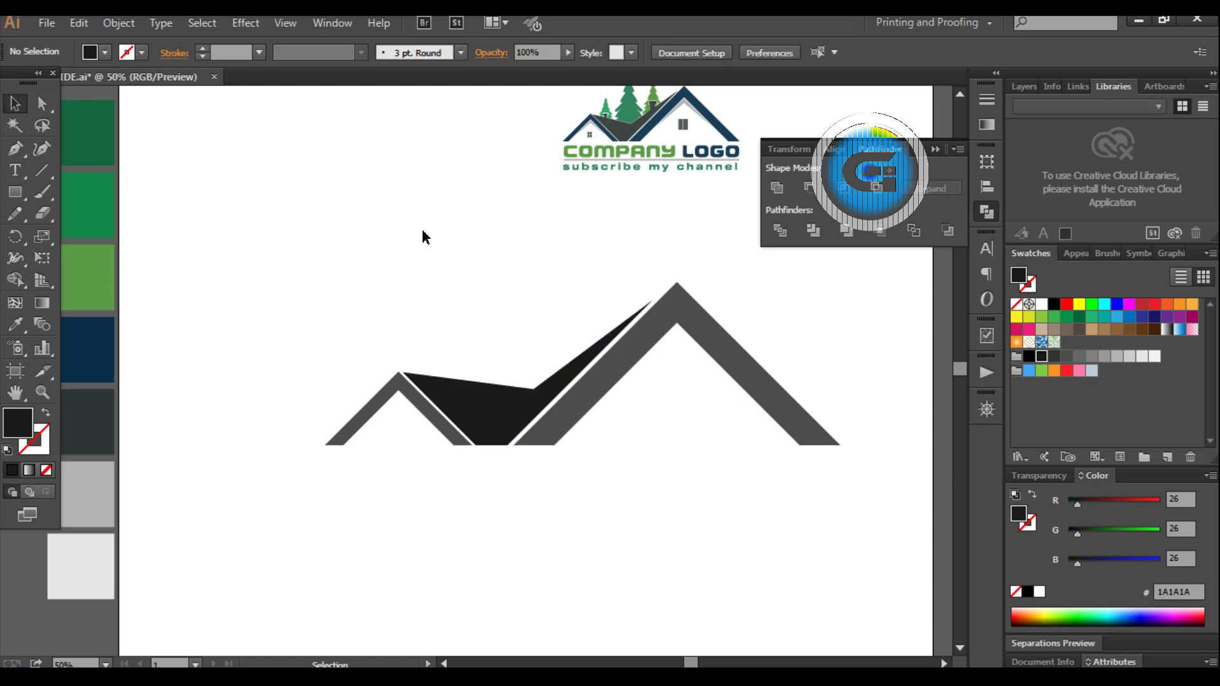
# Enlarge the reference company logo at the top of the artboard
pyautogui.scroll(2, 432, 209)
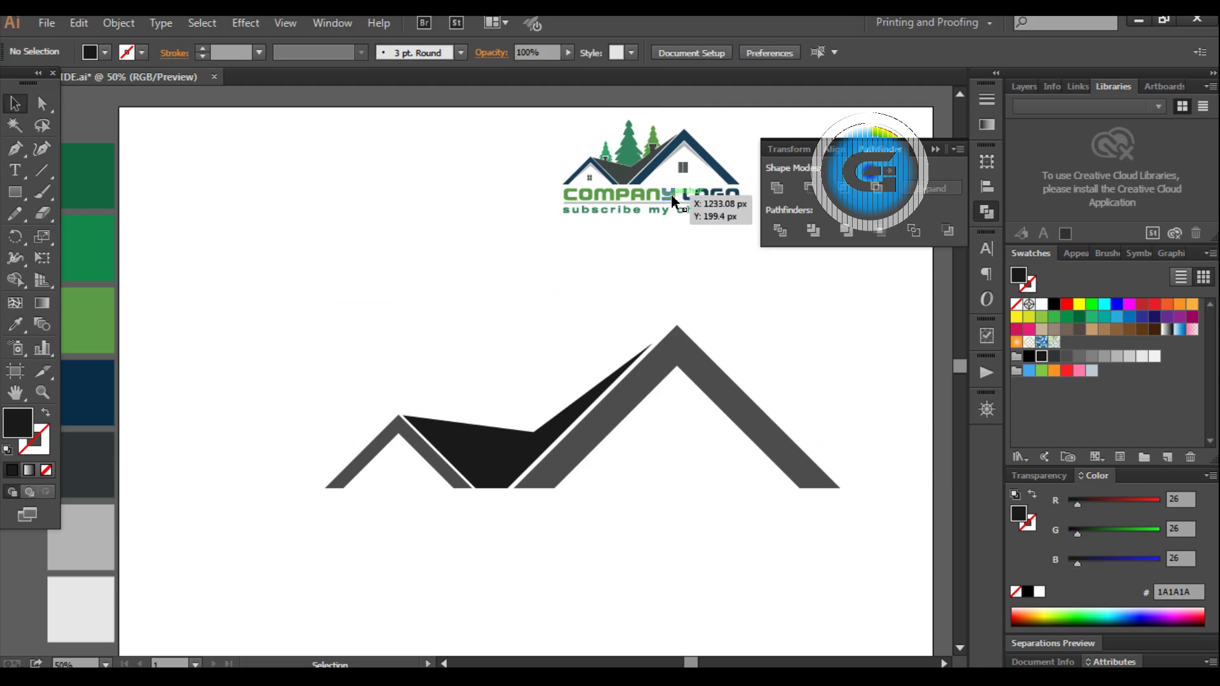
pyautogui.click(626, 185)
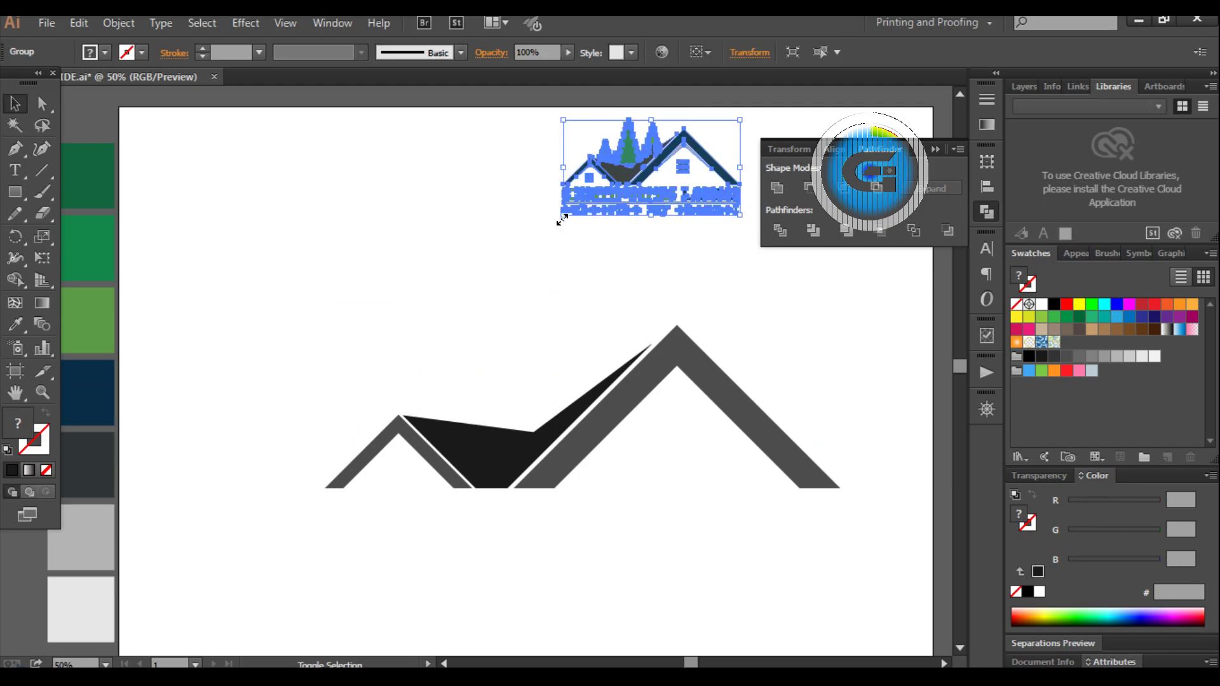
pyautogui.moveTo(563, 219); pyautogui.dragTo(532, 239)
pyautogui.click(585, 291)
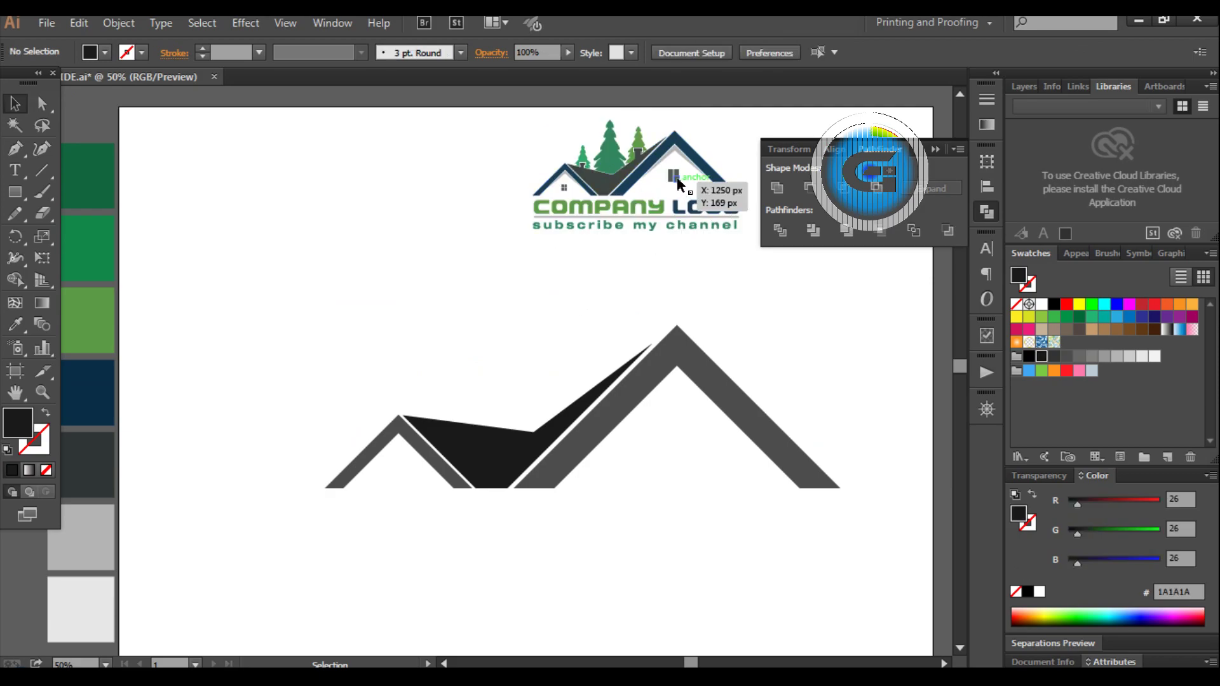
pyautogui.click(684, 184)
pyautogui.click(760, 318)
pyautogui.scroll(-1, 760, 318)
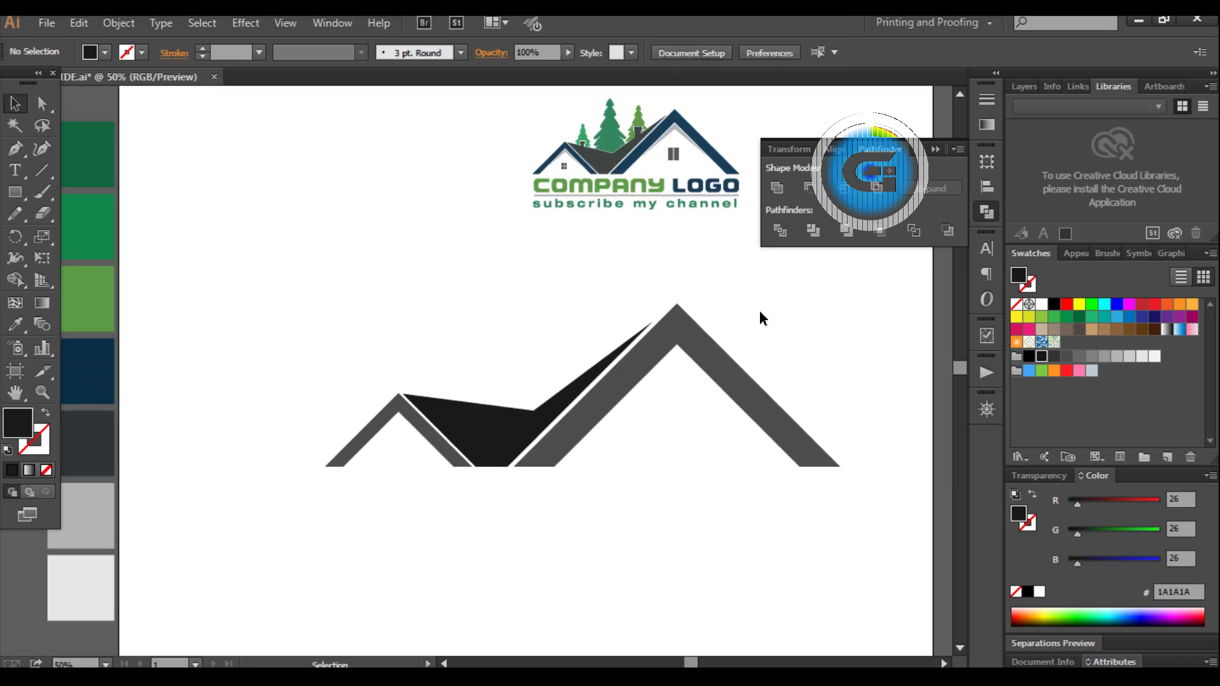
pyautogui.scroll(-1, 607, 448)
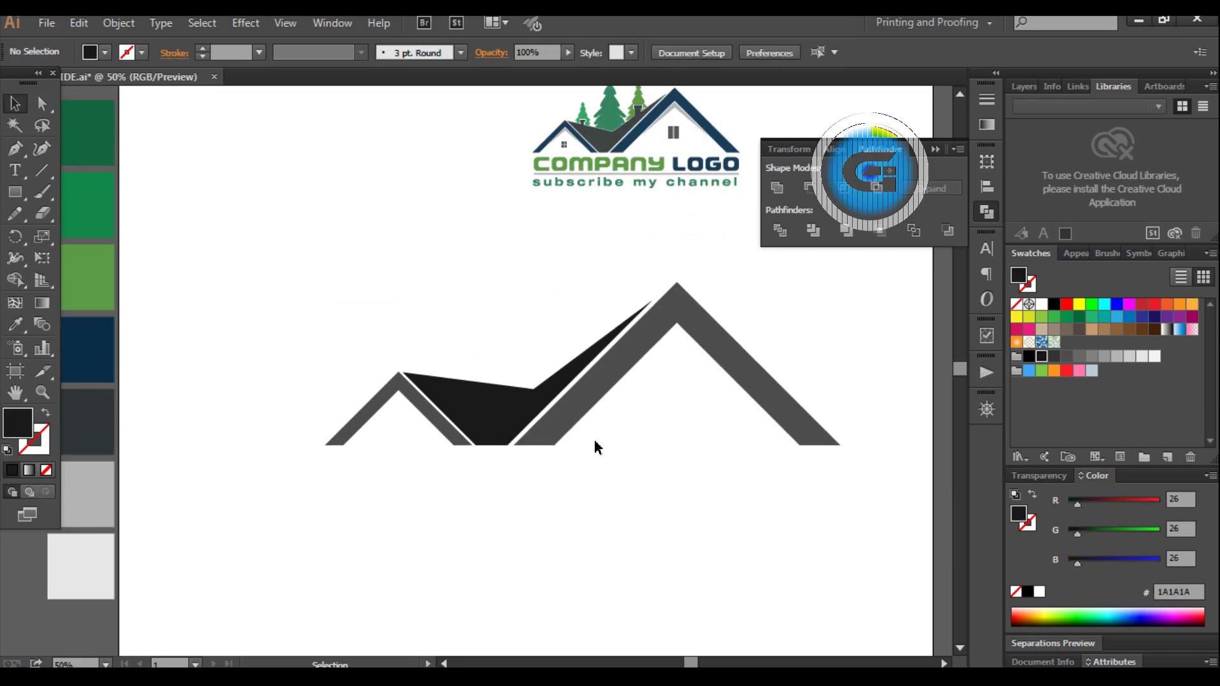
# Draw a small black square left of the roofs, duplicate it rightward, and group the pair
pyautogui.click(15, 192)
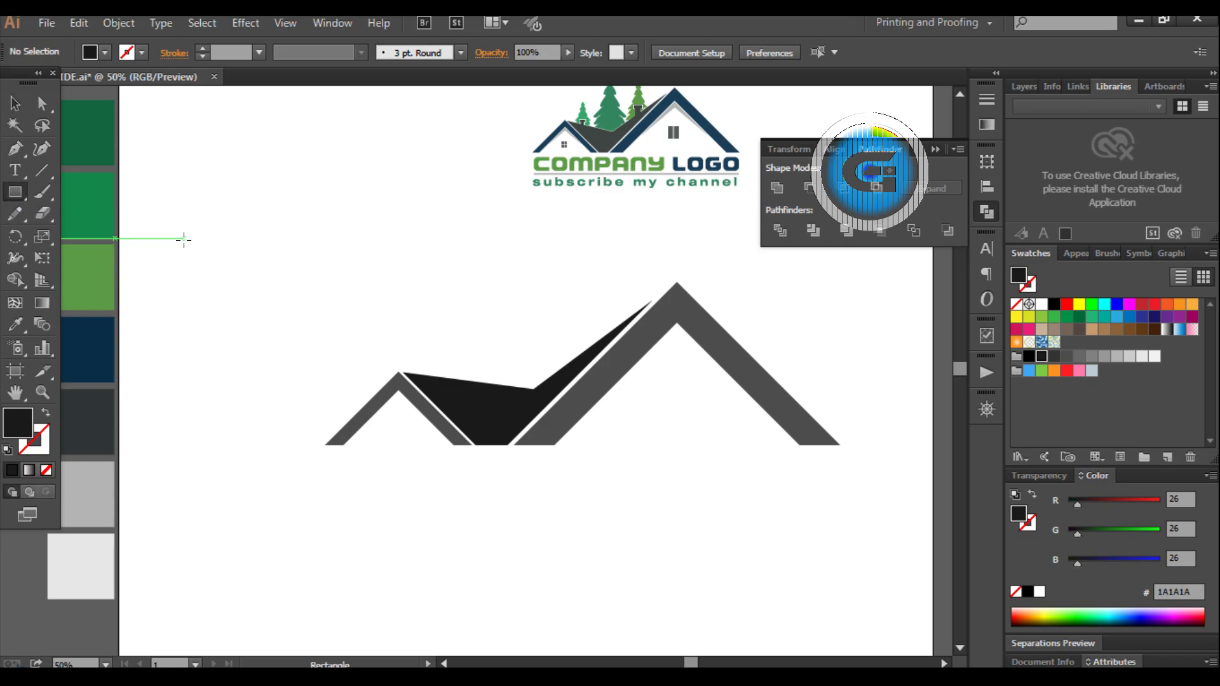
pyautogui.moveTo(184, 239); pyautogui.dragTo(203, 259)
pyautogui.press('v')
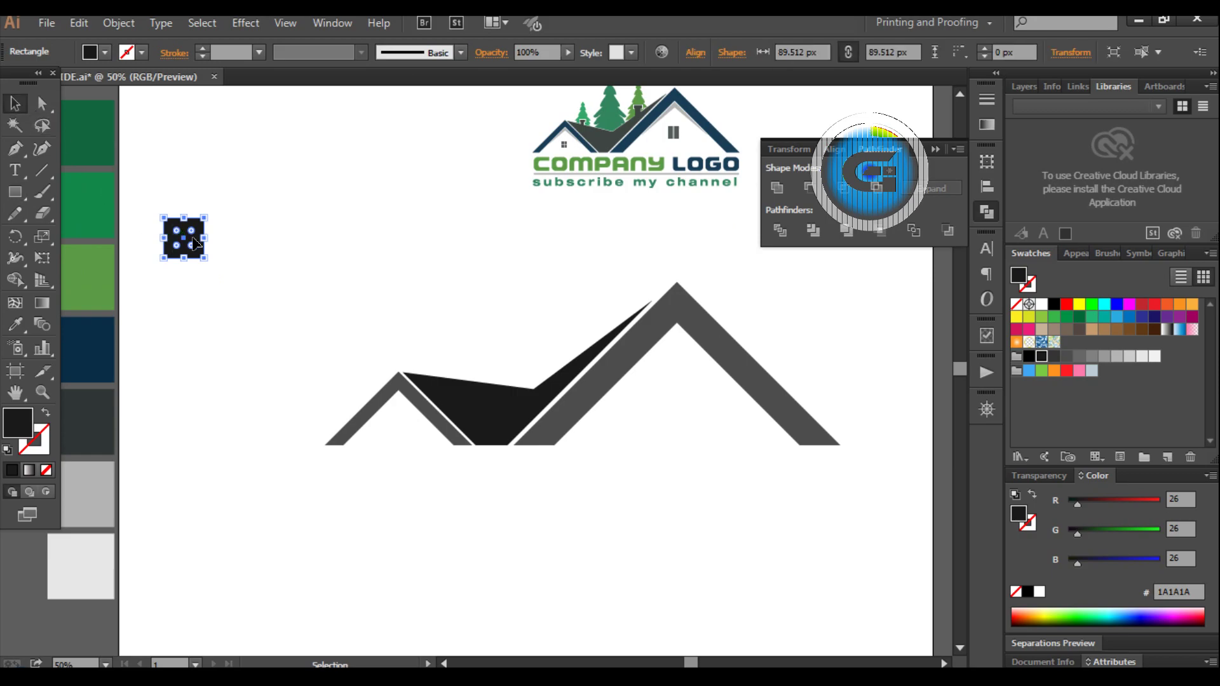
pyautogui.click(196, 241)
pyautogui.moveTo(198, 241); pyautogui.dragTo(241, 244)
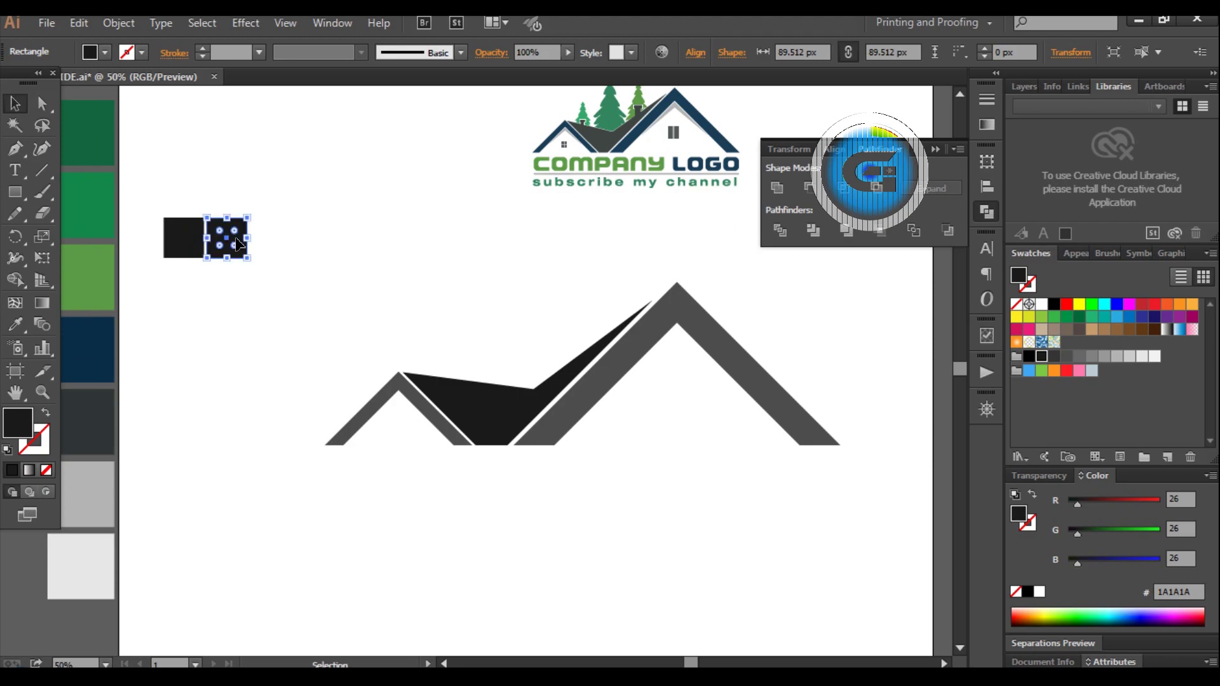
pyautogui.click(304, 249)
pyautogui.moveTo(150, 181); pyautogui.dragTo(288, 280)
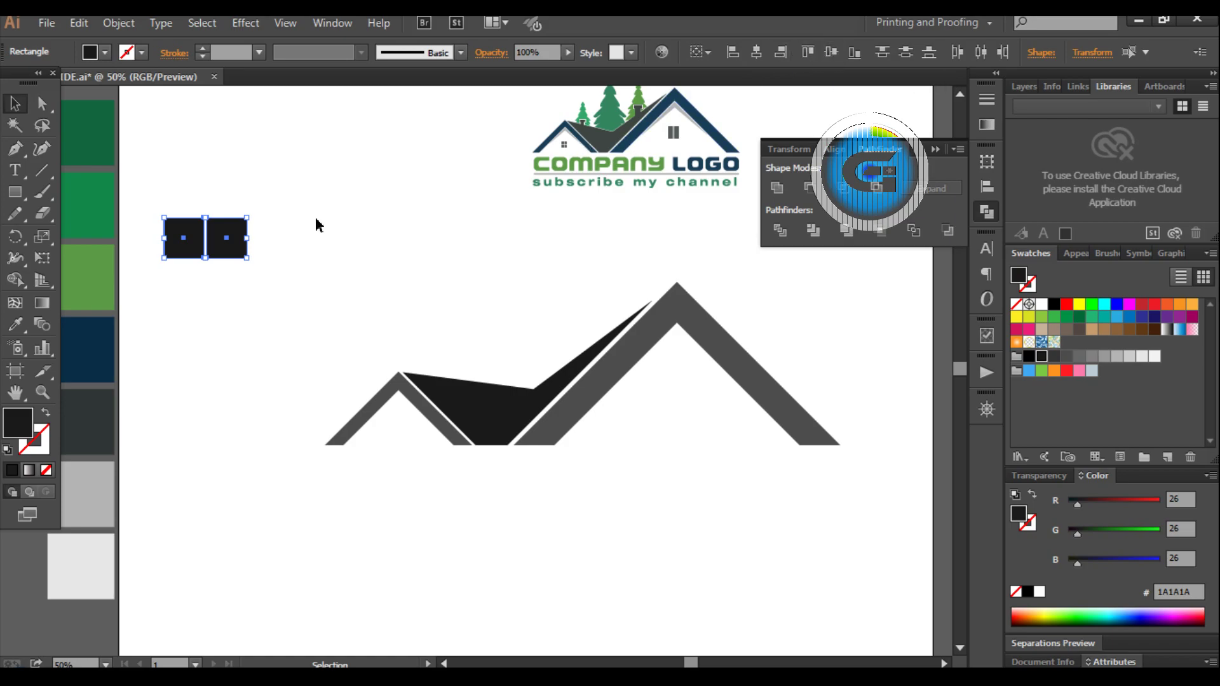
pyautogui.click(771, 188)
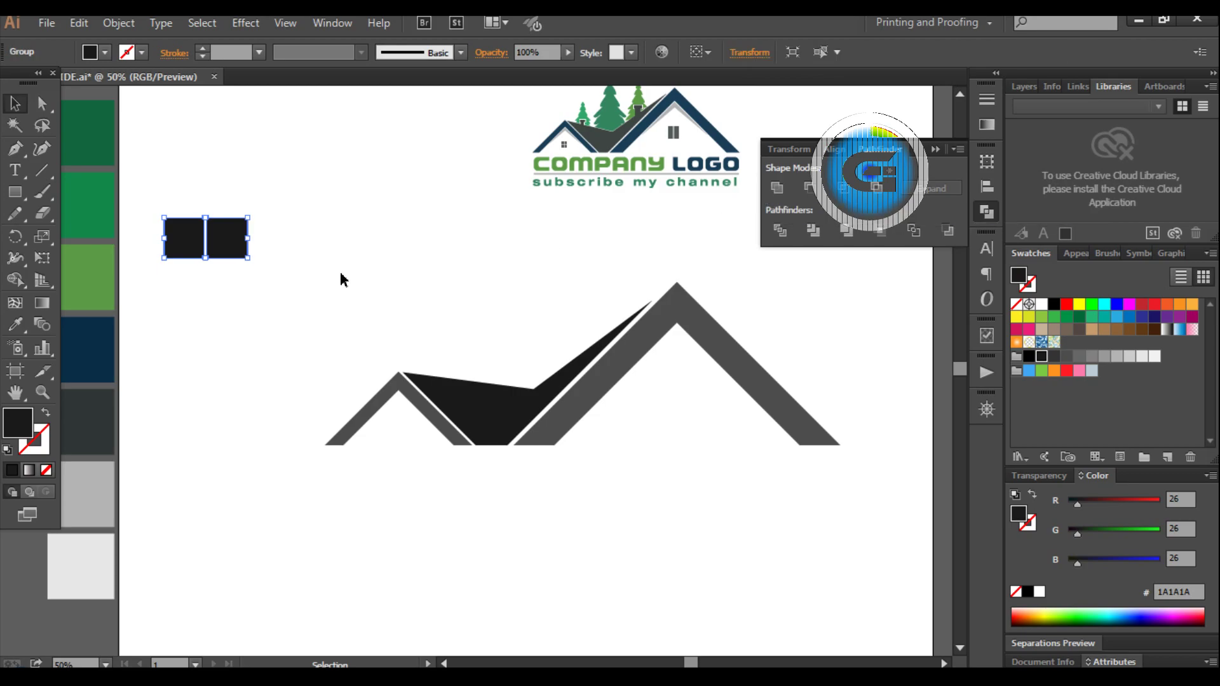
# Duplicate the square pair below into a 2×2 window grid and centre-align it
pyautogui.click(311, 282)
pyautogui.click(234, 251)
pyautogui.moveTo(234, 244); pyautogui.dragTo(232, 283)
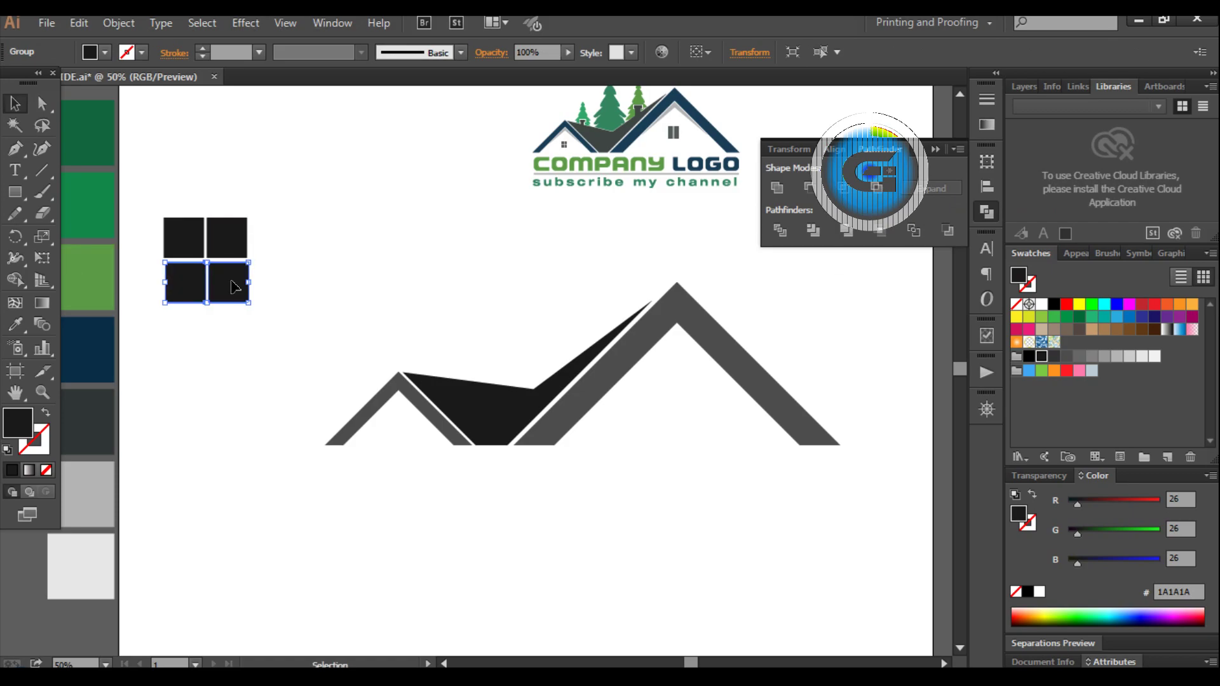
pyautogui.press('Up')
pyautogui.press('Up')
pyautogui.press('Up')
pyautogui.press('Up')
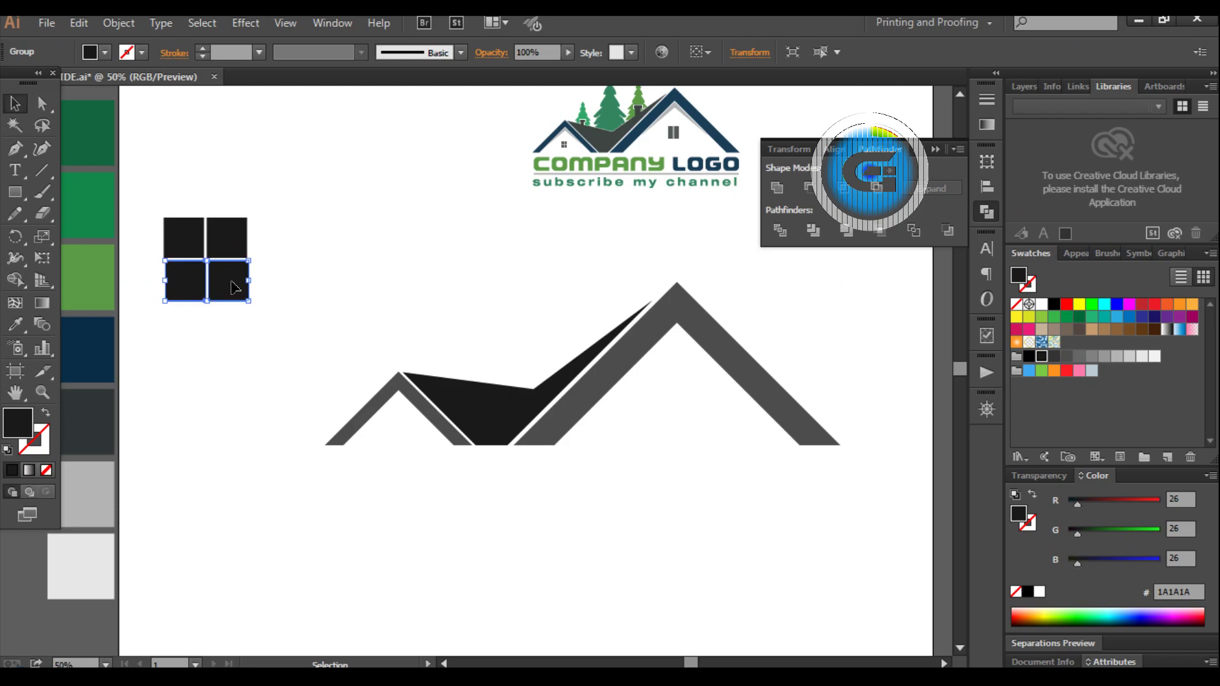
pyautogui.click(273, 287)
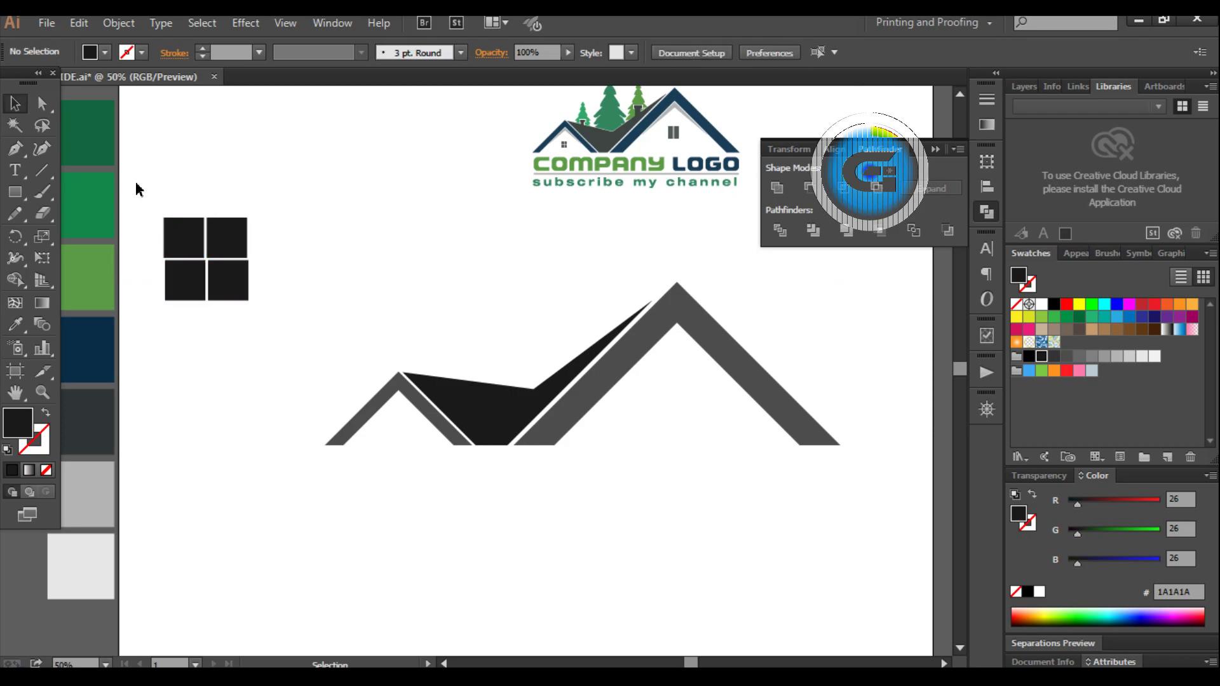
pyautogui.moveTo(137, 184); pyautogui.dragTo(295, 332)
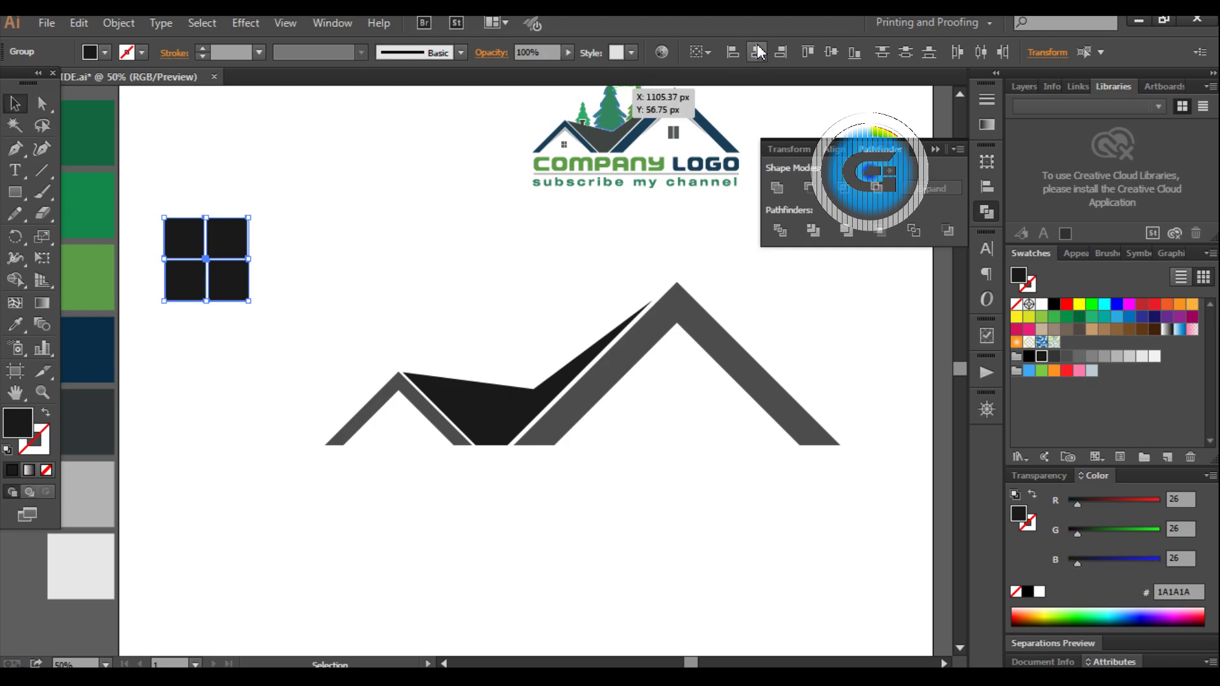
pyautogui.click(756, 52)
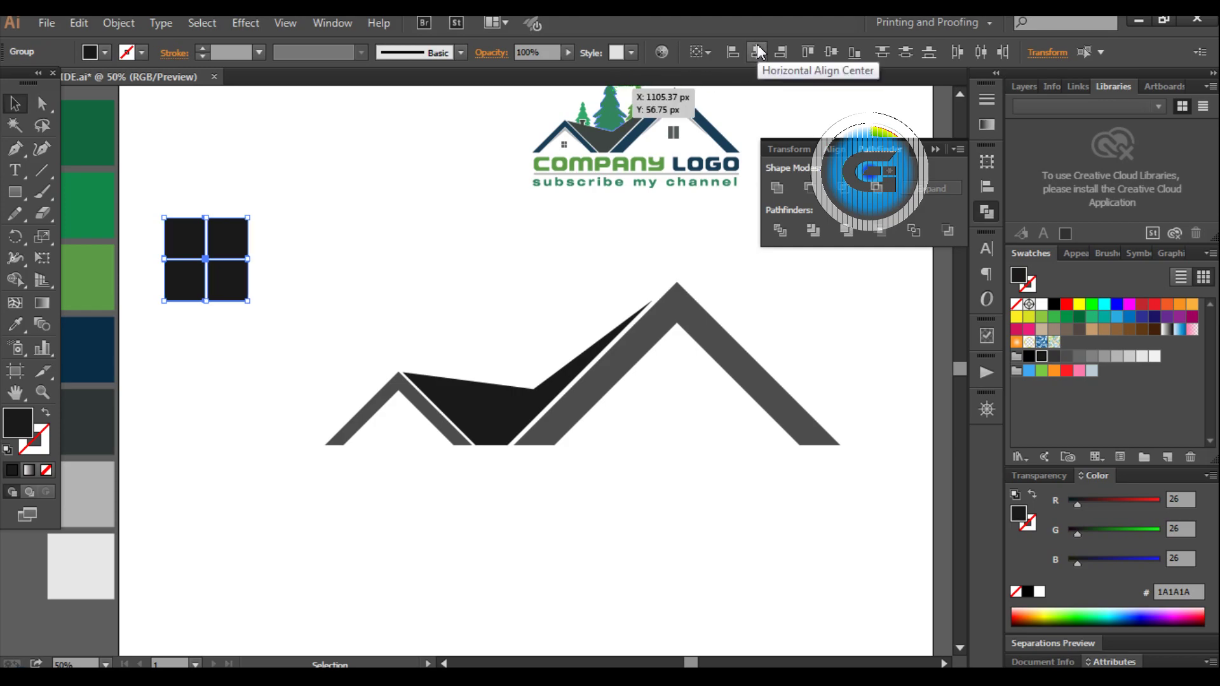
pyautogui.click(777, 188)
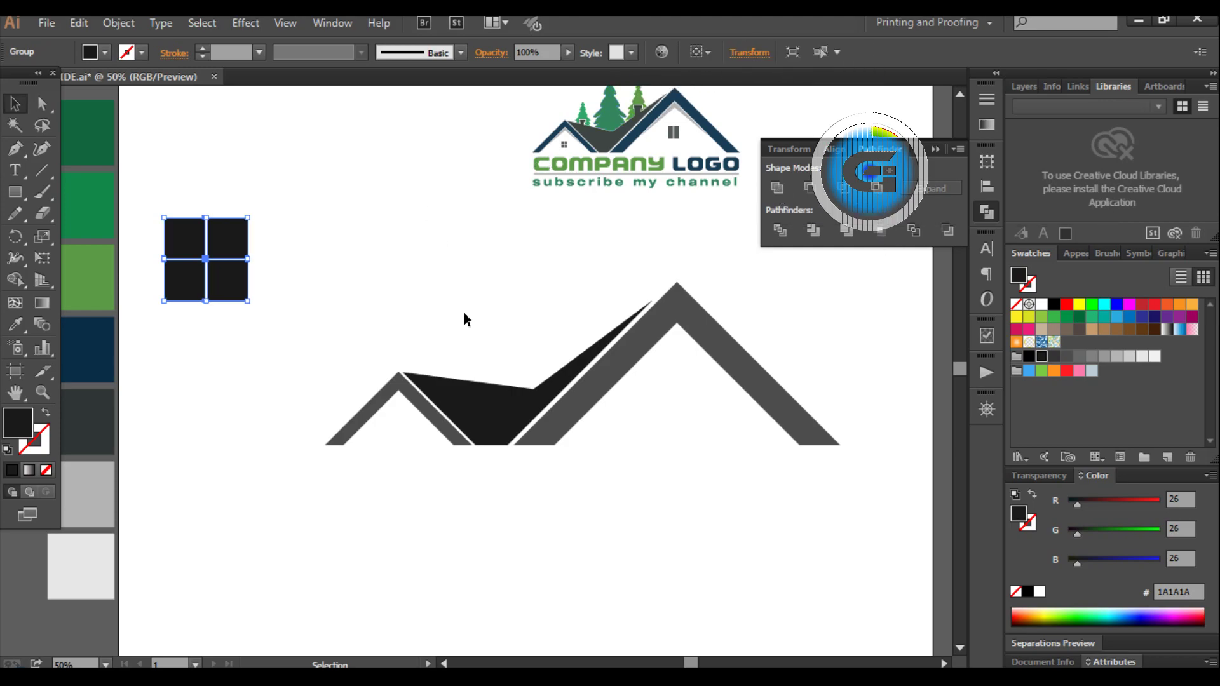
pyautogui.click(410, 227)
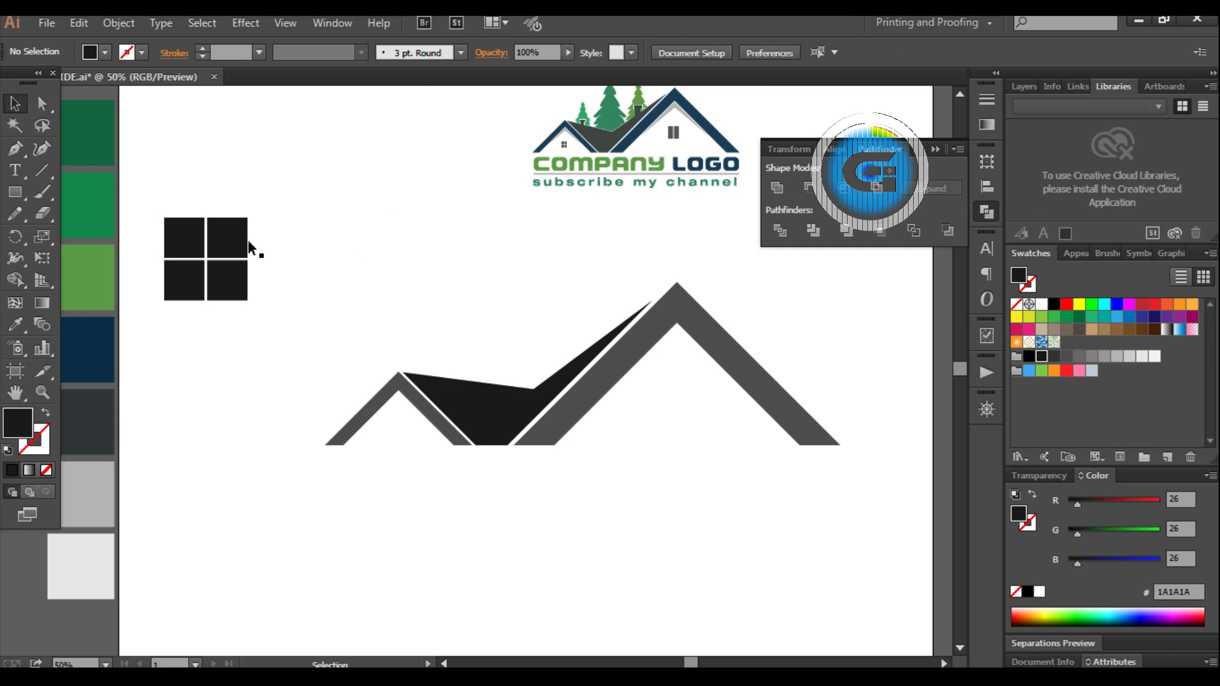
# Move the four-pane window under the big roof and a small window under the left roof
pyautogui.moveTo(249, 247)
pyautogui.mouseDown()
pyautogui.moveTo(392, 253)
pyautogui.moveTo(344, 277)
pyautogui.moveTo(752, 425)
pyautogui.moveTo(691, 386)
pyautogui.moveTo(414, 447)
pyautogui.moveTo(407, 431)
pyautogui.mouseUp()
pyautogui.click(423, 477)
pyautogui.click(424, 485)
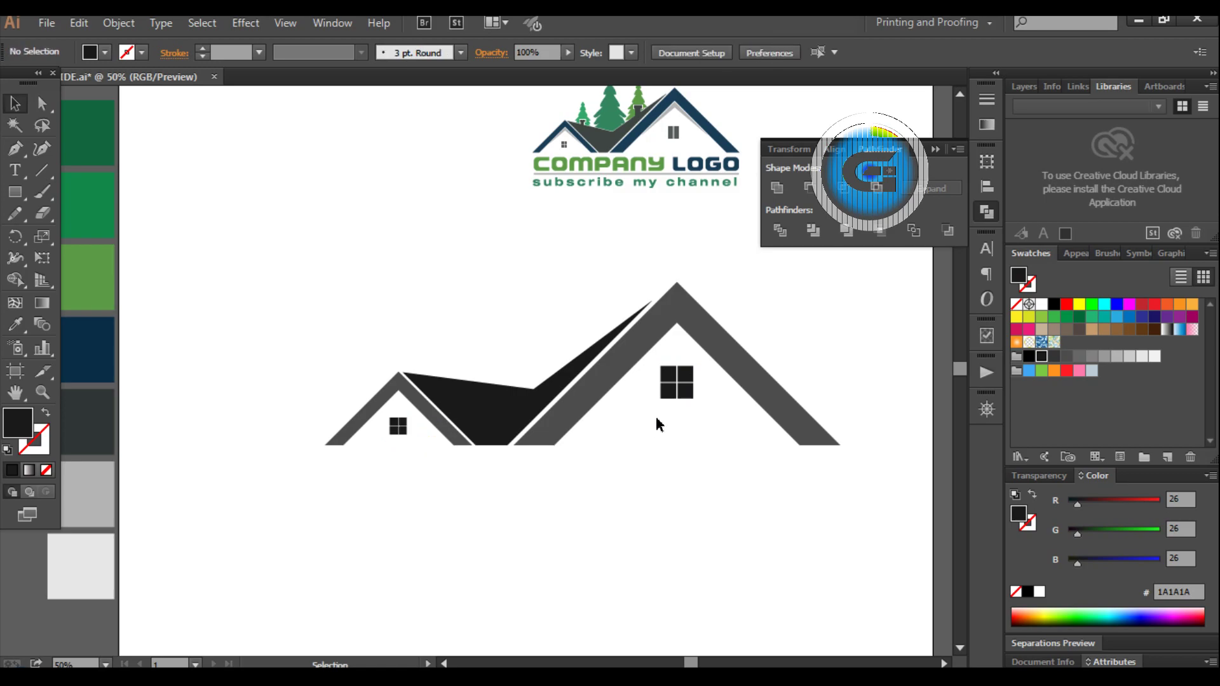
# Nudge the large window down twice with Shift+Down
pyautogui.click(681, 399)
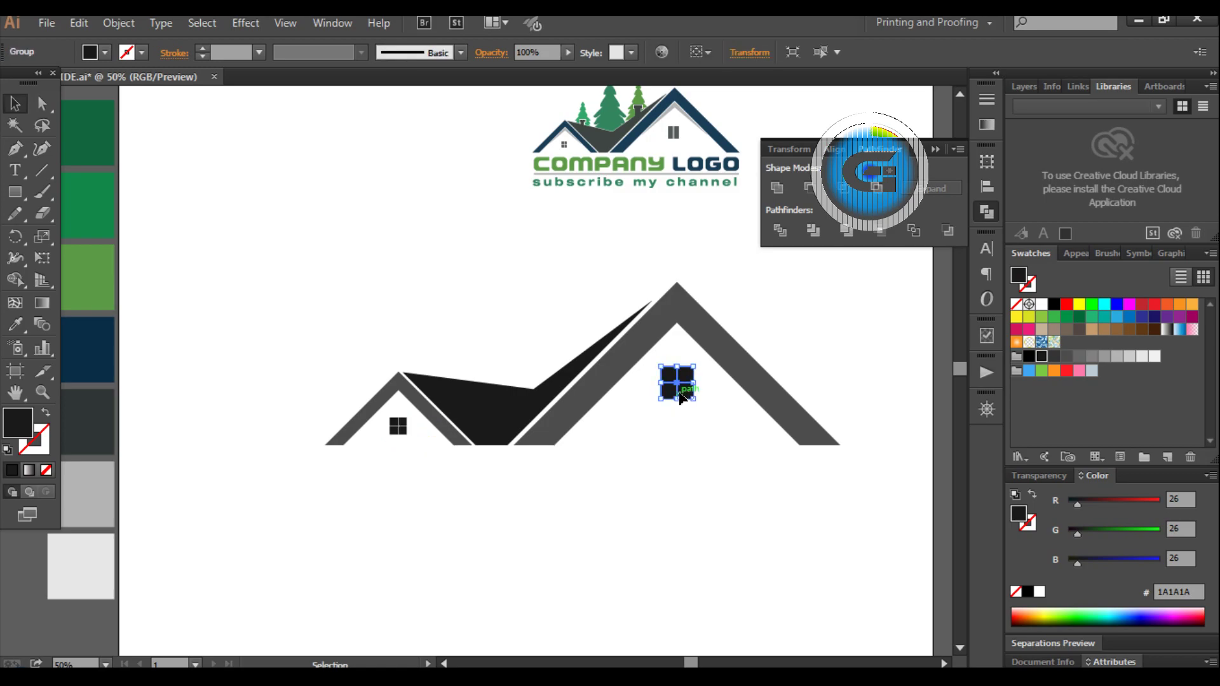
pyautogui.hotkey('shift', 'Down')
pyautogui.hotkey('shift', 'Down')
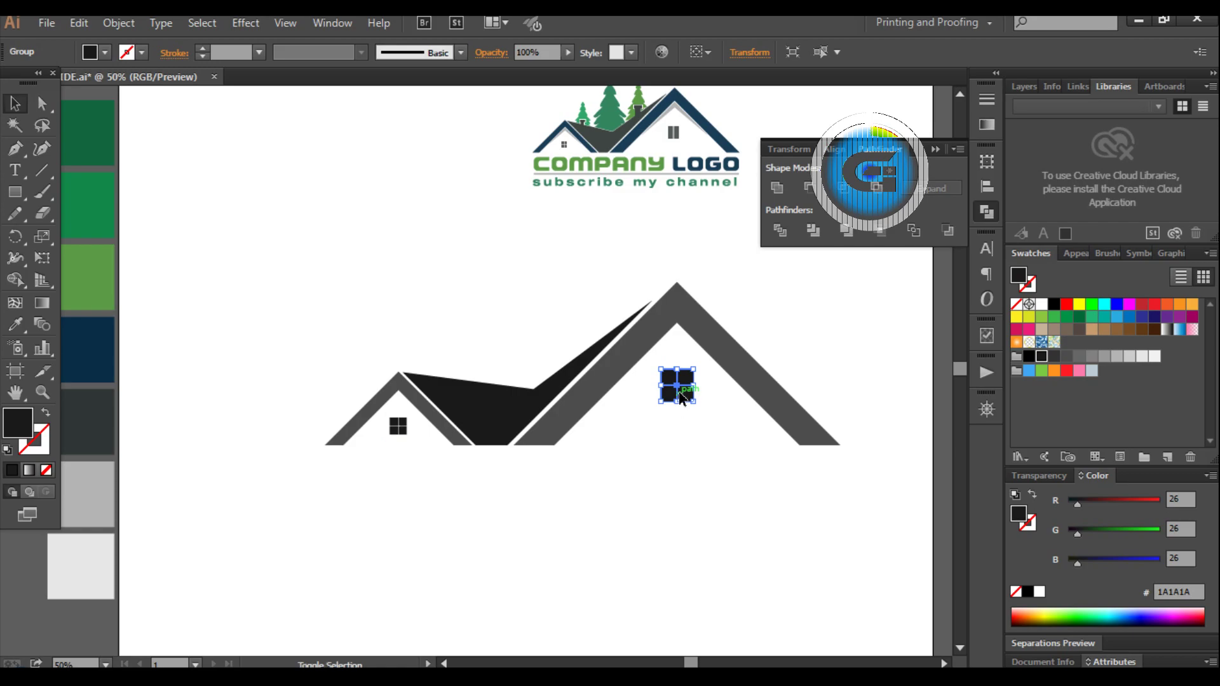
pyautogui.hotkey('shift', 'Down')
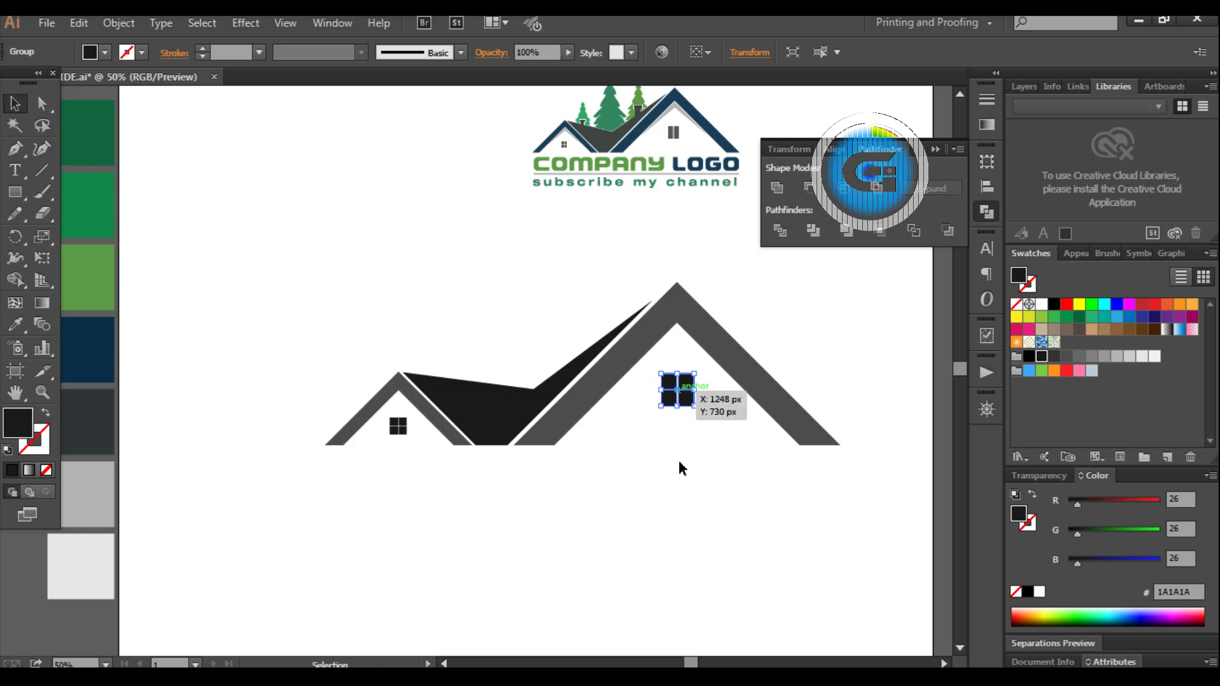
pyautogui.click(652, 515)
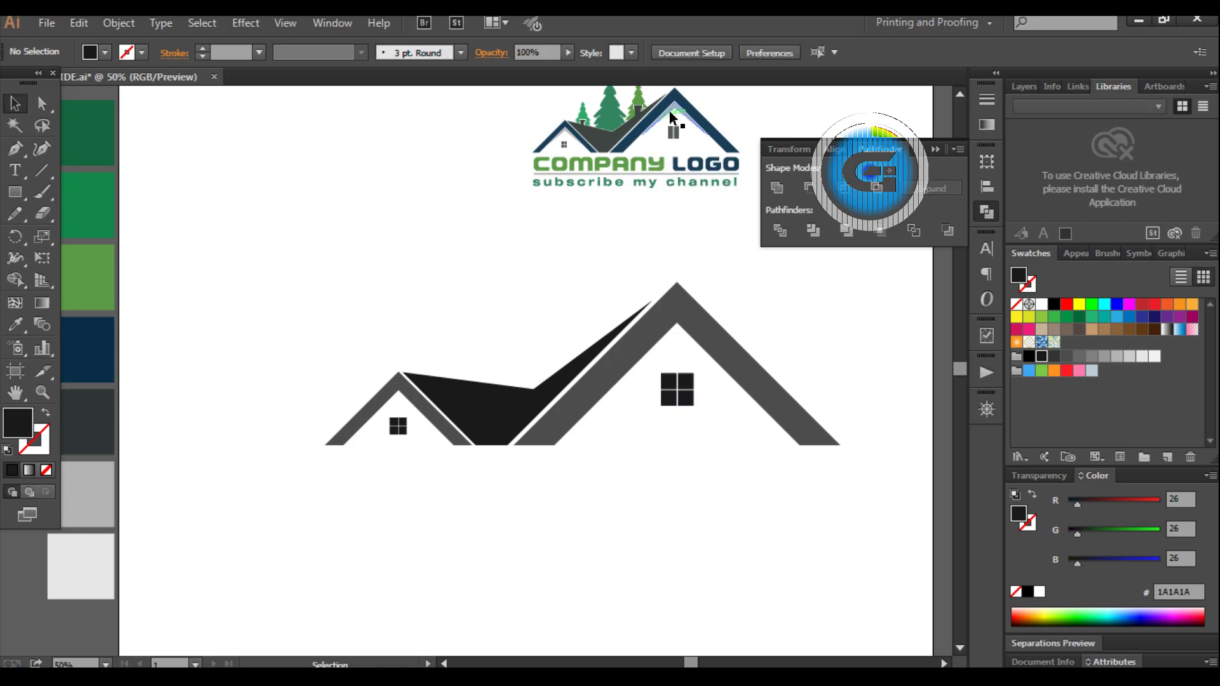
pyautogui.click(672, 113)
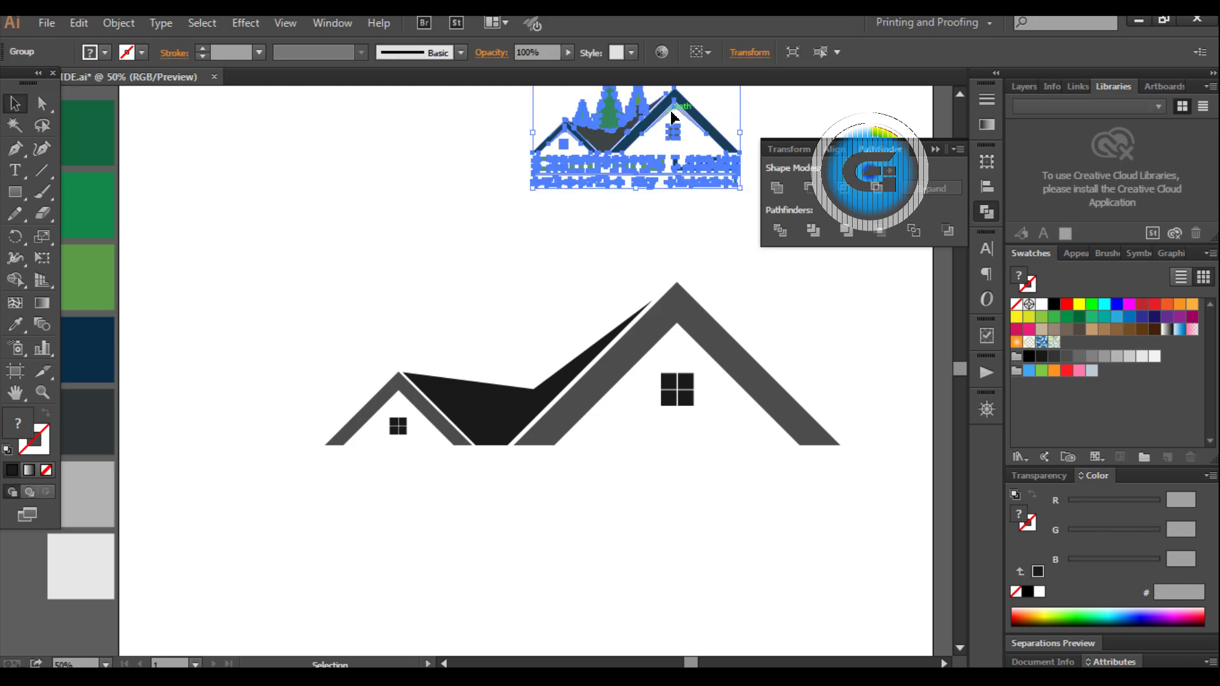
pyautogui.click(424, 240)
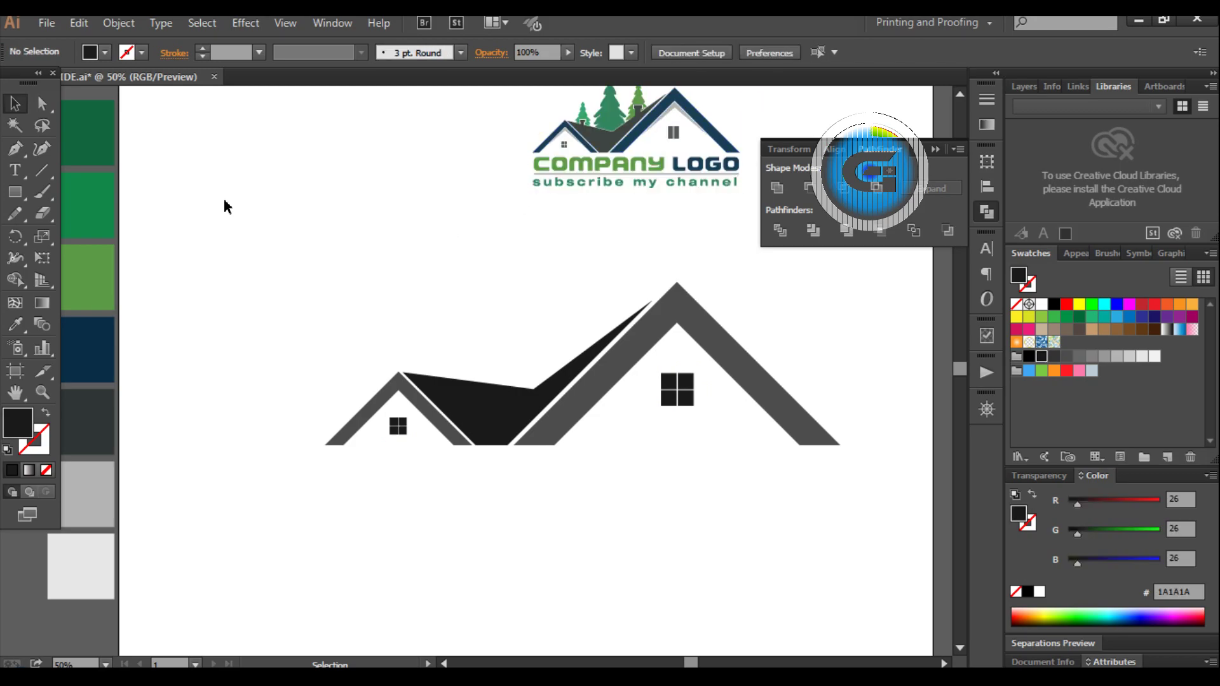
# Draw a horizontal line across the large gable with a thin 1 pt dark grey stroke
pyautogui.click(19, 155)
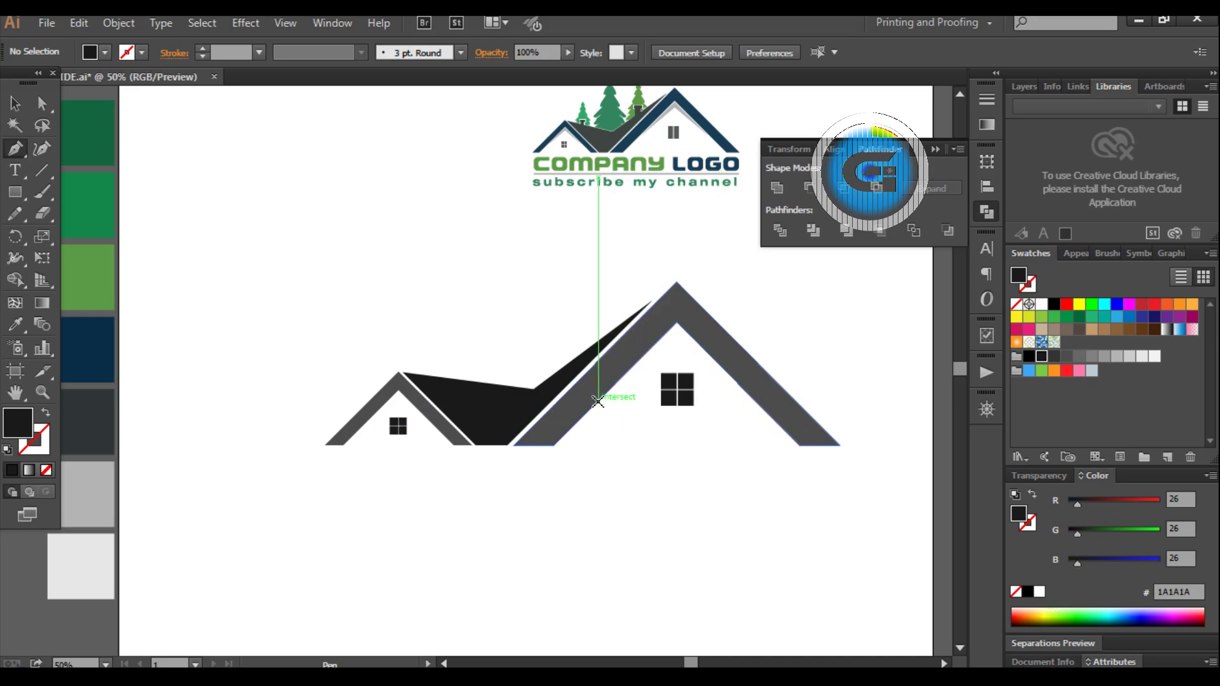
pyautogui.click(39, 179)
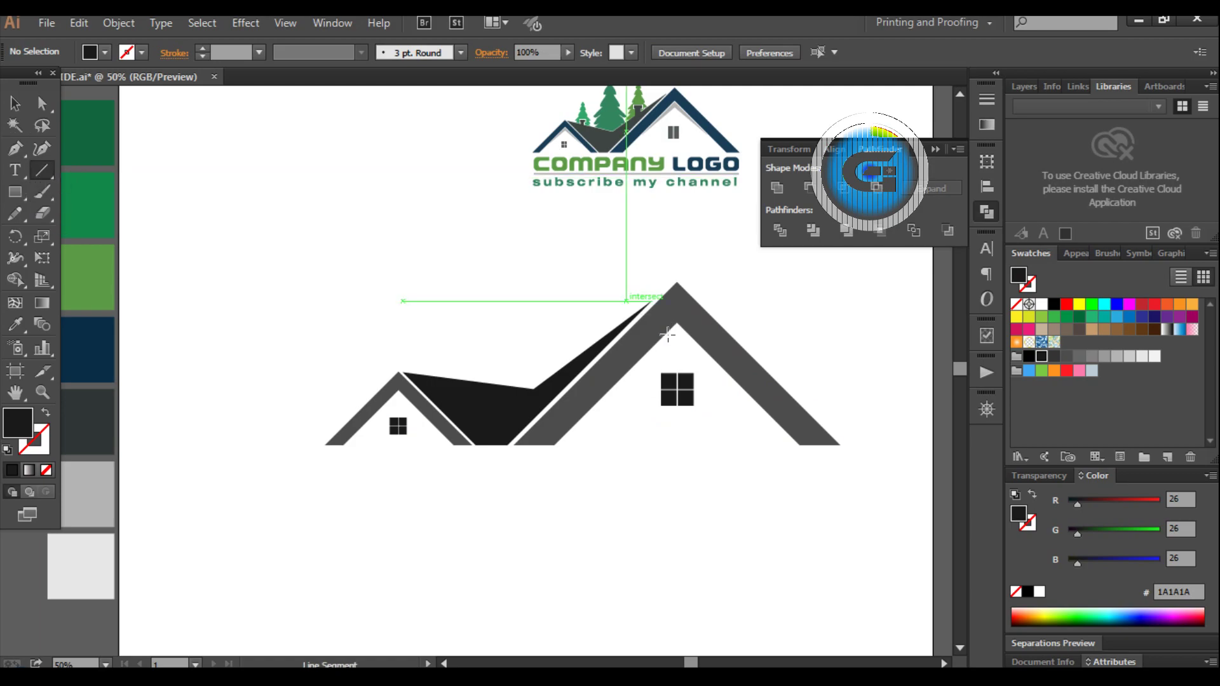
pyautogui.moveTo(554, 402); pyautogui.dragTo(794, 402)
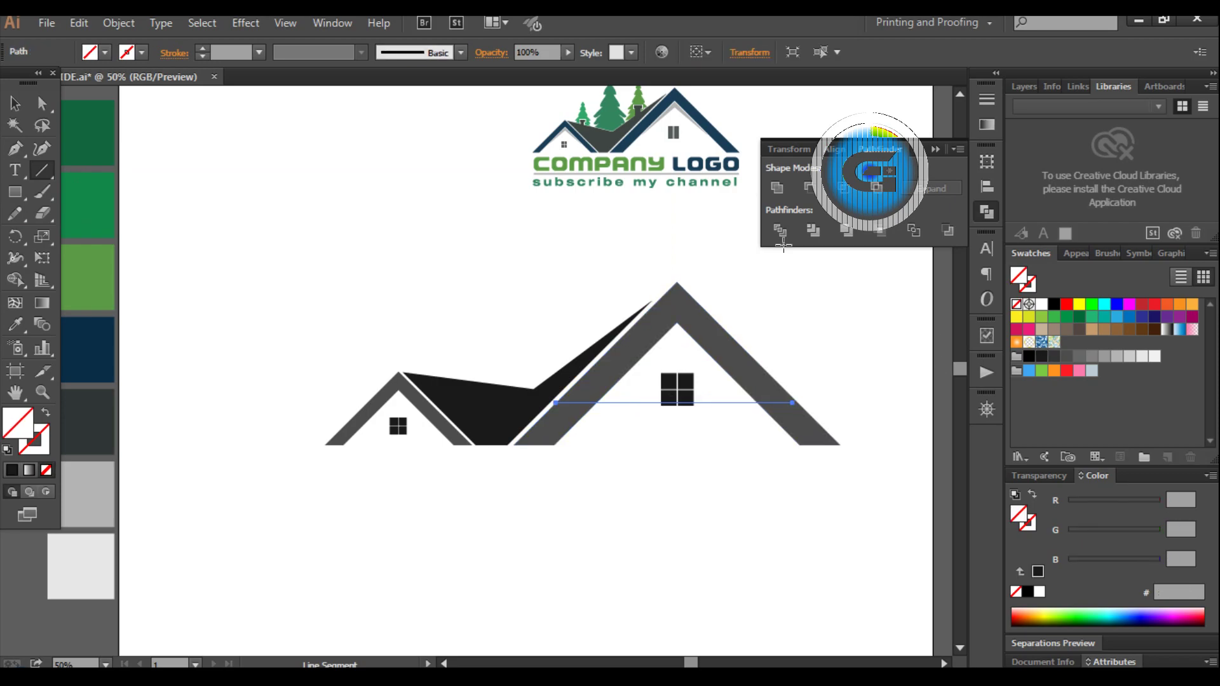
pyautogui.click(13, 104)
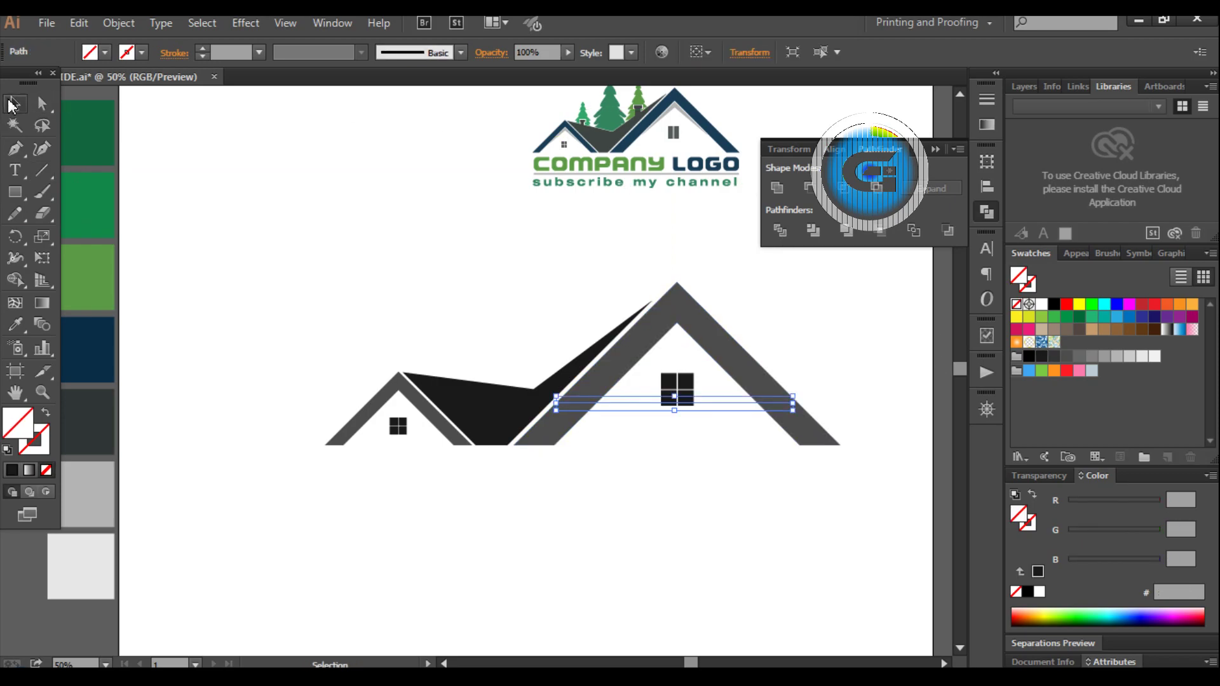
pyautogui.click(34, 439)
pyautogui.click(12, 471)
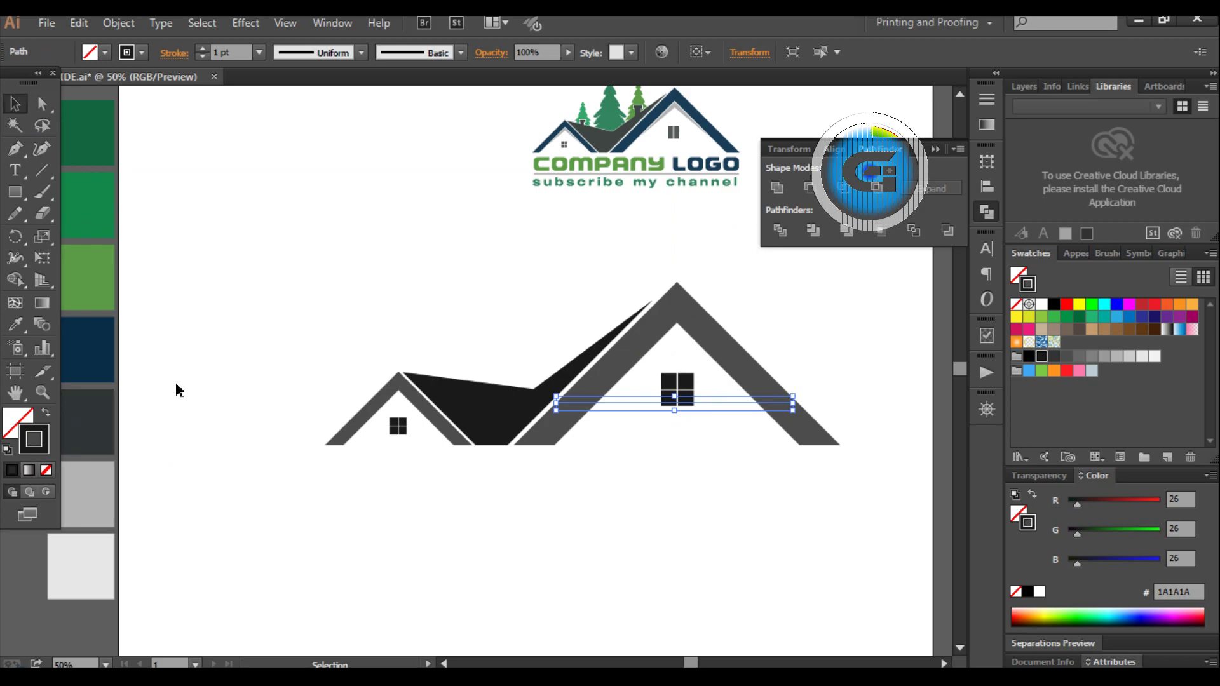
pyautogui.click(177, 390)
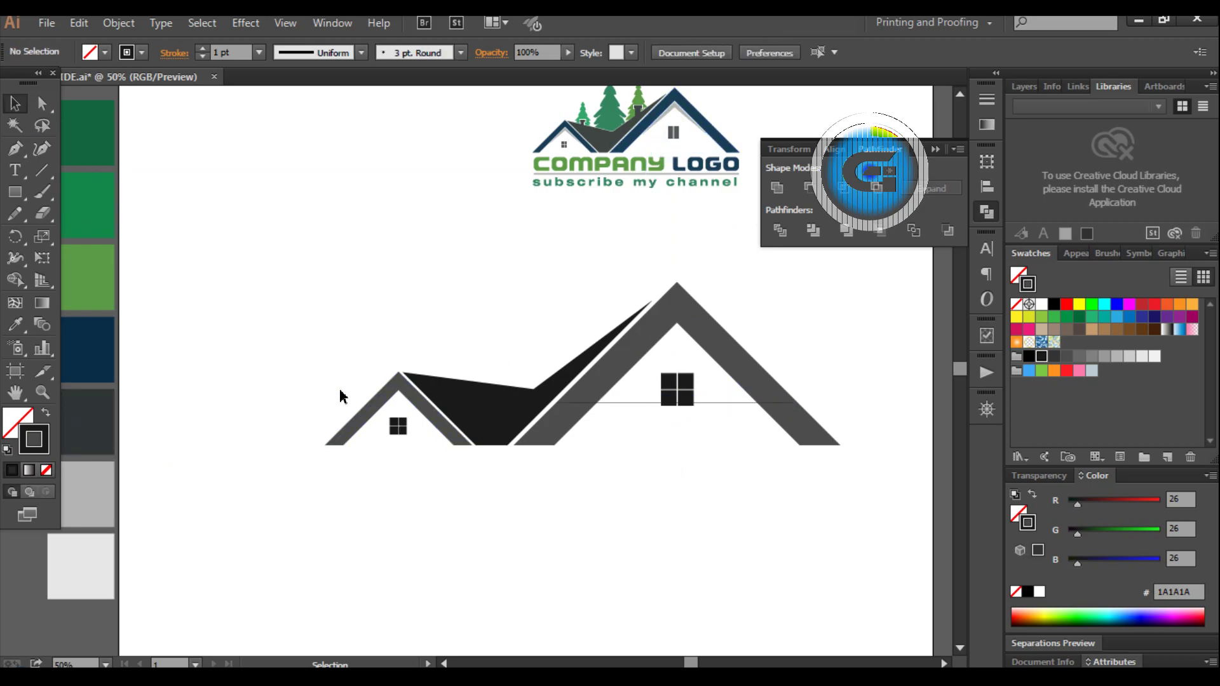
pyautogui.click(42, 170)
pyautogui.click(13, 151)
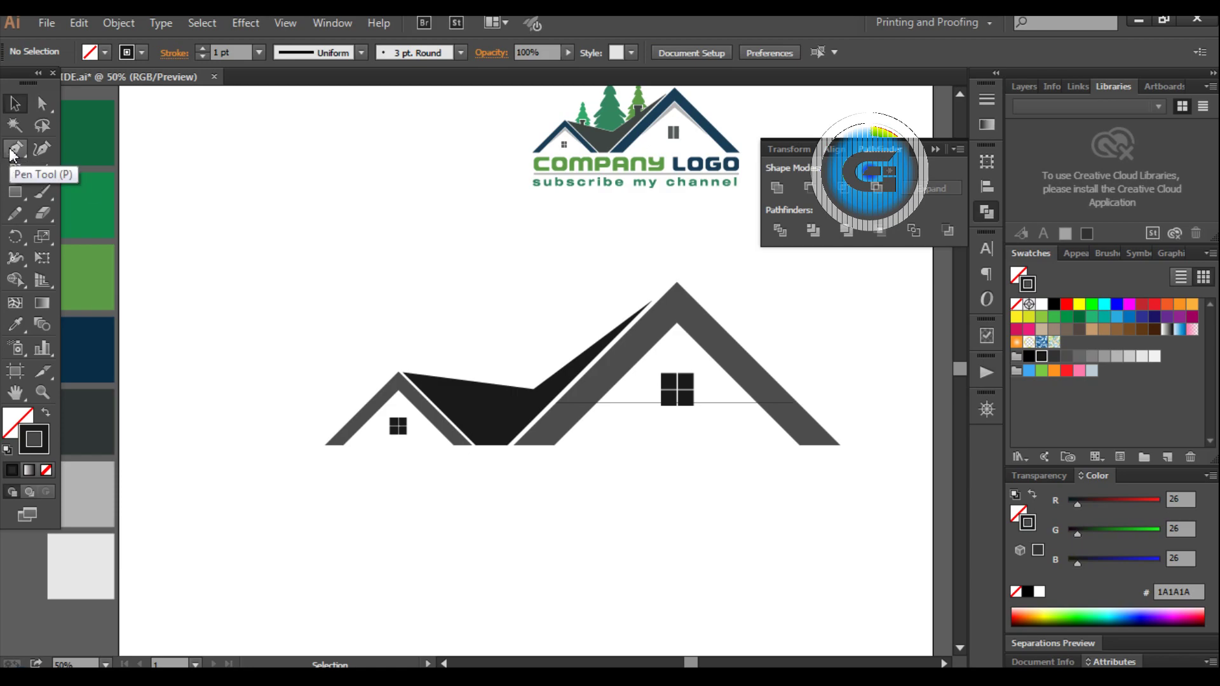
# Trace a closed chevron path inside the big roof peak, its base on the horizontal line
pyautogui.click(13, 151)
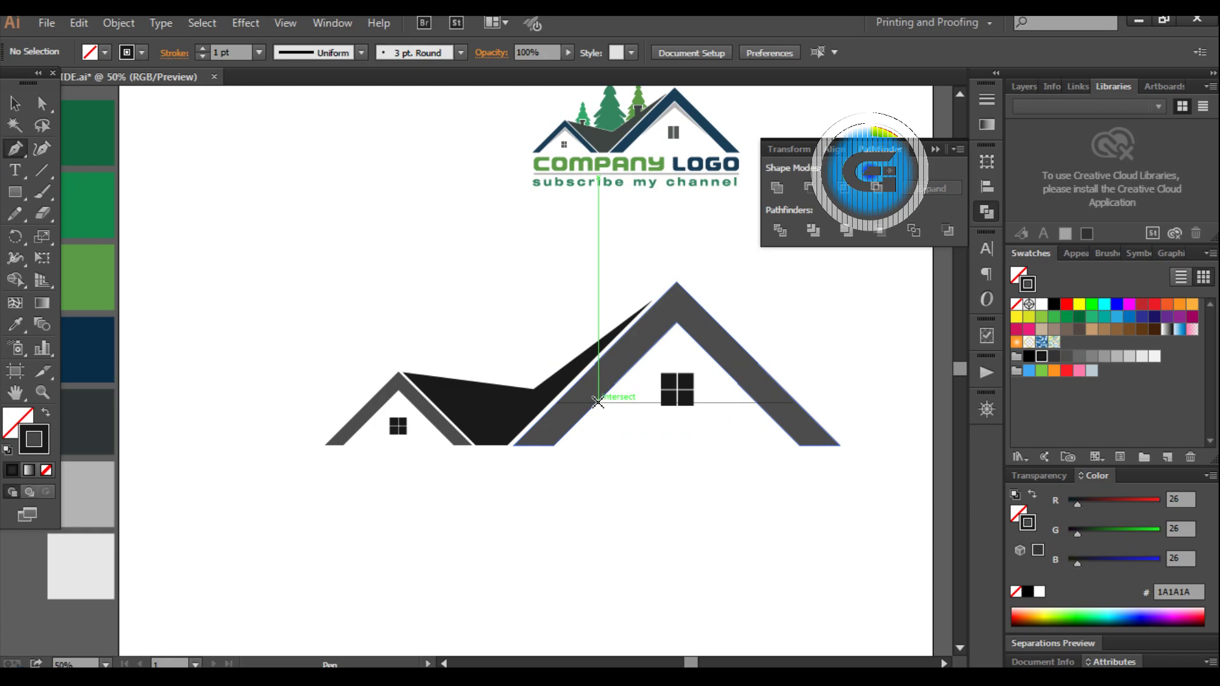
pyautogui.scroll(1, 597, 399)
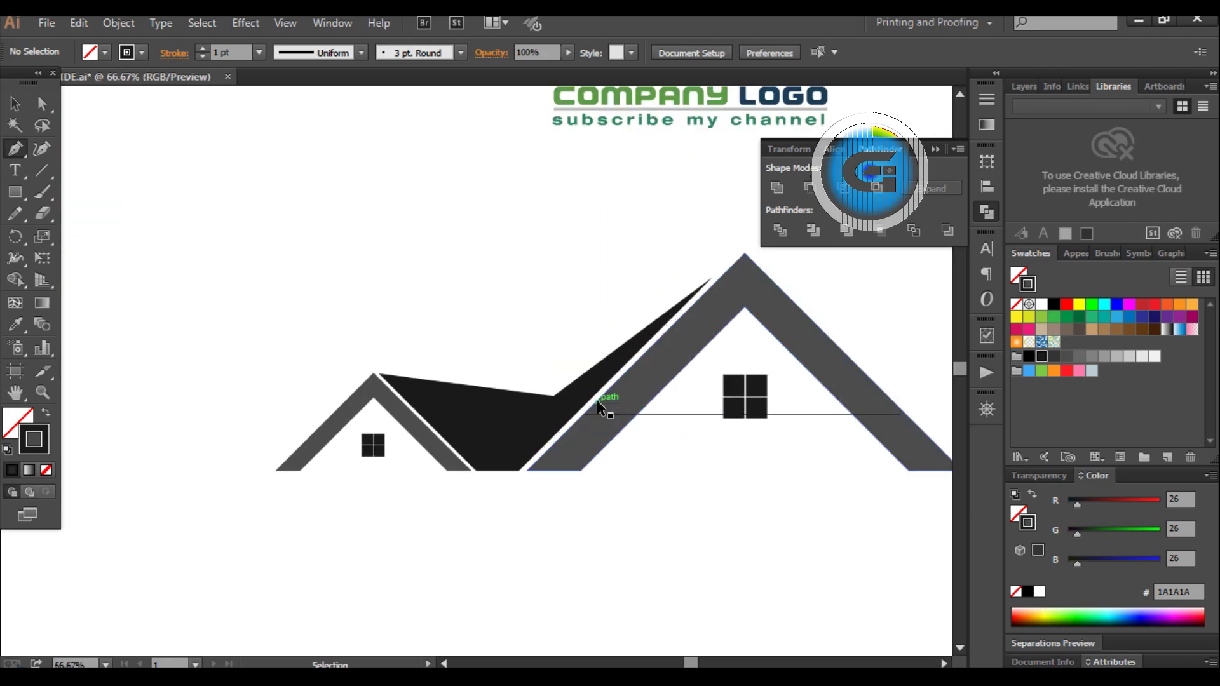
pyautogui.scroll(1, 604, 402)
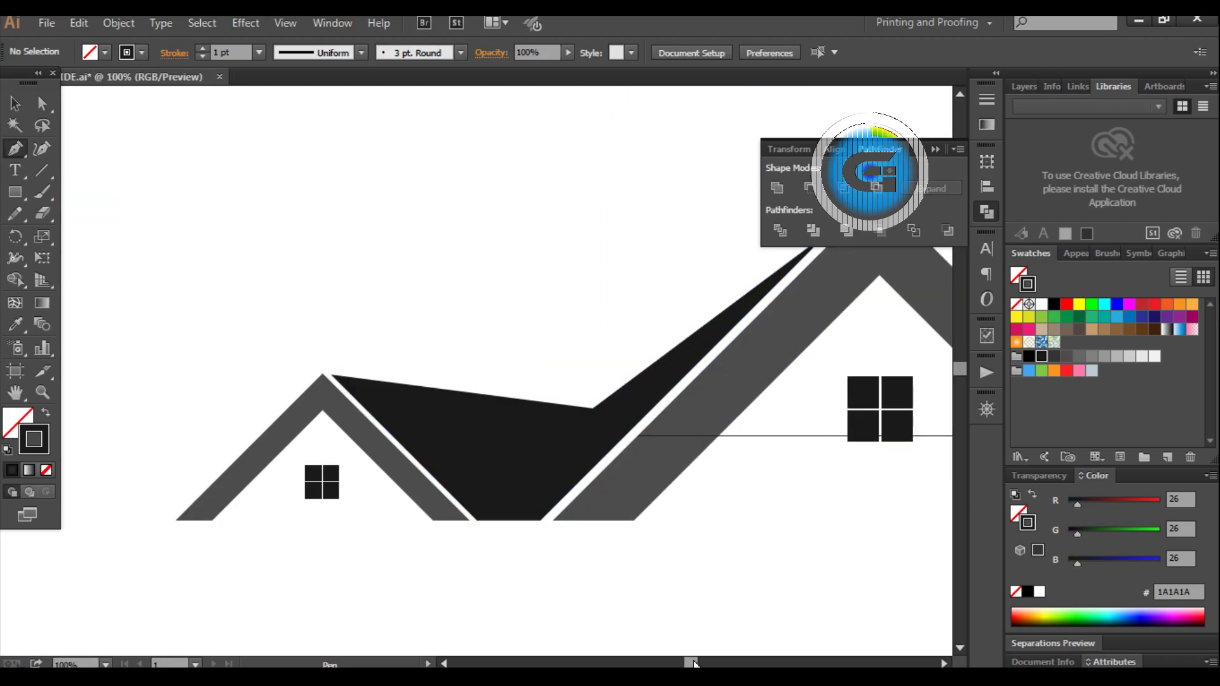
pyautogui.moveTo(695, 663); pyautogui.dragTo(704, 663)
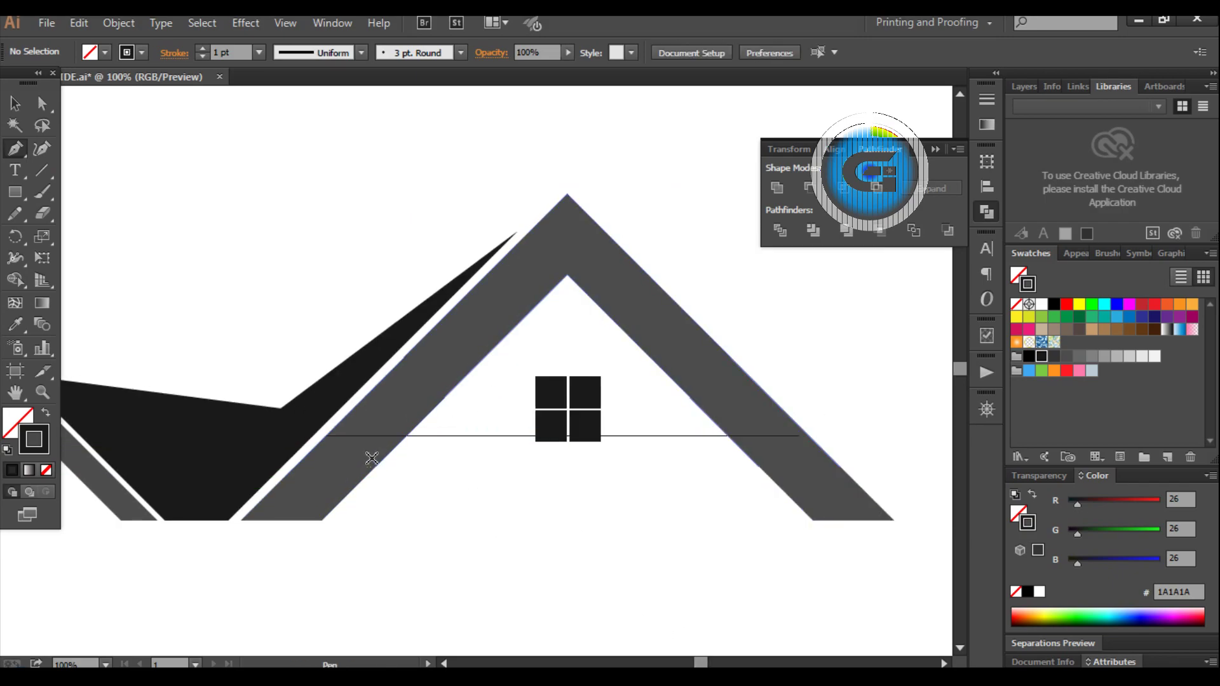
pyautogui.click(406, 435)
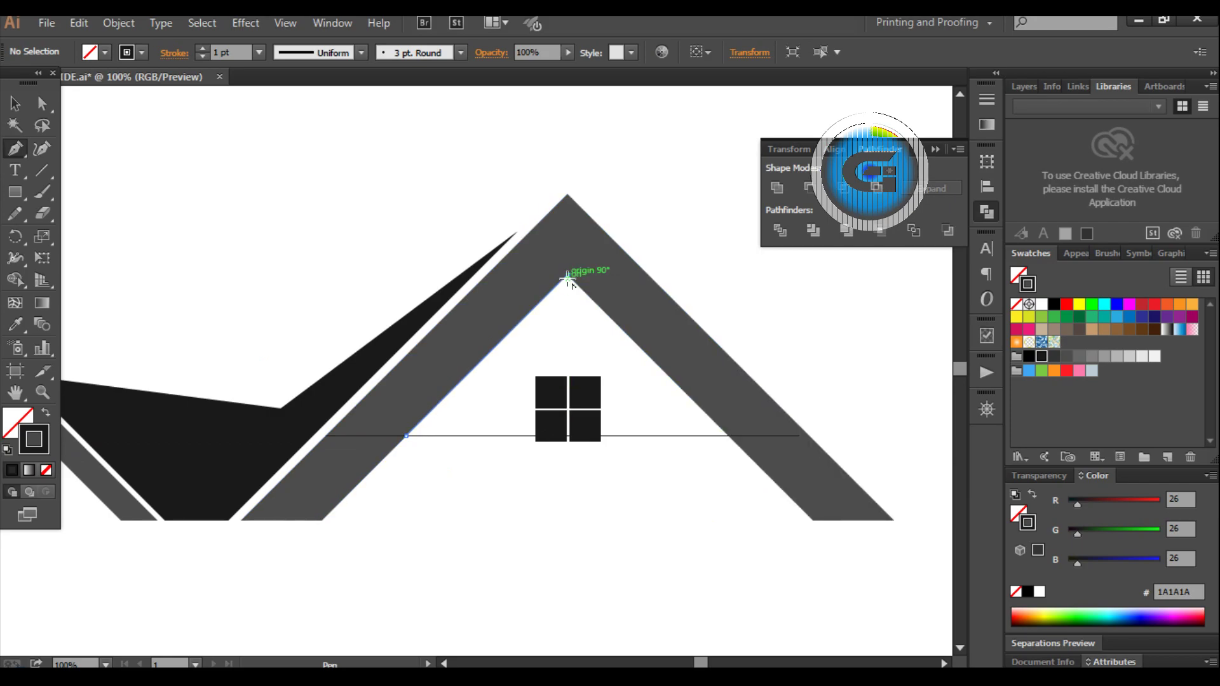
pyautogui.click(567, 276)
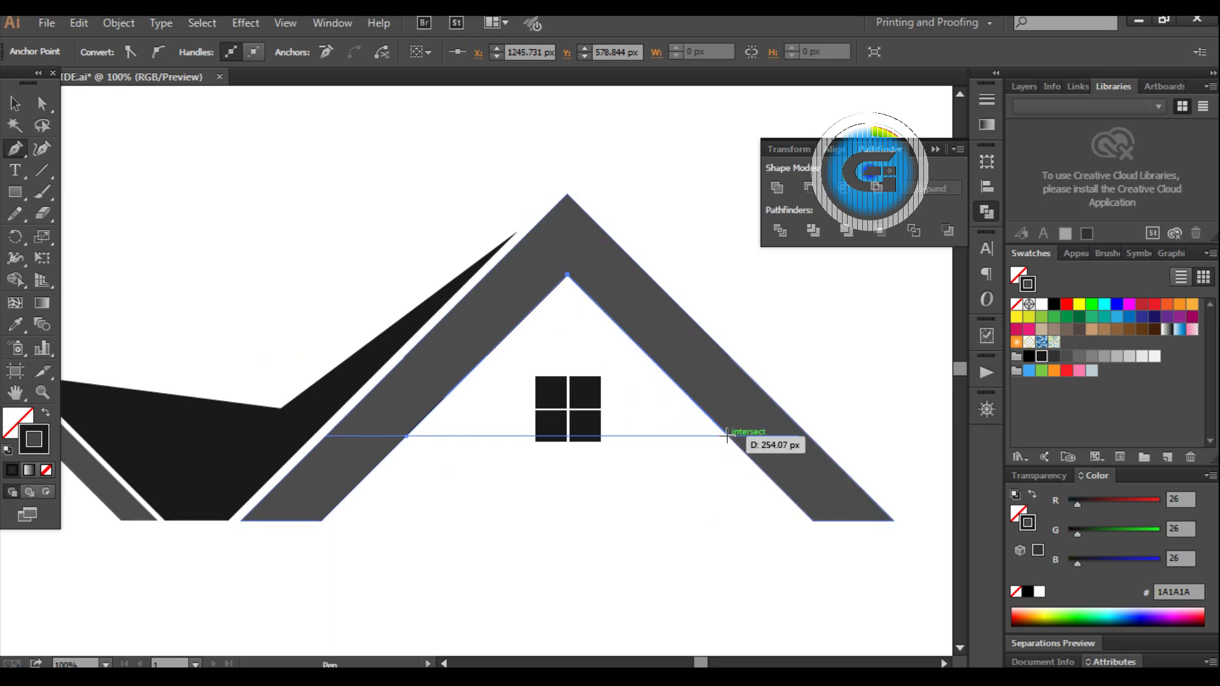
pyautogui.click(727, 436)
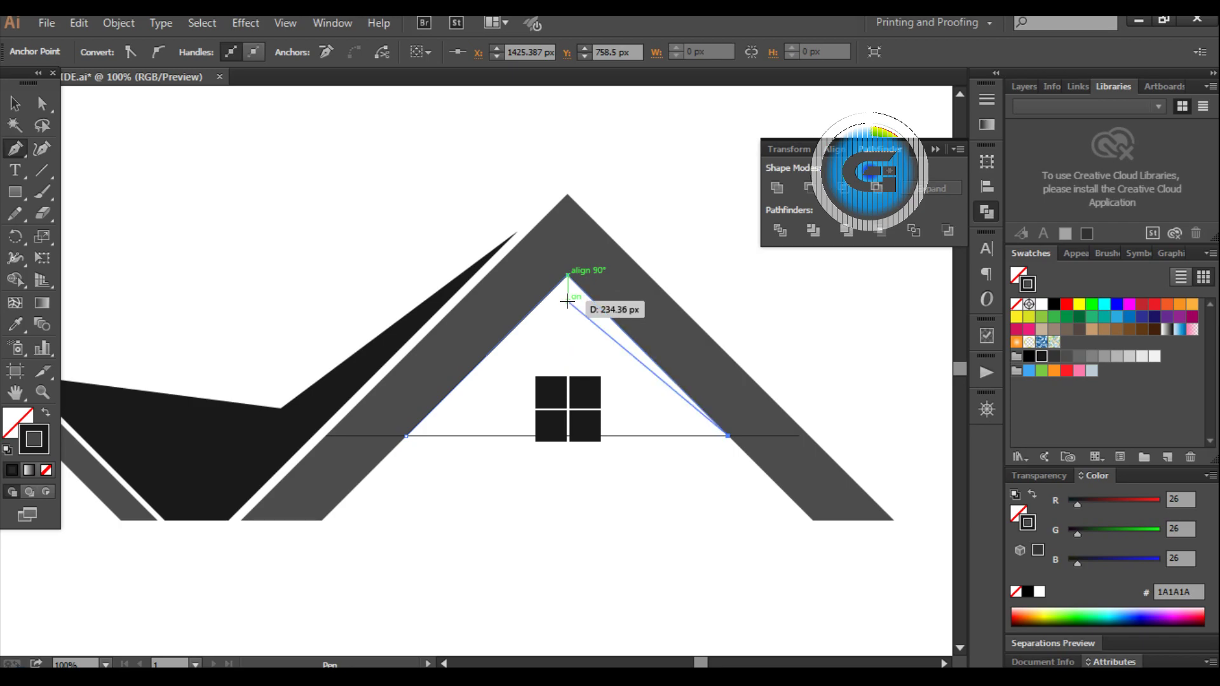
pyautogui.click(567, 301)
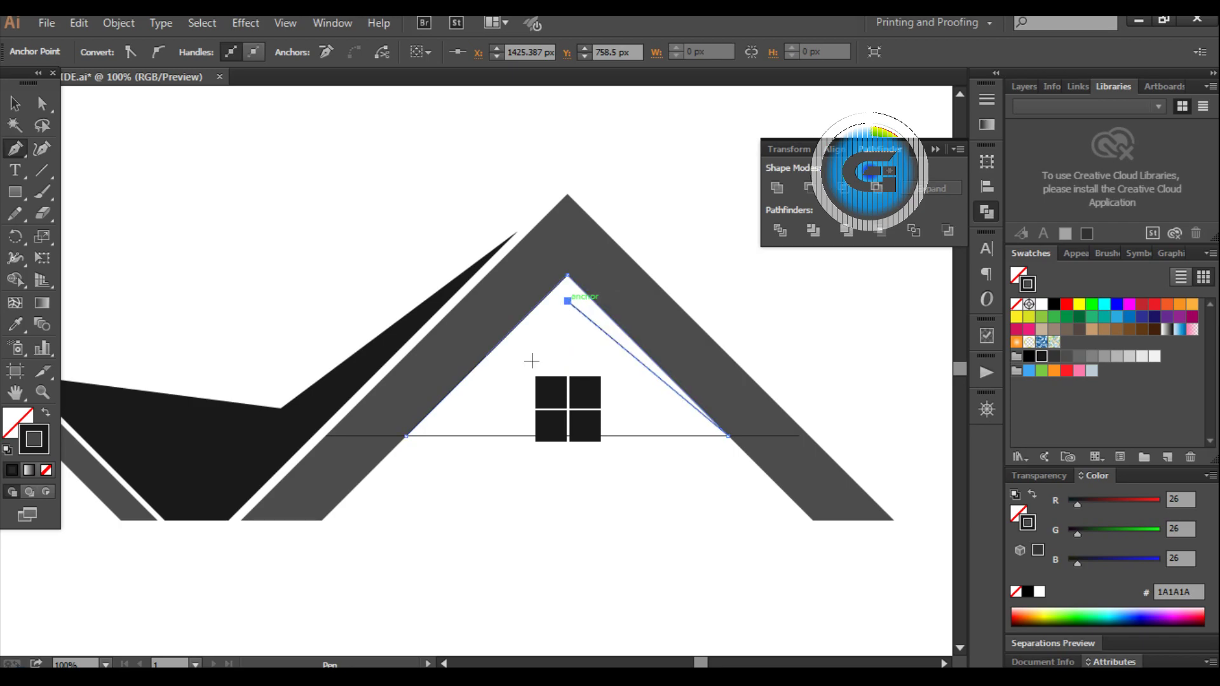
pyautogui.click(408, 436)
pyautogui.click(407, 436)
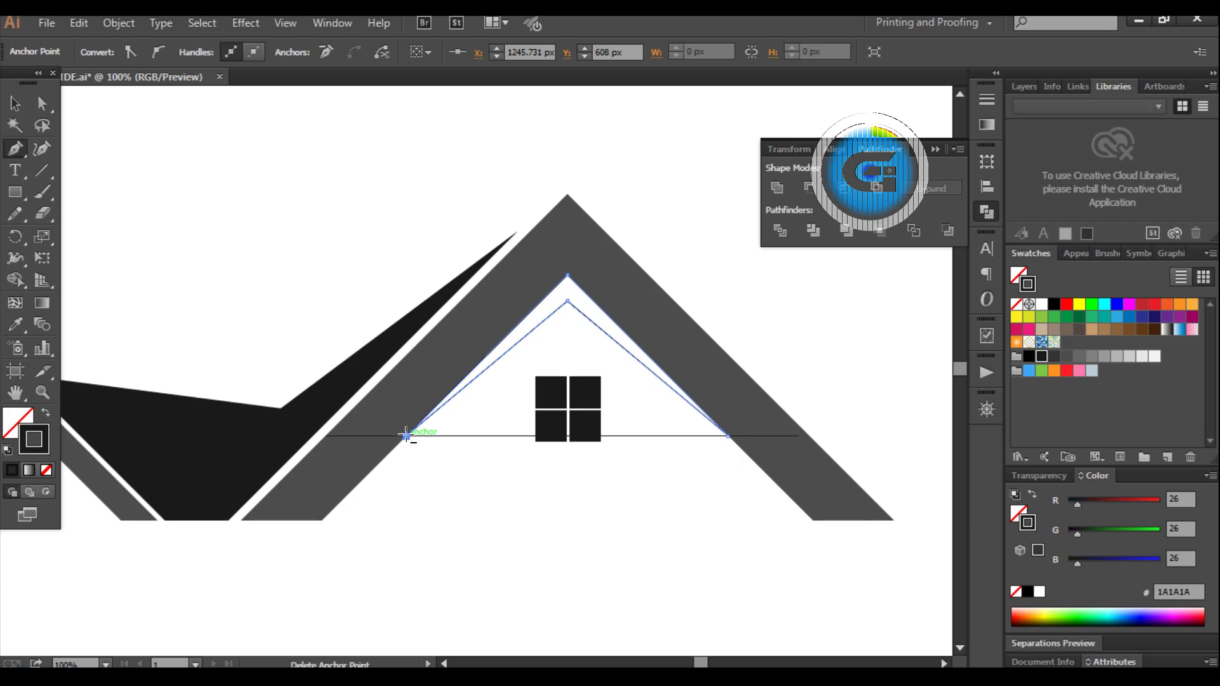
pyautogui.click(17, 105)
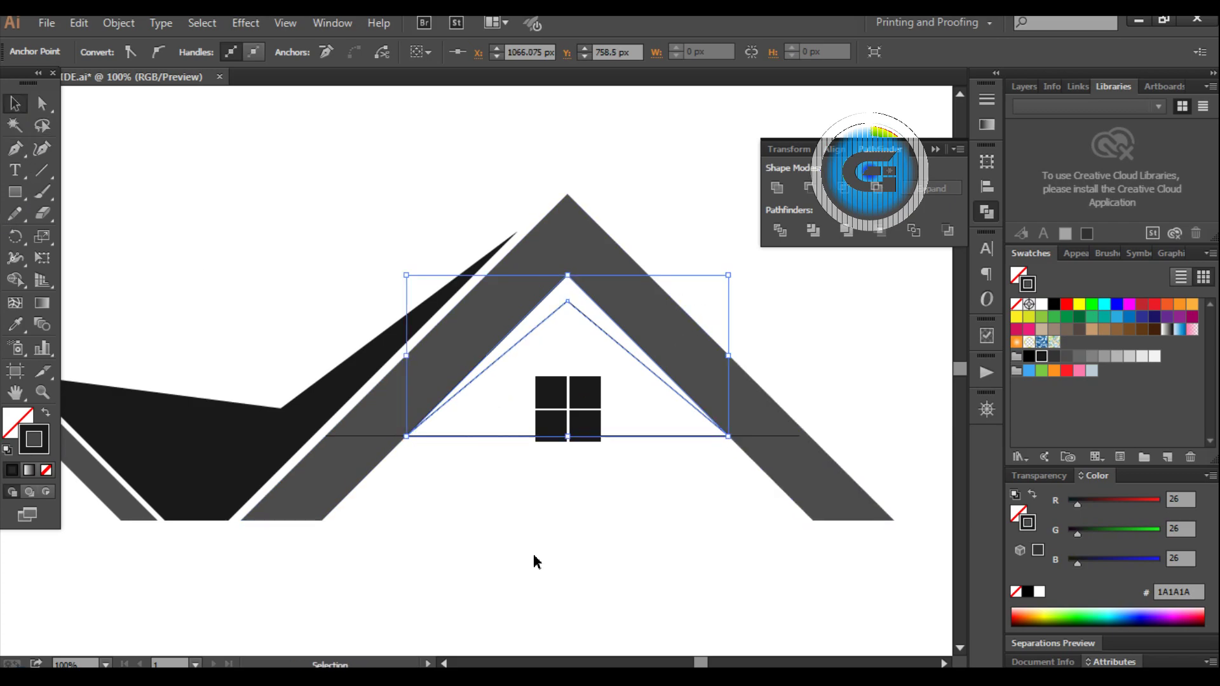
# Delete the horizontal helper line
pyautogui.click(473, 452)
pyautogui.moveTo(460, 537); pyautogui.dragTo(461, 537)
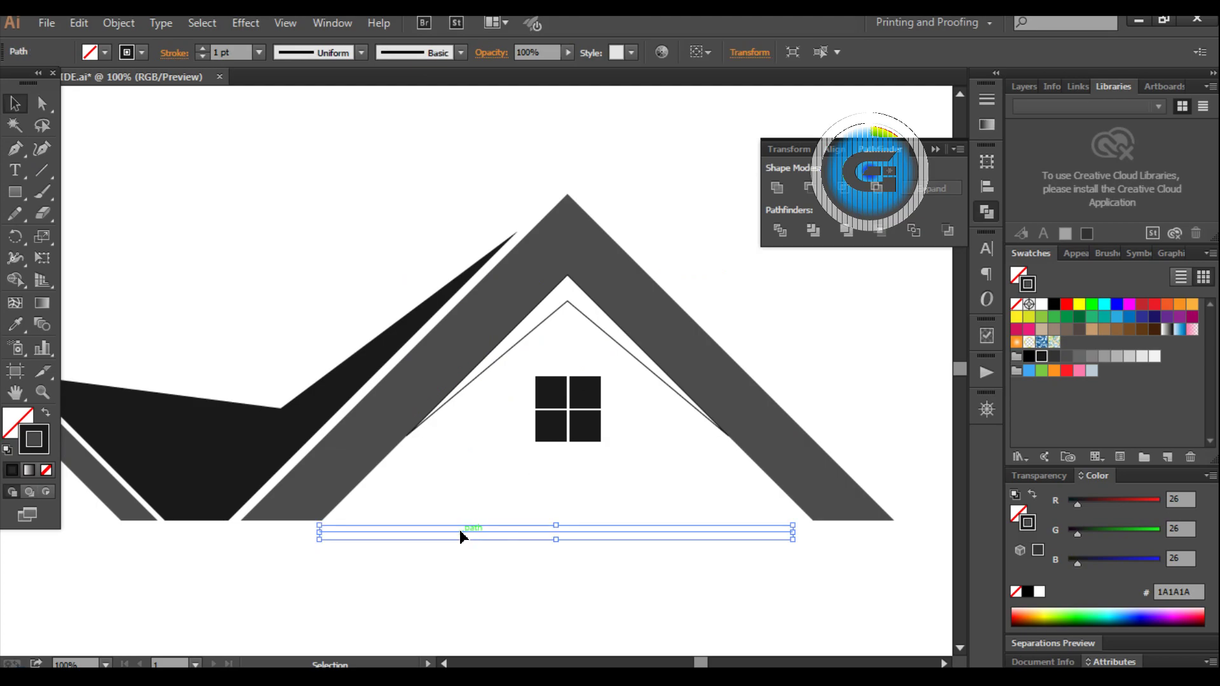
pyautogui.hotkey('ctrl', 'shift', 'a')
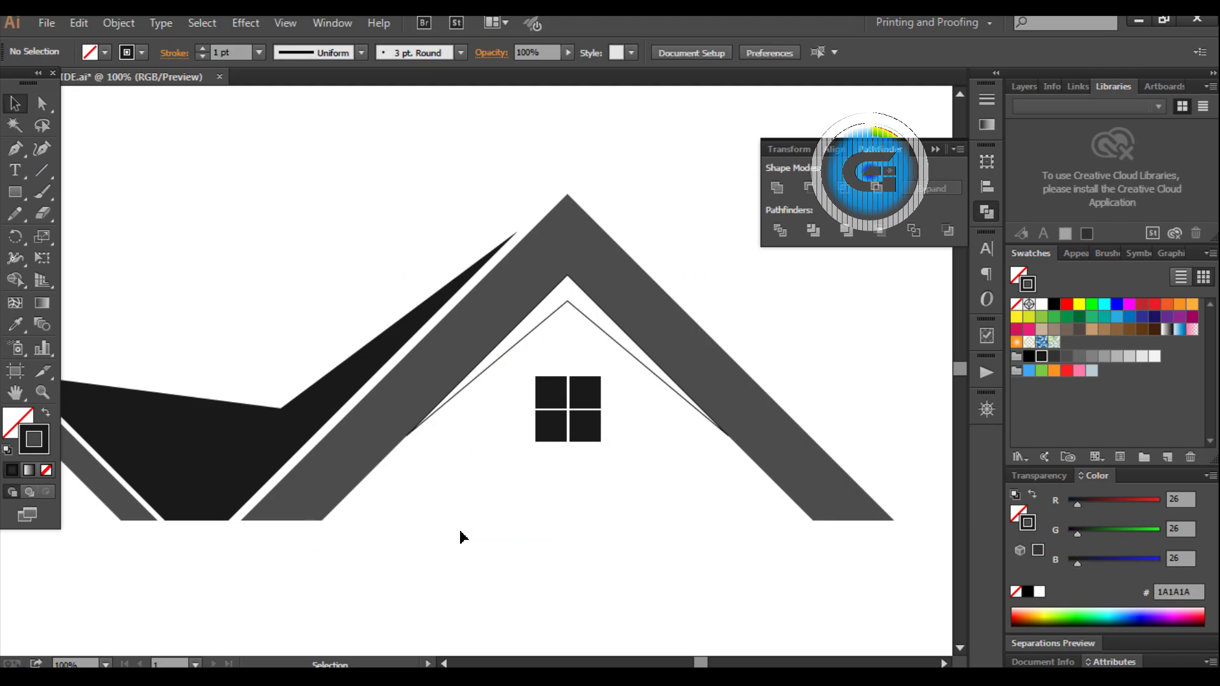
# Shrink the inner chevron slightly and fill it light grey B3B3B3 with no stroke
pyautogui.click(559, 308)
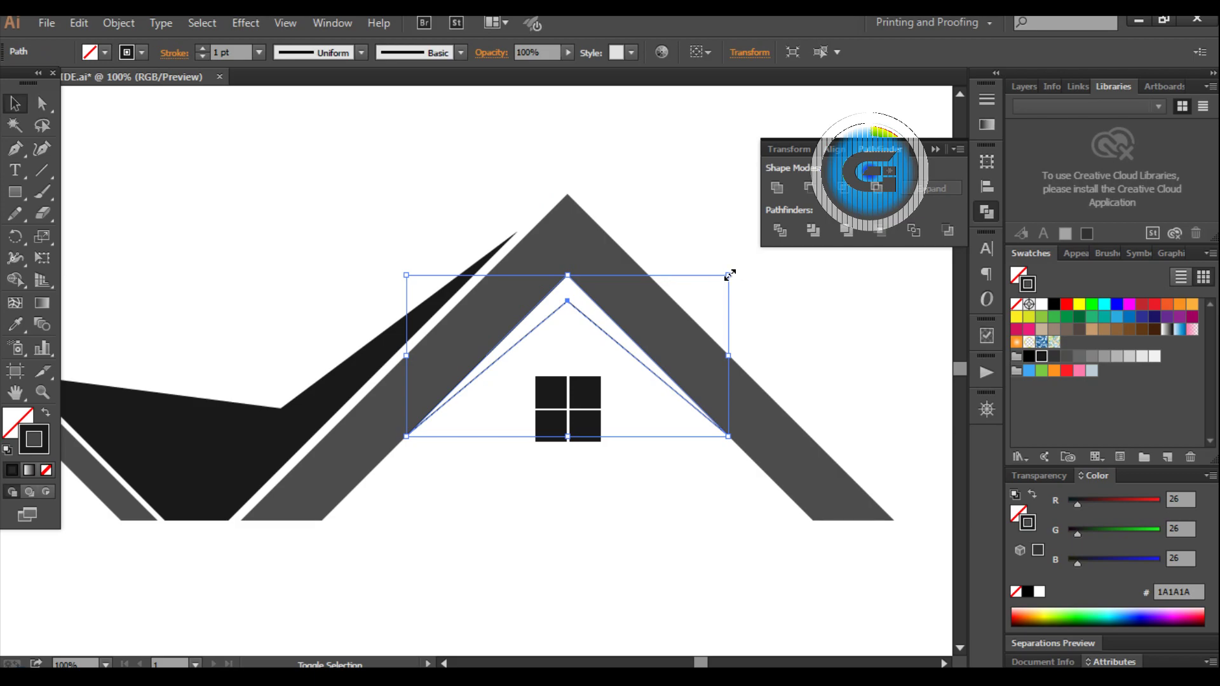
pyautogui.moveTo(730, 275); pyautogui.dragTo(711, 285)
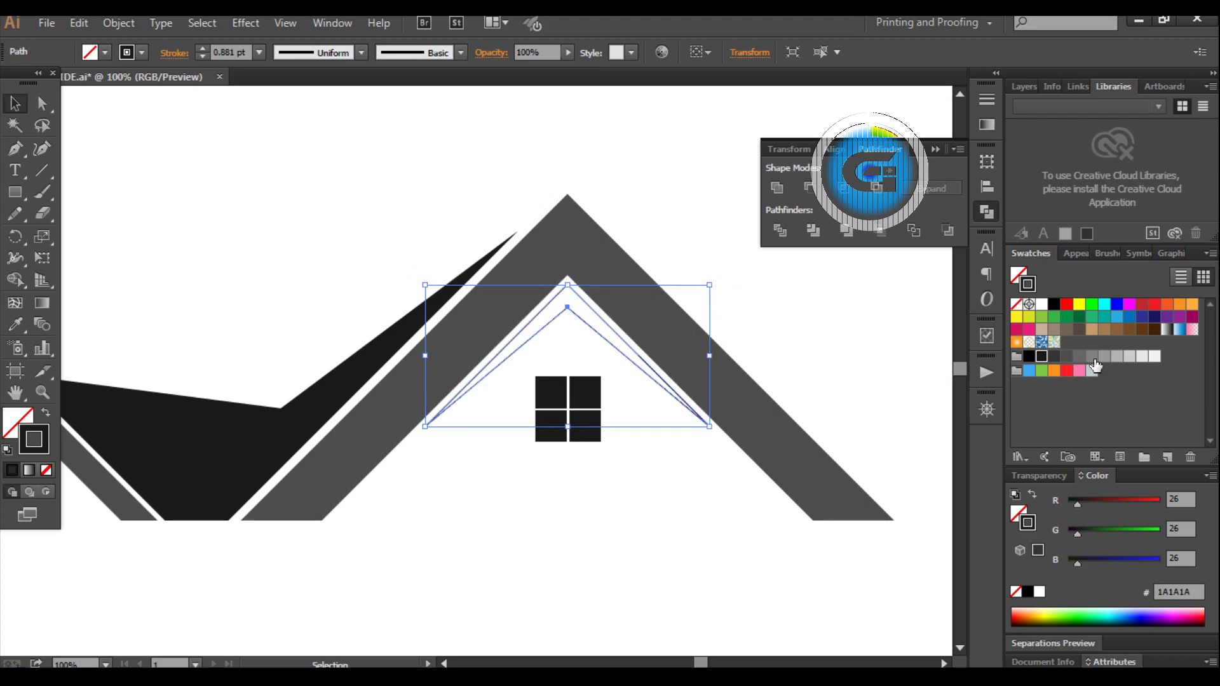
pyautogui.click(1128, 358)
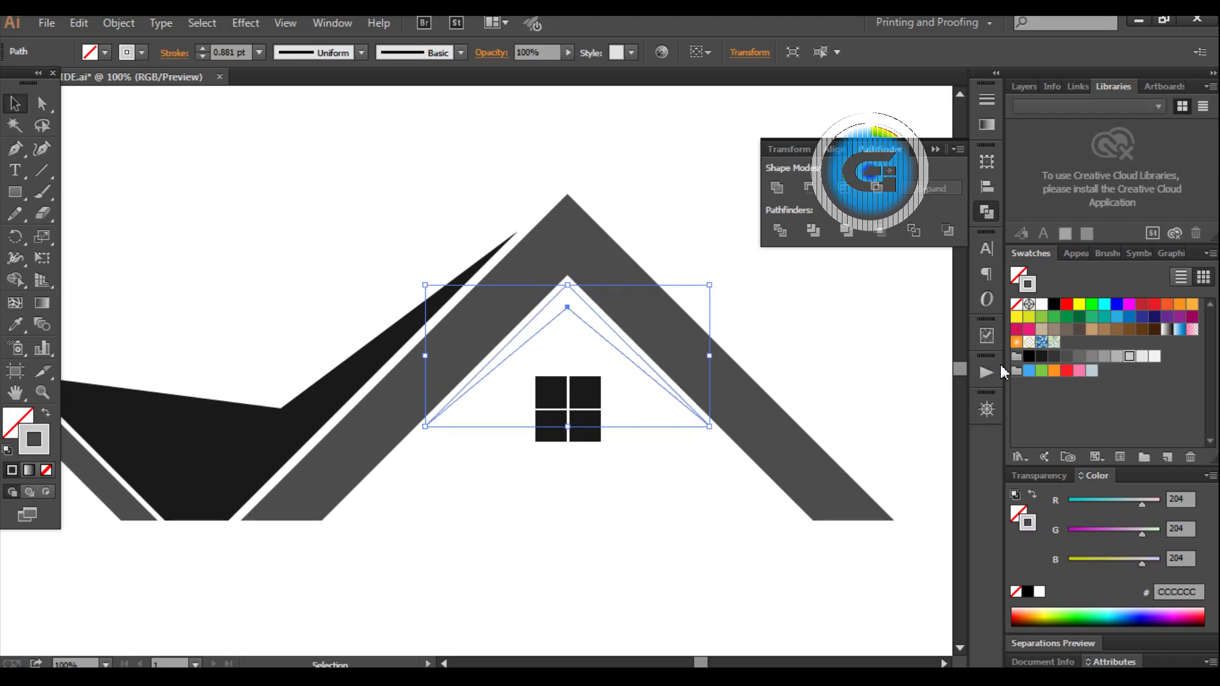
pyautogui.click(13, 424)
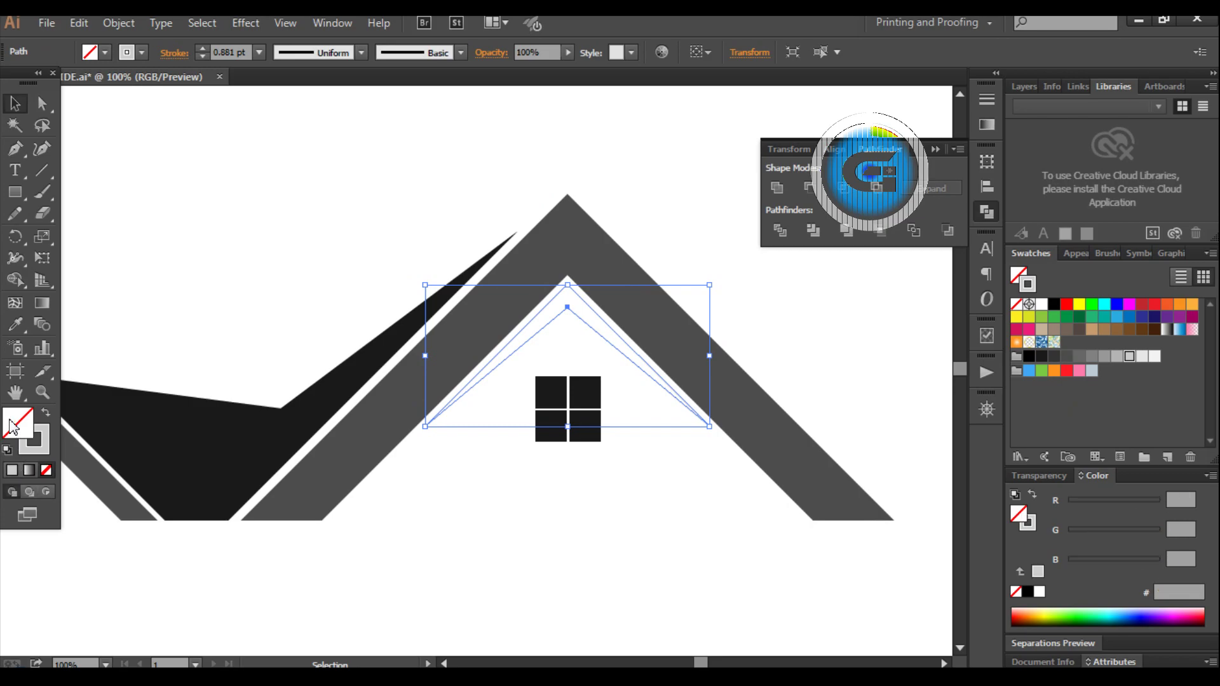
pyautogui.click(1117, 356)
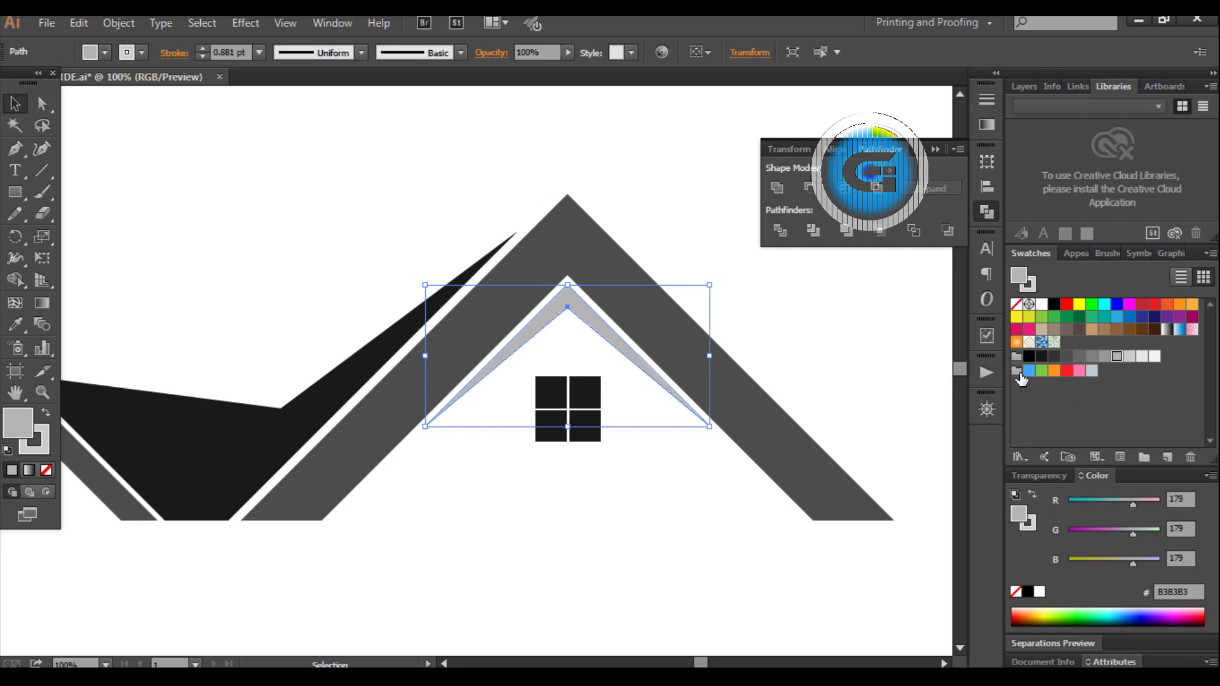
pyautogui.click(46, 446)
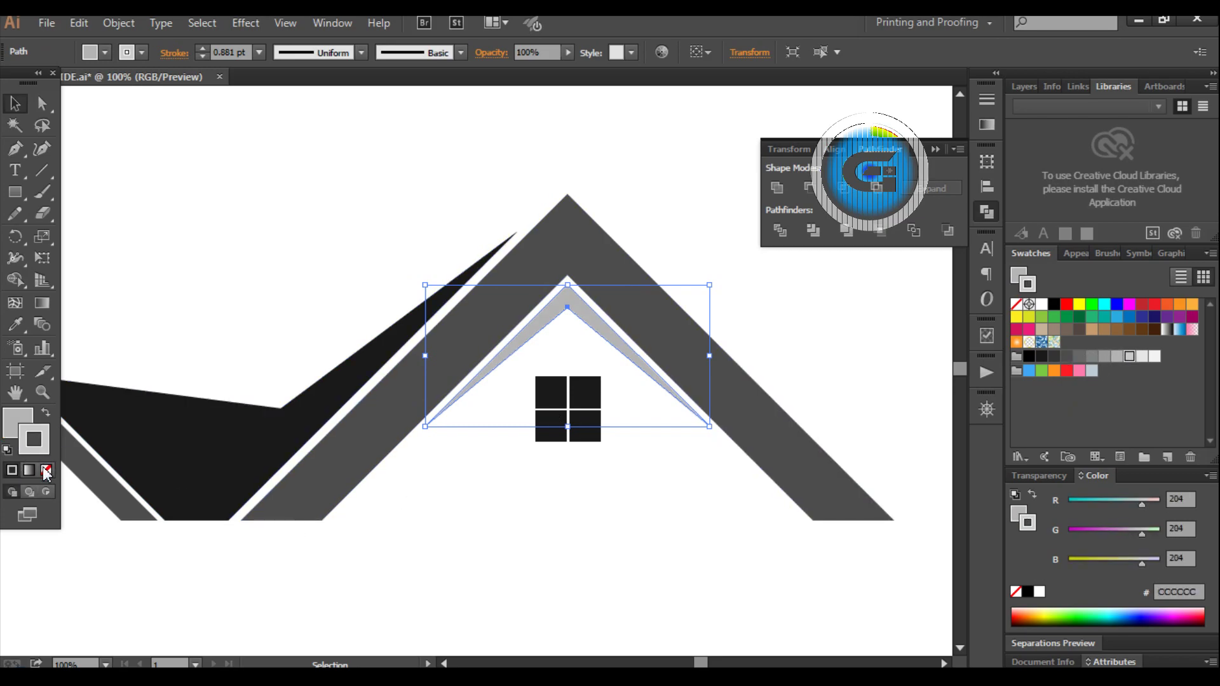
pyautogui.click(46, 470)
pyautogui.click(474, 577)
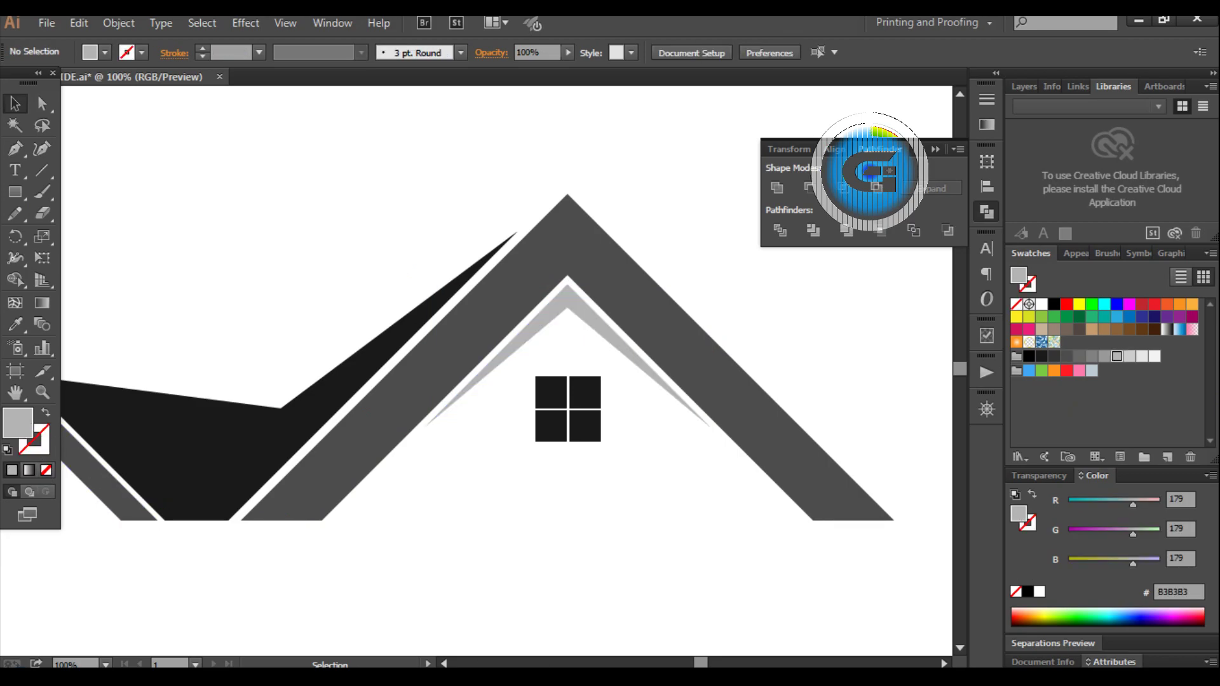
# Copy the grey chevron, scale it down and place it under the small left roof peak
pyautogui.moveTo(700, 664); pyautogui.dragTo(691, 664)
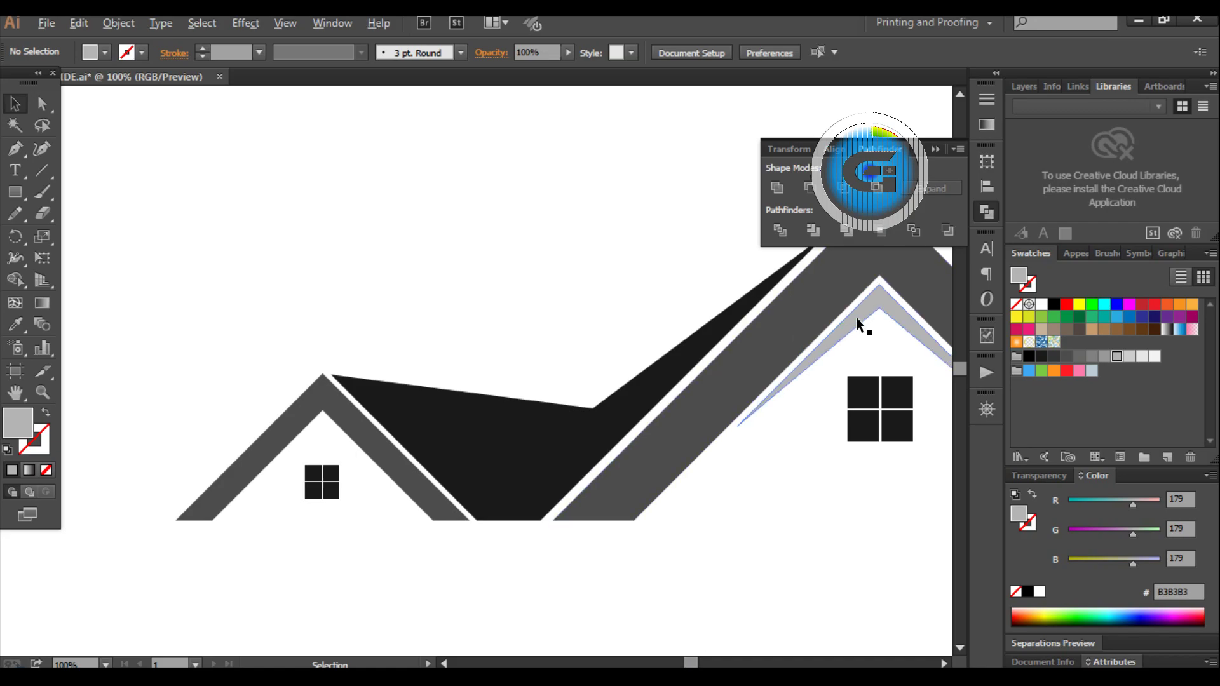
pyautogui.moveTo(857, 319)
pyautogui.mouseDown()
pyautogui.moveTo(308, 489)
pyautogui.moveTo(301, 463)
pyautogui.mouseUp()
pyautogui.moveTo(466, 566)
pyautogui.mouseDown()
pyautogui.moveTo(405, 528)
pyautogui.moveTo(360, 463)
pyautogui.moveTo(398, 506)
pyautogui.mouseUp()
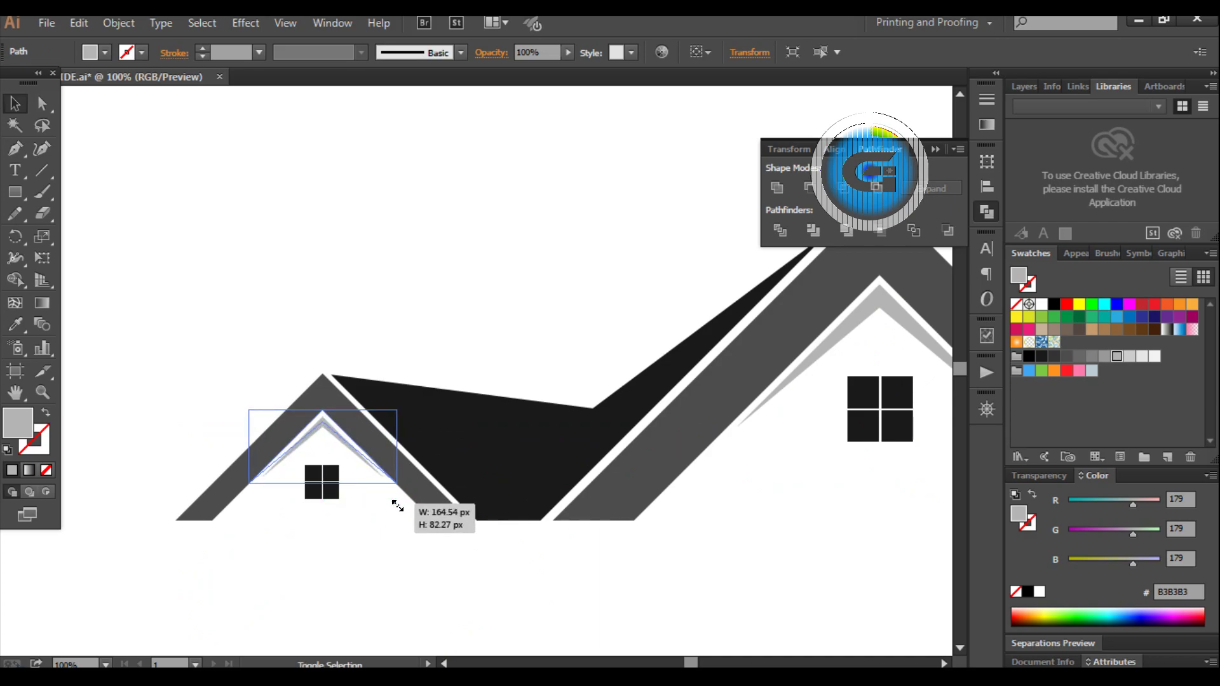
pyautogui.moveTo(356, 458); pyautogui.dragTo(356, 470)
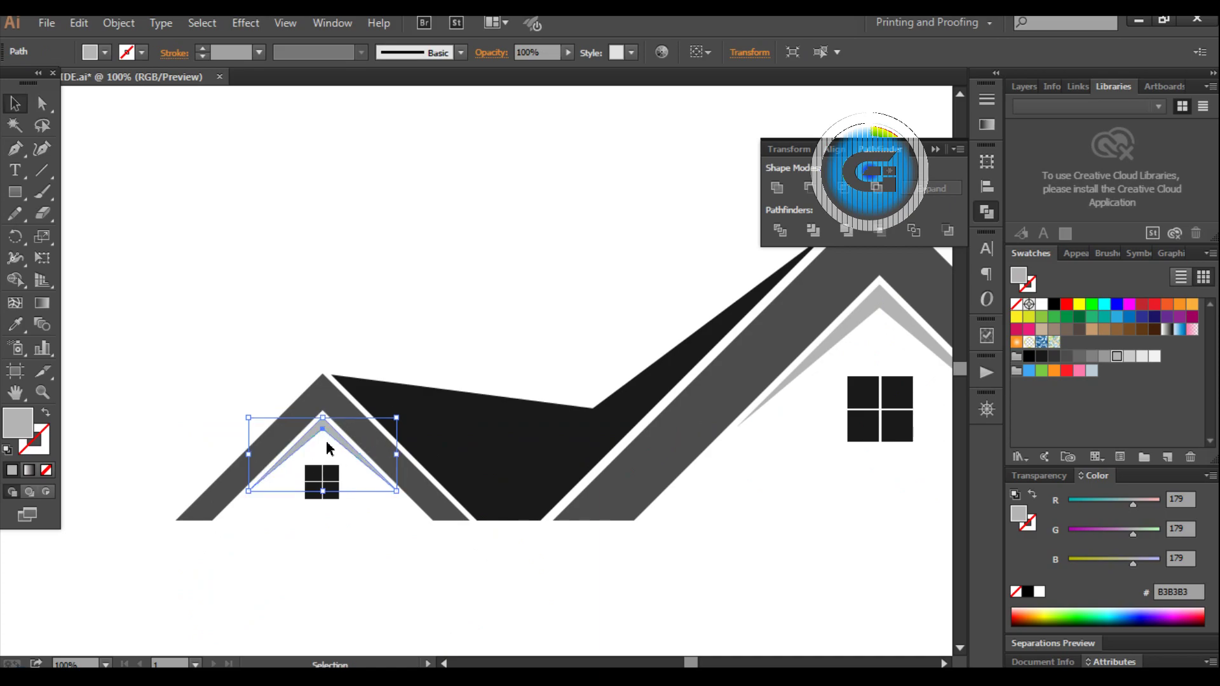
pyautogui.click(561, 592)
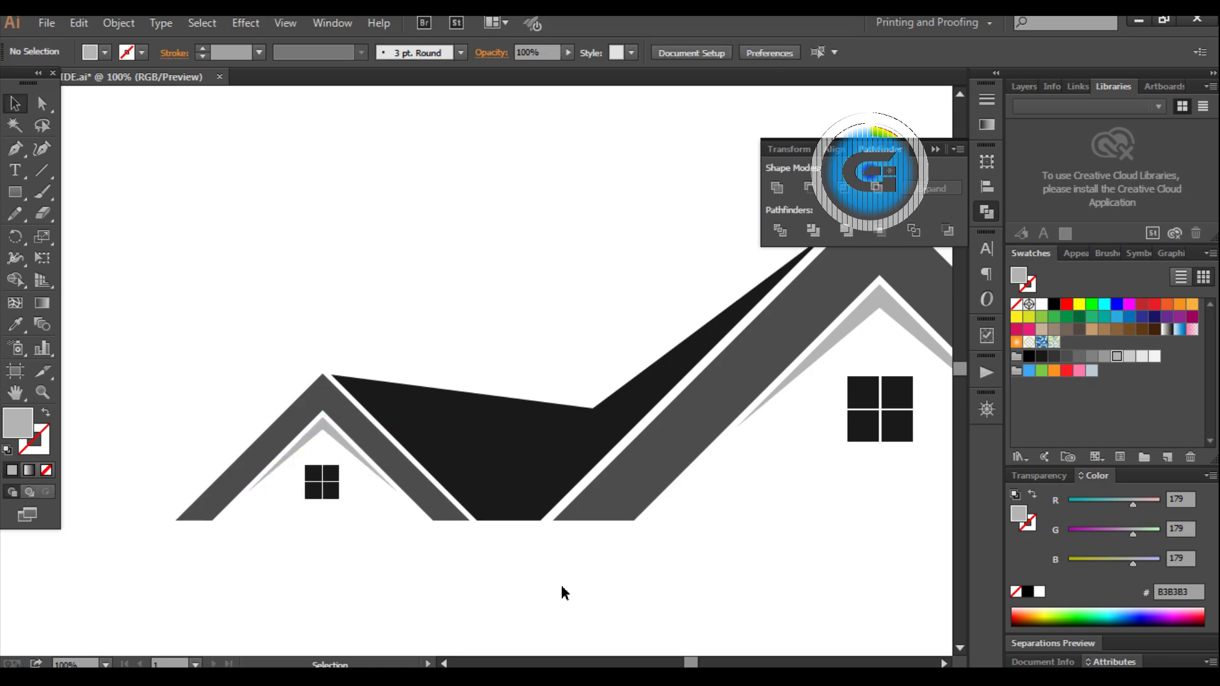
pyautogui.scroll(2, 839, 463)
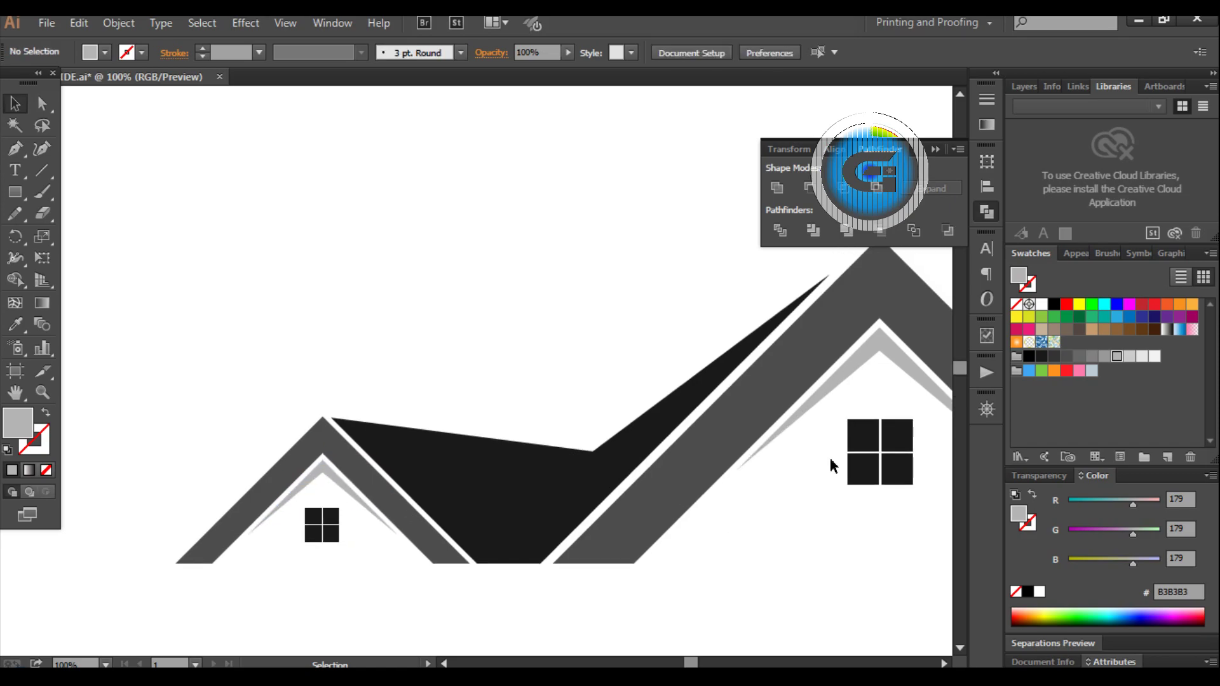
pyautogui.hotkey('ctrl', '-')
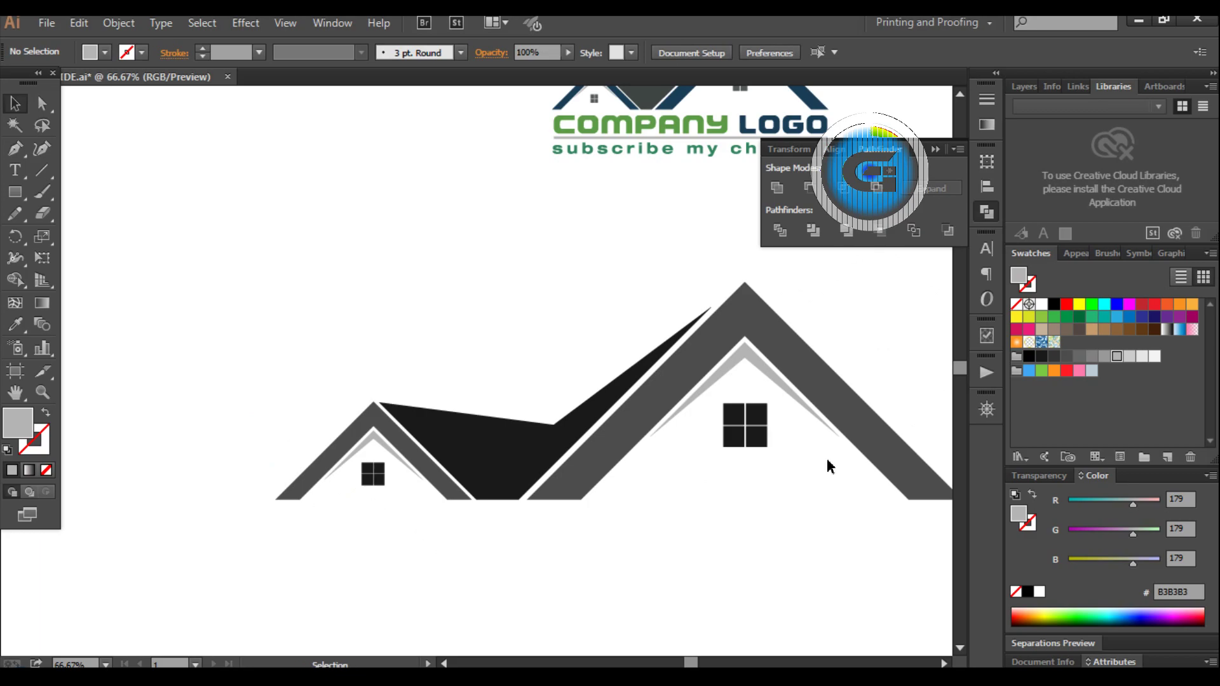
pyautogui.scroll(2, 877, 482)
pyautogui.scroll(1, 876, 480)
pyautogui.scroll(1, 873, 478)
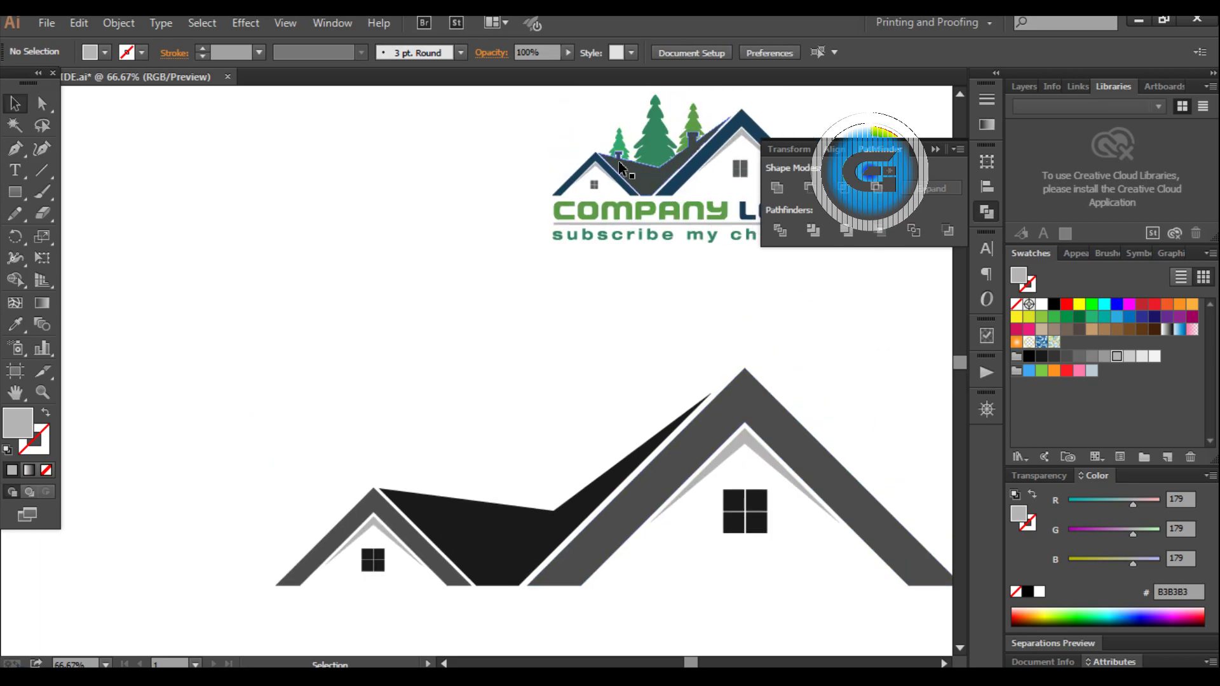
# Draw a small grey bar rectangle and a tall stem rectangle for a chimney
pyautogui.click(15, 192)
pyautogui.moveTo(219, 214); pyautogui.dragTo(272, 235)
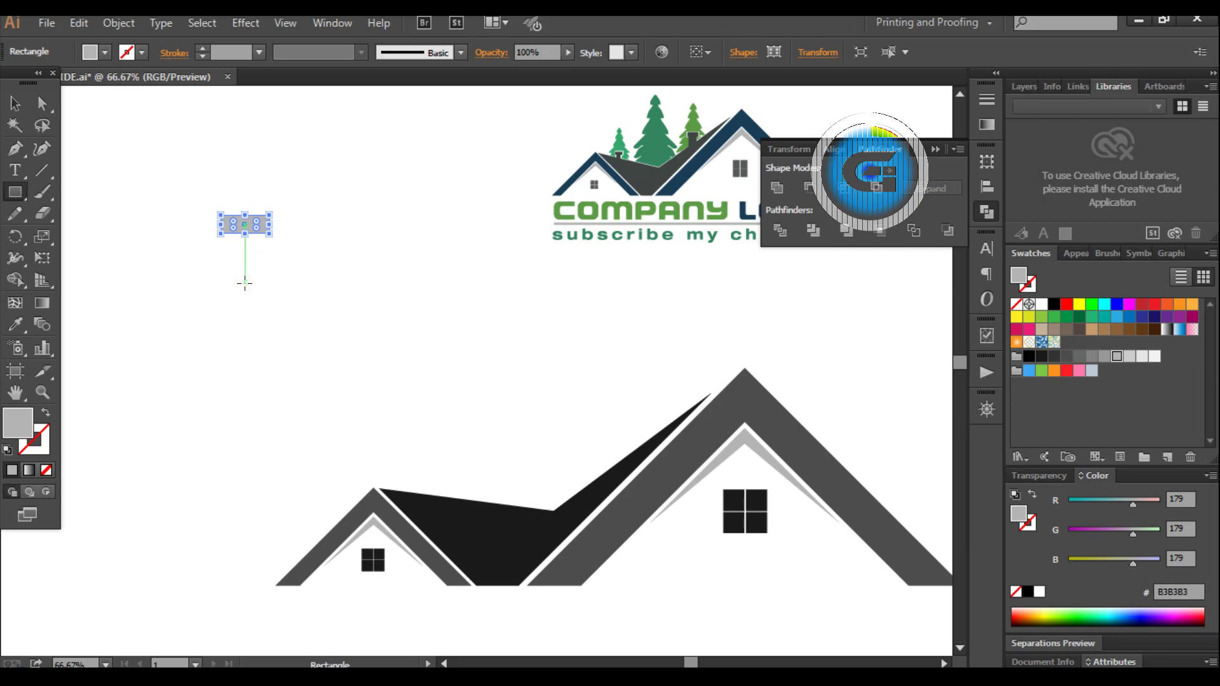
pyautogui.moveTo(247, 282); pyautogui.dragTo(227, 229)
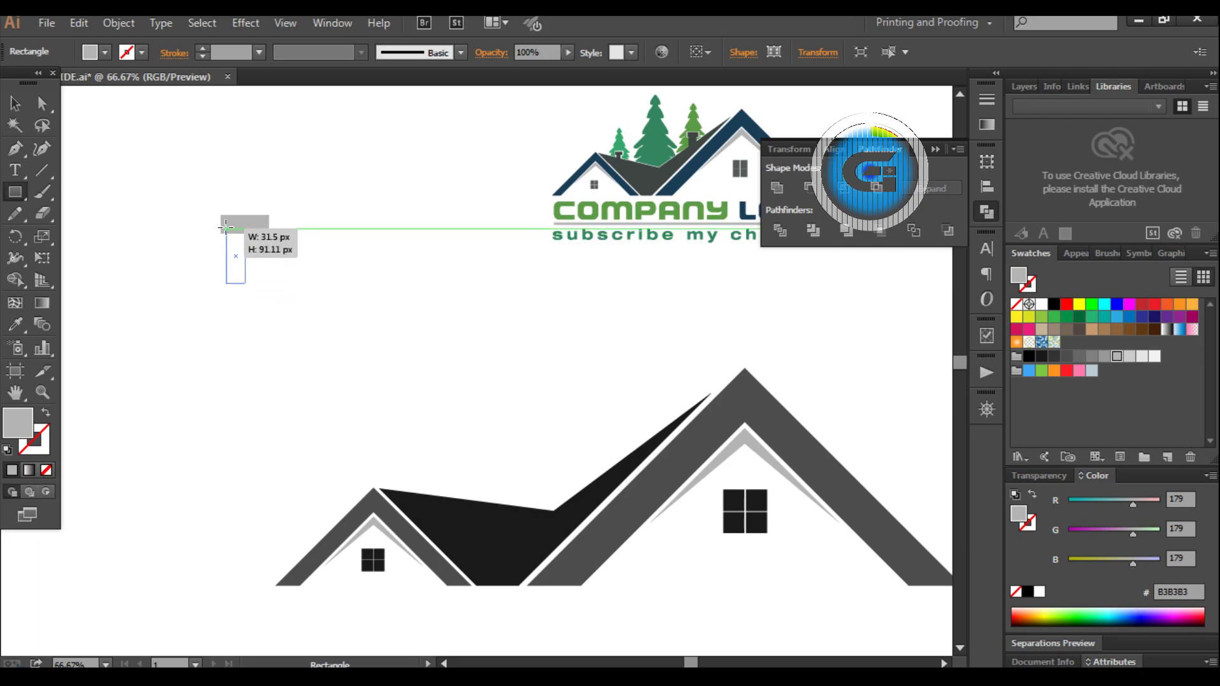
pyautogui.moveTo(246, 256); pyautogui.dragTo(253, 258)
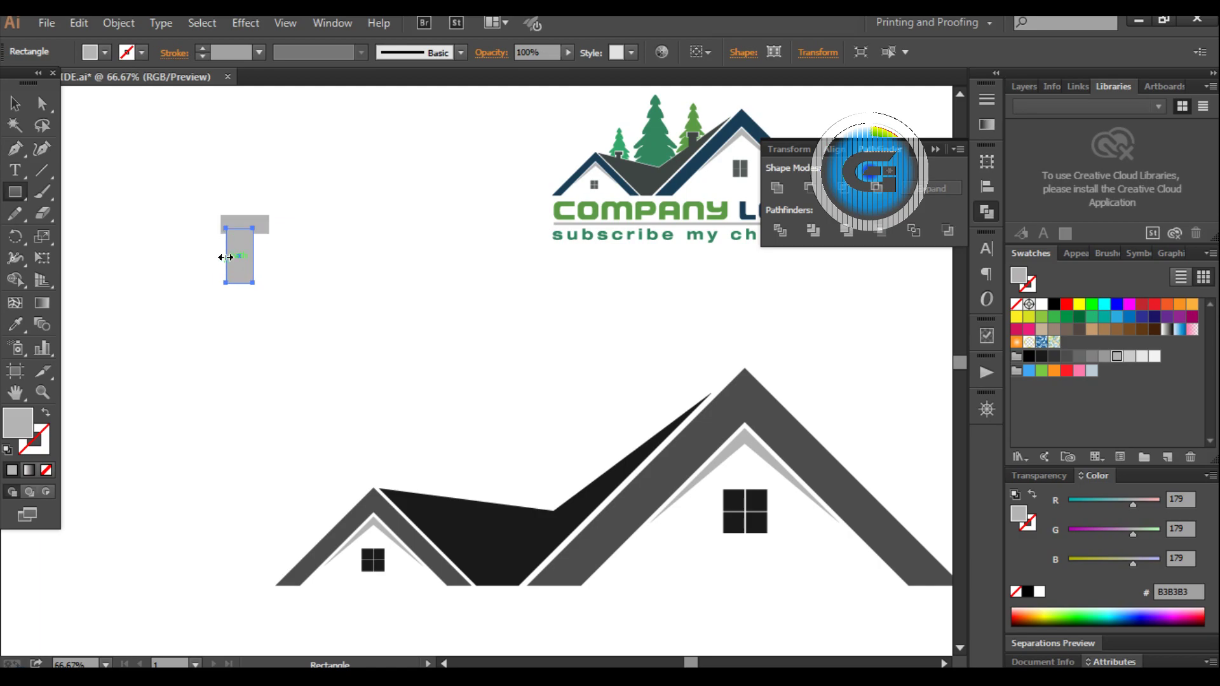
# Narrow the stem, centre it under the bar, and unite both into a T shape
pyautogui.press('v')
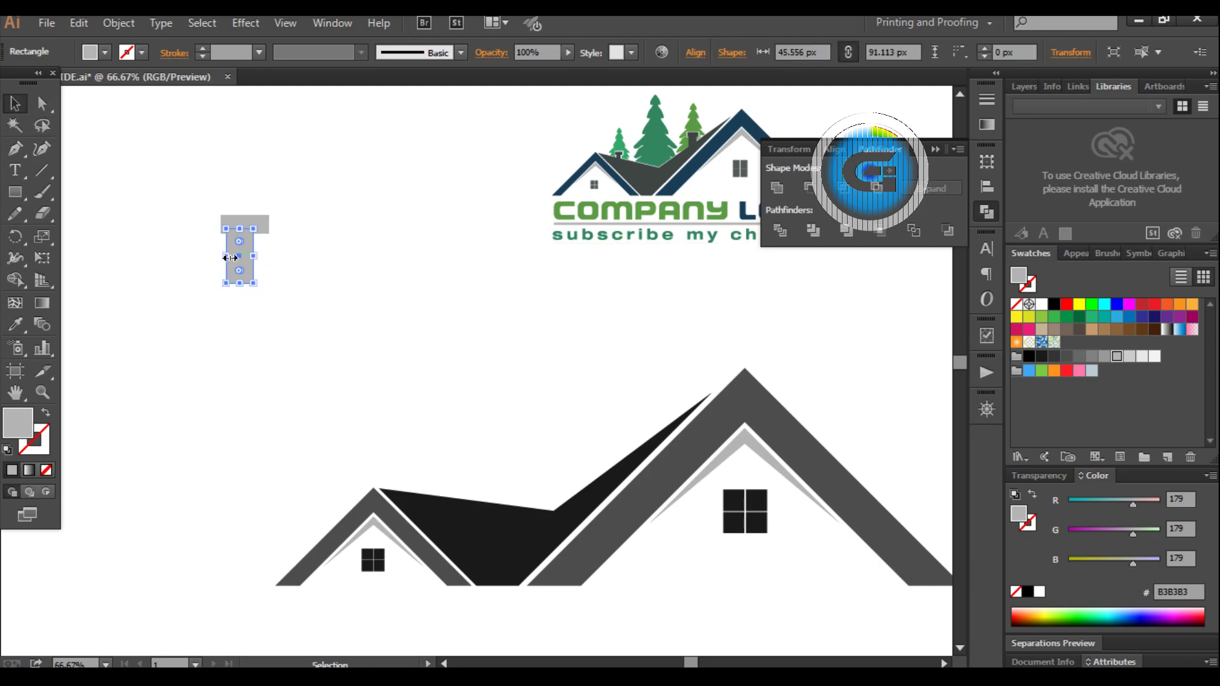
pyautogui.moveTo(230, 258); pyautogui.dragTo(231, 258)
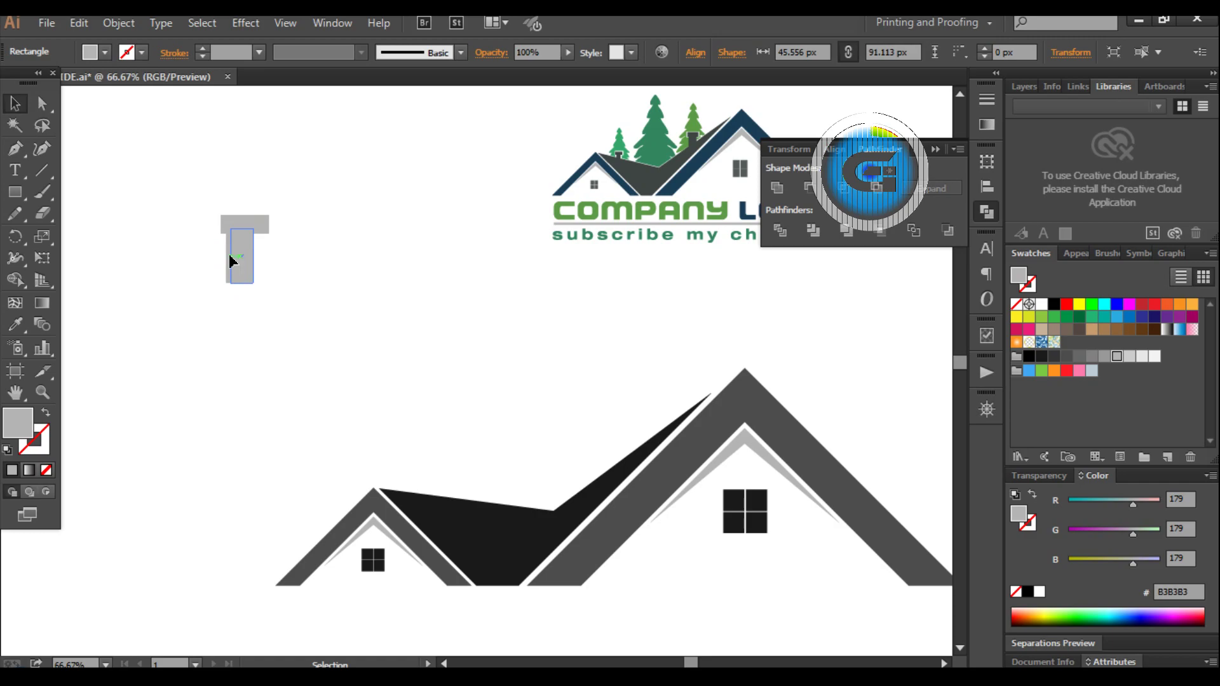
pyautogui.moveTo(199, 182); pyautogui.dragTo(255, 282)
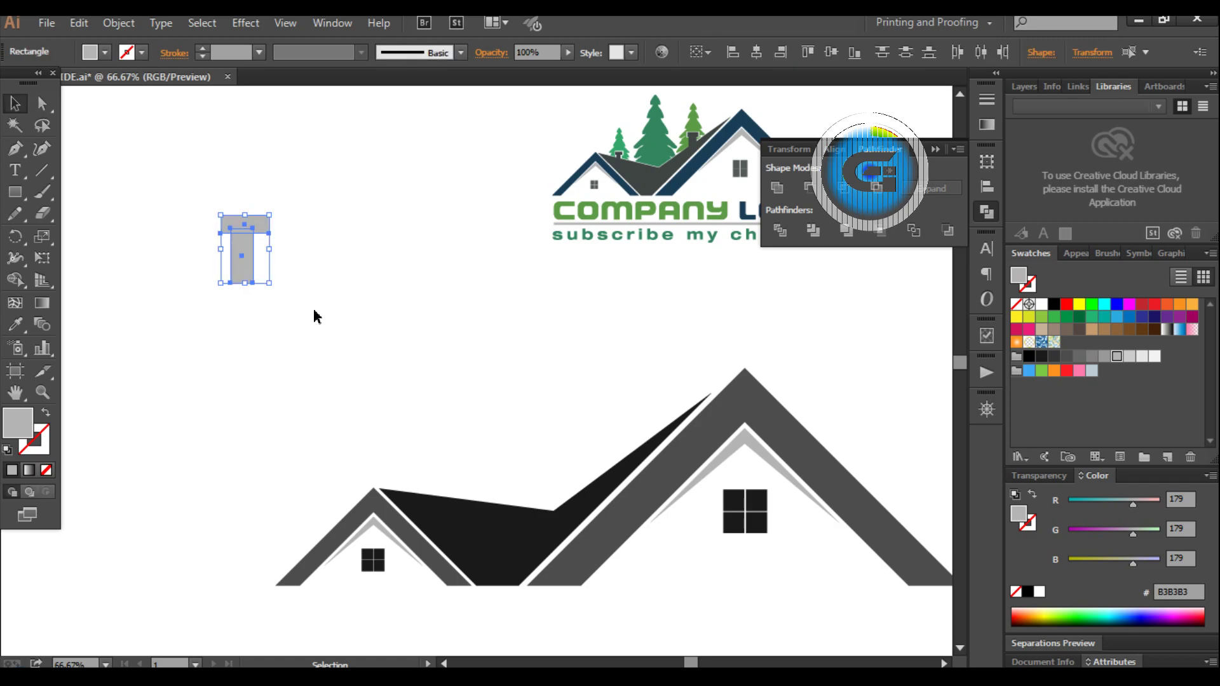
pyautogui.click(756, 54)
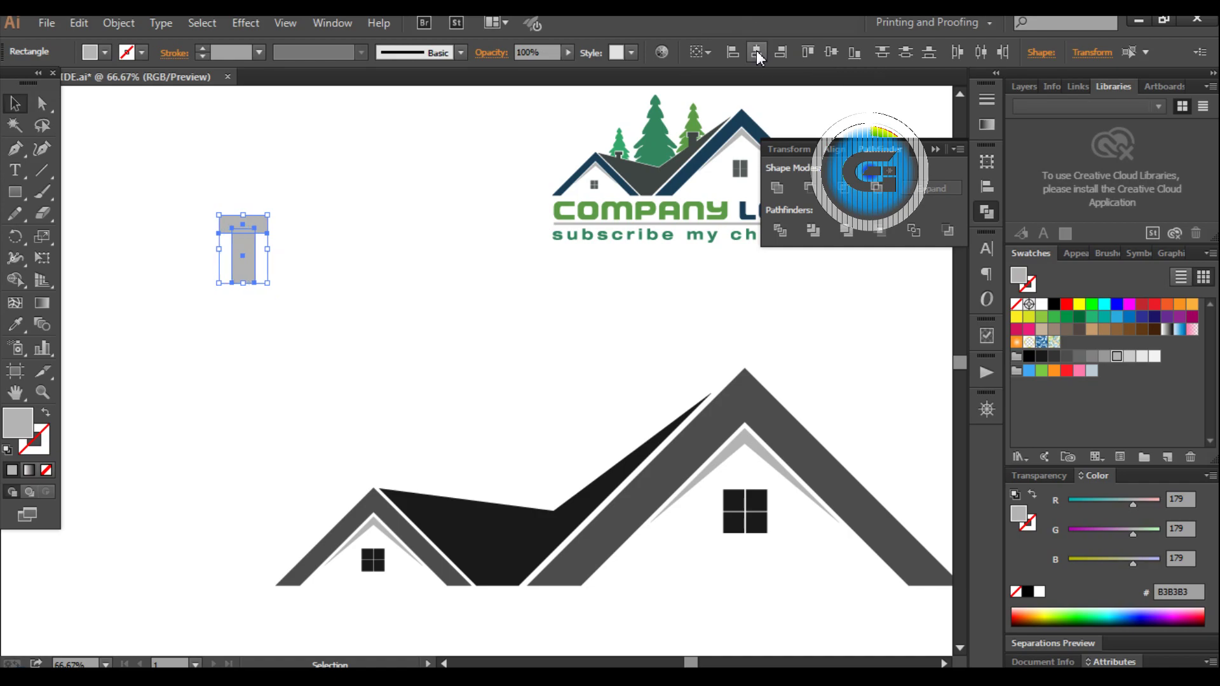
pyautogui.click(778, 188)
pyautogui.click(316, 279)
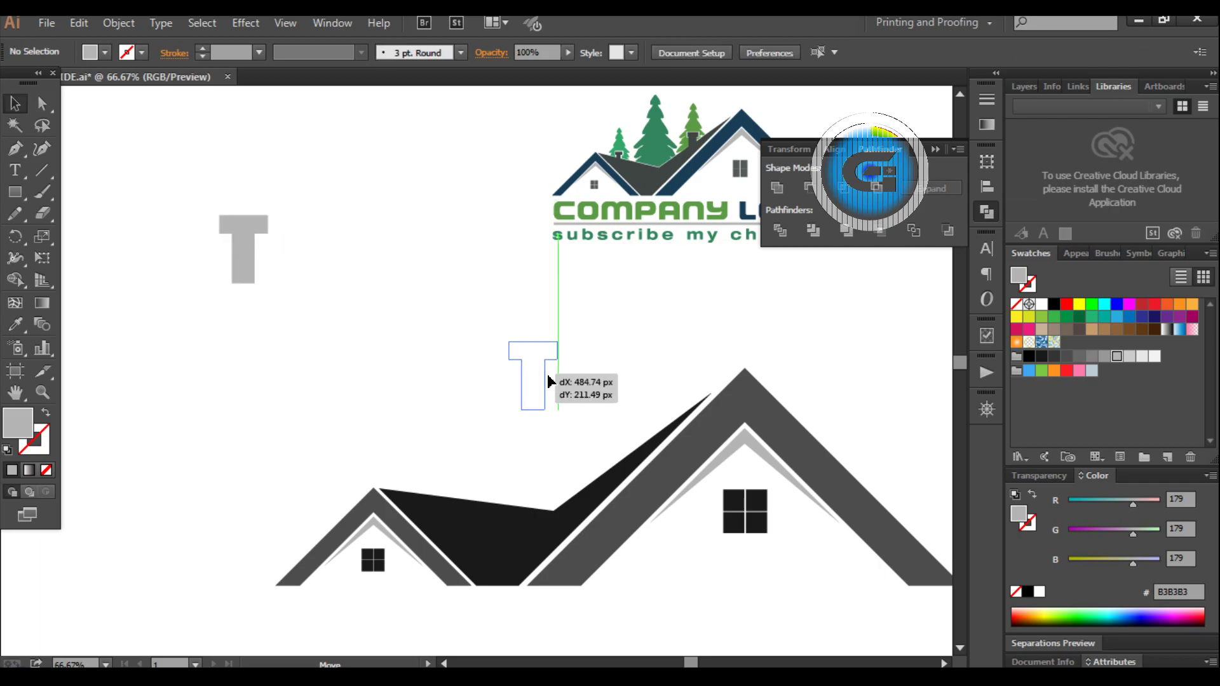
# Move the T-shaped chimney onto the right slope of the dark roof
pyautogui.moveTo(248, 247)
pyautogui.mouseDown()
pyautogui.moveTo(558, 378)
pyautogui.moveTo(570, 362)
pyautogui.moveTo(554, 379)
pyautogui.moveTo(644, 438)
pyautogui.moveTo(436, 484)
pyautogui.moveTo(445, 470)
pyautogui.mouseUp()
pyautogui.click(550, 401)
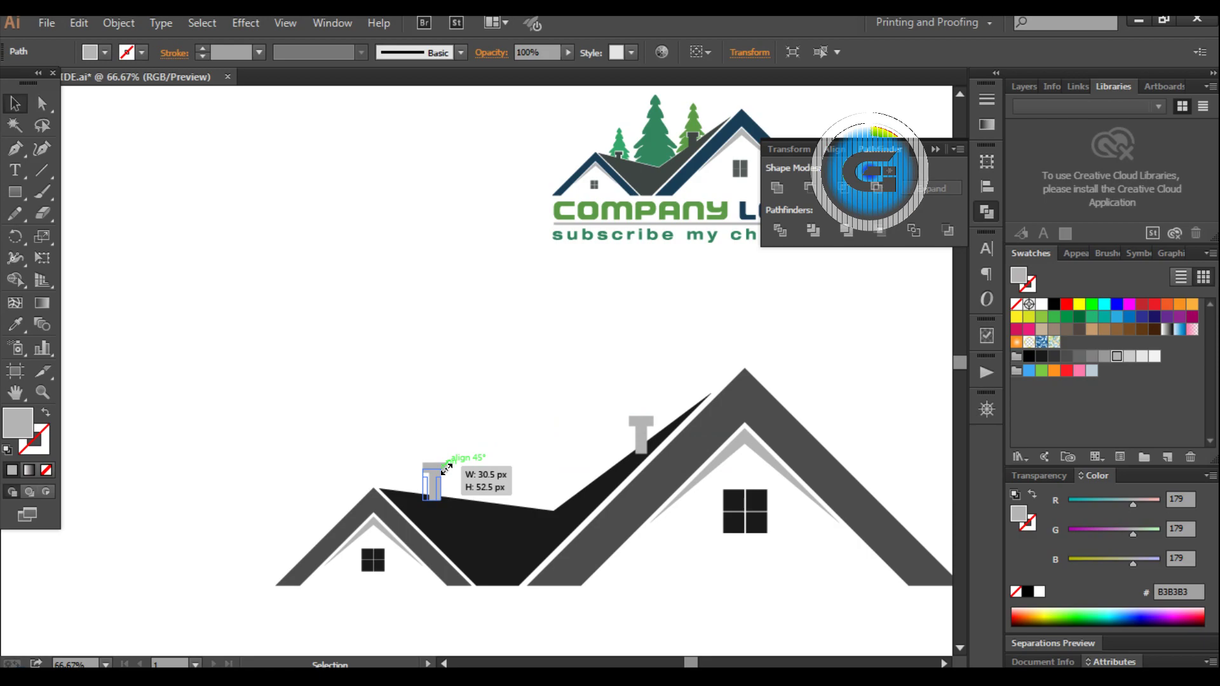
pyautogui.click(499, 459)
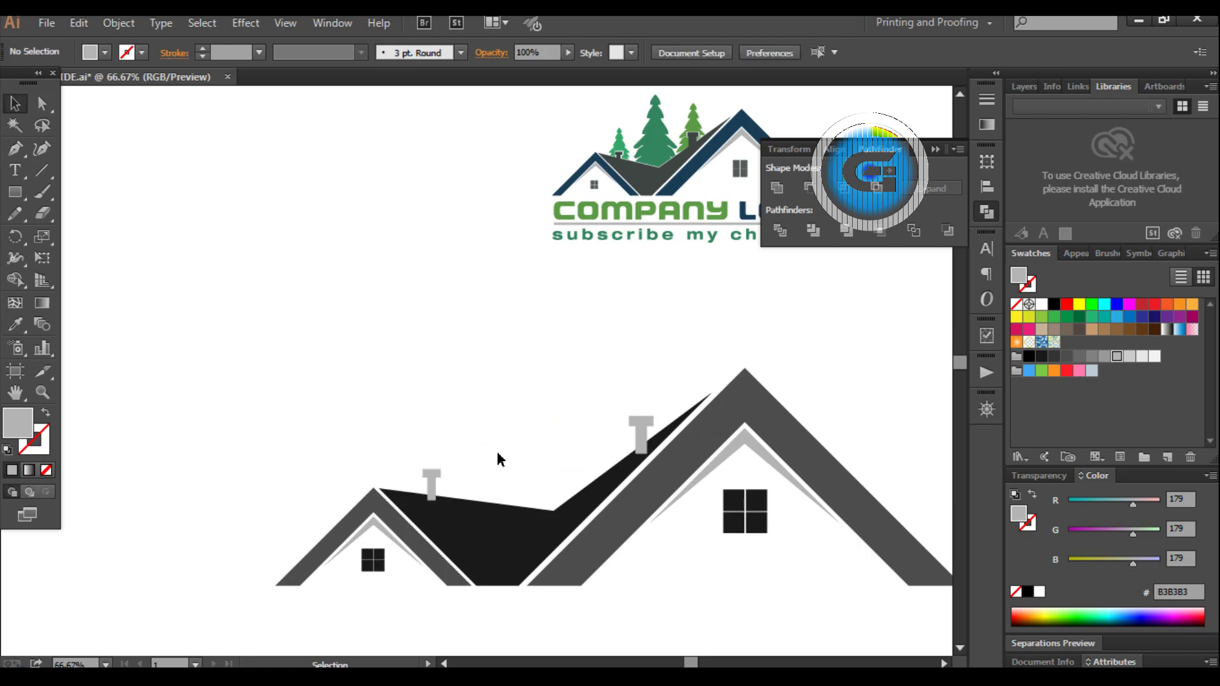
# Shrink the smaller chimney copy and position it on the left roof slope
pyautogui.scroll(-2, 499, 458)
pyautogui.click(432, 438)
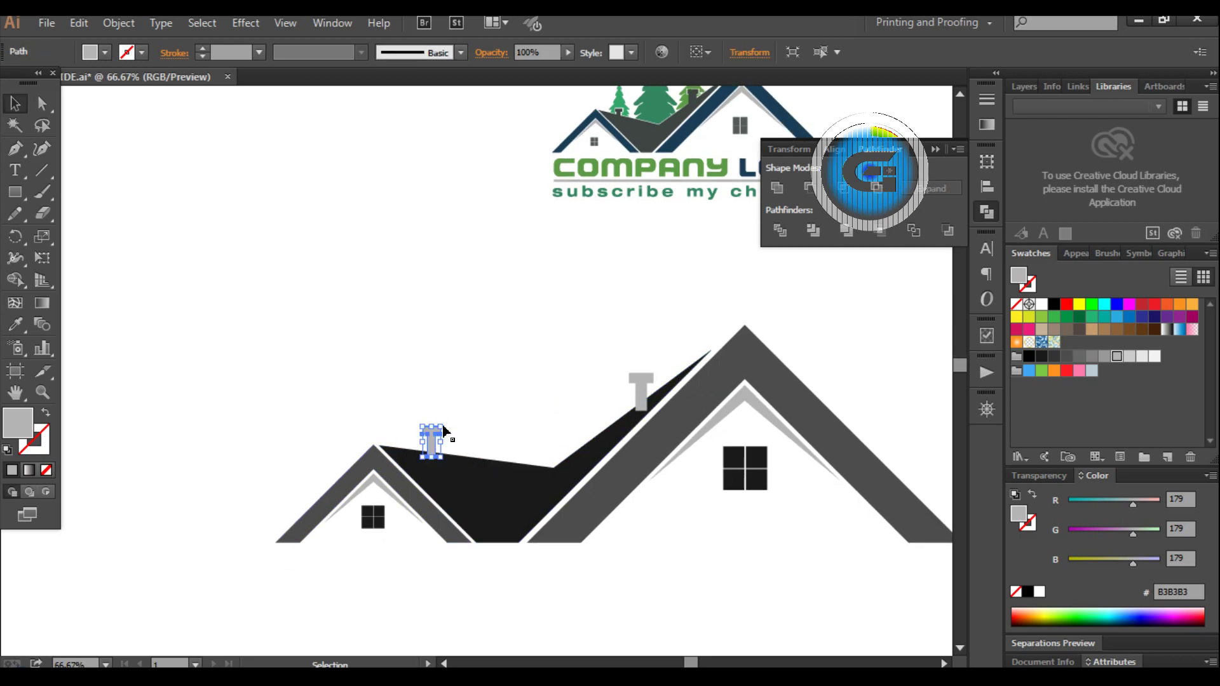
pyautogui.moveTo(443, 430); pyautogui.dragTo(436, 434)
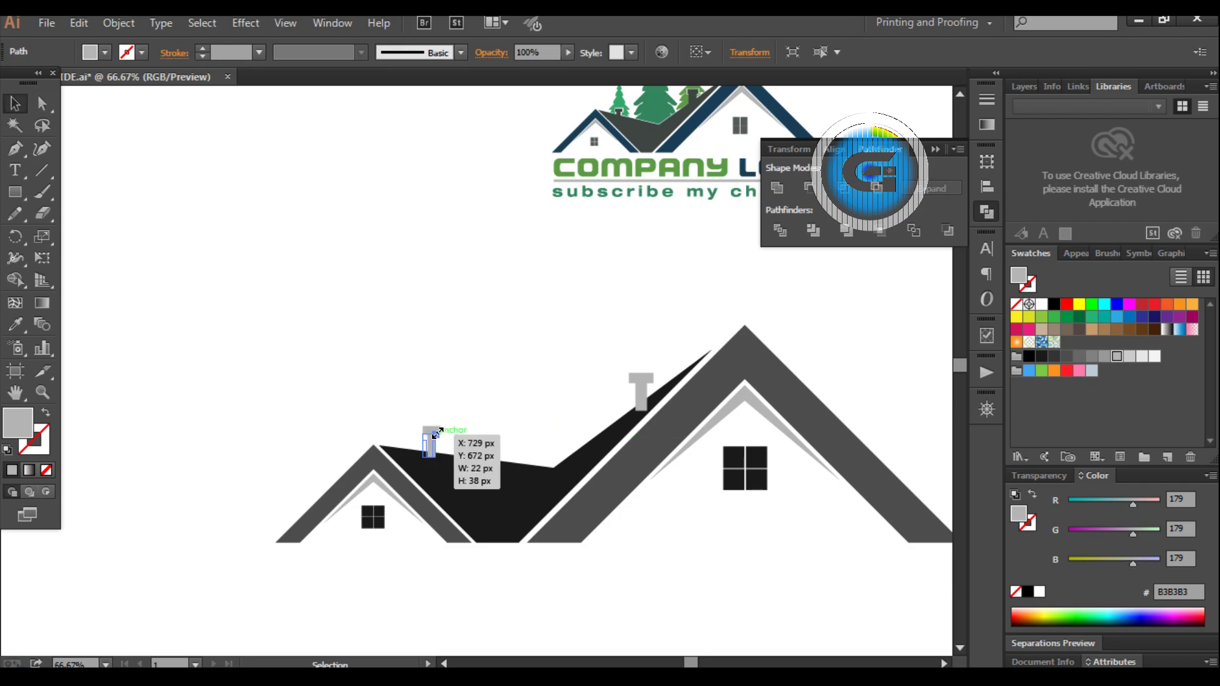
pyautogui.moveTo(432, 444); pyautogui.dragTo(423, 449)
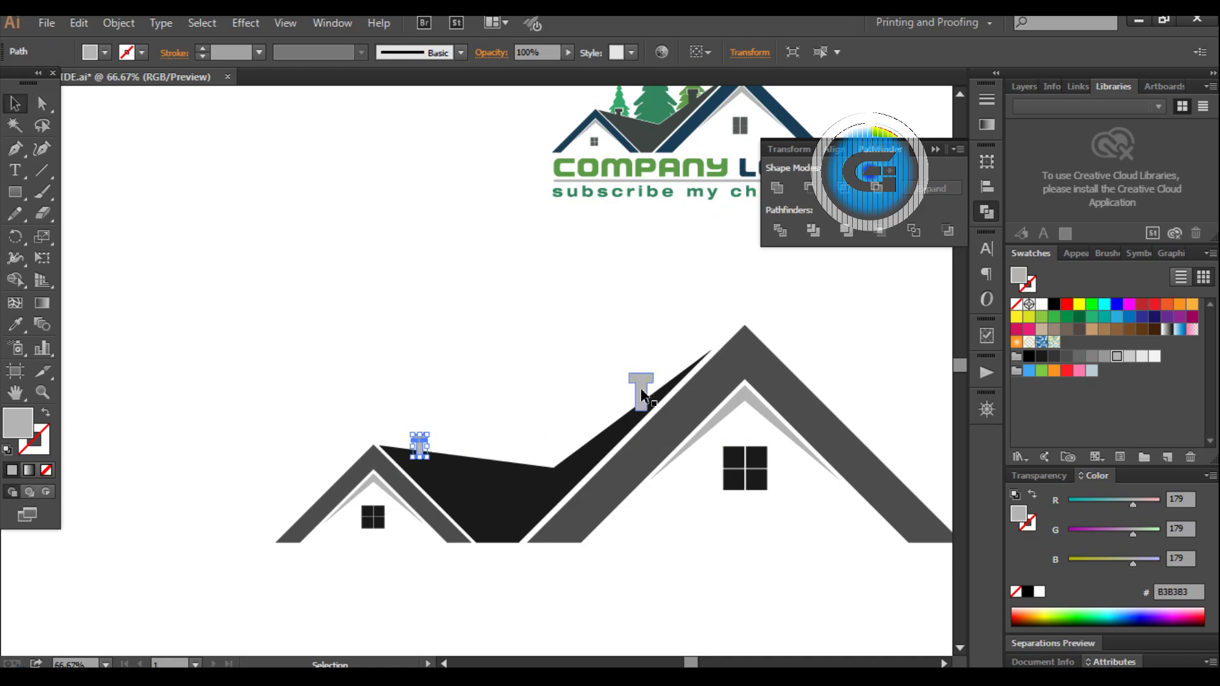
pyautogui.click(641, 394)
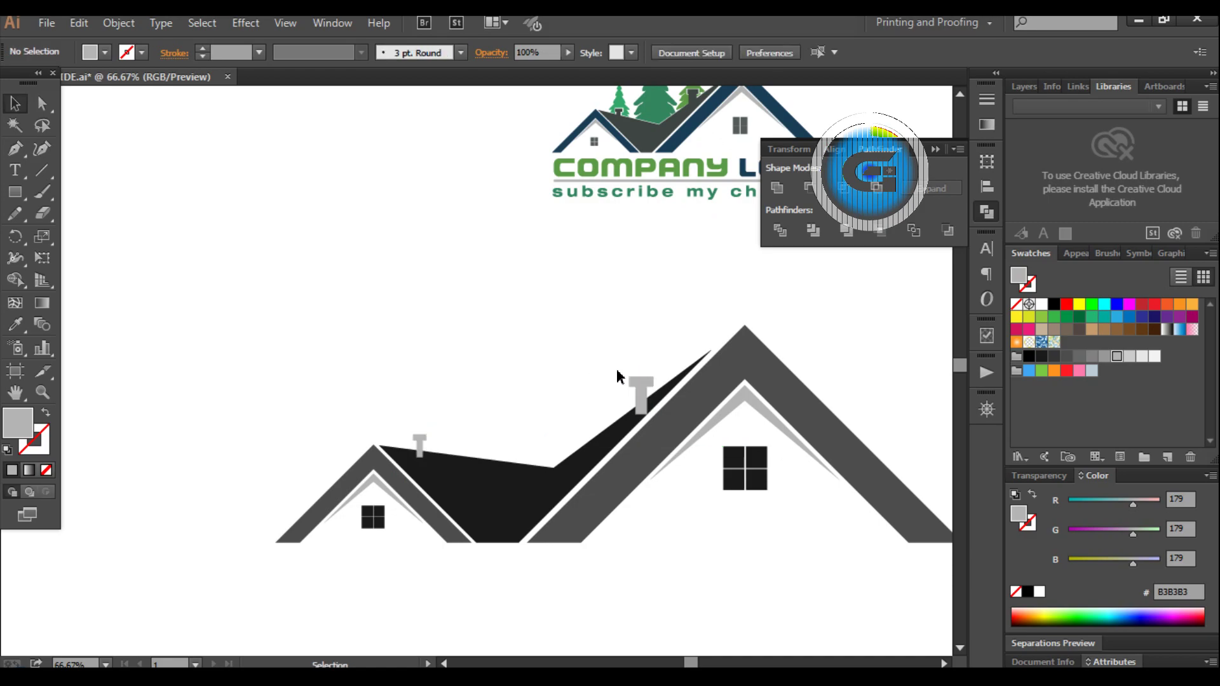
pyautogui.click(562, 471)
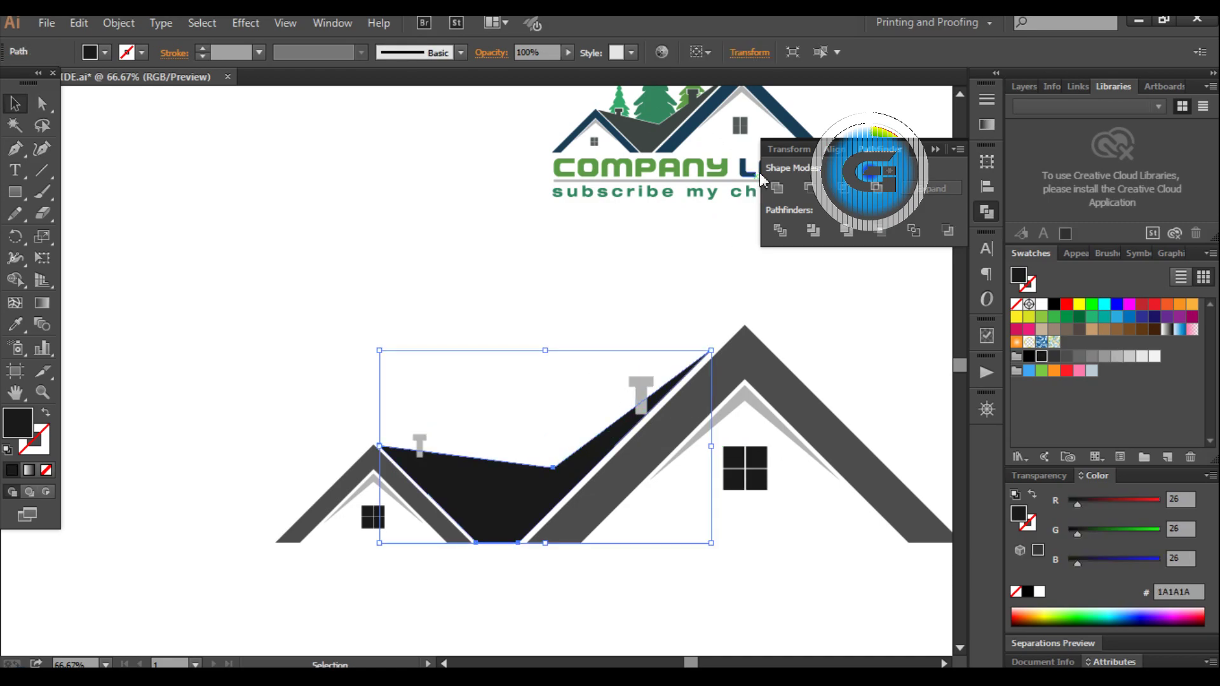
pyautogui.click(518, 288)
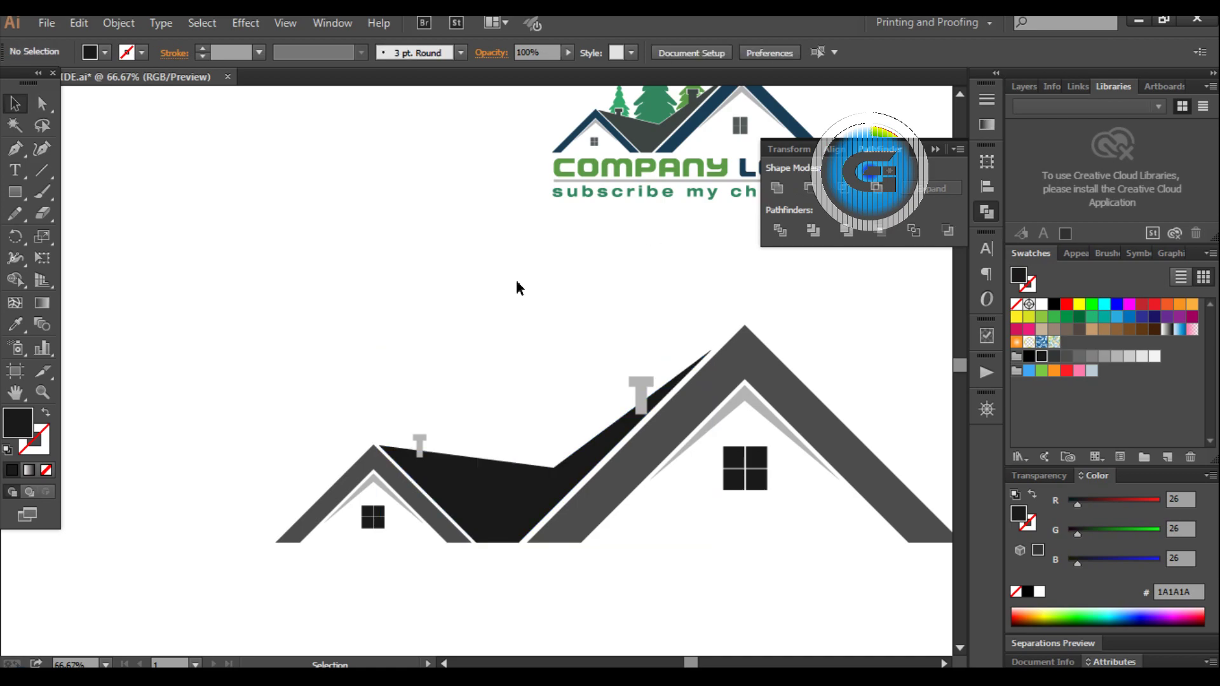
pyautogui.click(637, 395)
pyautogui.click(477, 509)
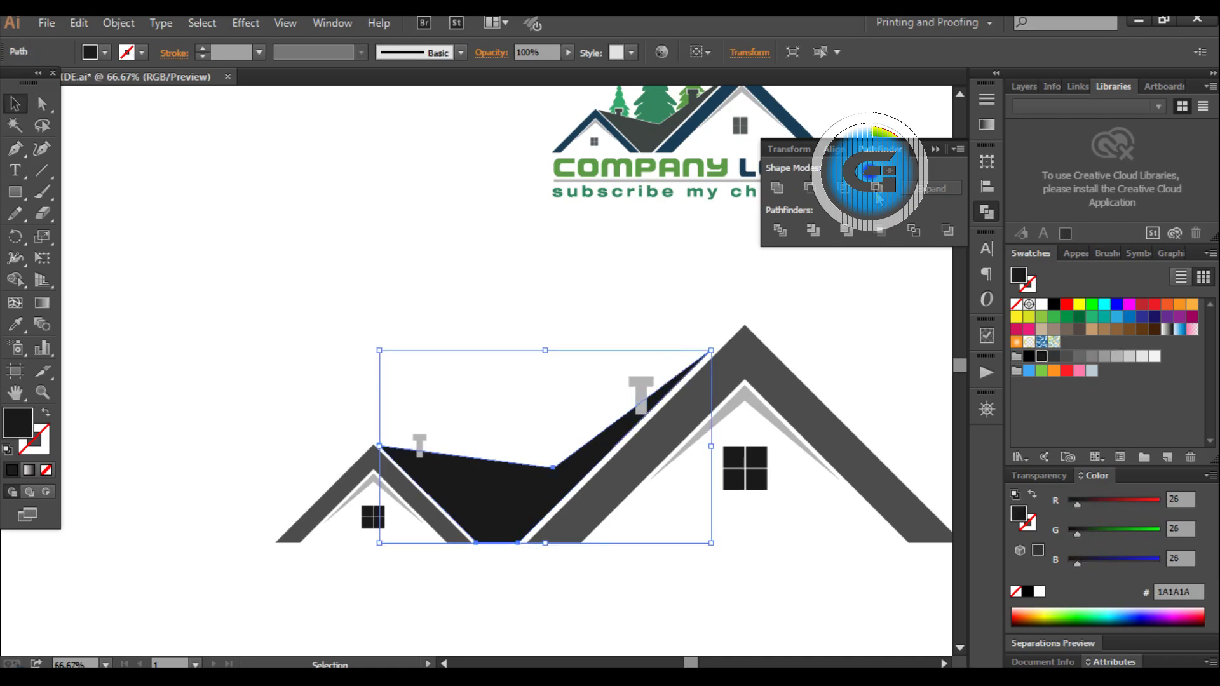
# Send the right chimney behind the dark roof
pyautogui.click(776, 187)
pyautogui.click(580, 321)
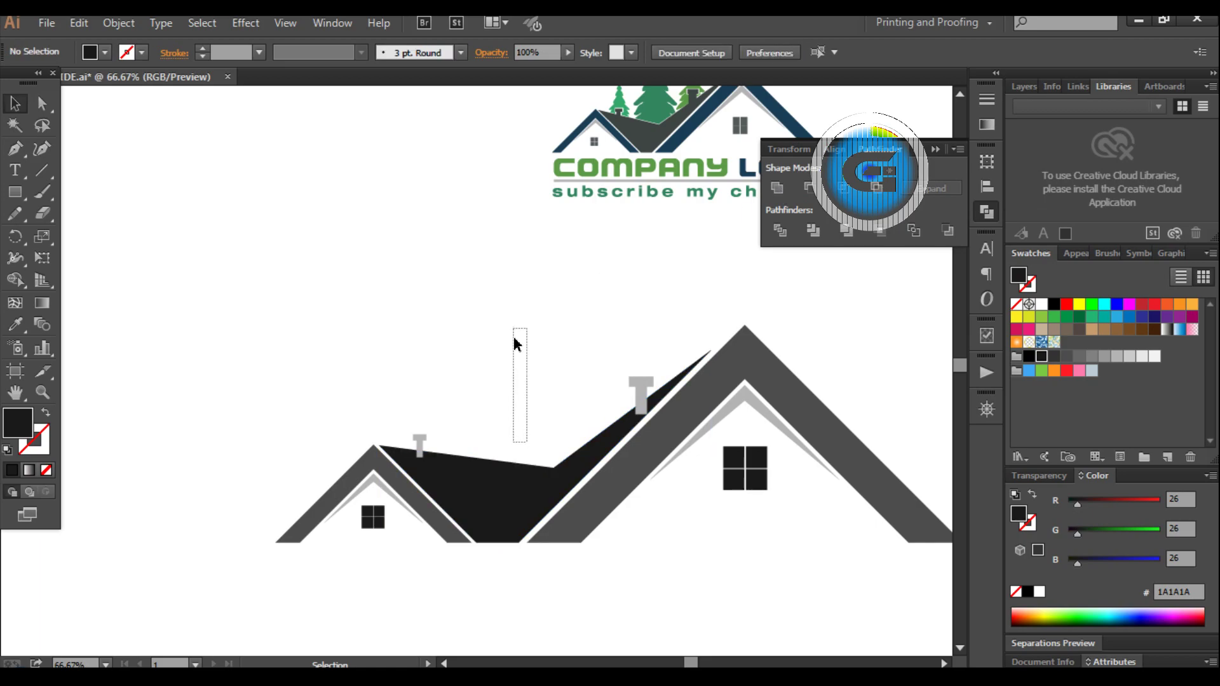
pyautogui.click(643, 384)
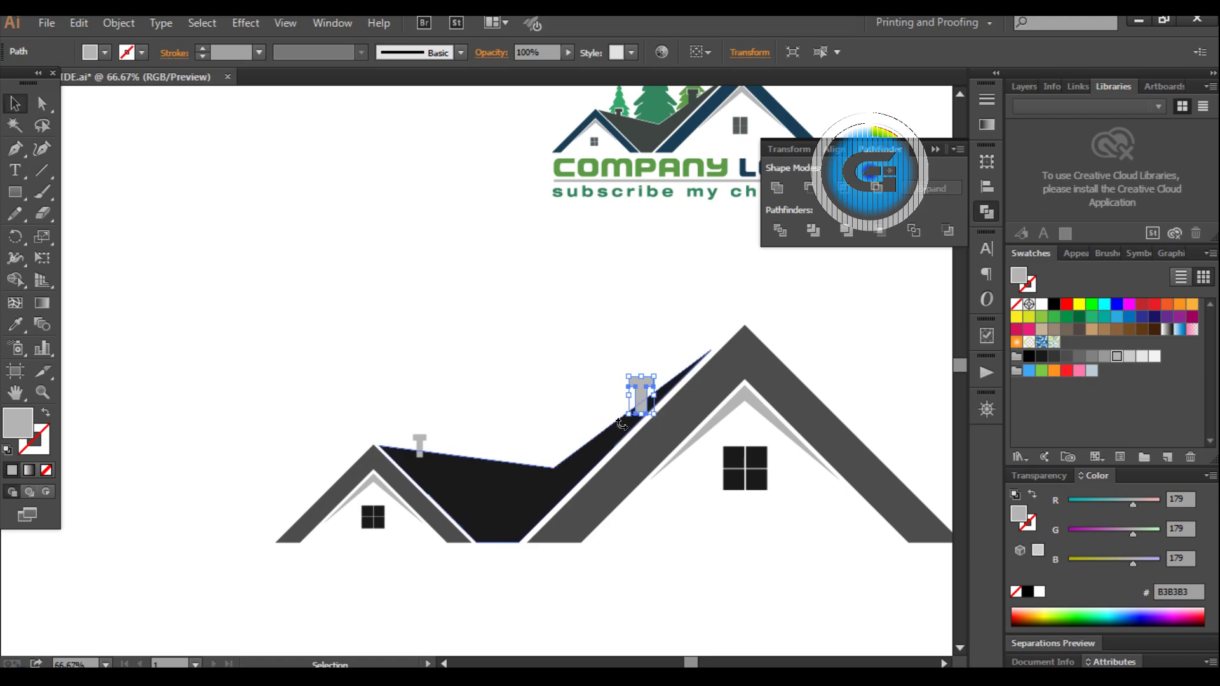
pyautogui.moveTo(642, 389); pyautogui.dragTo(637, 388)
pyautogui.rightClick(638, 387)
pyautogui.moveTo(688, 352)
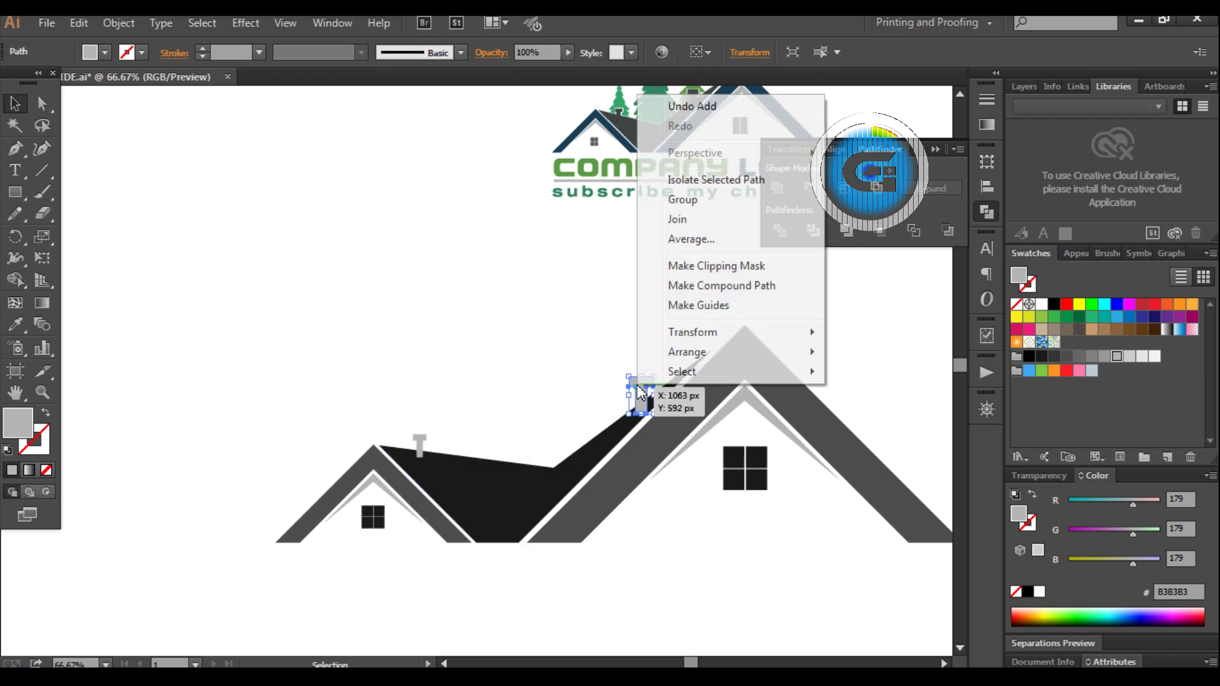
pyautogui.click(865, 419)
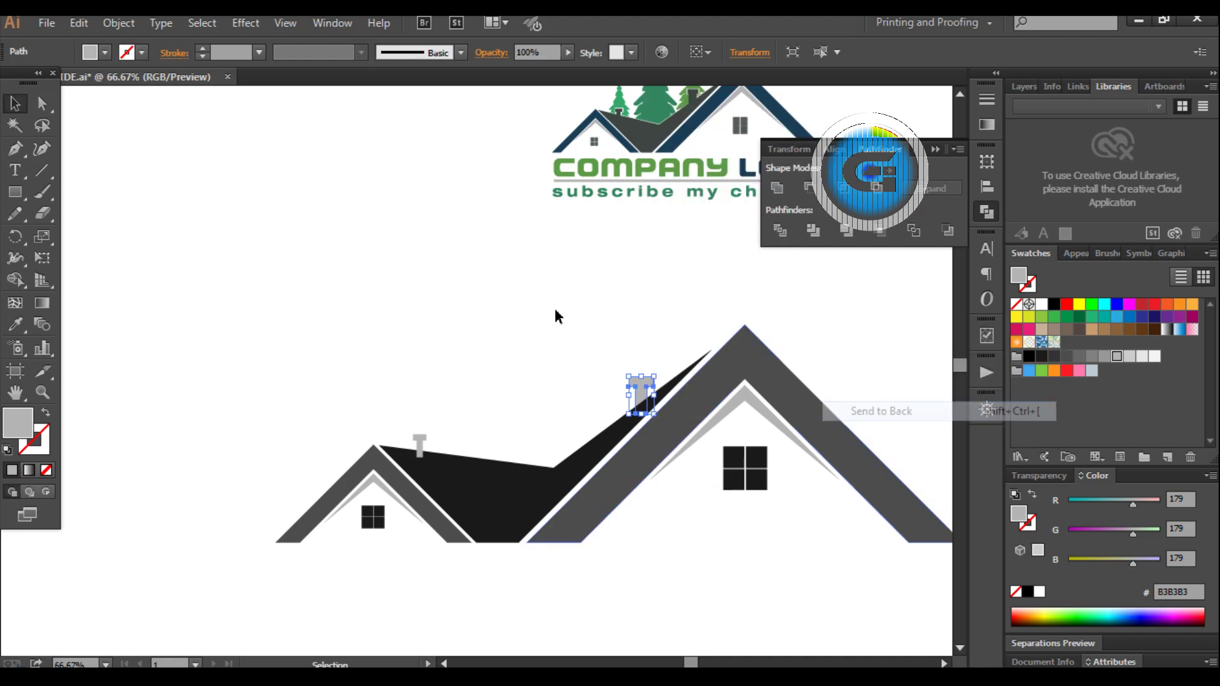
# Unite the right and left chimneys with the dark roof into one shape
pyautogui.click(556, 316)
pyautogui.click(641, 389)
pyautogui.keyDown('shift'); pyautogui.click(656, 400); pyautogui.keyUp('shift')
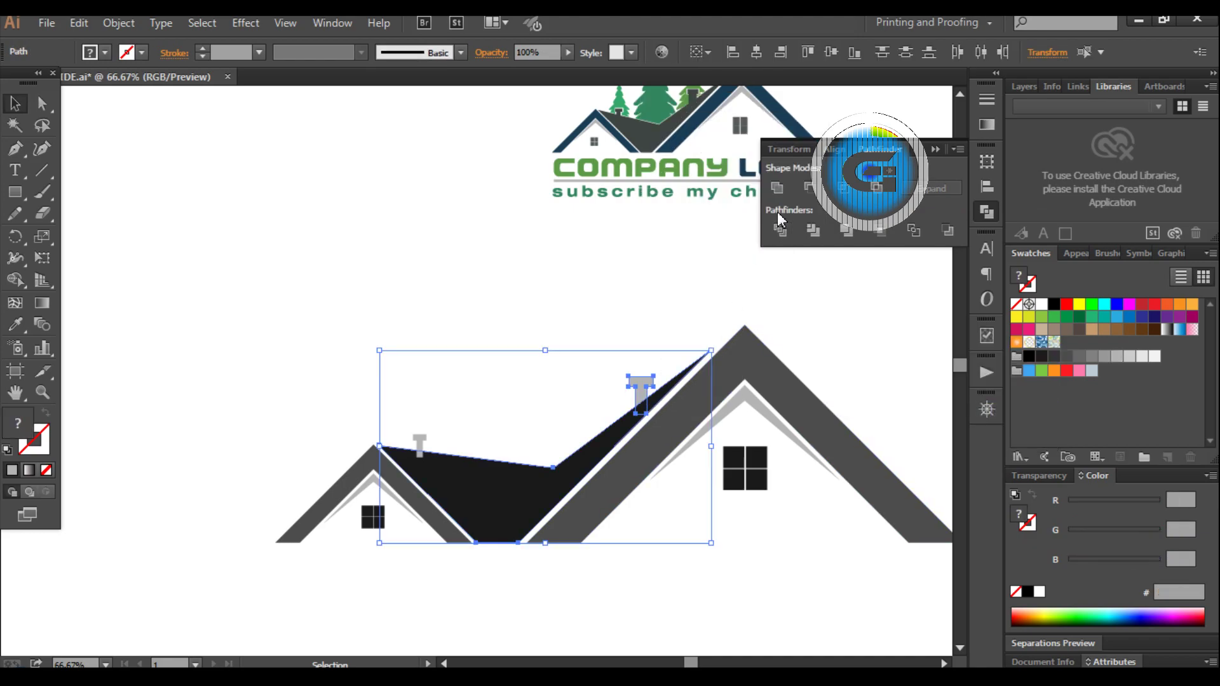
pyautogui.click(776, 188)
pyautogui.click(441, 413)
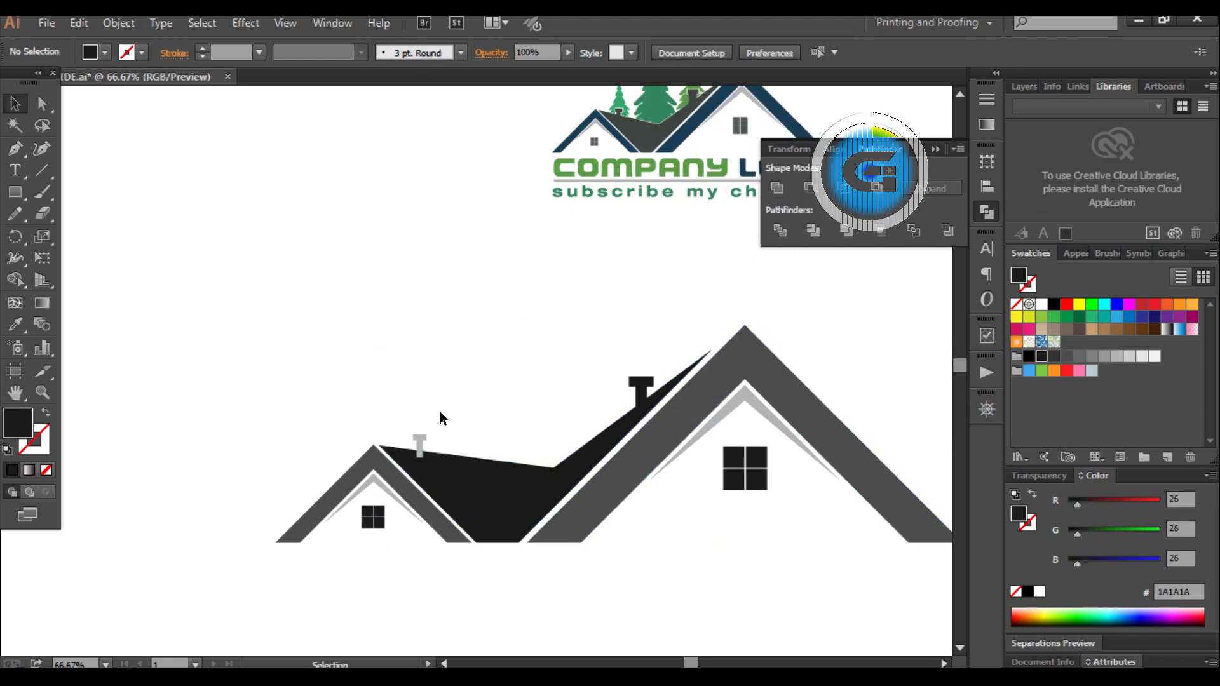
pyautogui.moveTo(407, 414); pyautogui.dragTo(462, 478)
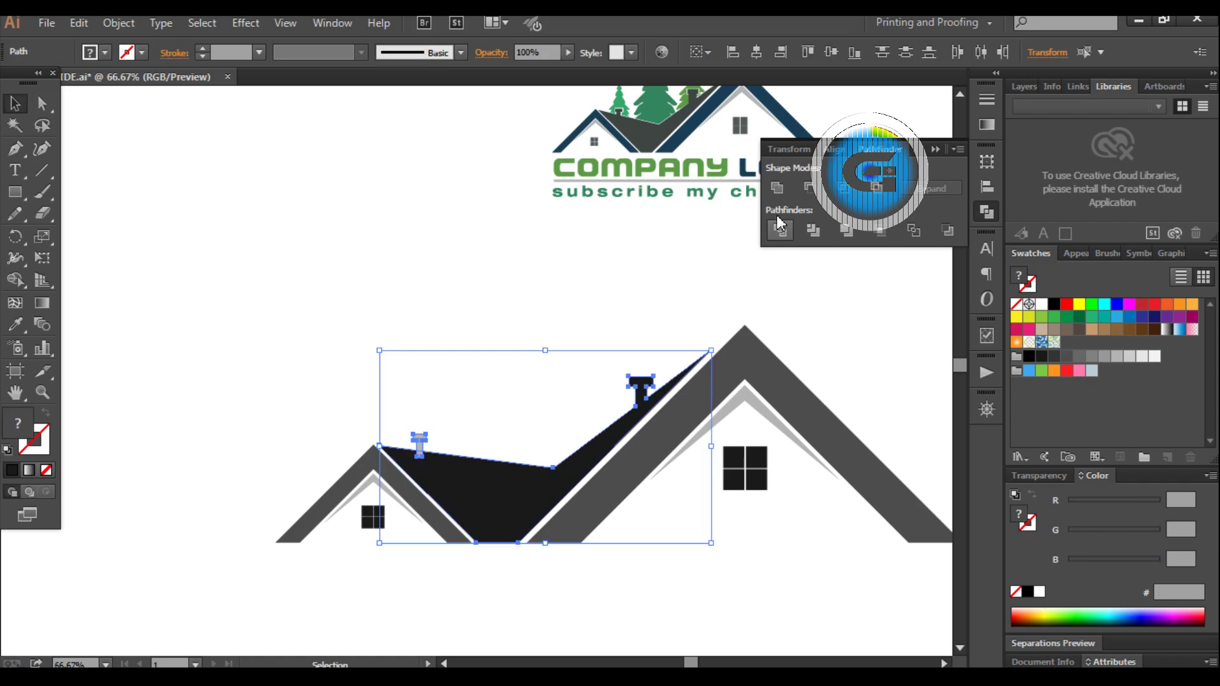
pyautogui.click(778, 190)
pyautogui.click(481, 399)
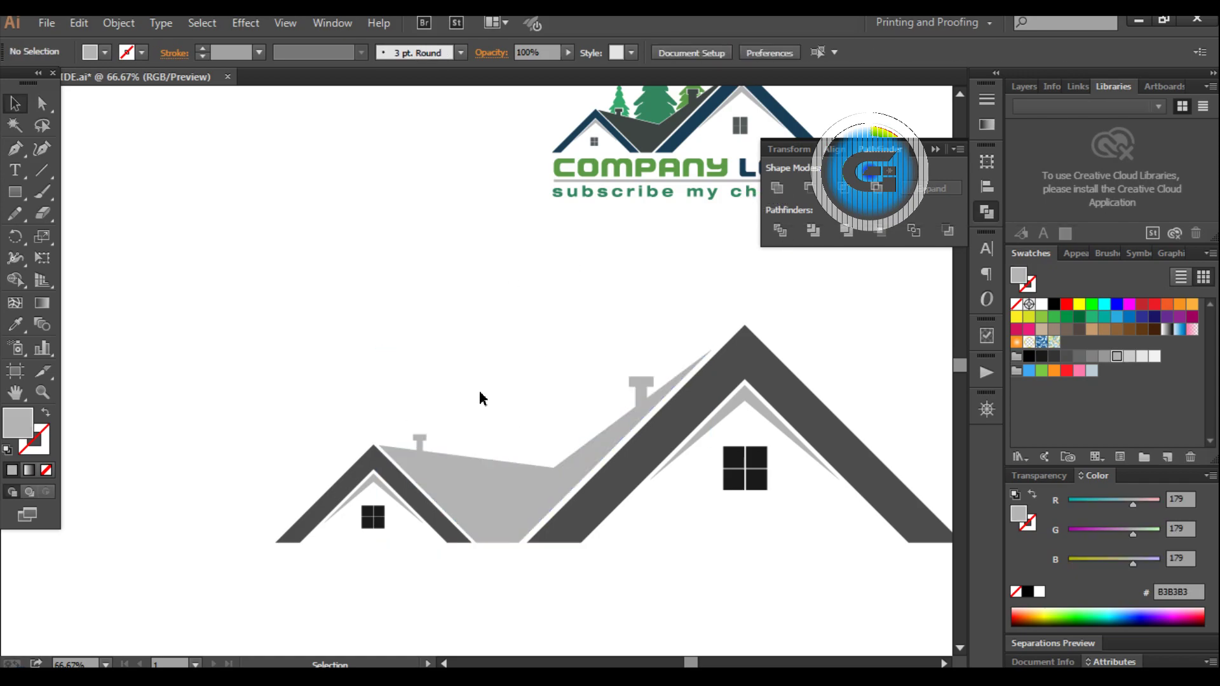
# Paint a zigzag half-pine-tree outline at the upper left with the Paintbrush and select it
pyautogui.scroll(-2, 448, 378)
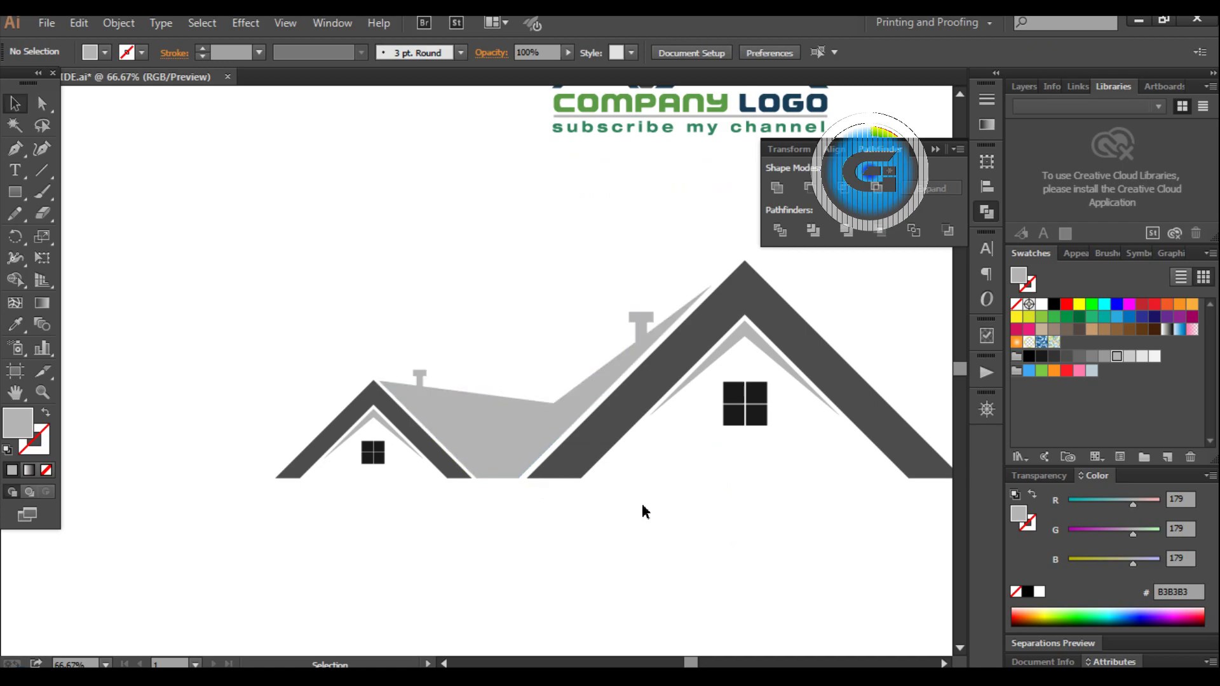
pyautogui.scroll(3, 639, 507)
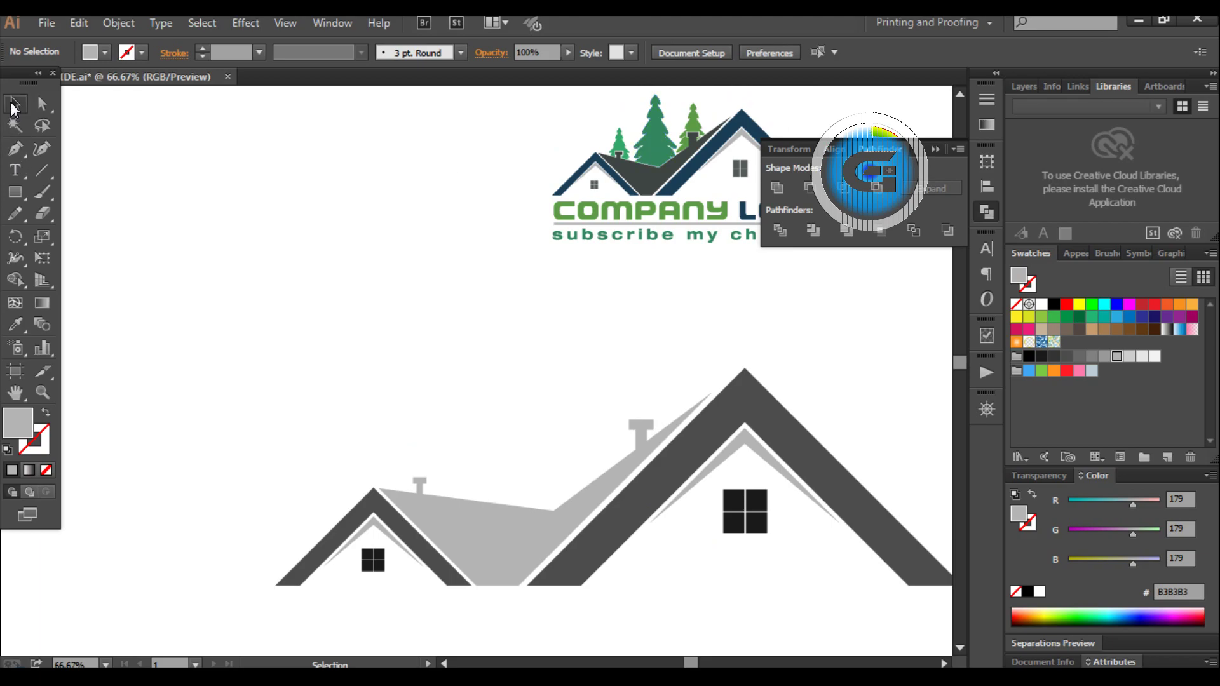
pyautogui.click(44, 192)
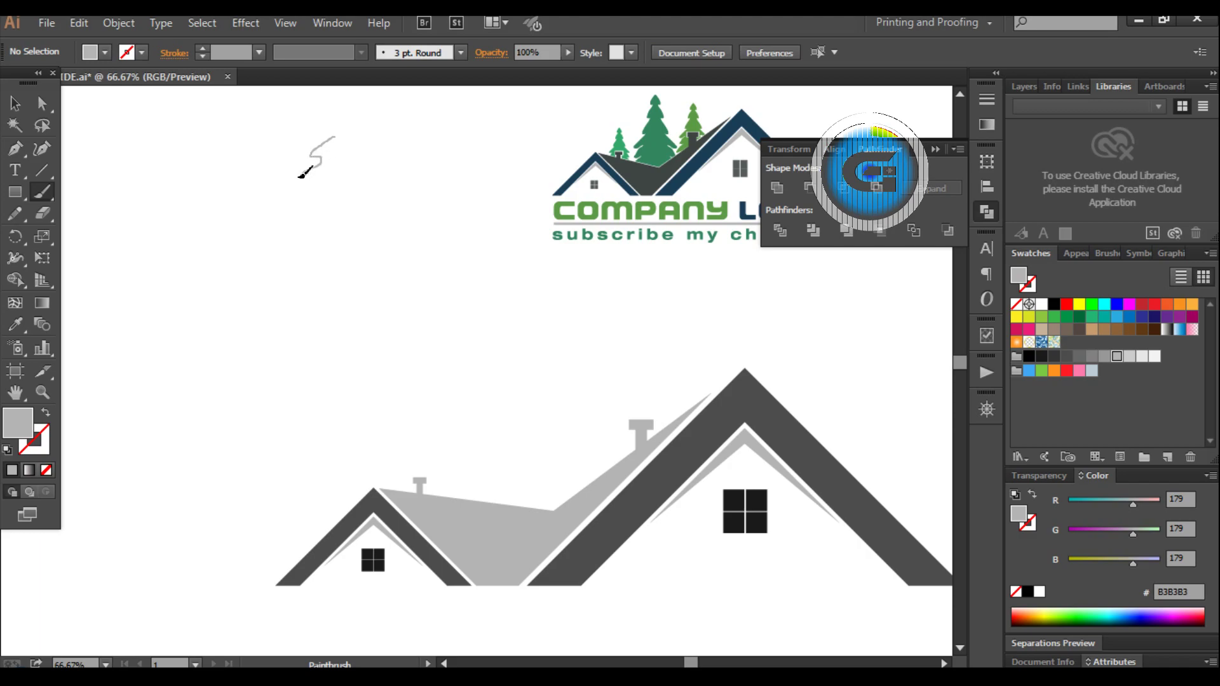
pyautogui.moveTo(309, 179)
pyautogui.mouseDown()
pyautogui.moveTo(262, 237)
pyautogui.moveTo(286, 245)
pyautogui.moveTo(246, 274)
pyautogui.moveTo(354, 274)
pyautogui.mouseUp()
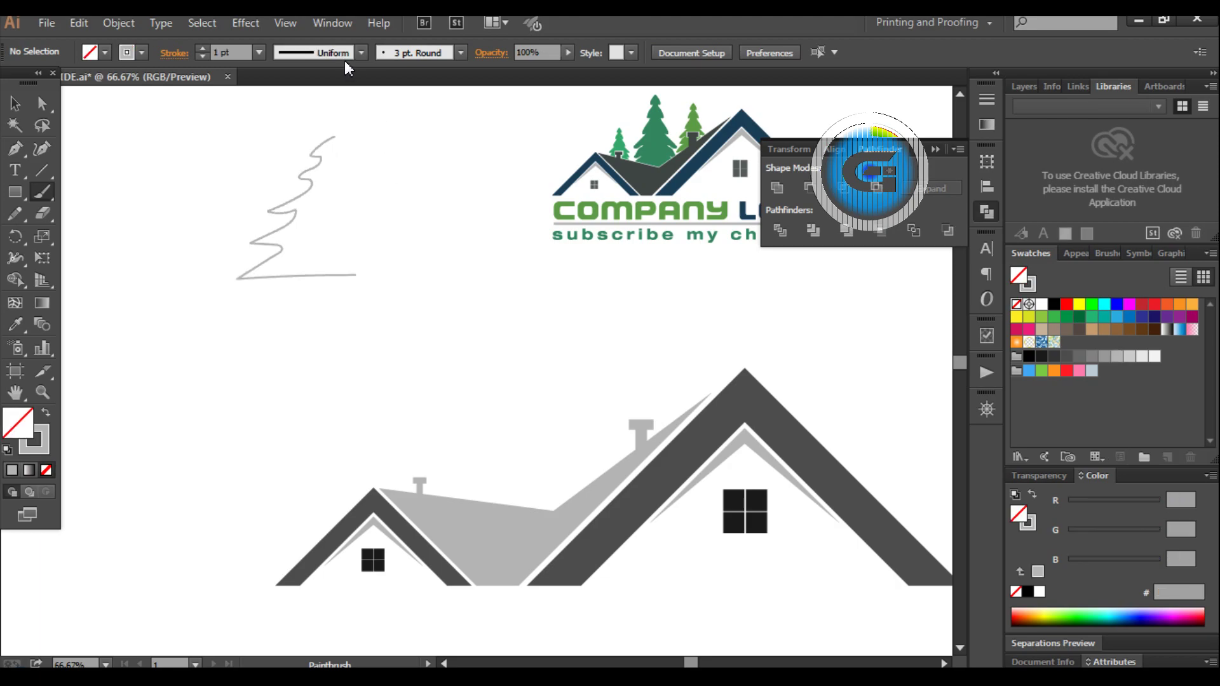
pyautogui.click(15, 103)
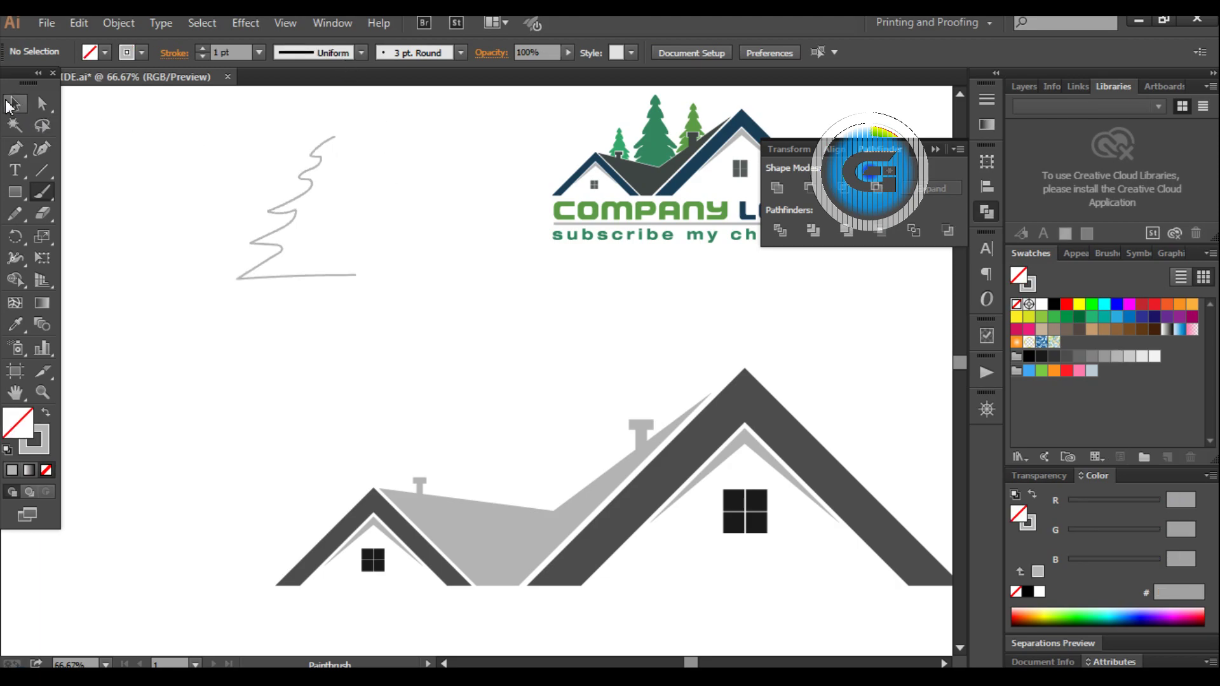
pyautogui.click(305, 191)
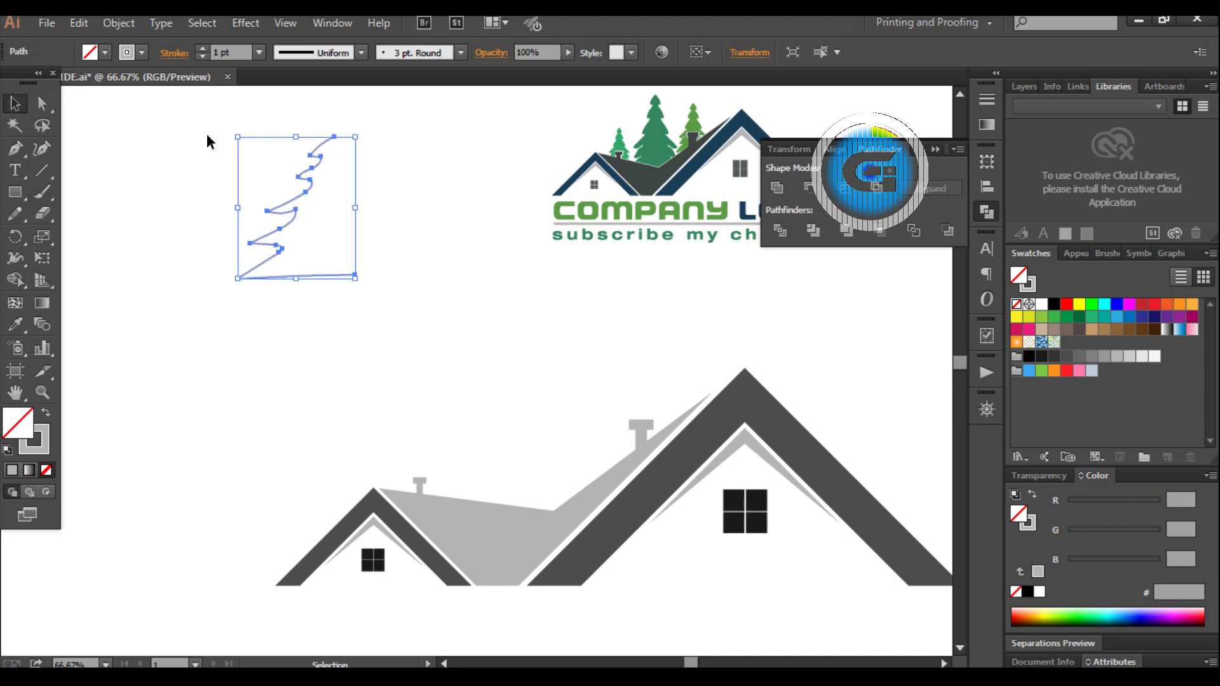
# Make a vertically reflected copy of the half tree and move it against the original
pyautogui.click(18, 240)
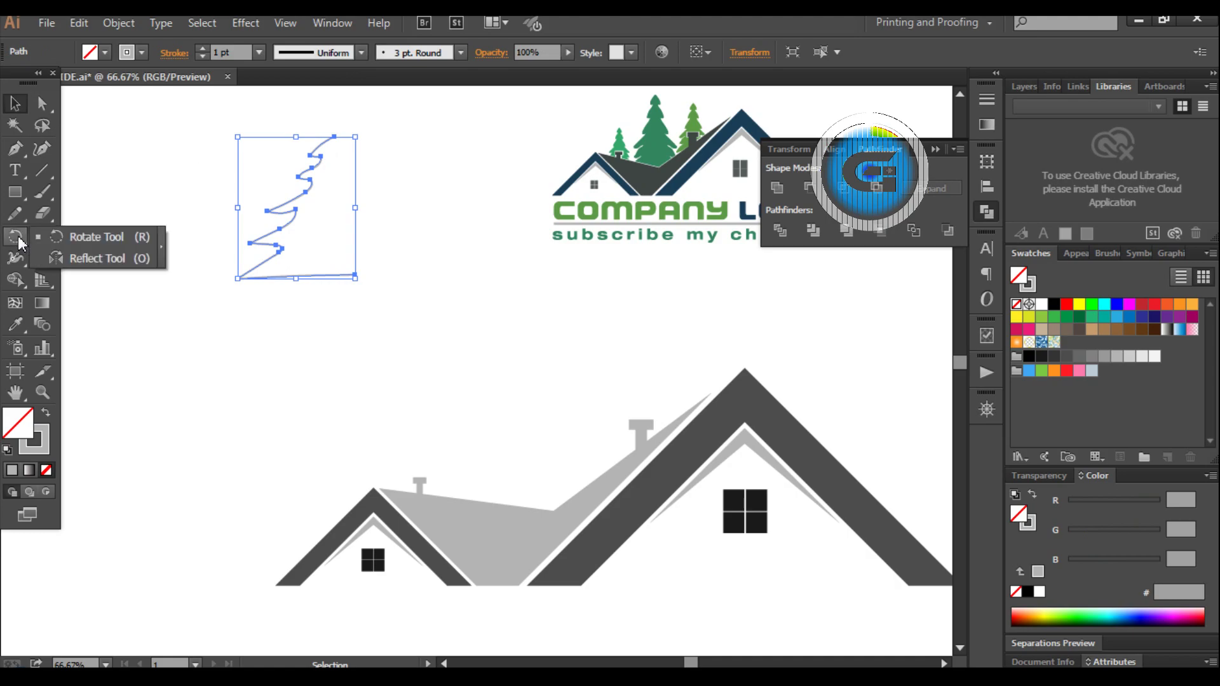
pyautogui.click(70, 257)
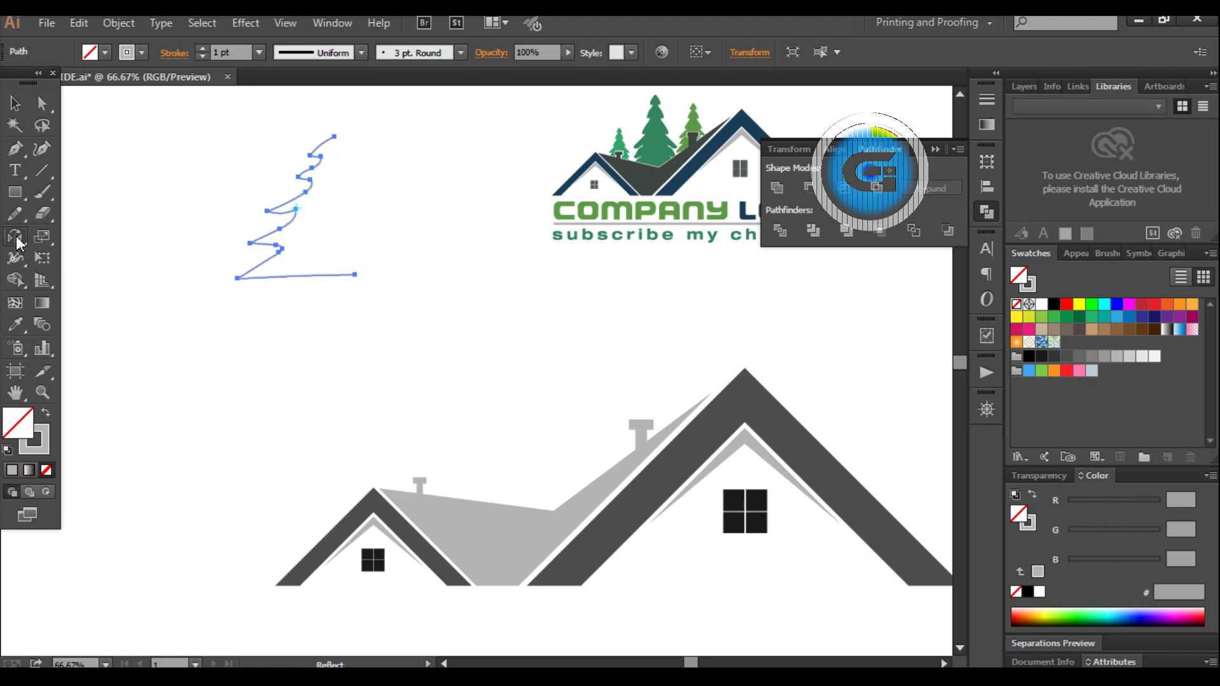
pyautogui.doubleClick(17, 239)
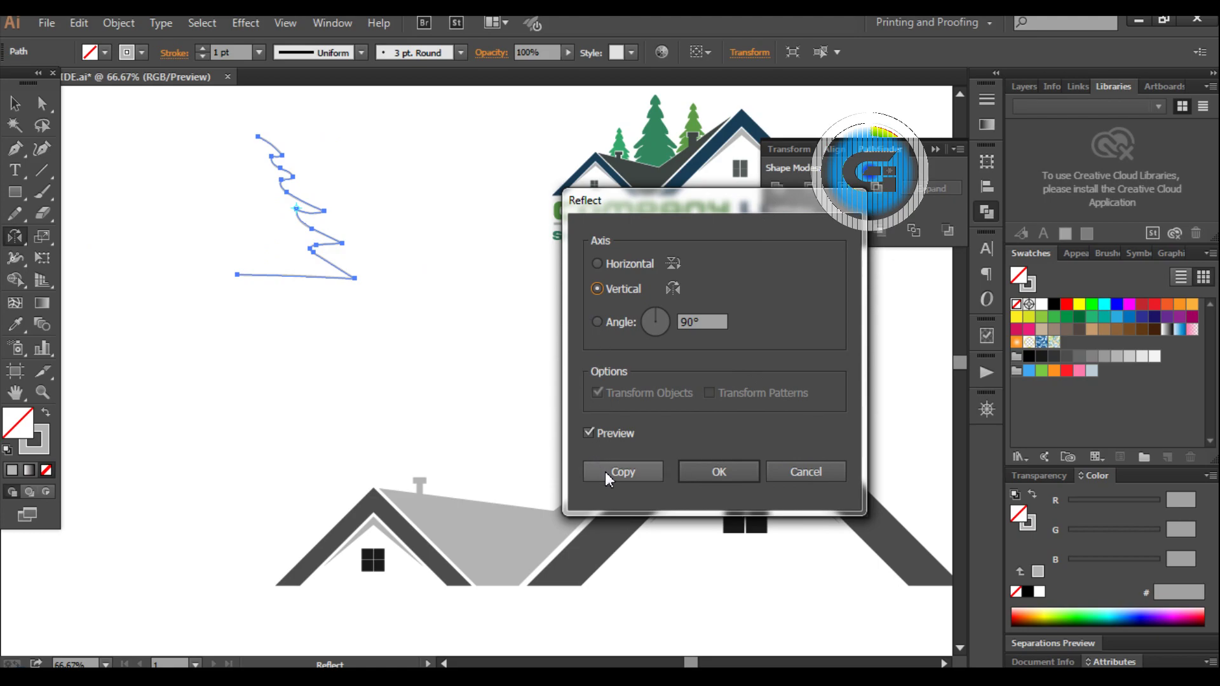
pyautogui.click(610, 472)
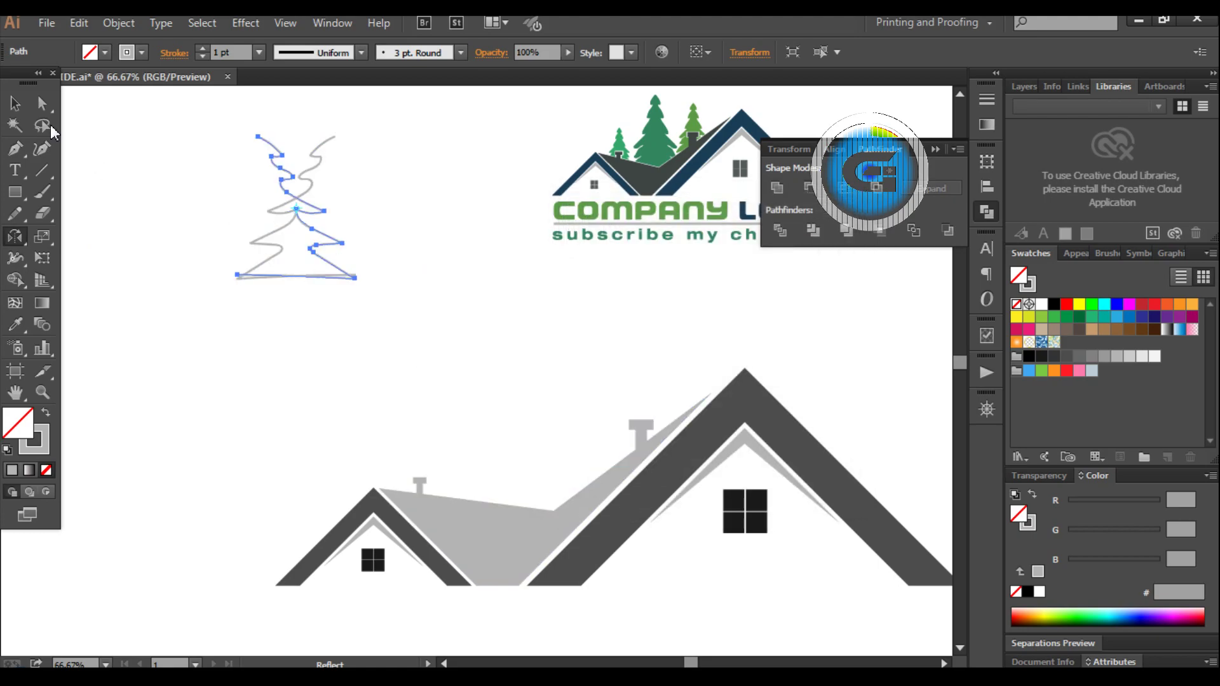
pyautogui.click(13, 104)
pyautogui.click(247, 117)
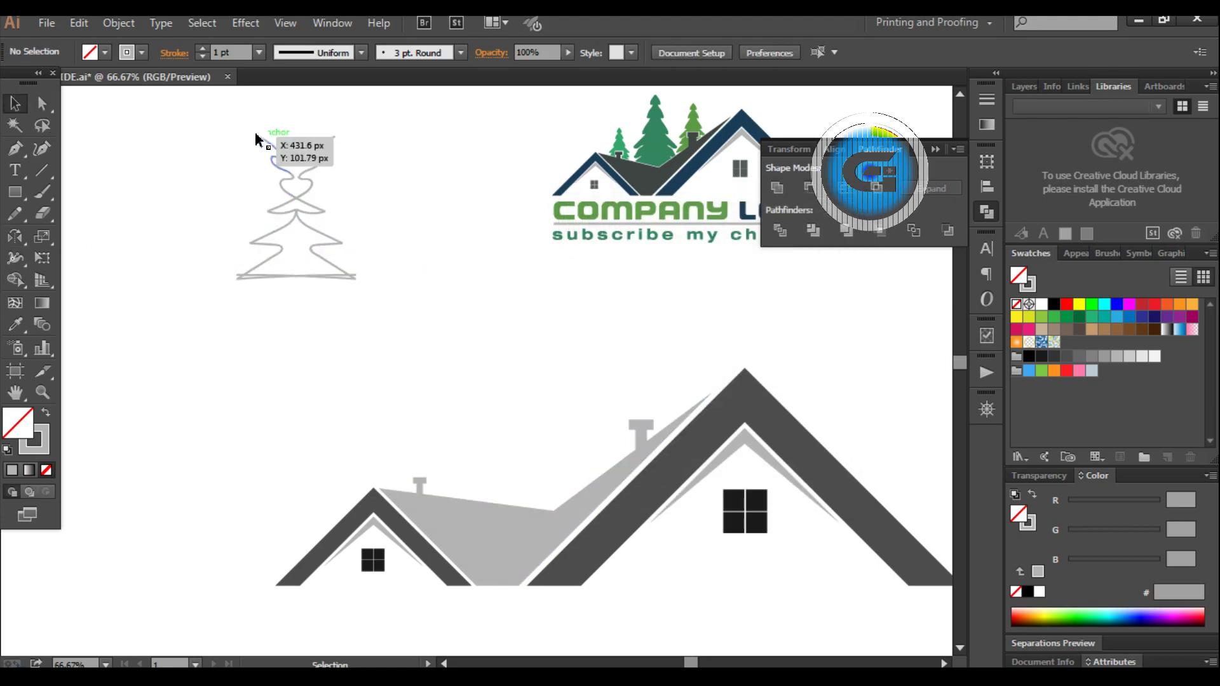
pyautogui.moveTo(258, 139)
pyautogui.mouseDown()
pyautogui.moveTo(335, 142)
pyautogui.moveTo(407, 247)
pyautogui.mouseUp()
pyautogui.click(448, 187)
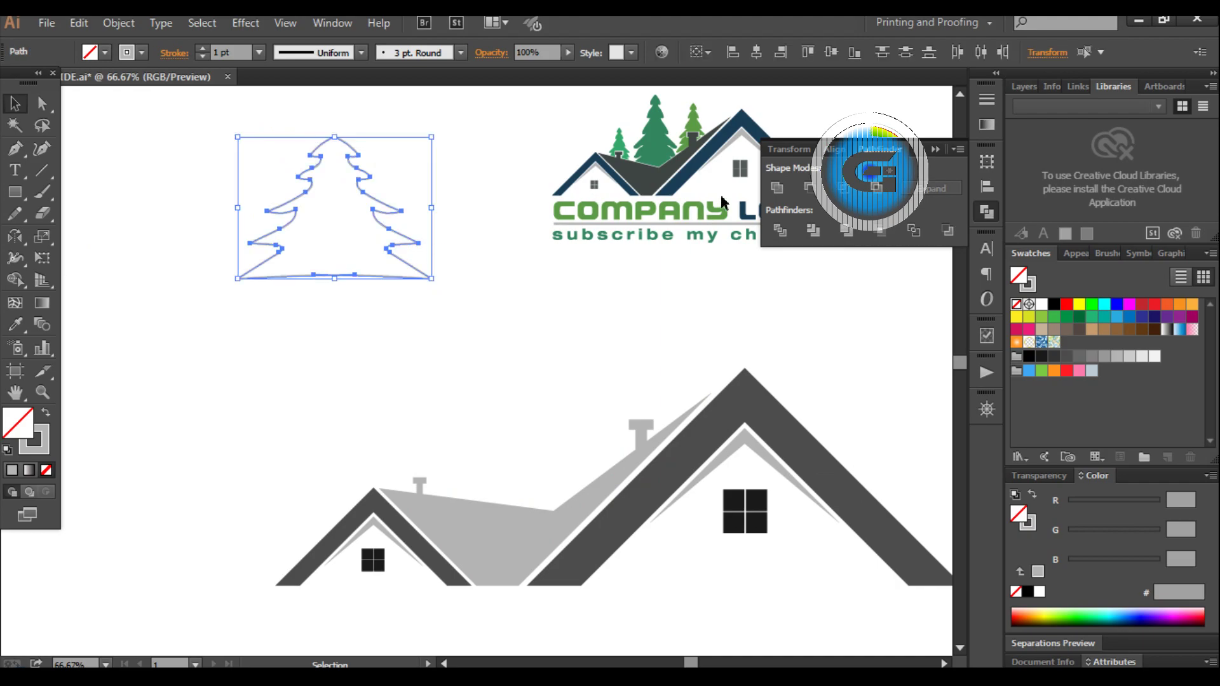
# Unite the two tree halves and fill the outline dark green
pyautogui.click(775, 188)
pyautogui.click(478, 348)
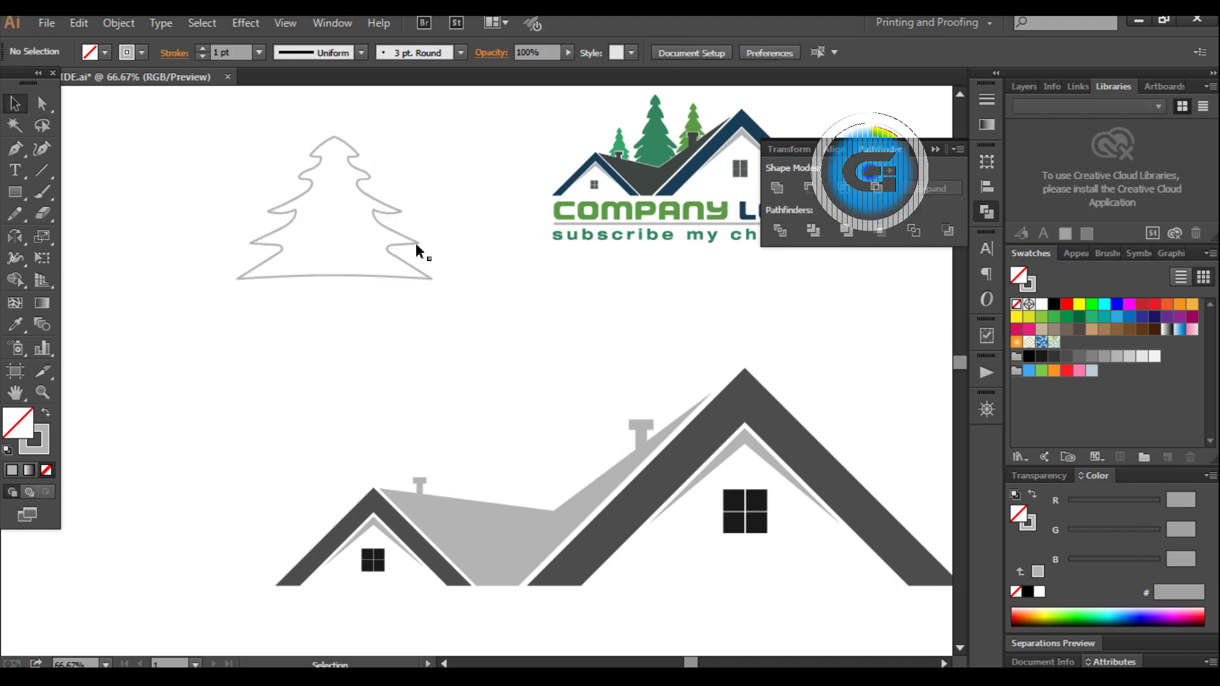
pyautogui.click(412, 247)
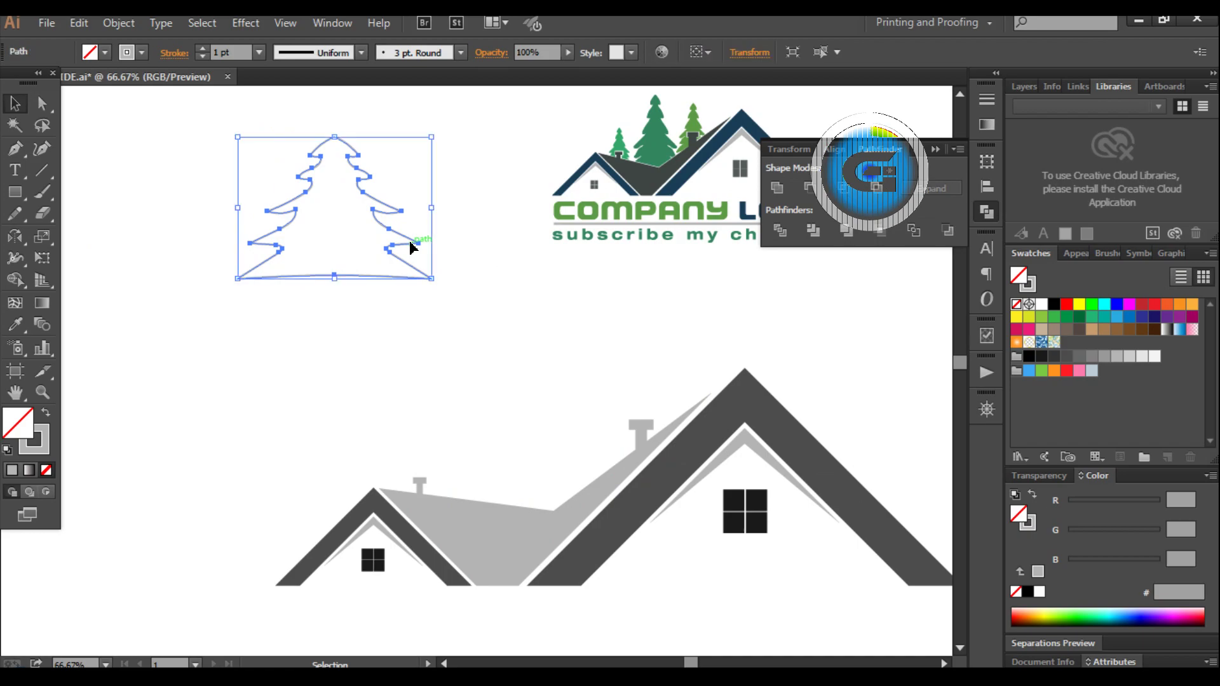
pyautogui.click(1079, 317)
pyautogui.click(527, 379)
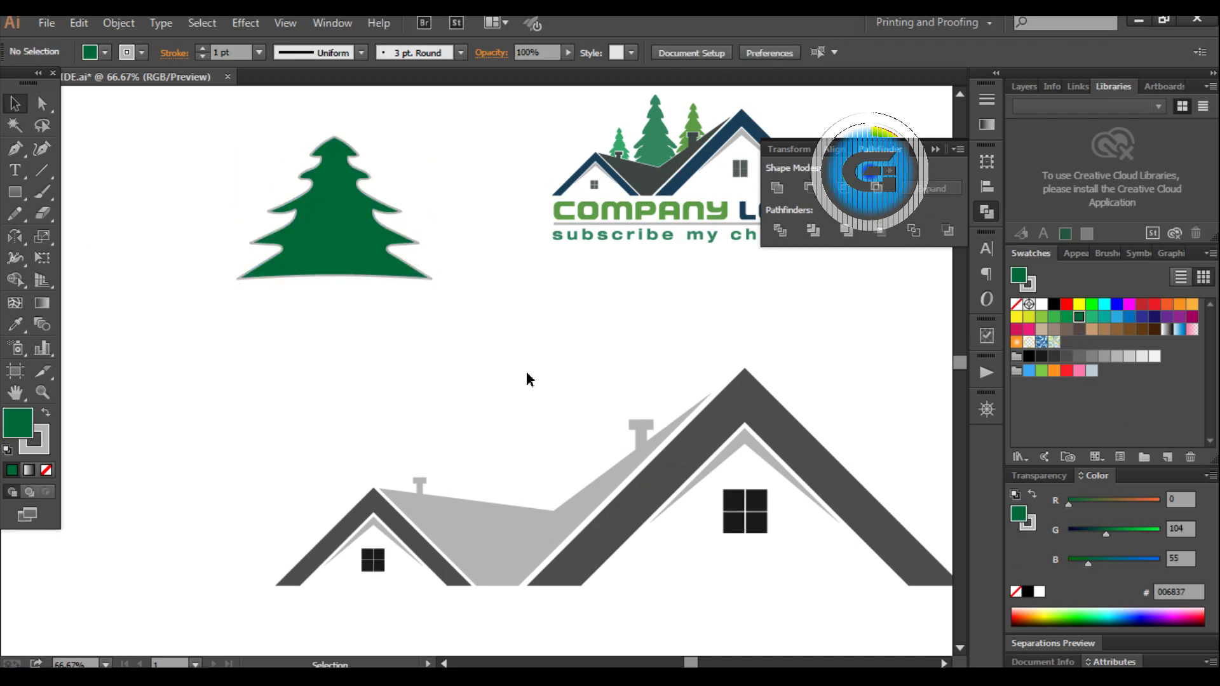
# Thicken the stroke, expand appearance, unite again and recolour the solid tree dark green
pyautogui.click(350, 211)
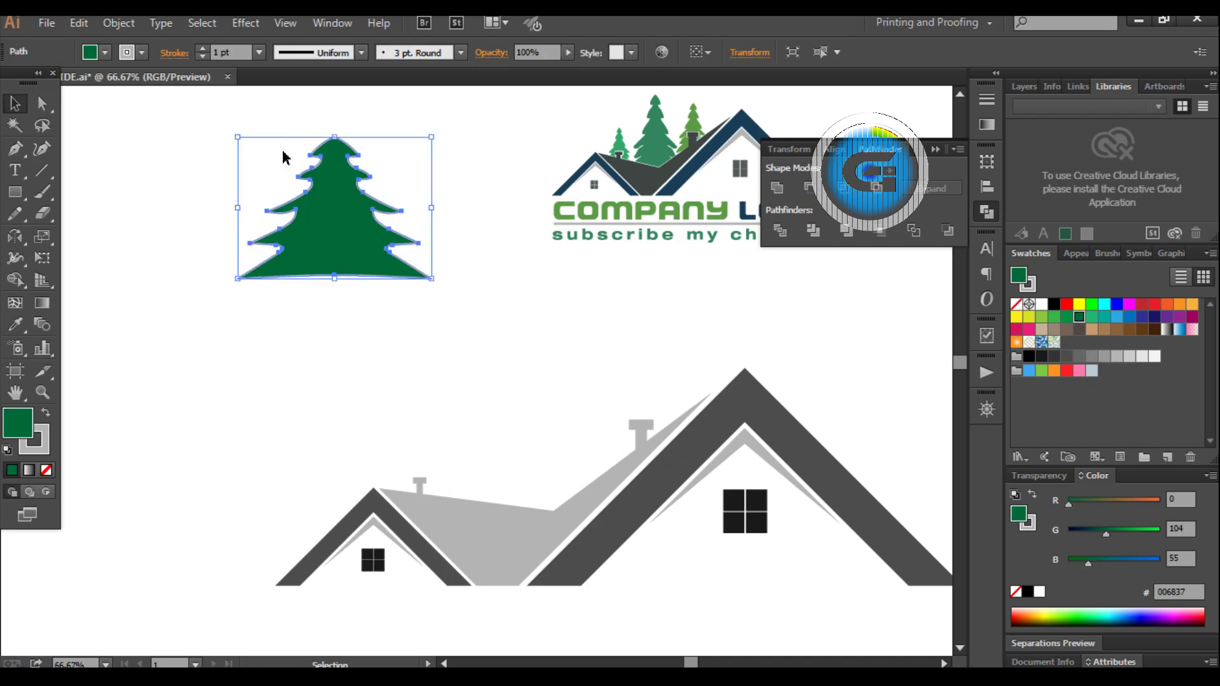
pyautogui.click(204, 48)
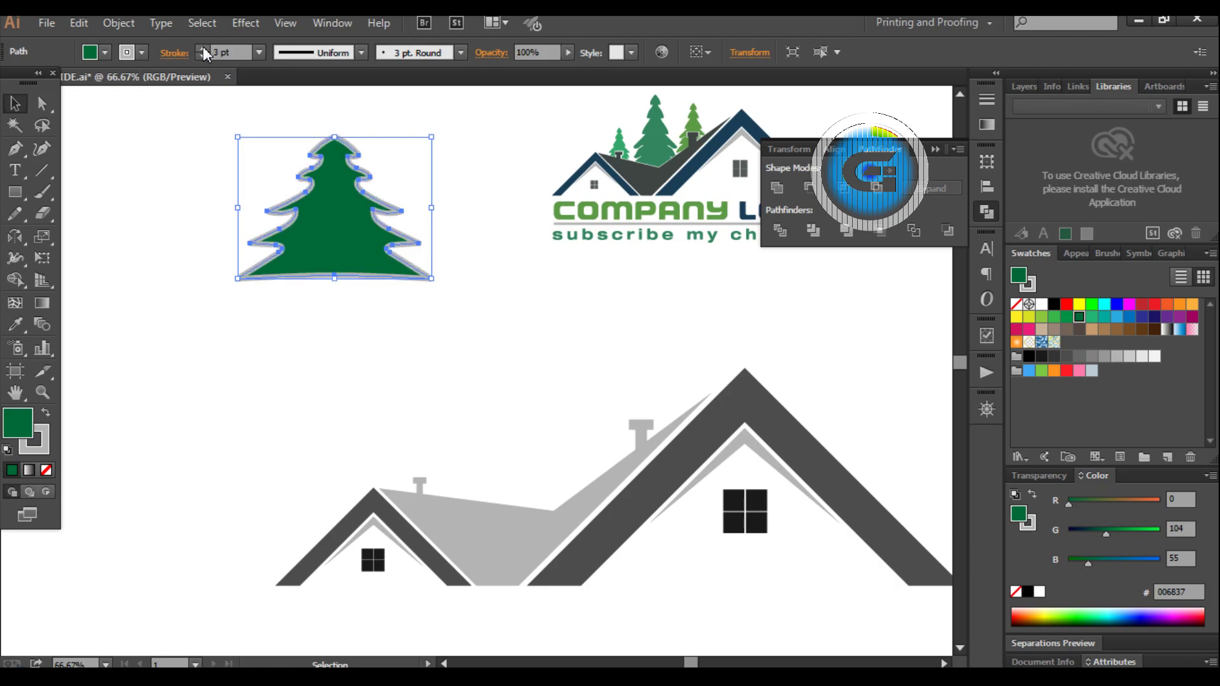
pyautogui.click(203, 49)
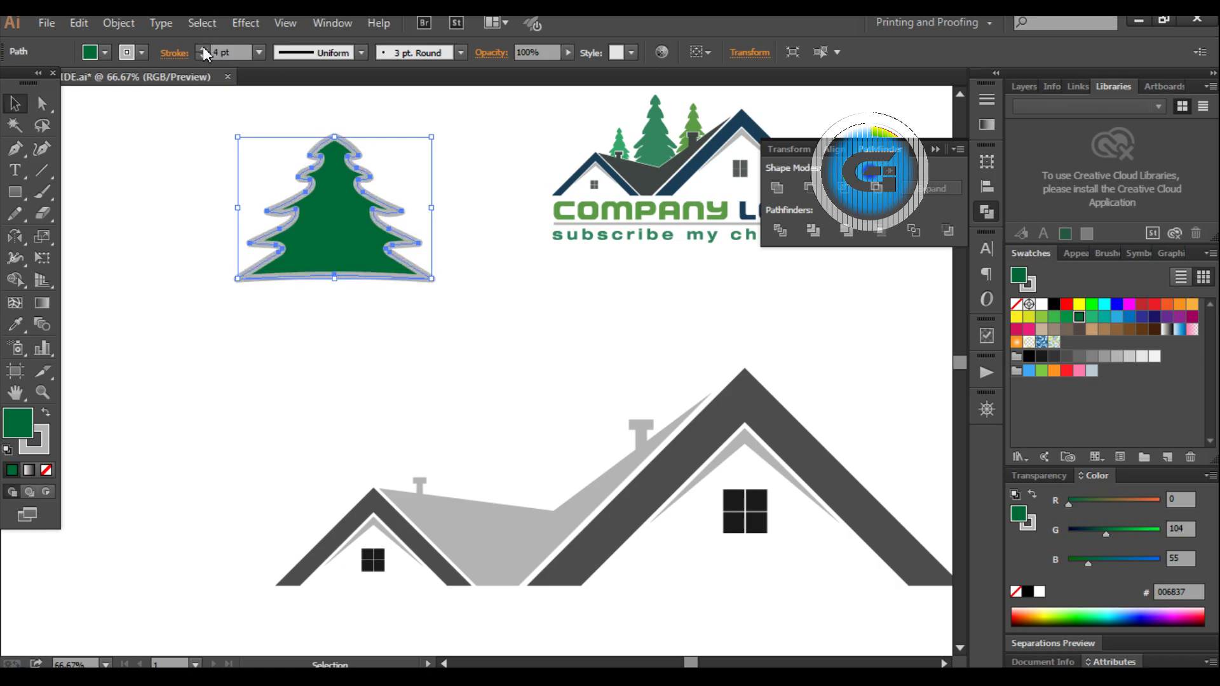
pyautogui.click(119, 23)
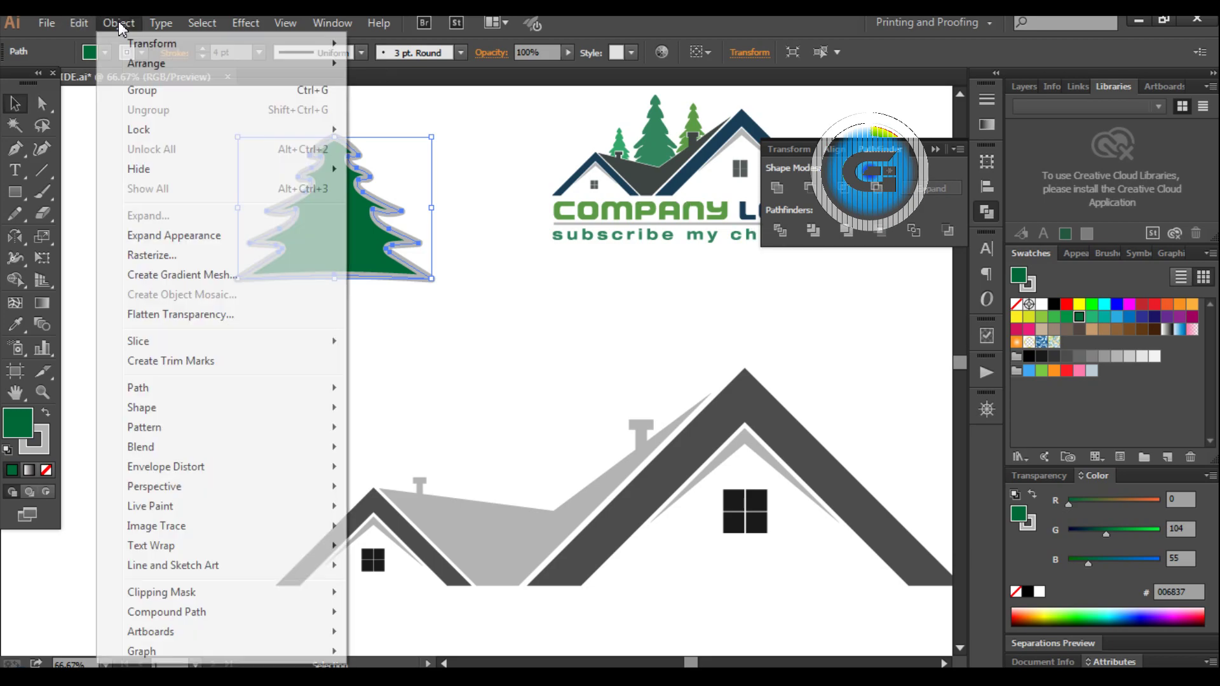
pyautogui.click(164, 236)
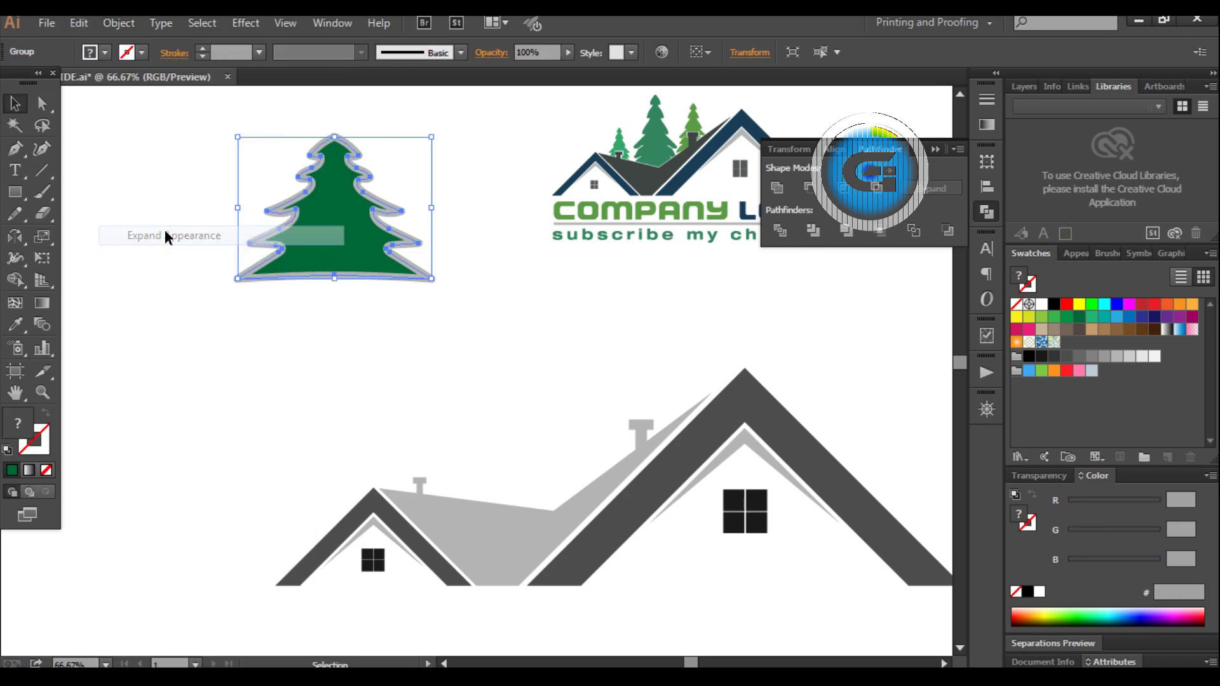
pyautogui.click(778, 187)
pyautogui.click(408, 310)
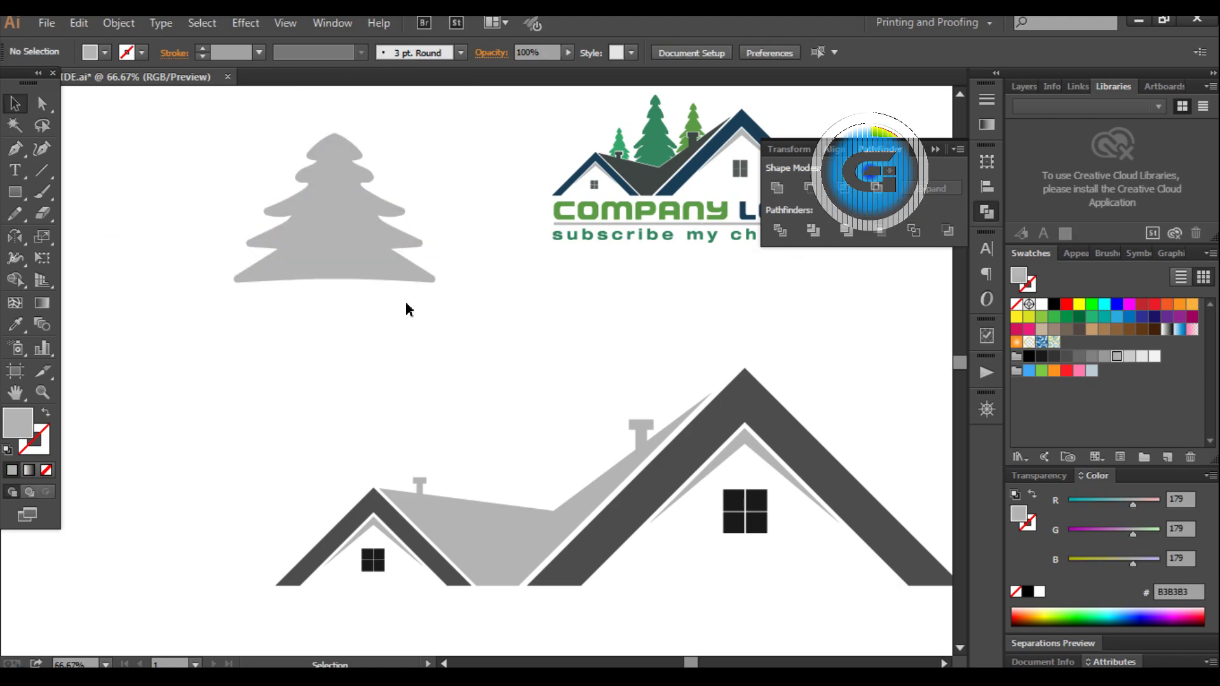
pyautogui.click(389, 267)
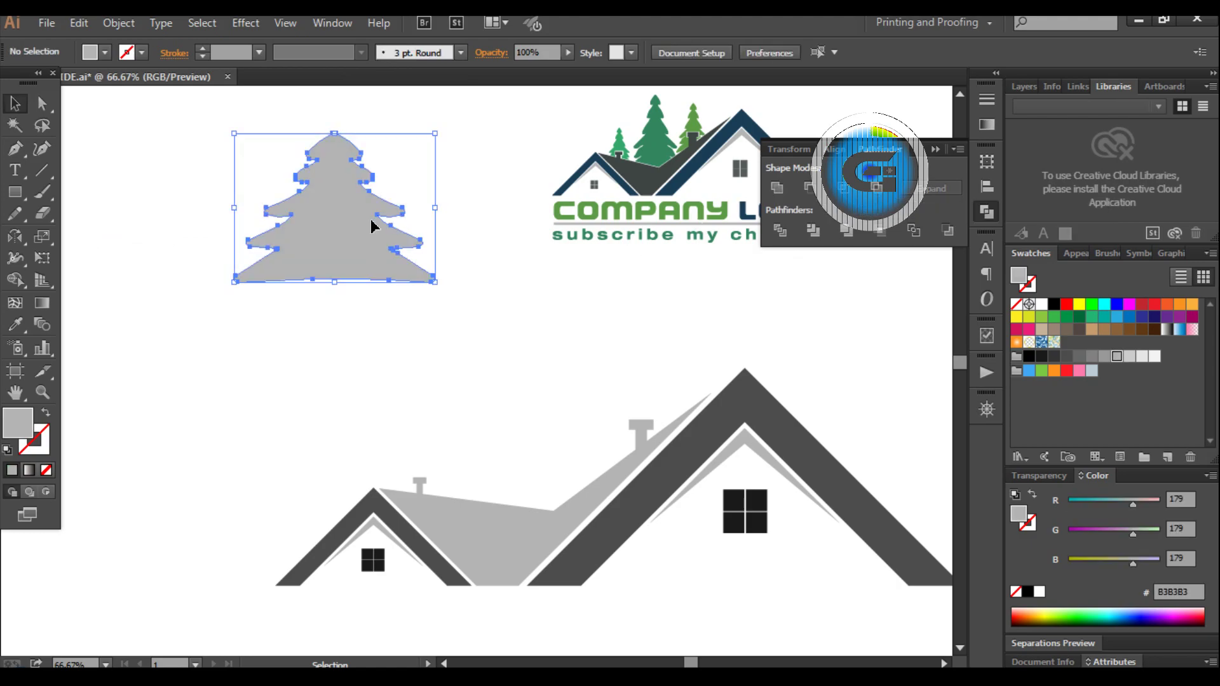
pyautogui.click(1078, 318)
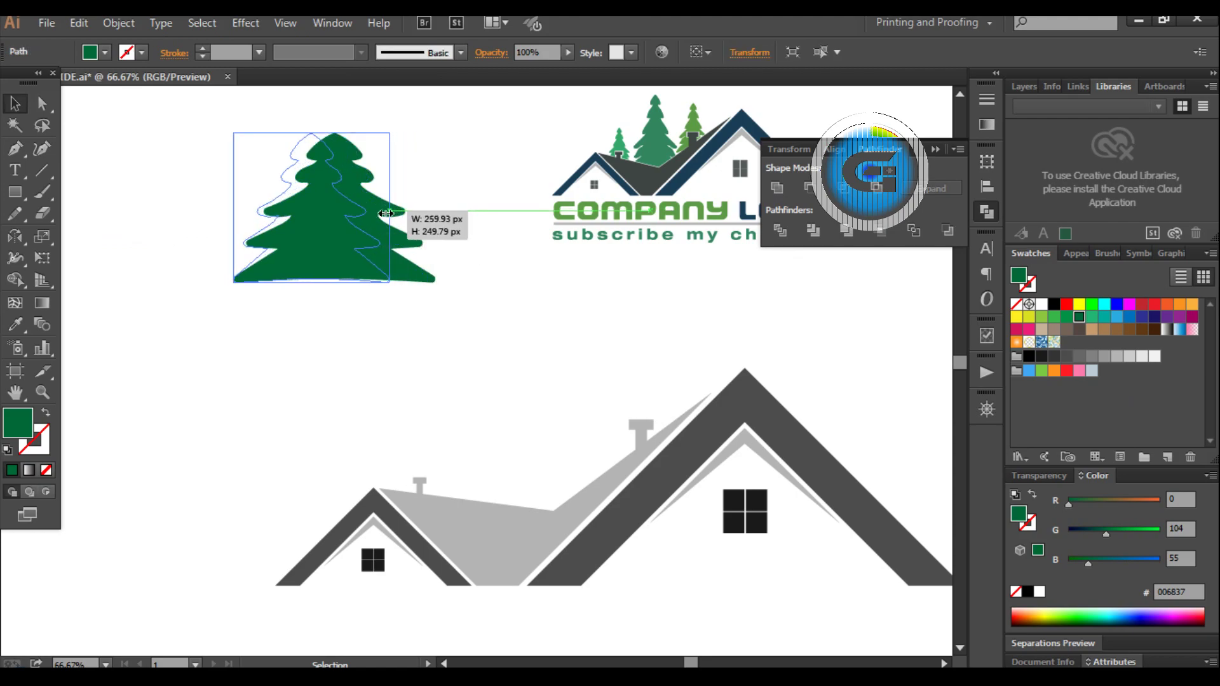
# Make the green pine tree narrower
pyautogui.moveTo(437, 210); pyautogui.dragTo(380, 210)
pyautogui.click(420, 259)
pyautogui.scroll(-1, 410, 254)
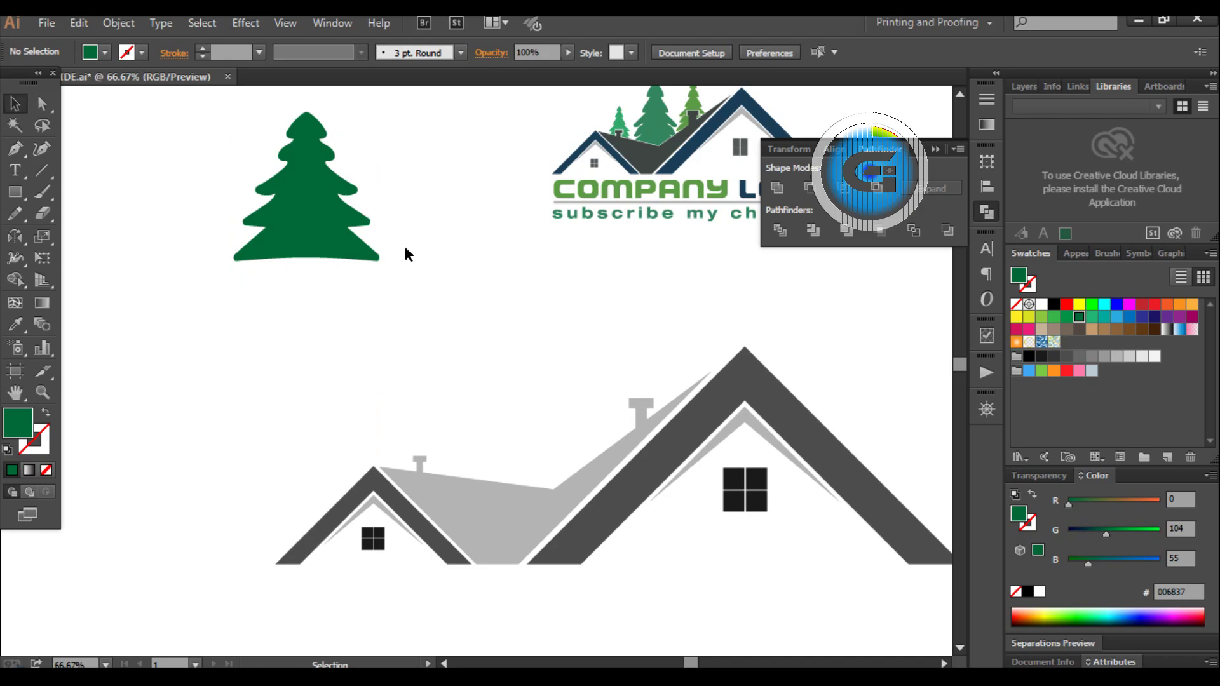
pyautogui.scroll(2, 397, 250)
# Move the pine down toward the roofs, shrink it slightly, and drag out a copy
pyautogui.moveTo(326, 277); pyautogui.dragTo(435, 339)
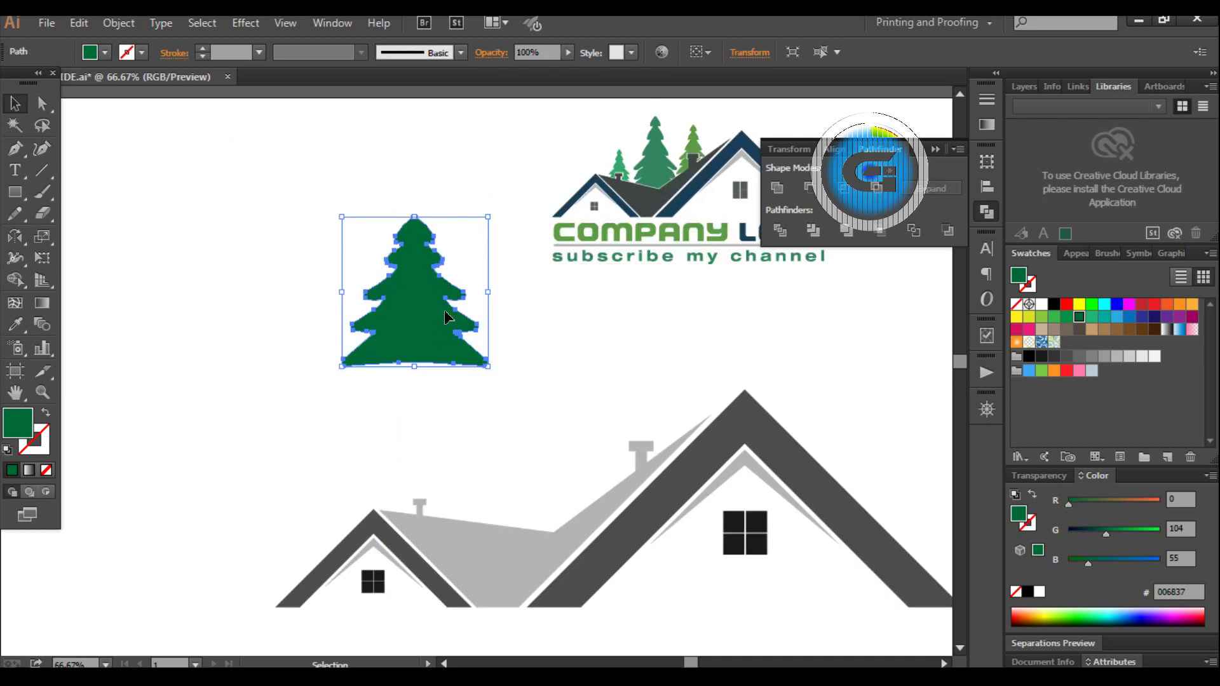
pyautogui.moveTo(487, 218); pyautogui.dragTo(456, 250)
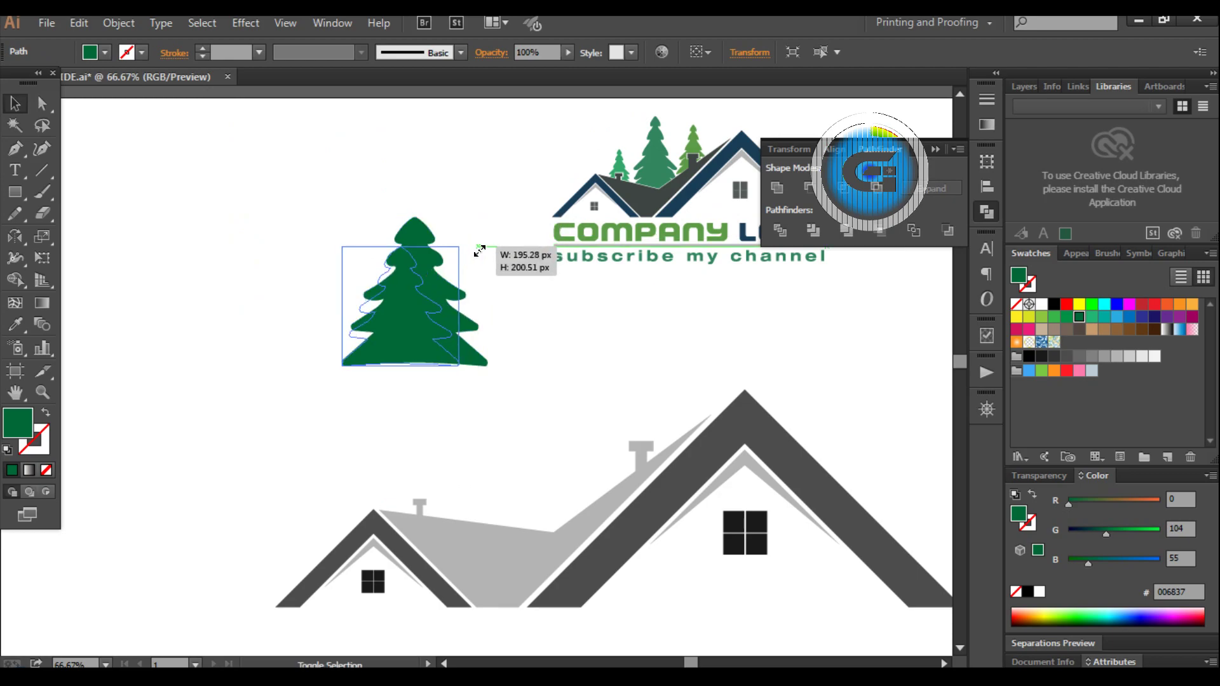
pyautogui.moveTo(457, 309); pyautogui.dragTo(464, 309)
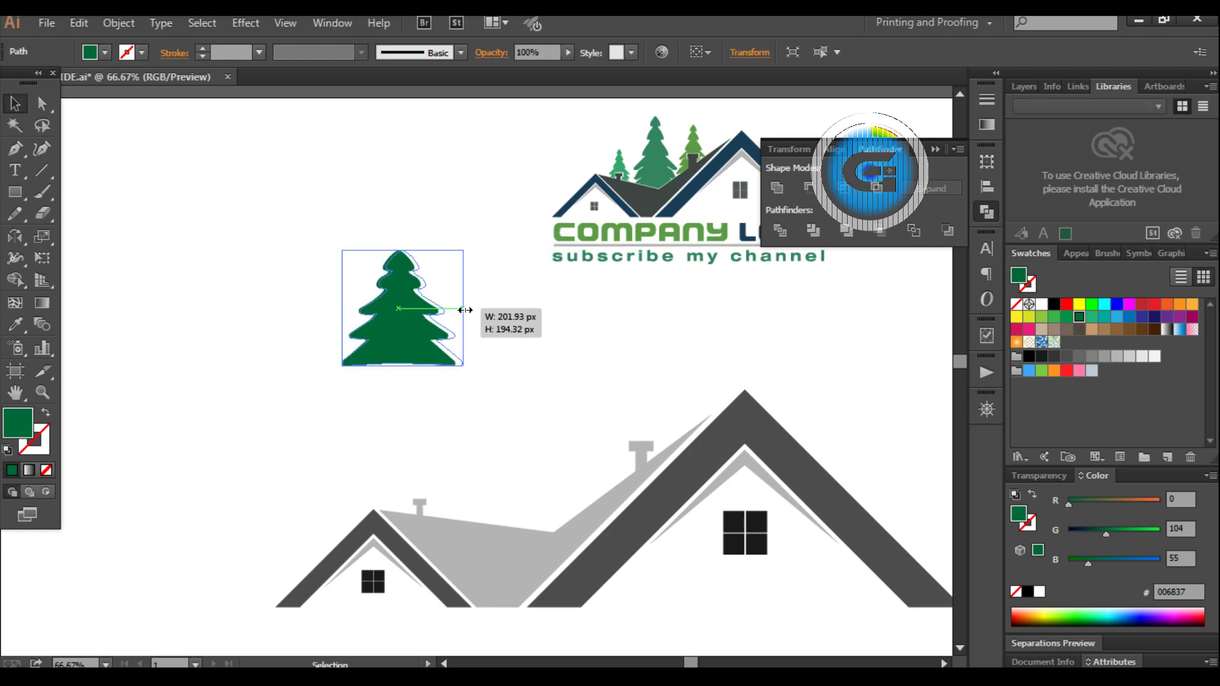
pyautogui.click(496, 340)
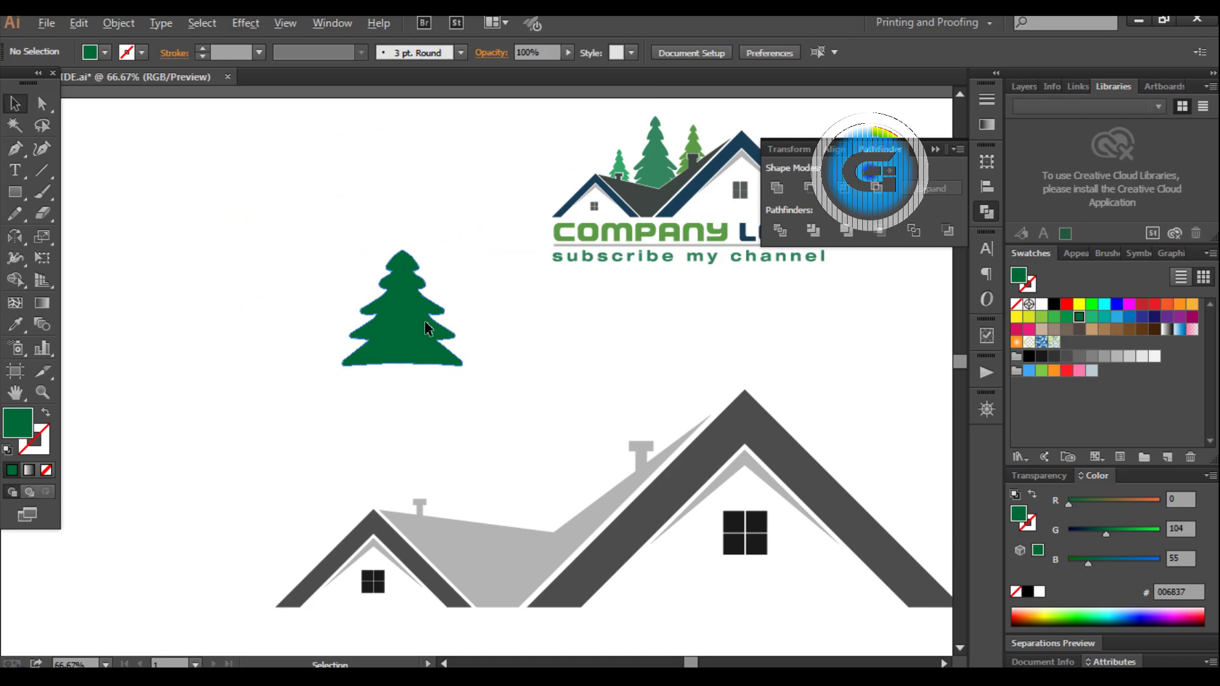
pyautogui.moveTo(425, 328)
pyautogui.mouseDown()
pyautogui.moveTo(305, 333)
pyautogui.moveTo(525, 331)
pyautogui.mouseUp()
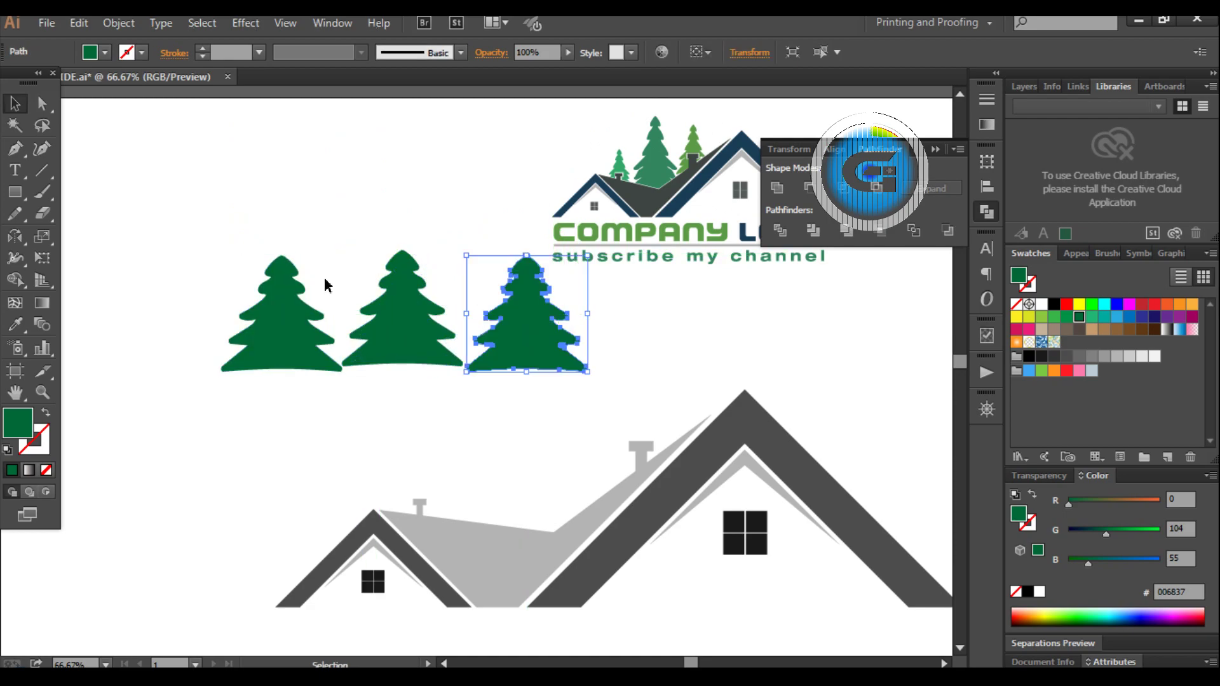
# Shrink the left tree copy, and shrink and narrow the right copy
pyautogui.click(297, 281)
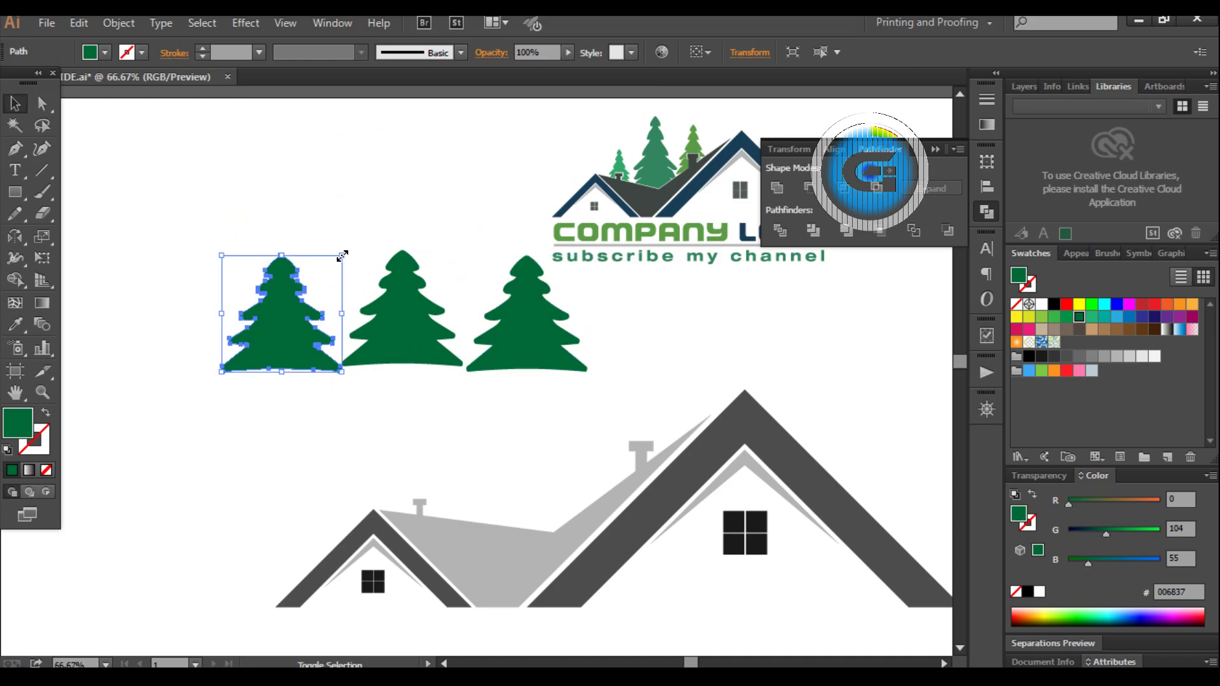
pyautogui.moveTo(342, 256); pyautogui.dragTo(291, 305)
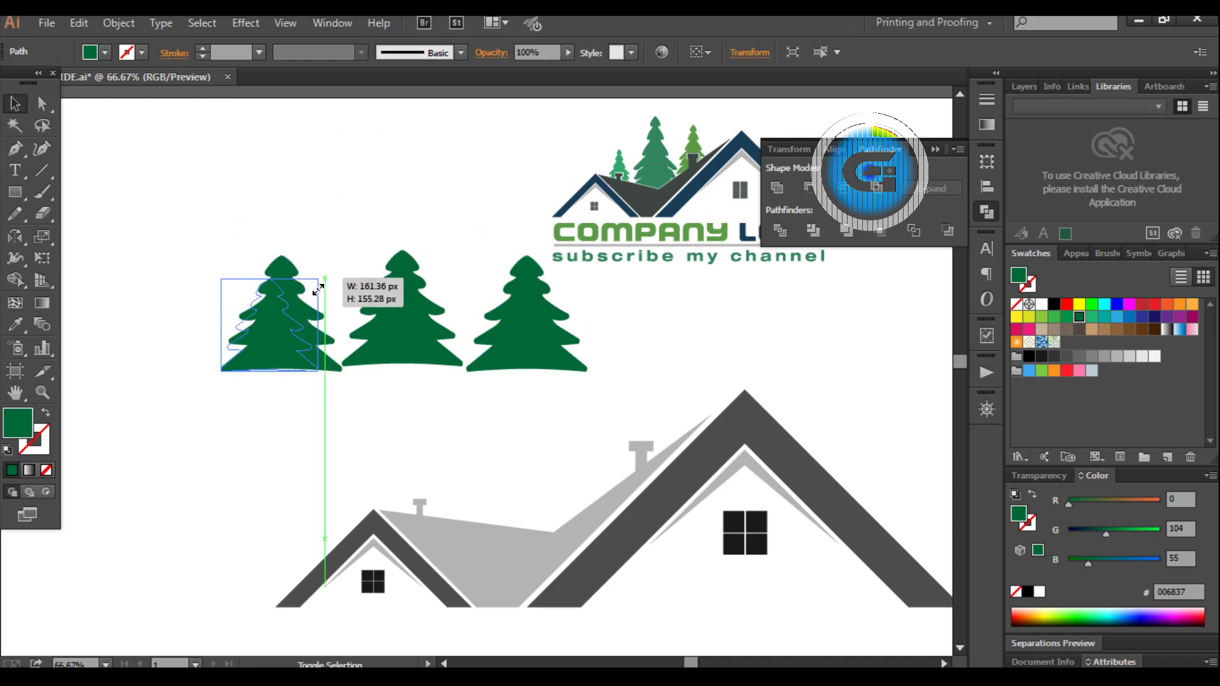
pyautogui.click(509, 335)
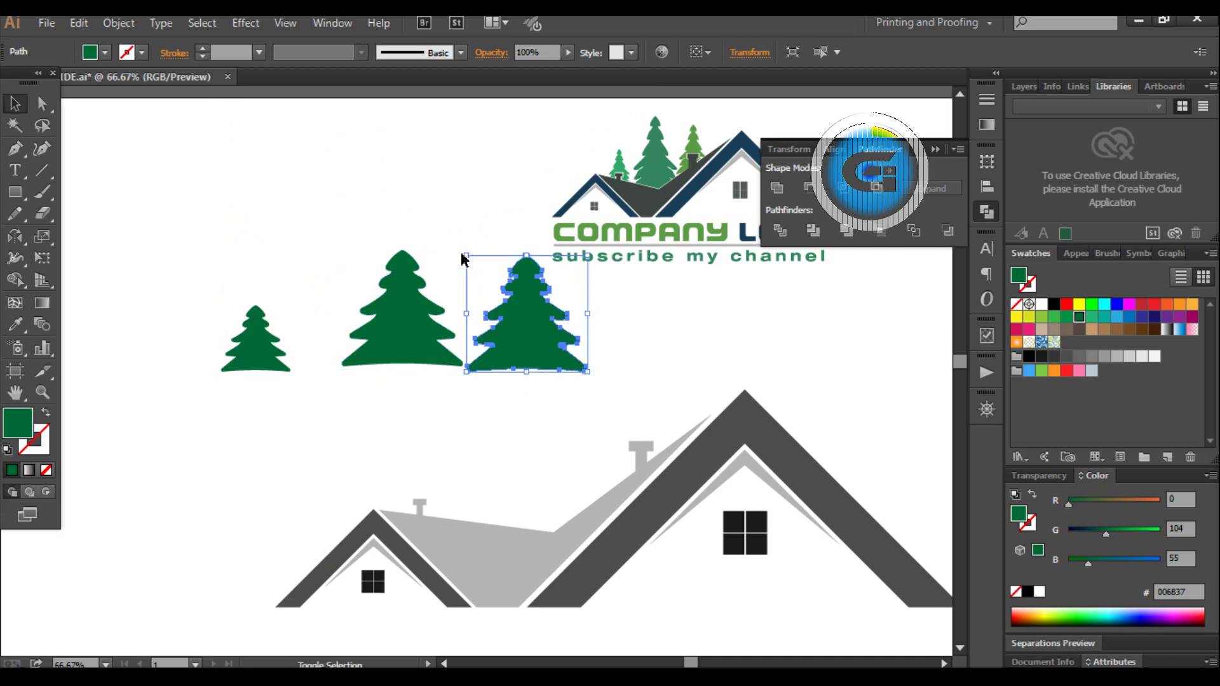
pyautogui.moveTo(477, 269); pyautogui.dragTo(509, 301)
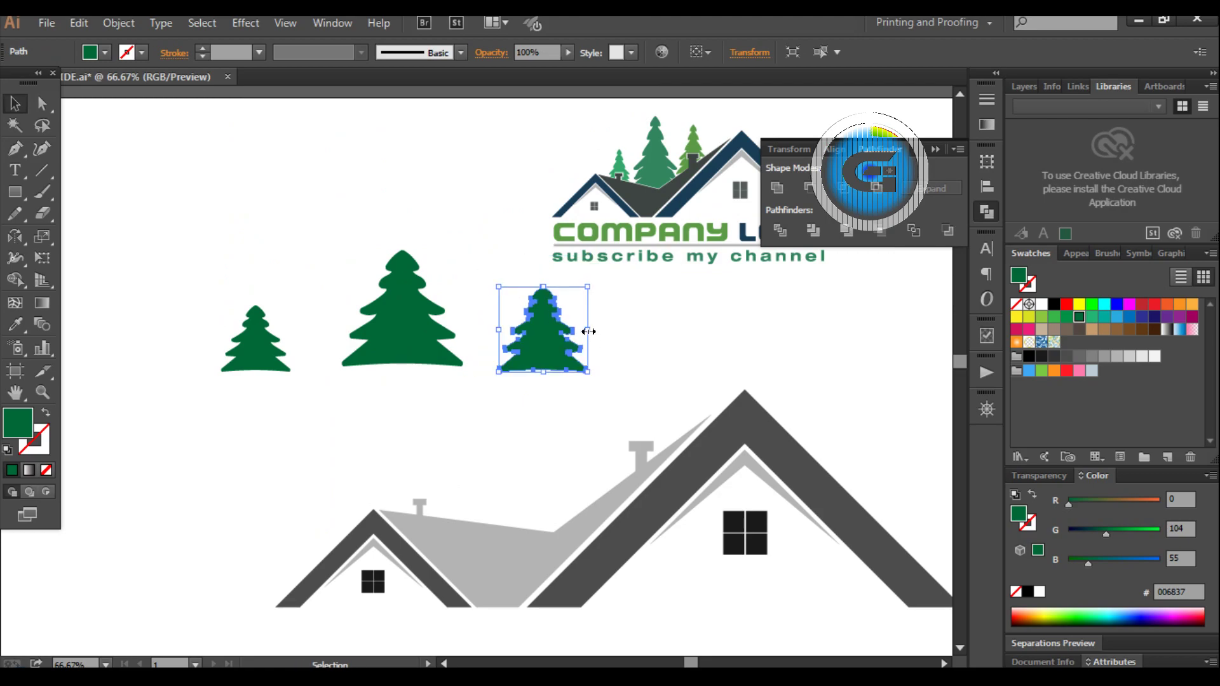
pyautogui.moveTo(586, 332); pyautogui.dragTo(571, 331)
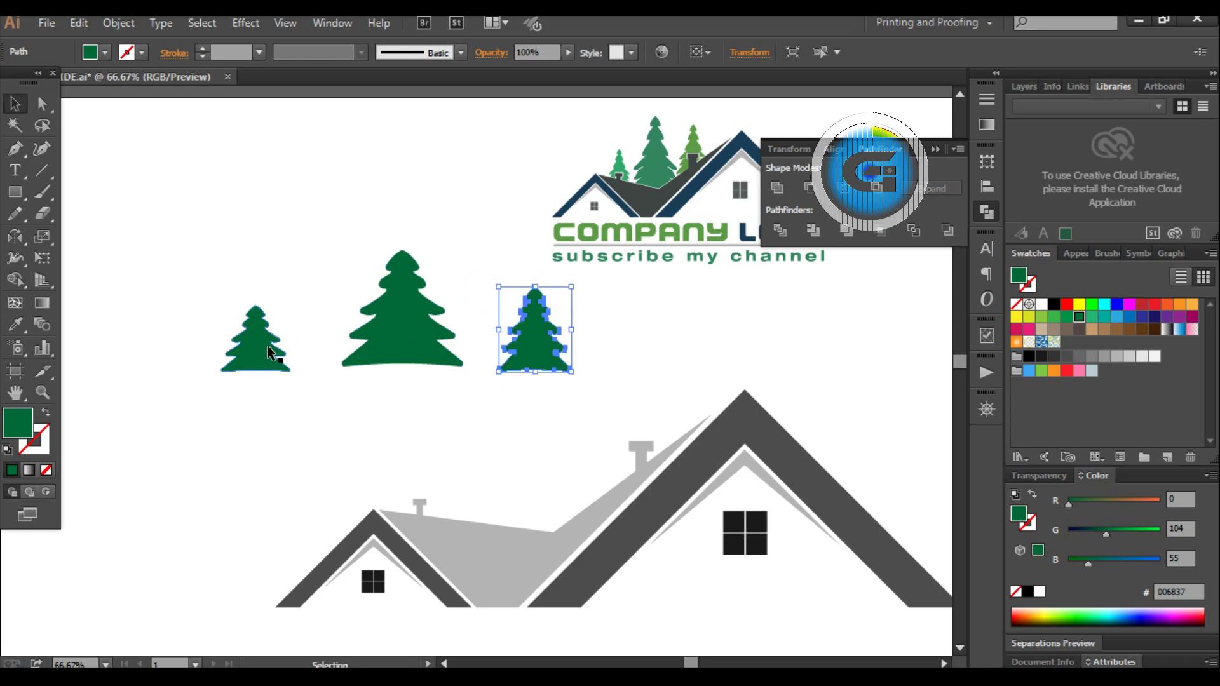
# Narrow the small left tree slightly and shrink the big middle tree
pyautogui.click(239, 349)
pyautogui.moveTo(222, 342); pyautogui.dragTo(232, 343)
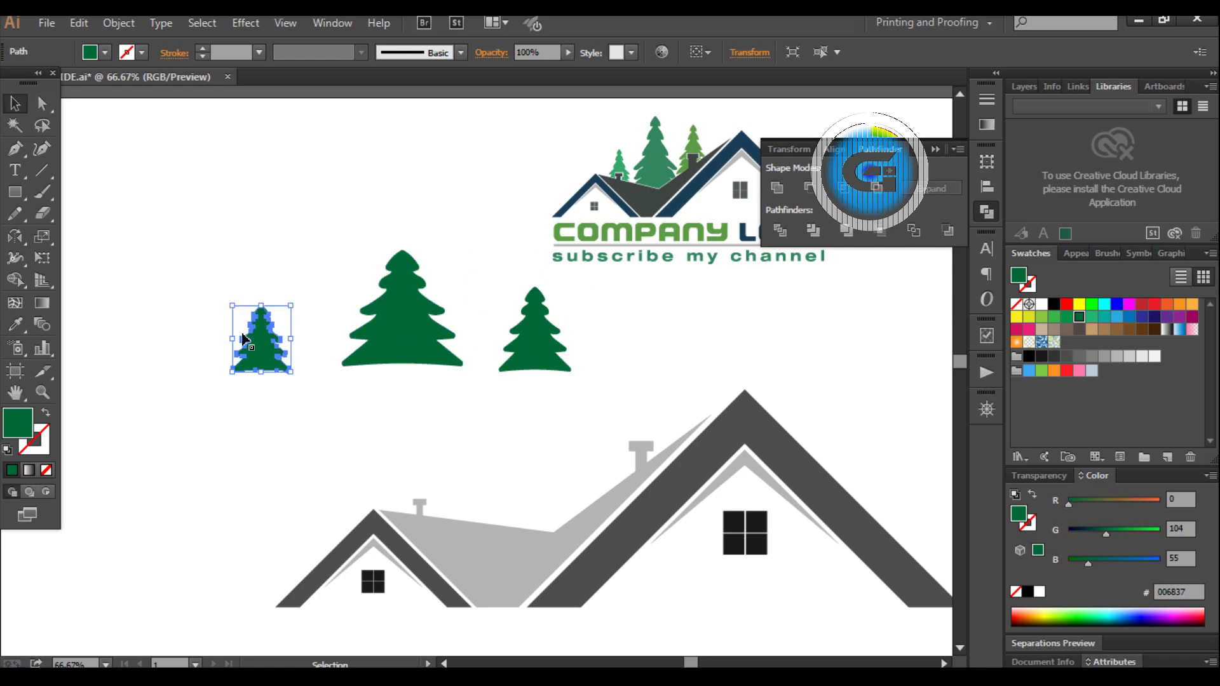
pyautogui.moveTo(292, 308); pyautogui.dragTo(289, 310)
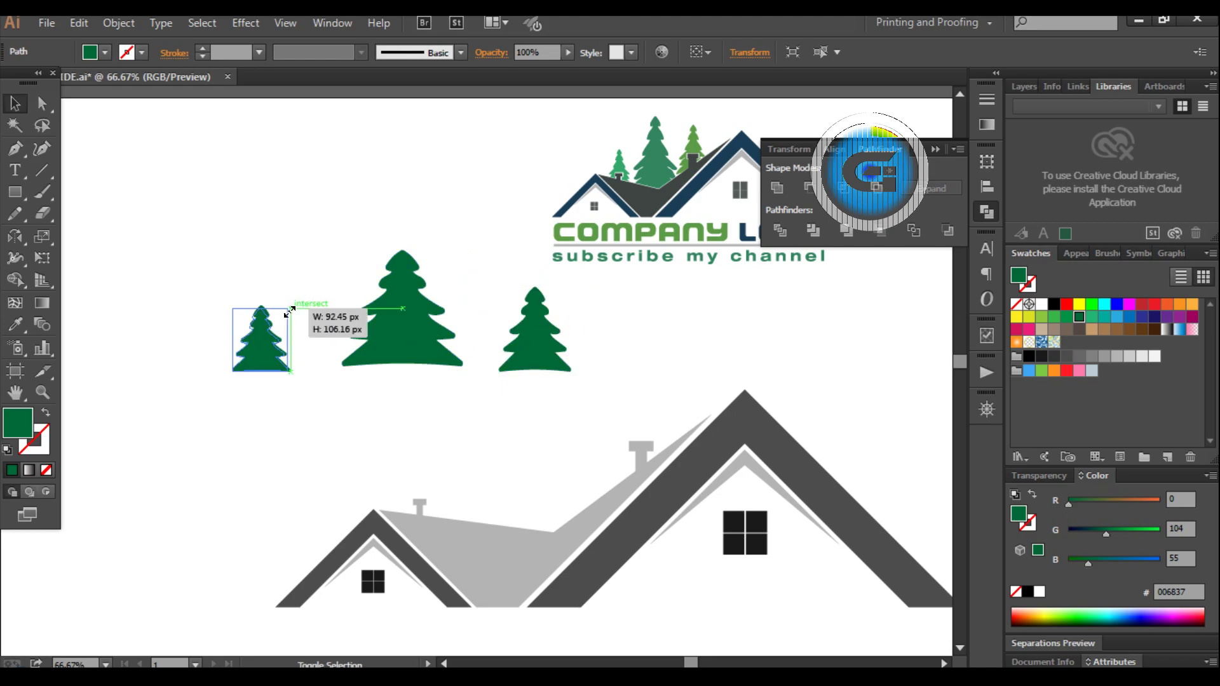
pyautogui.click(321, 402)
pyautogui.click(389, 348)
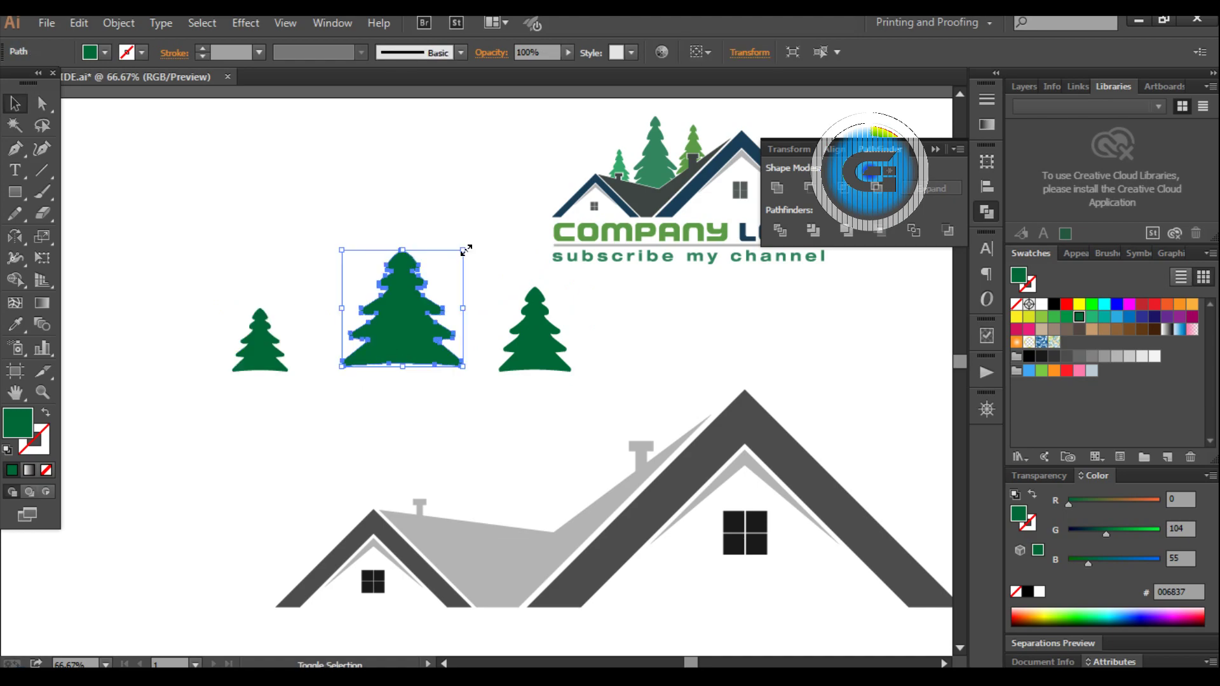
pyautogui.moveTo(466, 250); pyautogui.dragTo(438, 273)
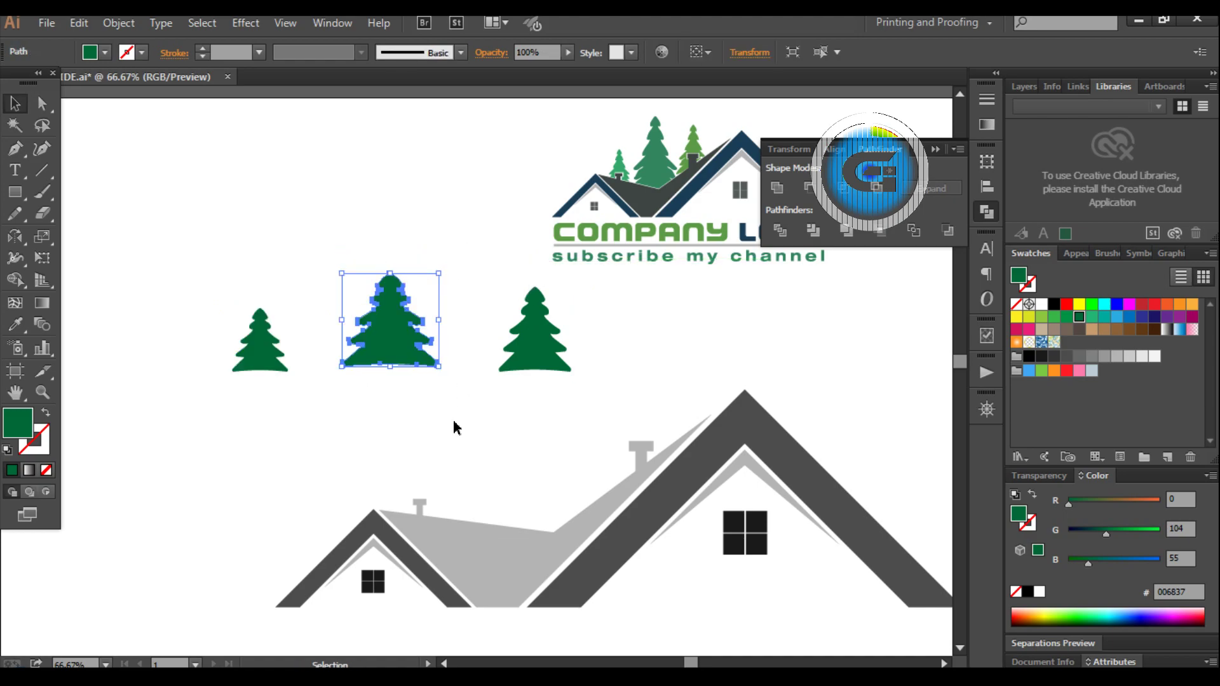
# Move the big middle pine lower and stretch it taller
pyautogui.click(457, 349)
pyautogui.scroll(-1, 458, 349)
pyautogui.moveTo(382, 302); pyautogui.dragTo(542, 471)
pyautogui.scroll(2, 594, 330)
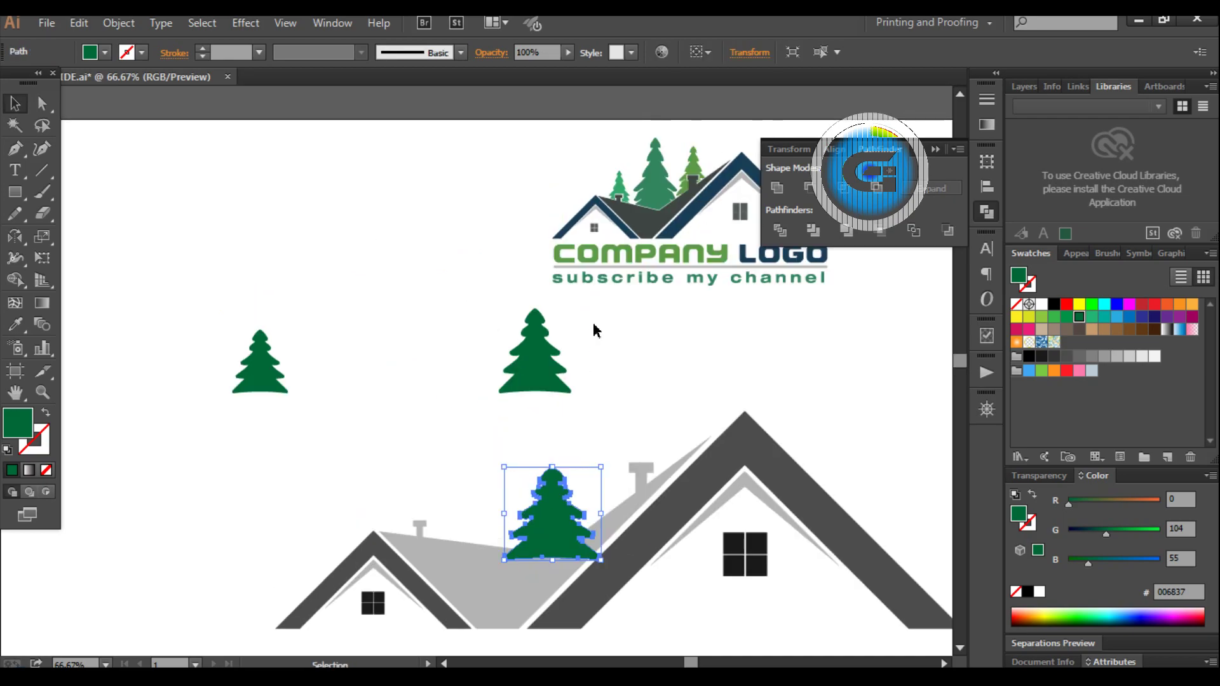
pyautogui.scroll(-2, 594, 330)
pyautogui.moveTo(552, 403)
pyautogui.mouseDown()
pyautogui.moveTo(553, 340)
pyautogui.moveTo(664, 361)
pyautogui.moveTo(637, 437)
pyautogui.moveTo(638, 421)
pyautogui.moveTo(641, 481)
pyautogui.mouseUp()
pyautogui.scroll(1, 552, 355)
pyautogui.click(635, 353)
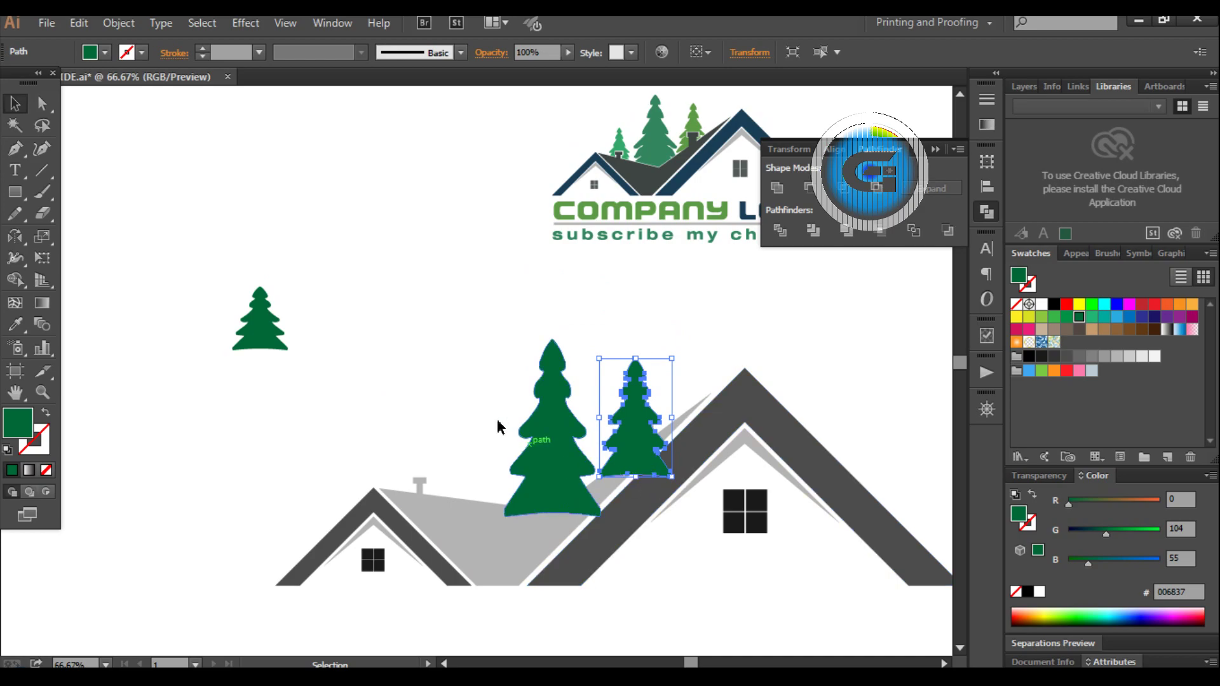
# Set the small pine on the left roof, widen the big pine, and shift the right pine up-left
pyautogui.click(417, 362)
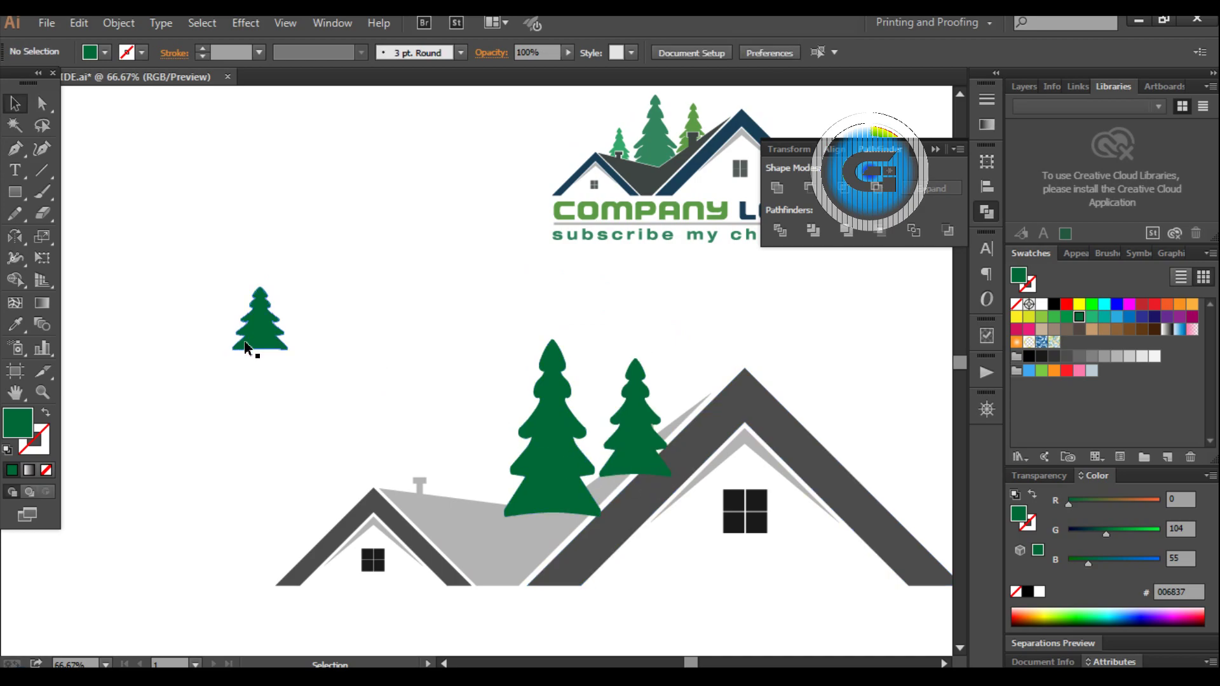
pyautogui.moveTo(255, 349); pyautogui.dragTo(424, 503)
pyautogui.moveTo(551, 511); pyautogui.dragTo(530, 524)
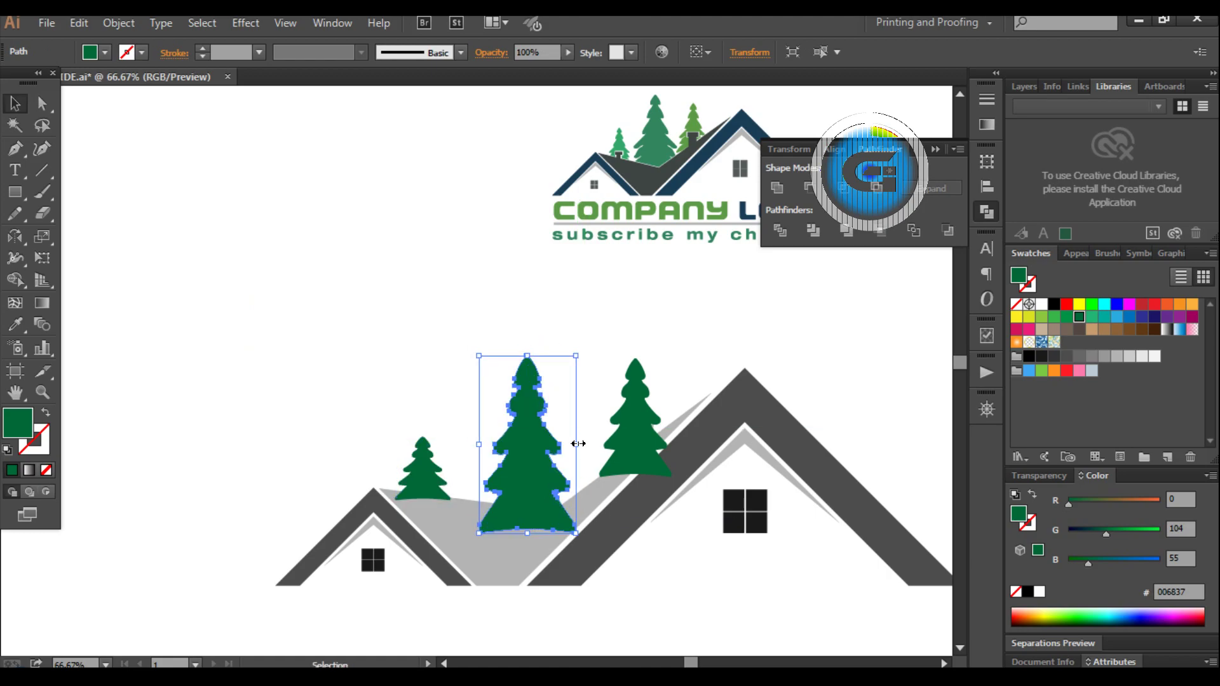
pyautogui.moveTo(578, 444); pyautogui.dragTo(589, 444)
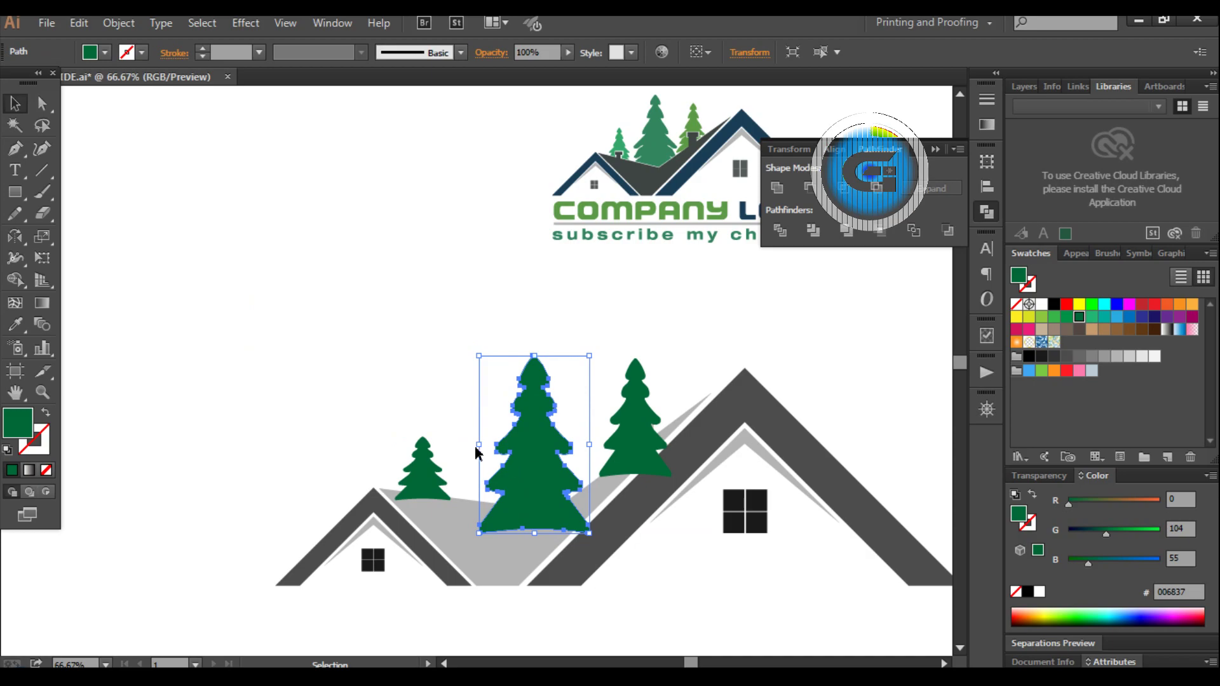
pyautogui.moveTo(479, 446); pyautogui.dragTo(472, 446)
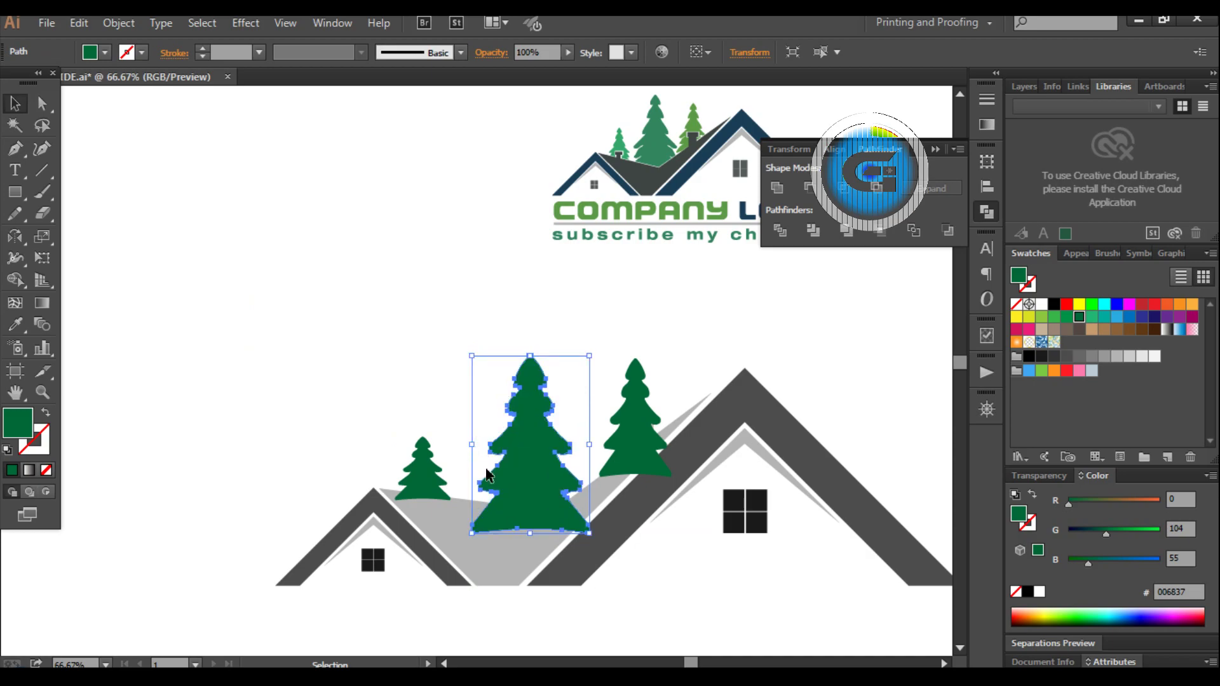
pyautogui.moveTo(536, 481); pyautogui.dragTo(535, 465)
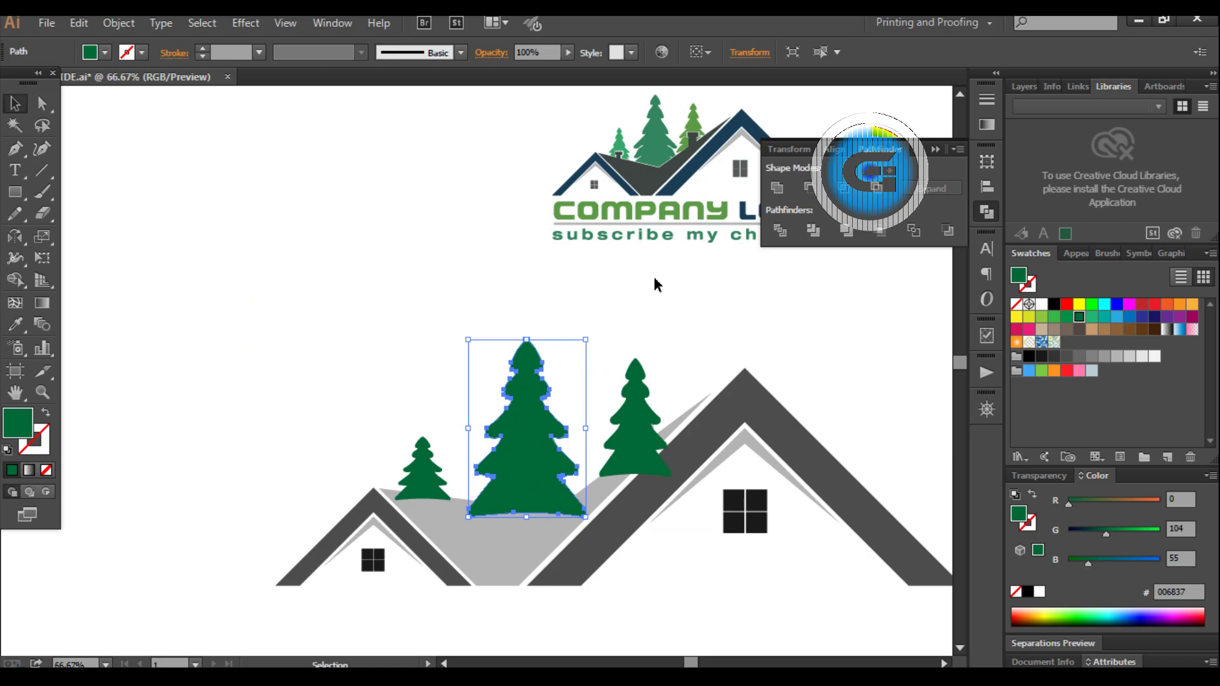
pyautogui.moveTo(631, 421); pyautogui.dragTo(614, 381)
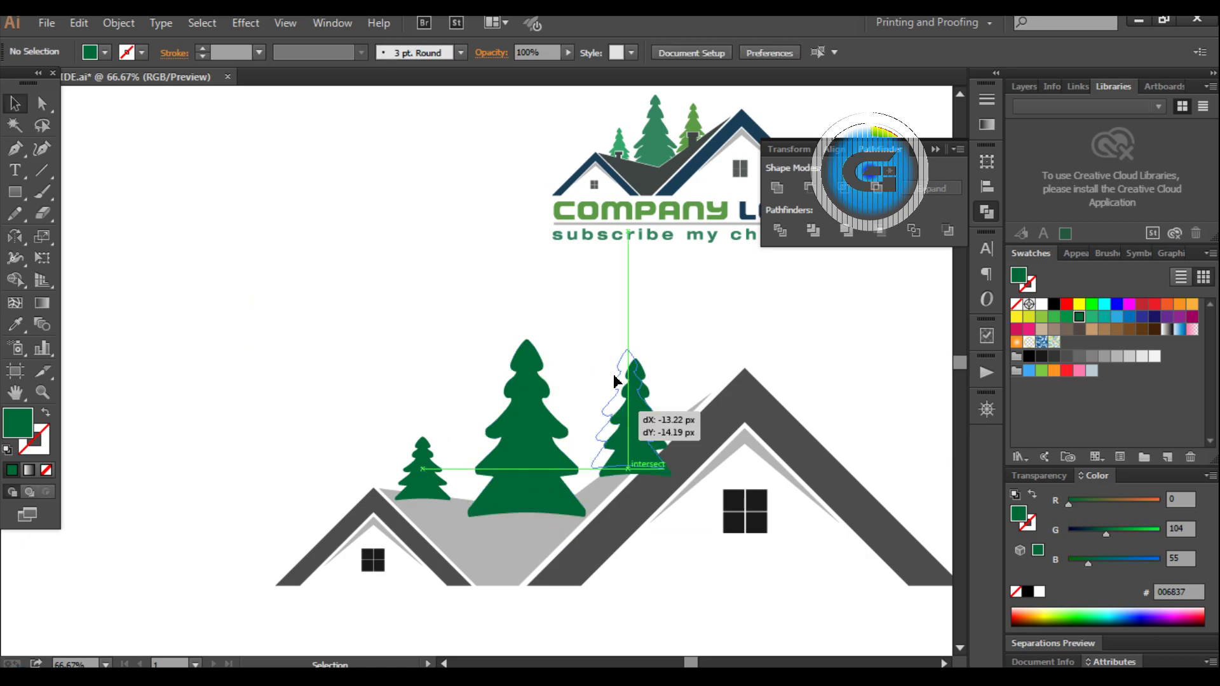
# Send the right pine behind the roof, move it onto the right roof, and lengthen it downward
pyautogui.rightClick(614, 382)
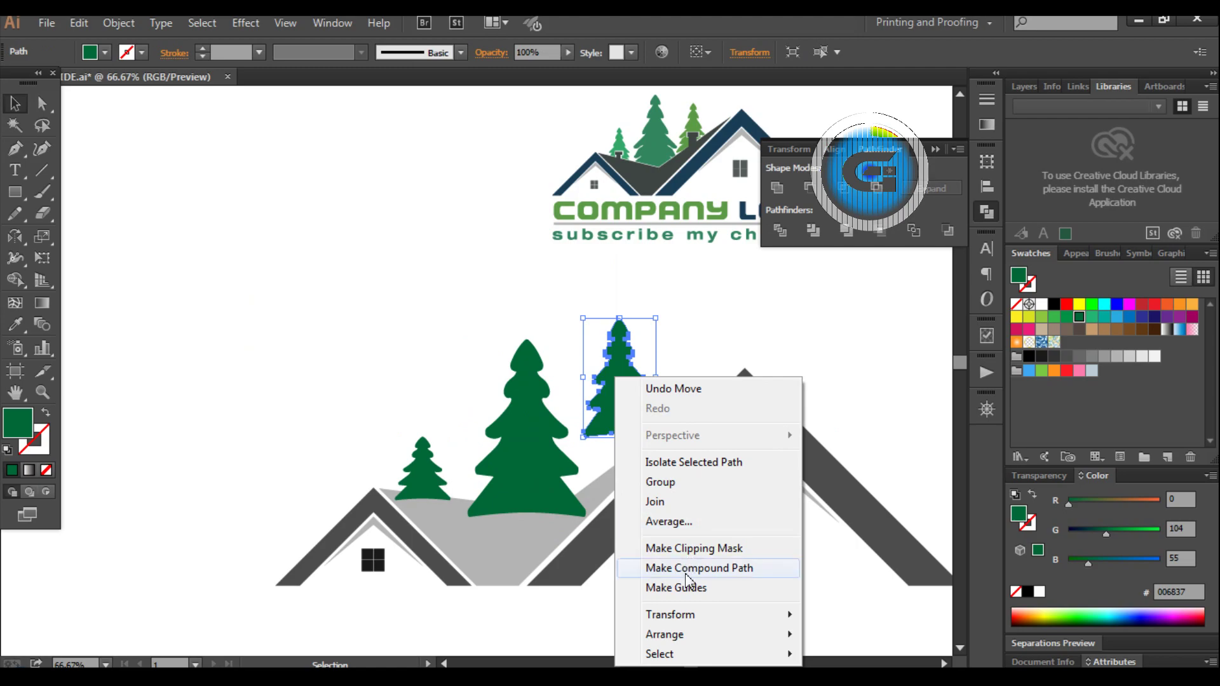
pyautogui.moveTo(665, 634)
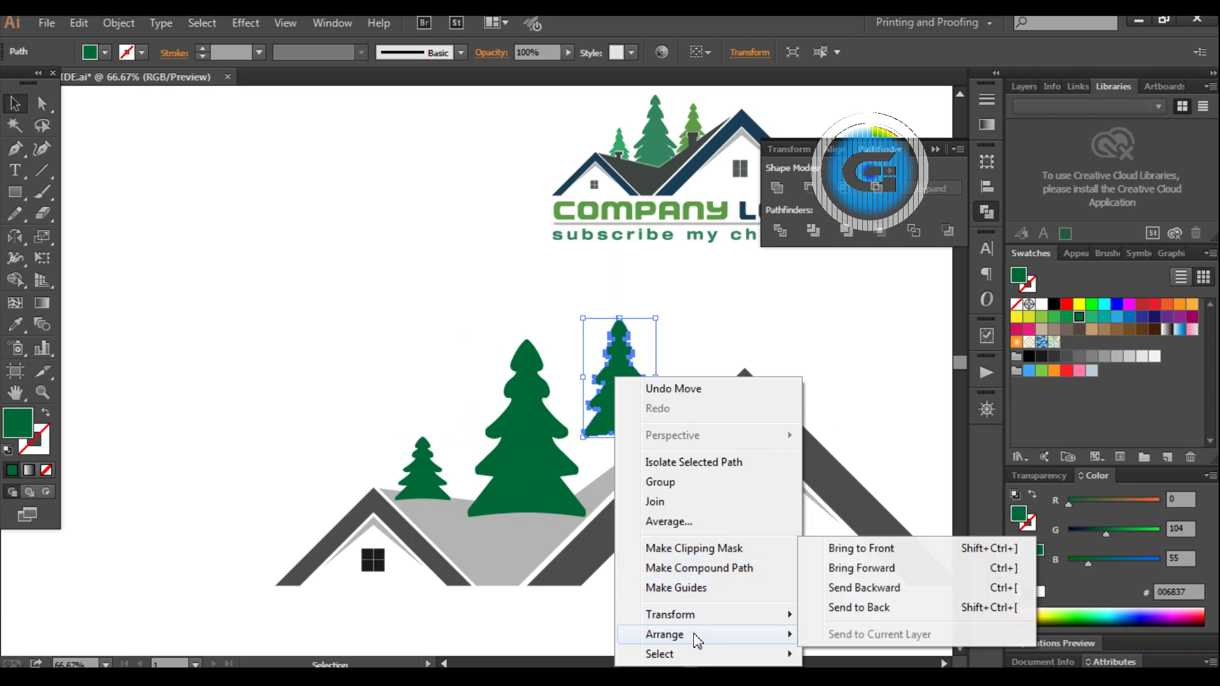
pyautogui.click(834, 608)
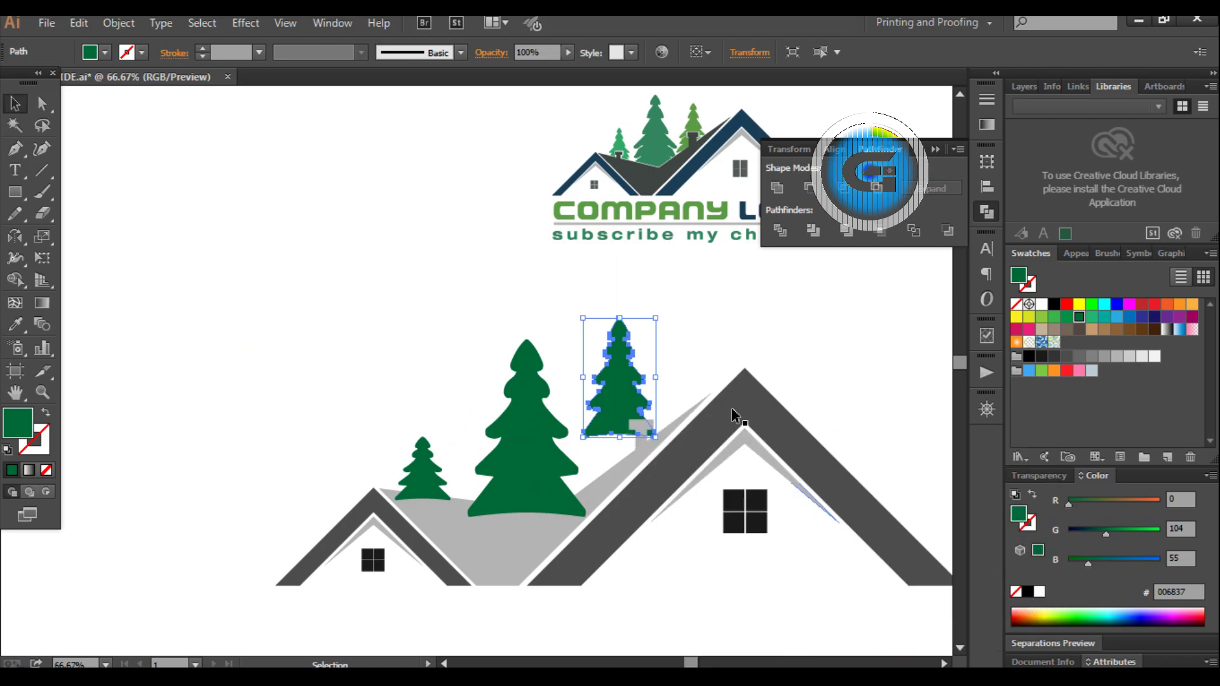
pyautogui.click(710, 352)
pyautogui.moveTo(622, 383)
pyautogui.mouseDown()
pyautogui.moveTo(643, 407)
pyautogui.moveTo(644, 392)
pyautogui.mouseUp()
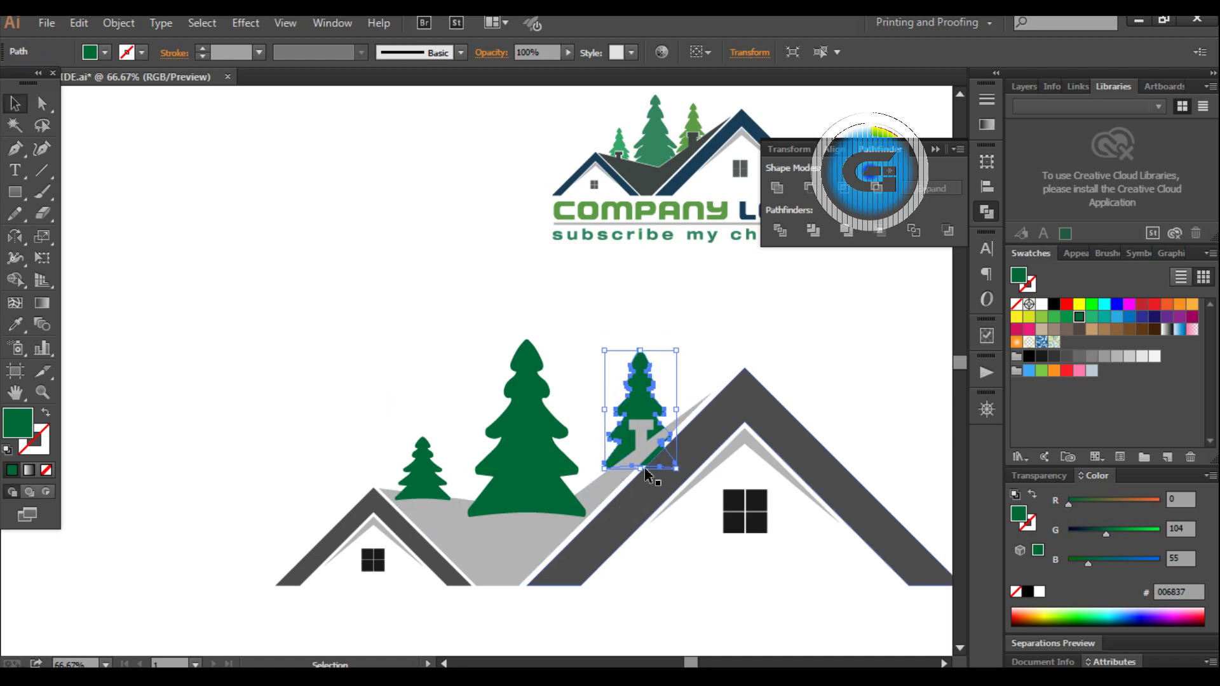
pyautogui.moveTo(640, 467); pyautogui.dragTo(642, 475)
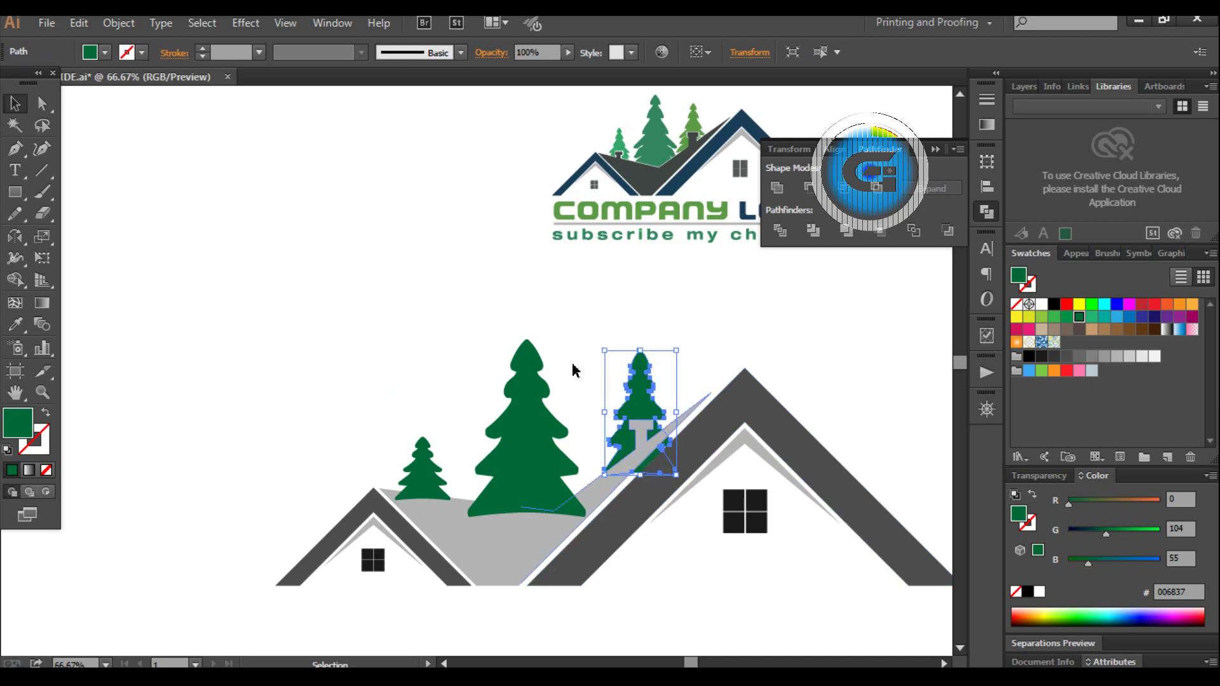
pyautogui.click(570, 332)
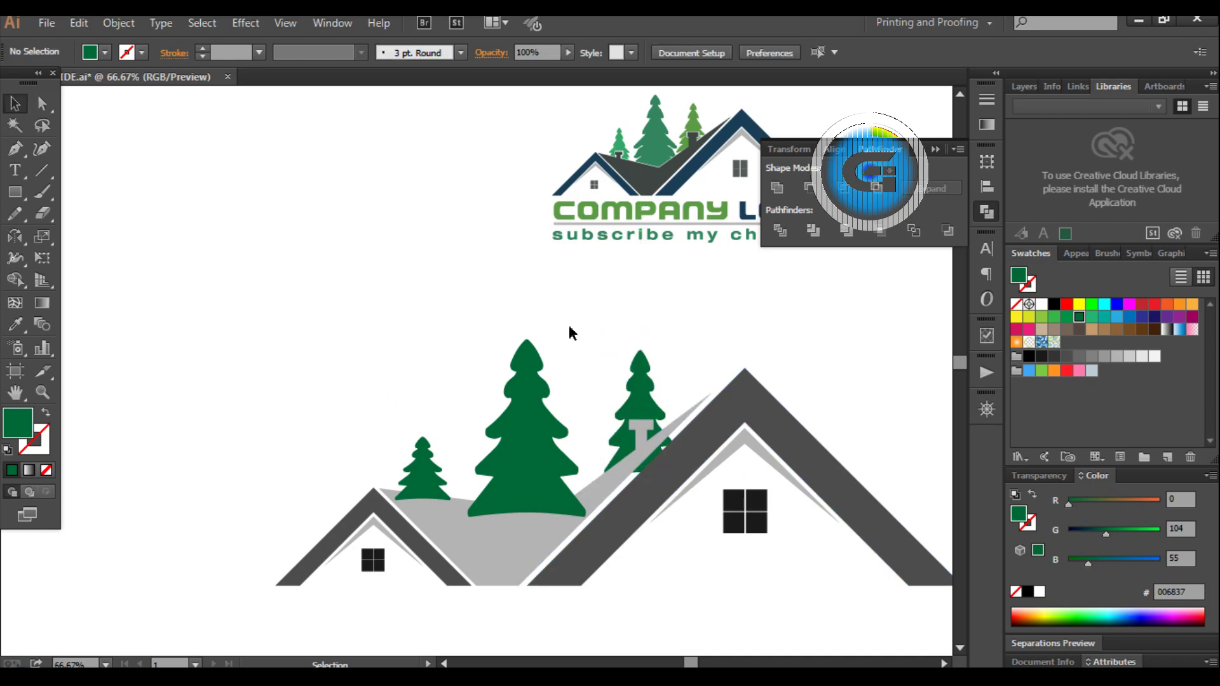
# Send the large middle pine and the small left pine to the back
pyautogui.click(524, 430)
pyautogui.rightClick(524, 429)
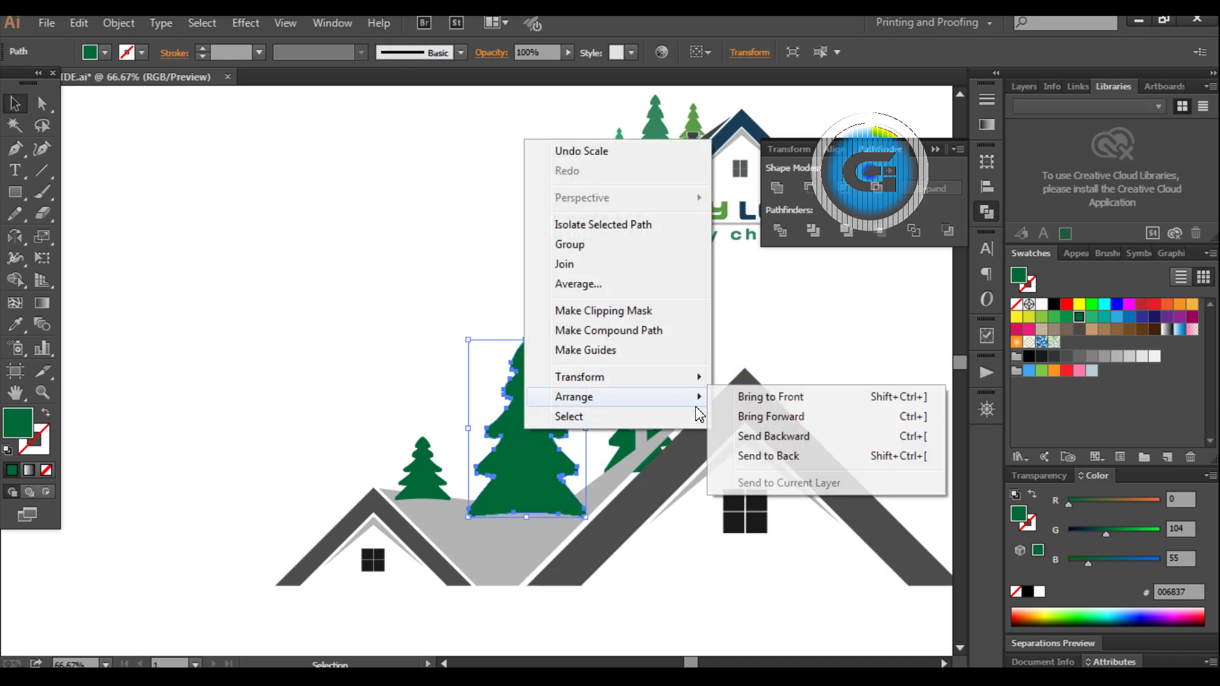
pyautogui.click(750, 454)
pyautogui.click(463, 351)
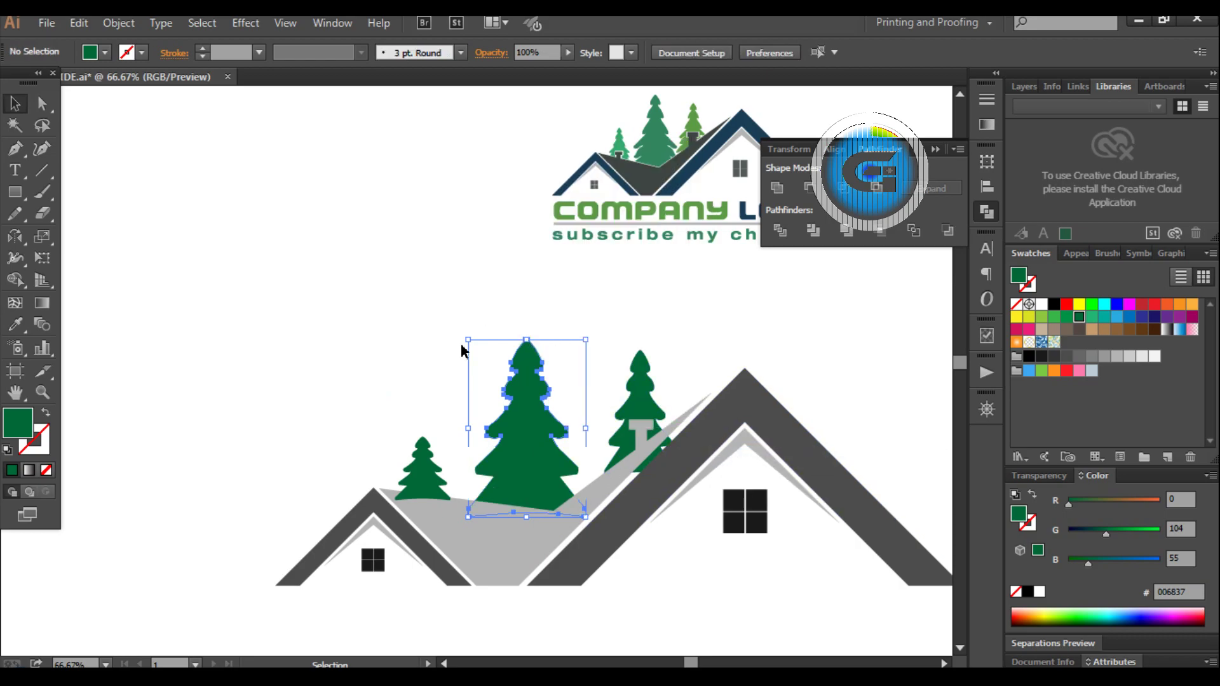
pyautogui.click(436, 465)
pyautogui.rightClick(434, 464)
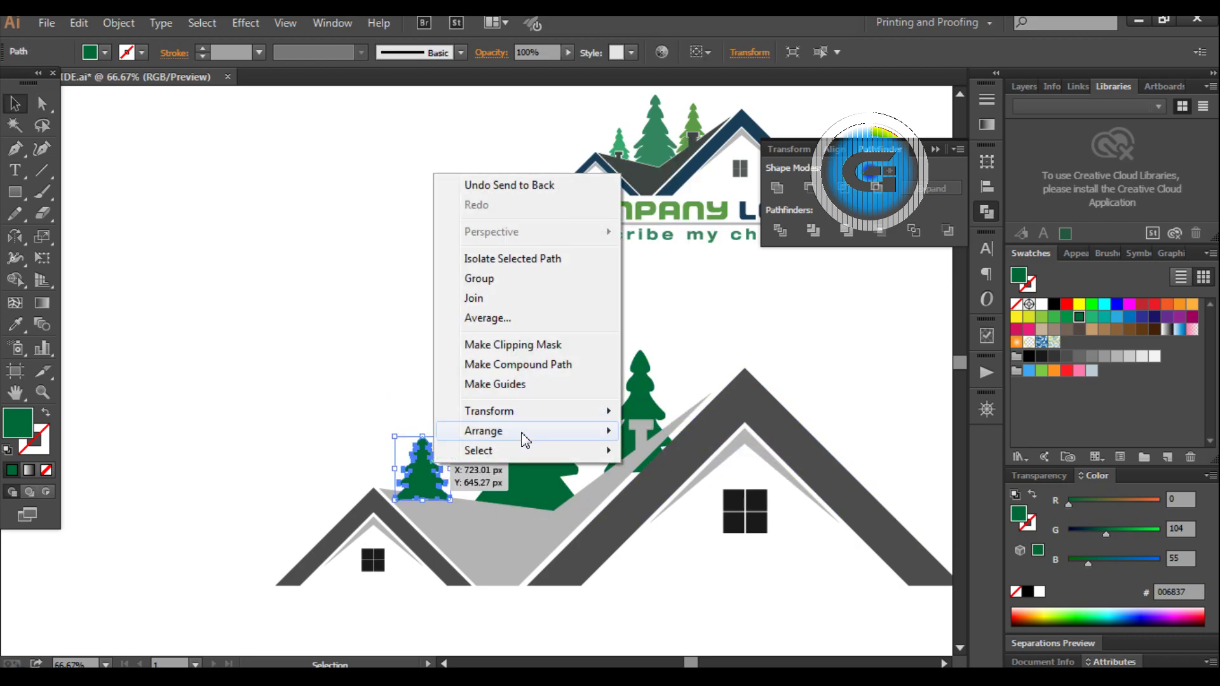
pyautogui.click(655, 497)
pyautogui.click(399, 335)
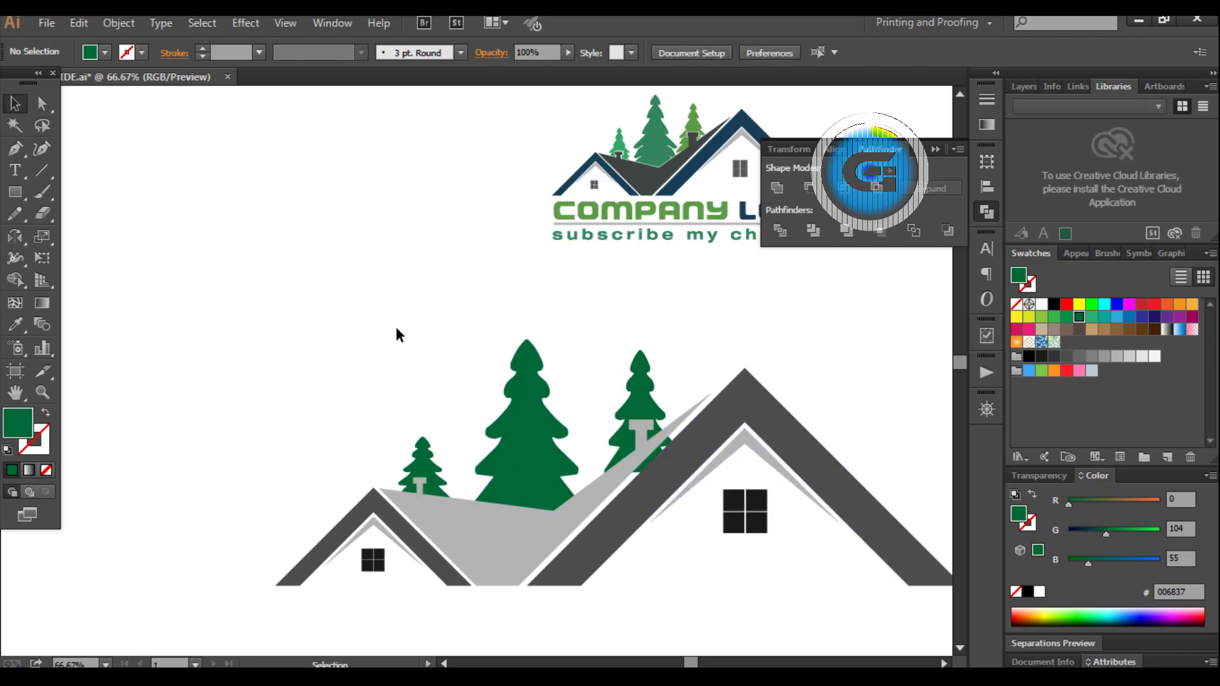
# Widen the large central pine leftward, raise its top, and nudge the right pine
pyautogui.click(435, 463)
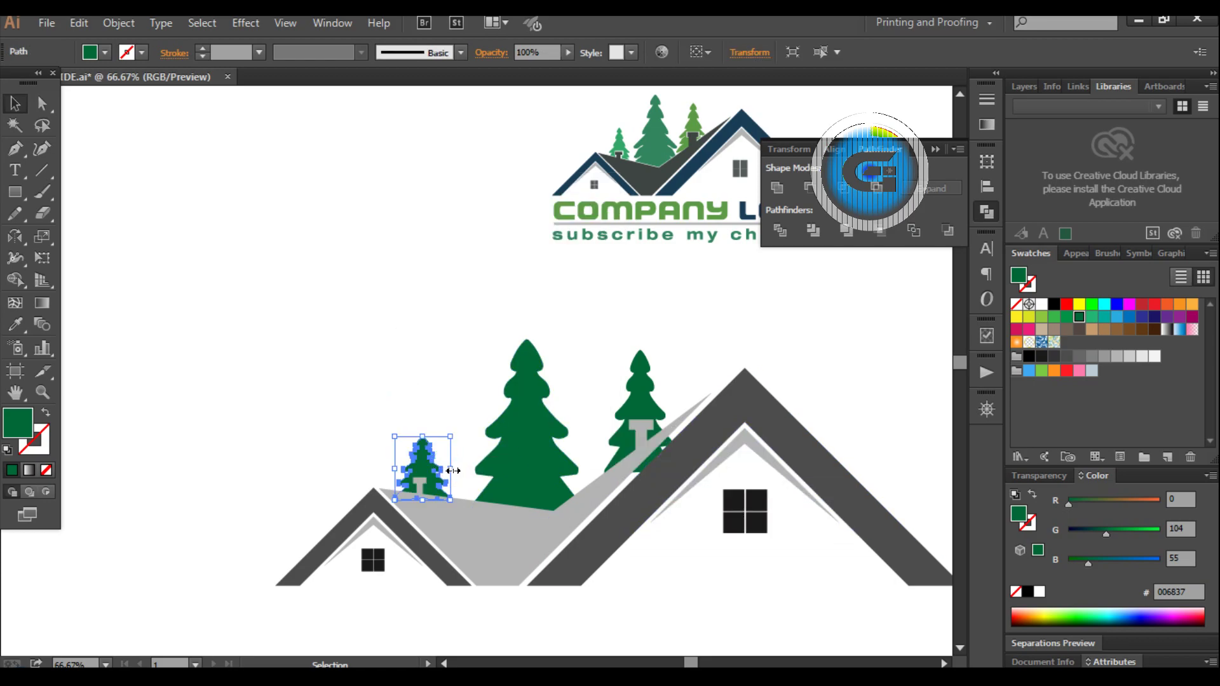
pyautogui.click(463, 399)
pyautogui.click(517, 463)
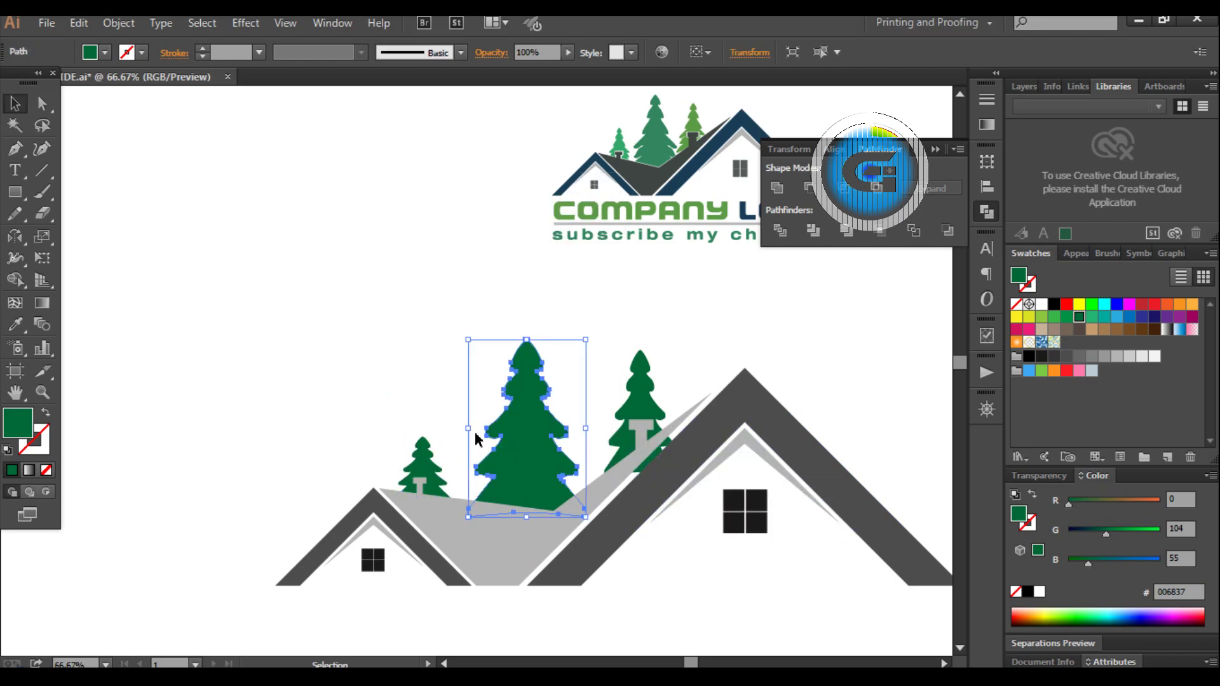
pyautogui.moveTo(470, 433); pyautogui.dragTo(456, 432)
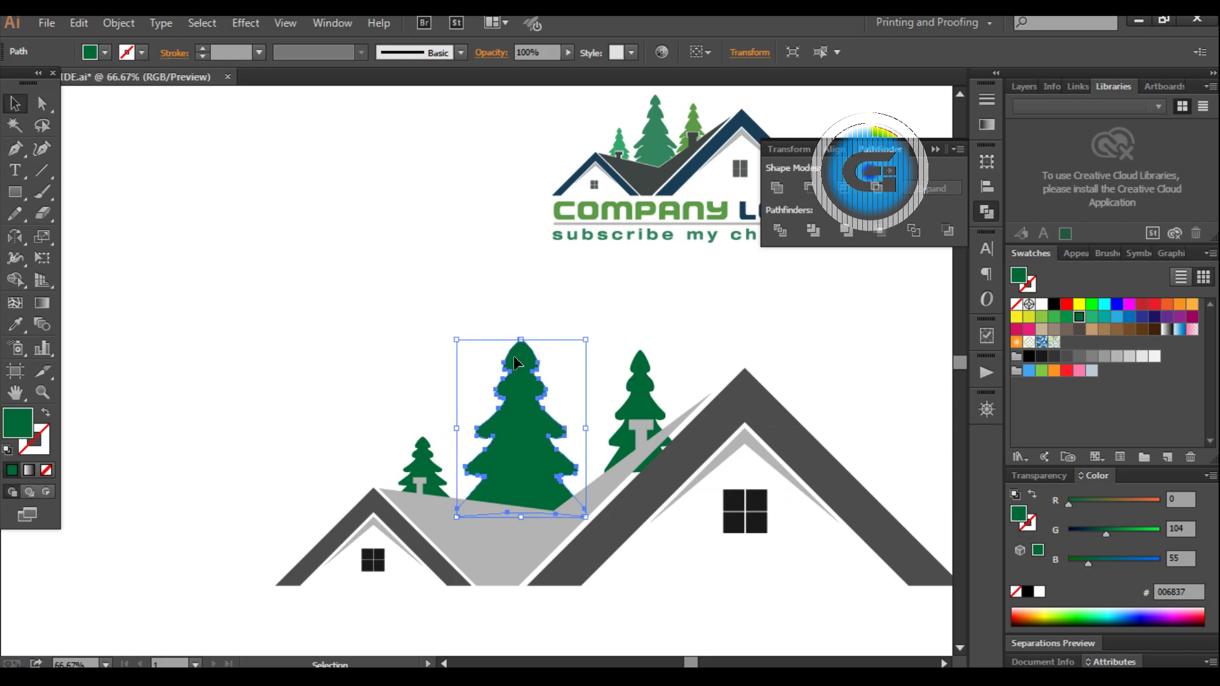
pyautogui.moveTo(520, 342); pyautogui.dragTo(520, 314)
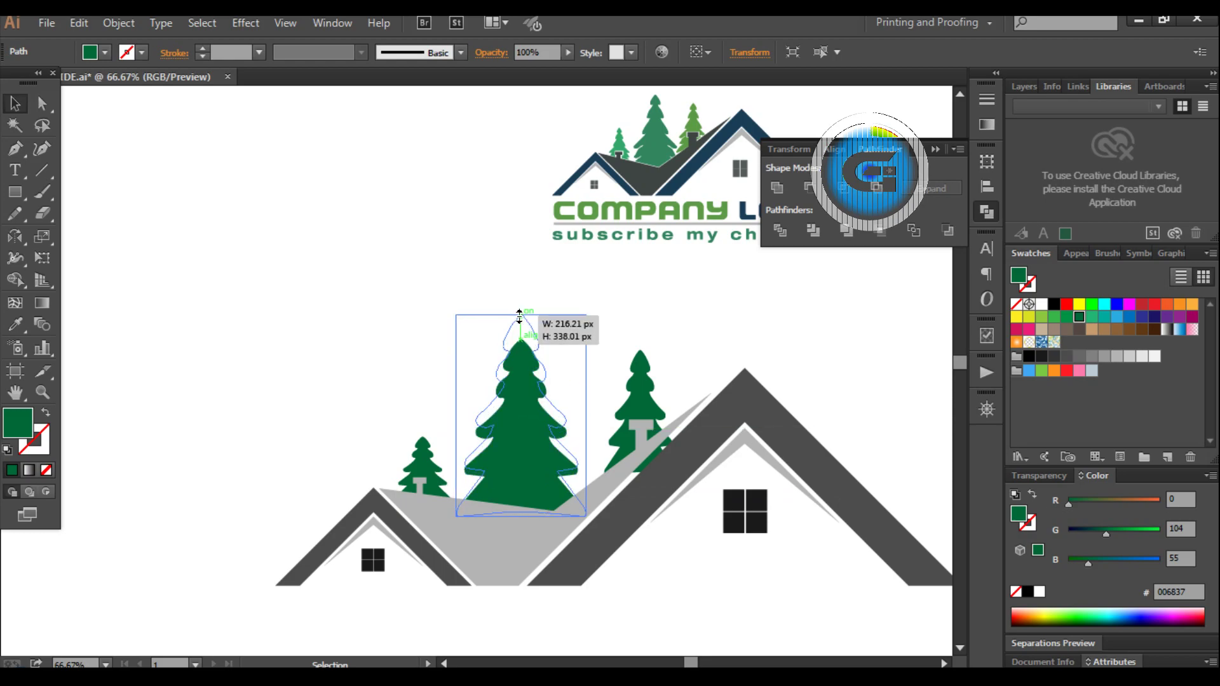
pyautogui.click(641, 394)
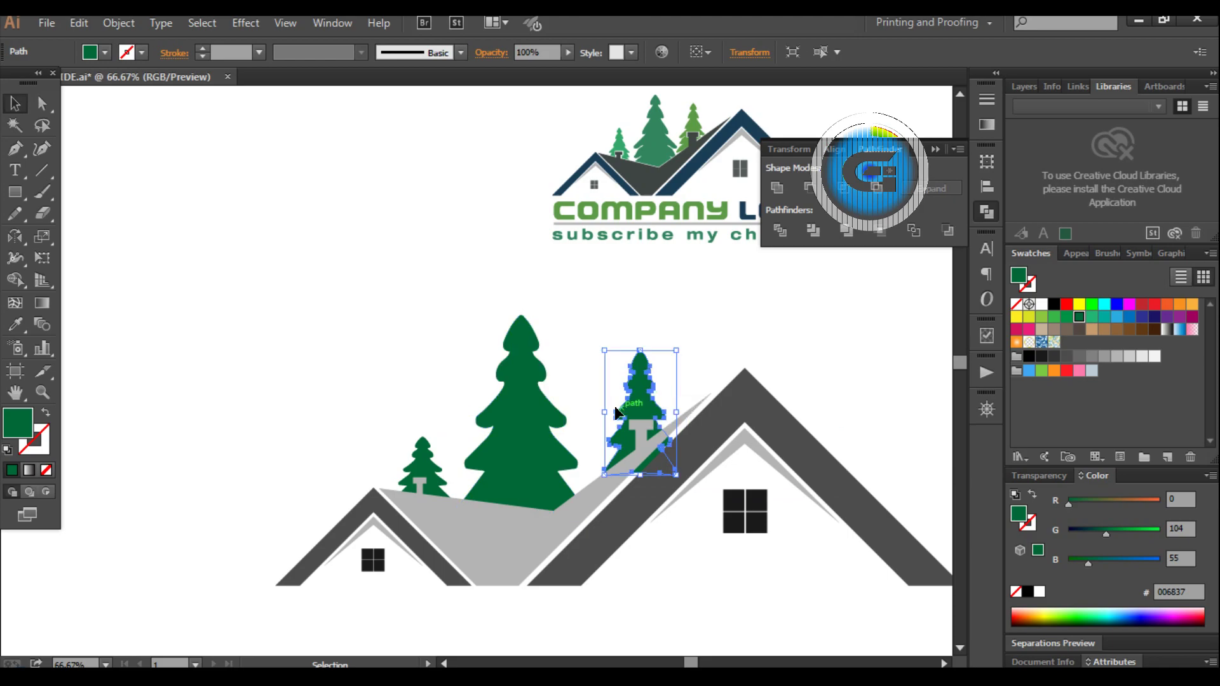
pyautogui.moveTo(639, 406)
pyautogui.mouseDown()
pyautogui.moveTo(617, 410)
pyautogui.moveTo(642, 406)
pyautogui.mouseUp()
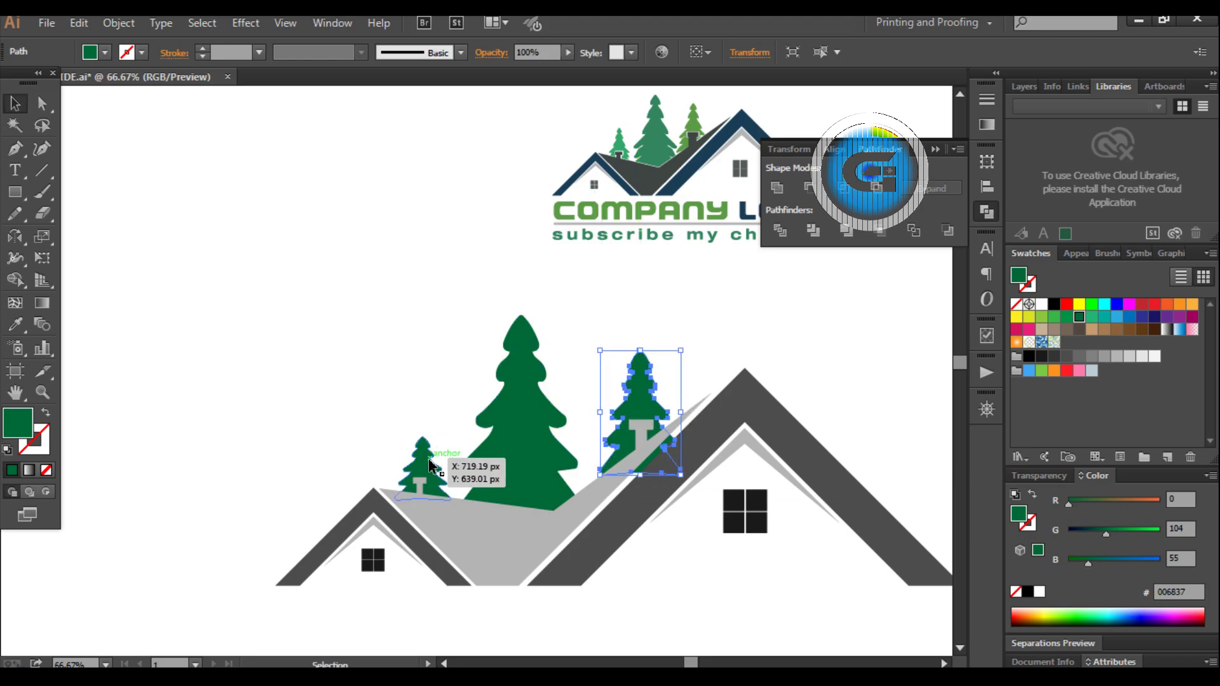
# Make the small left pine taller and wider
pyautogui.click(421, 474)
pyautogui.moveTo(422, 437); pyautogui.dragTo(423, 416)
pyautogui.moveTo(452, 462); pyautogui.dragTo(425, 471)
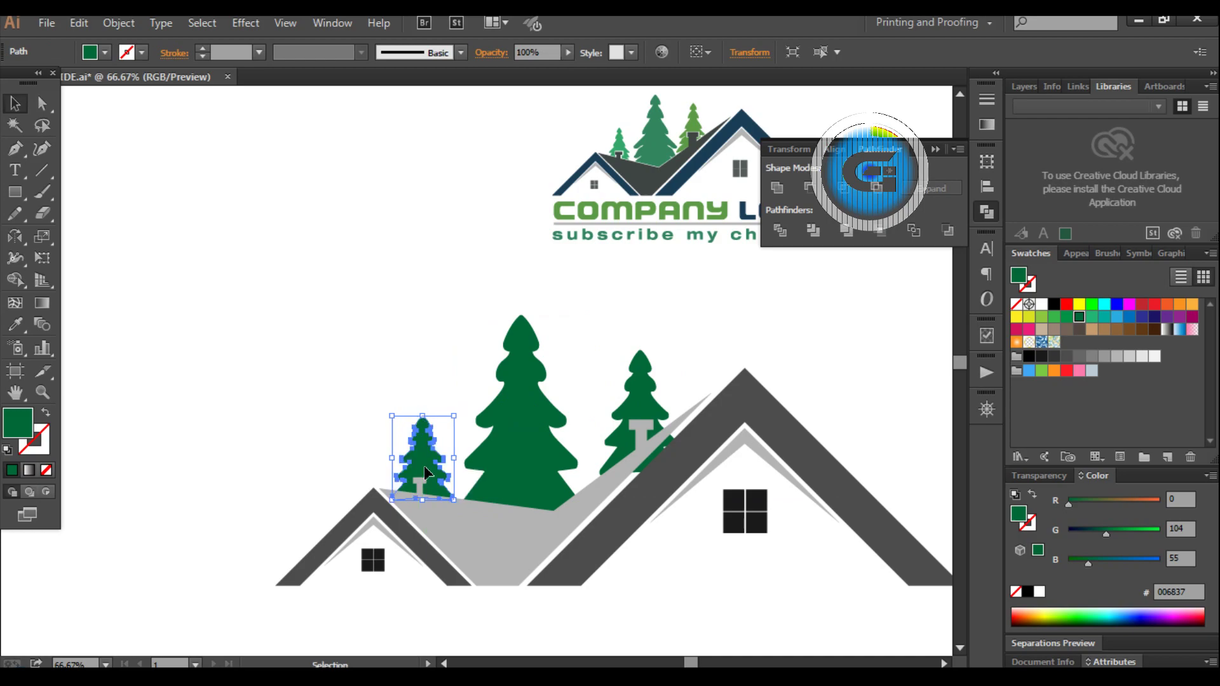
pyautogui.click(638, 321)
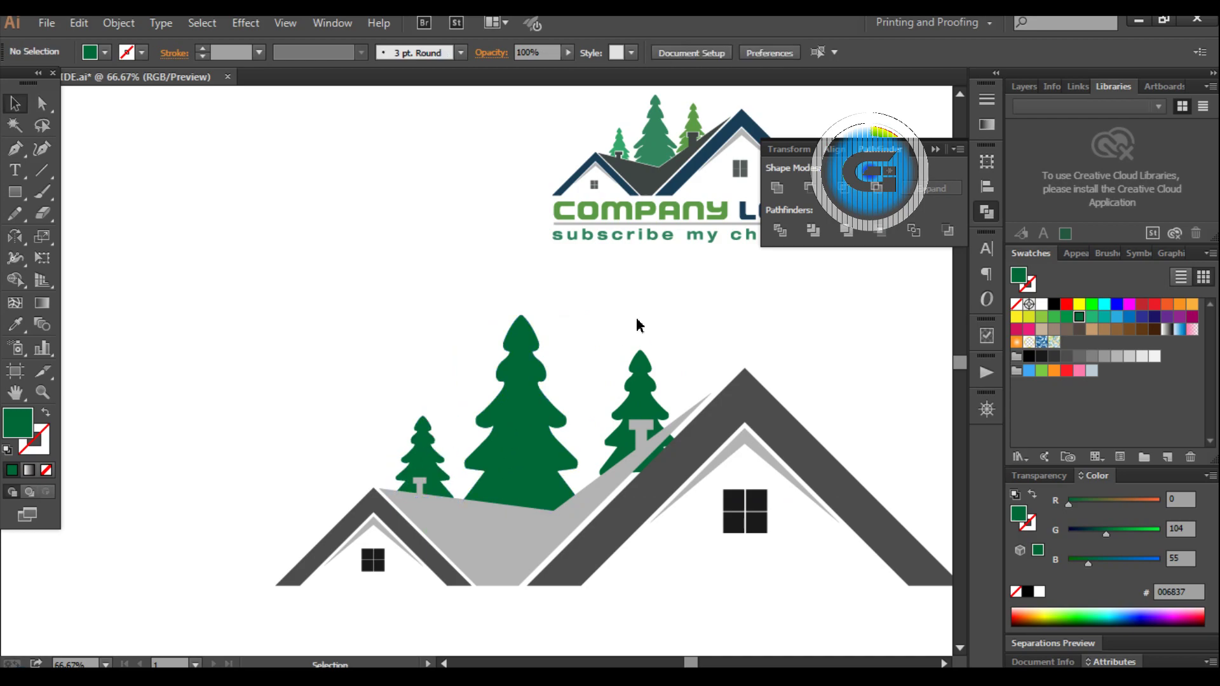
pyautogui.scroll(-4, 628, 283)
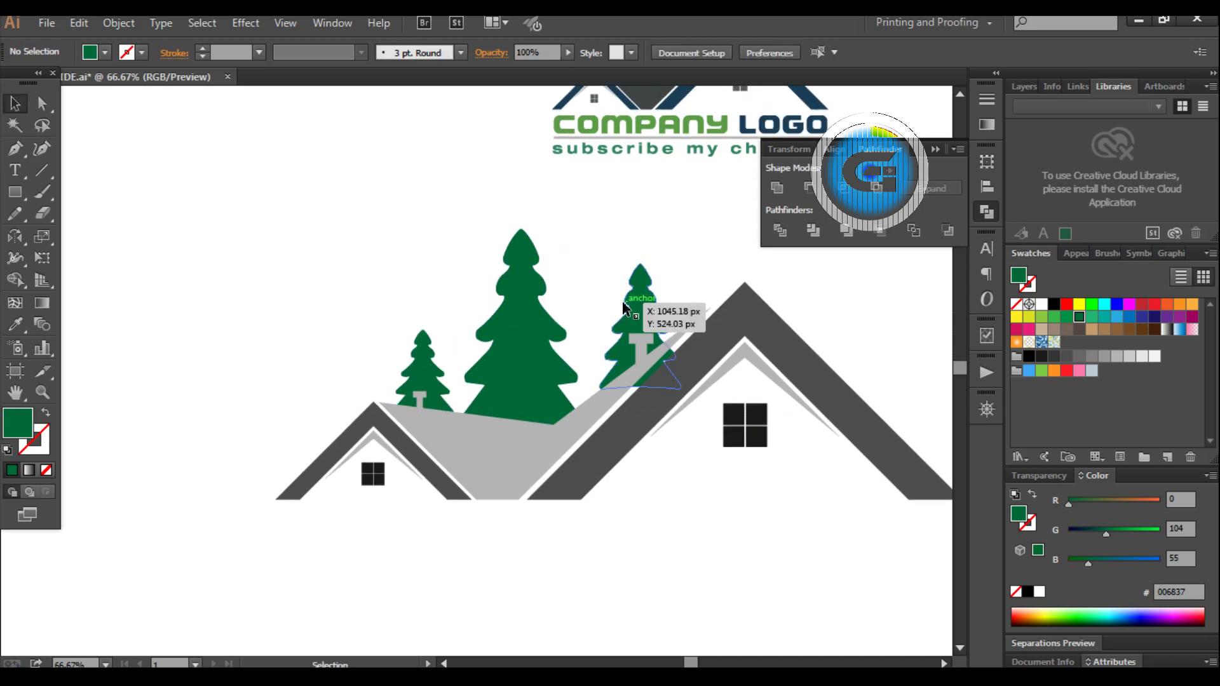
pyautogui.scroll(3, 624, 299)
# Shorten the large pine's top, widen it rightward, shift it, and extend its base downward
pyautogui.click(529, 340)
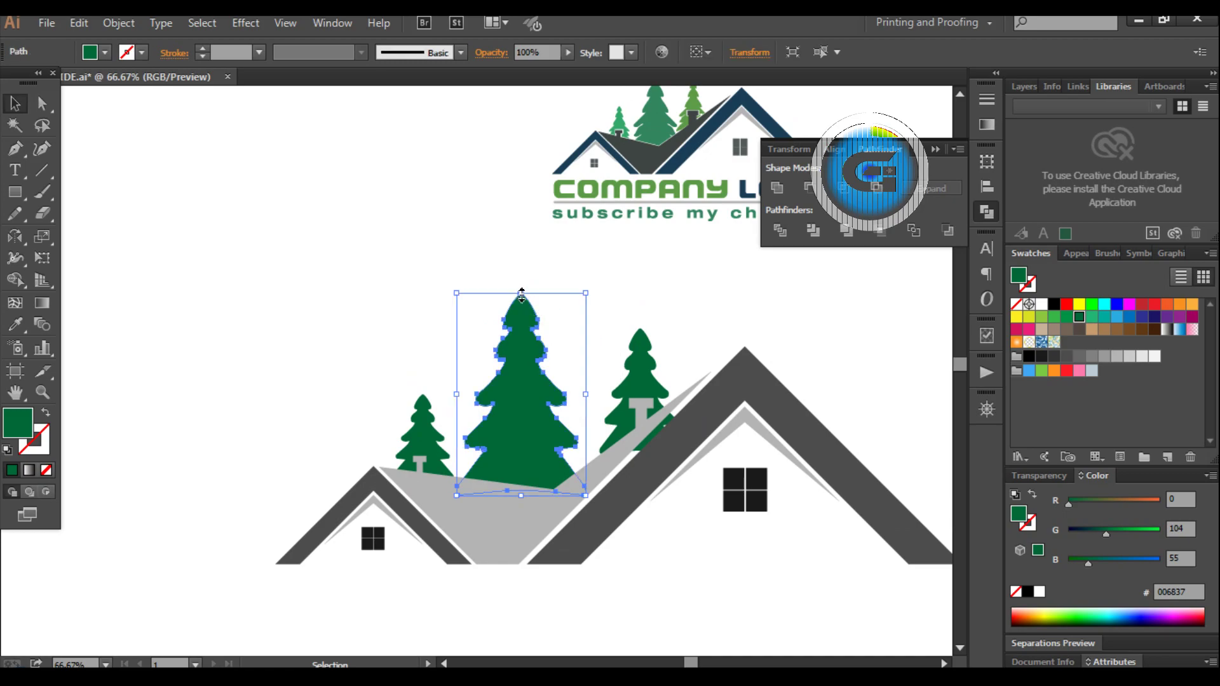
pyautogui.moveTo(521, 294); pyautogui.dragTo(522, 312)
pyautogui.click(550, 260)
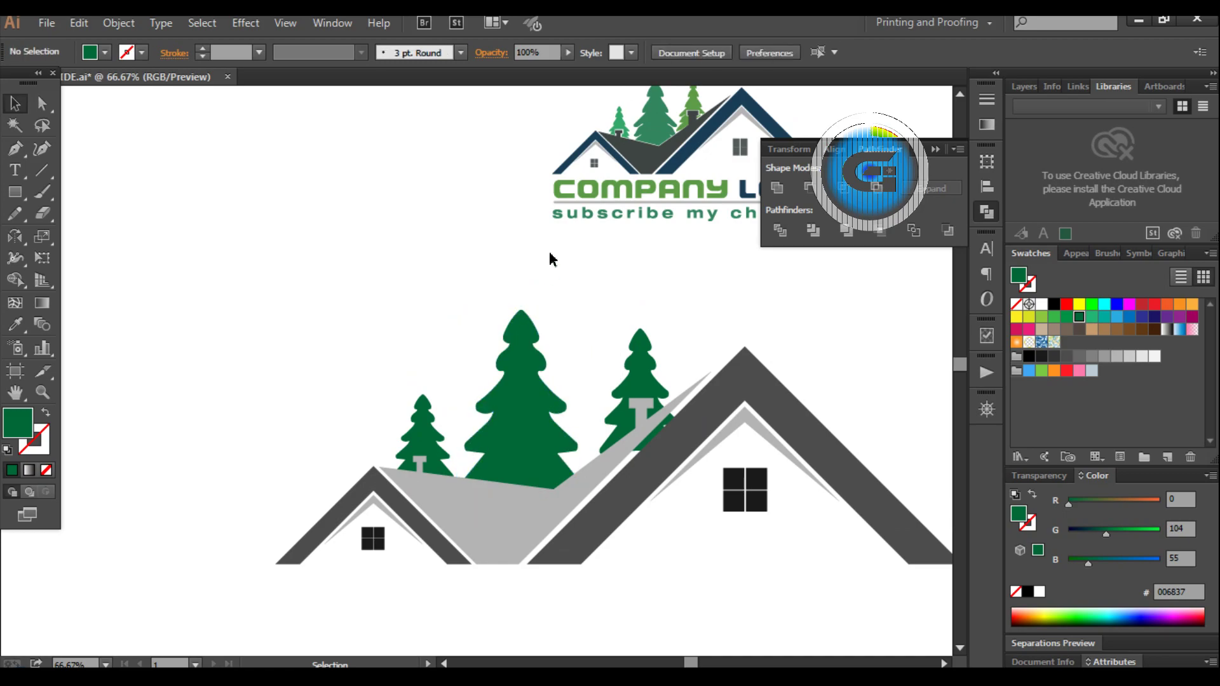
pyautogui.click(562, 420)
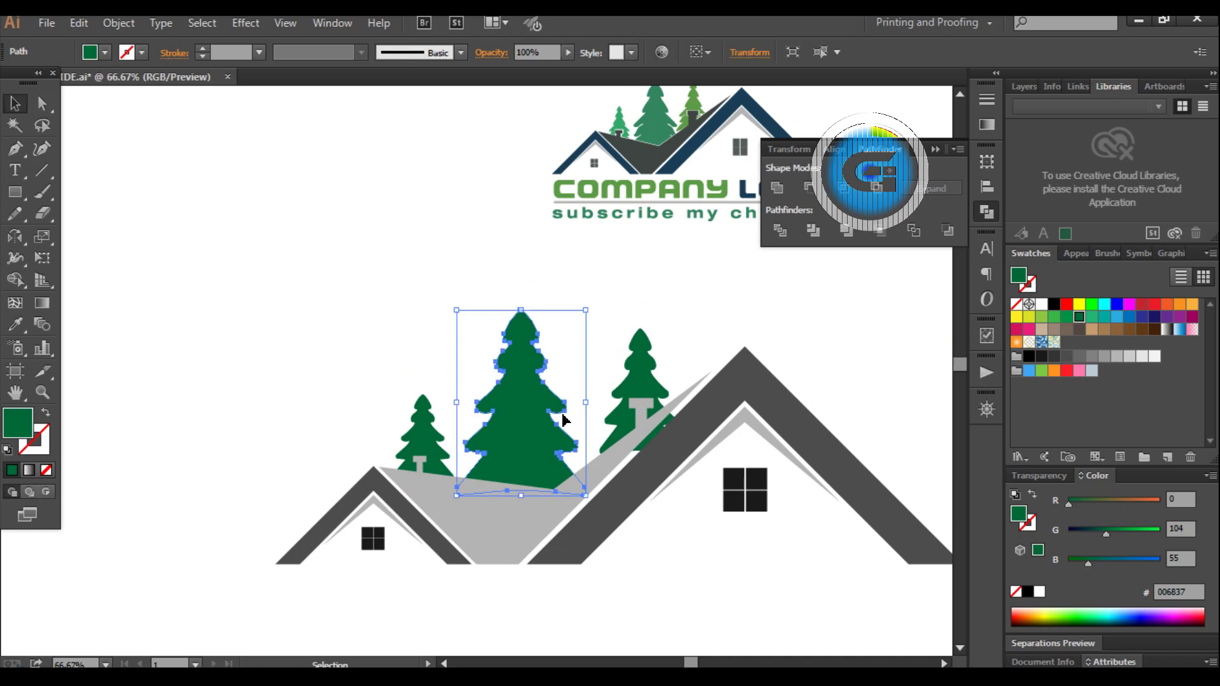
pyautogui.moveTo(586, 406); pyautogui.dragTo(609, 405)
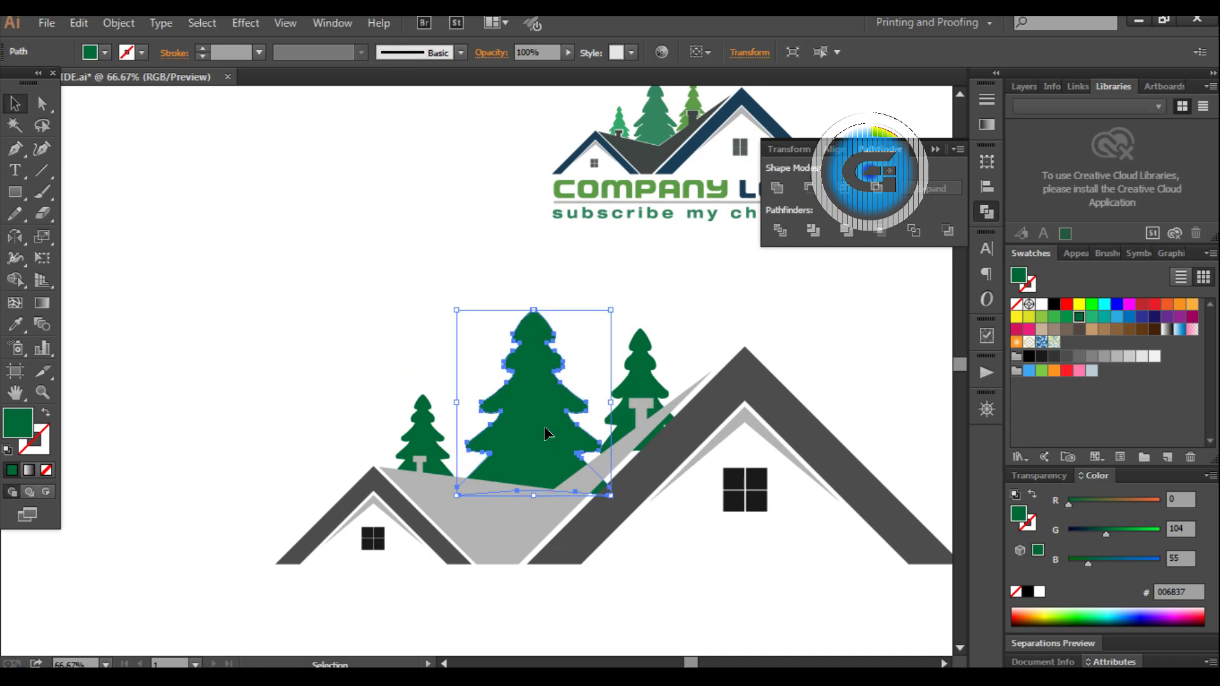
pyautogui.moveTo(545, 433)
pyautogui.mouseDown()
pyautogui.moveTo(560, 437)
pyautogui.moveTo(540, 427)
pyautogui.mouseUp()
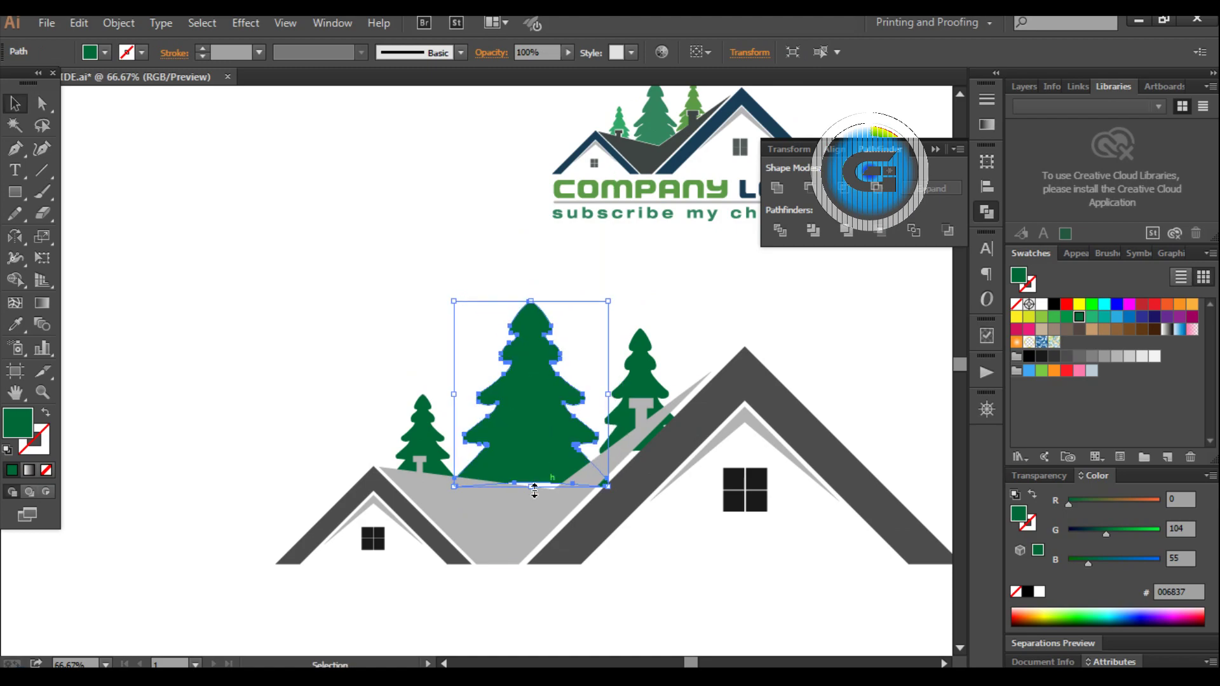
pyautogui.moveTo(535, 495); pyautogui.dragTo(535, 508)
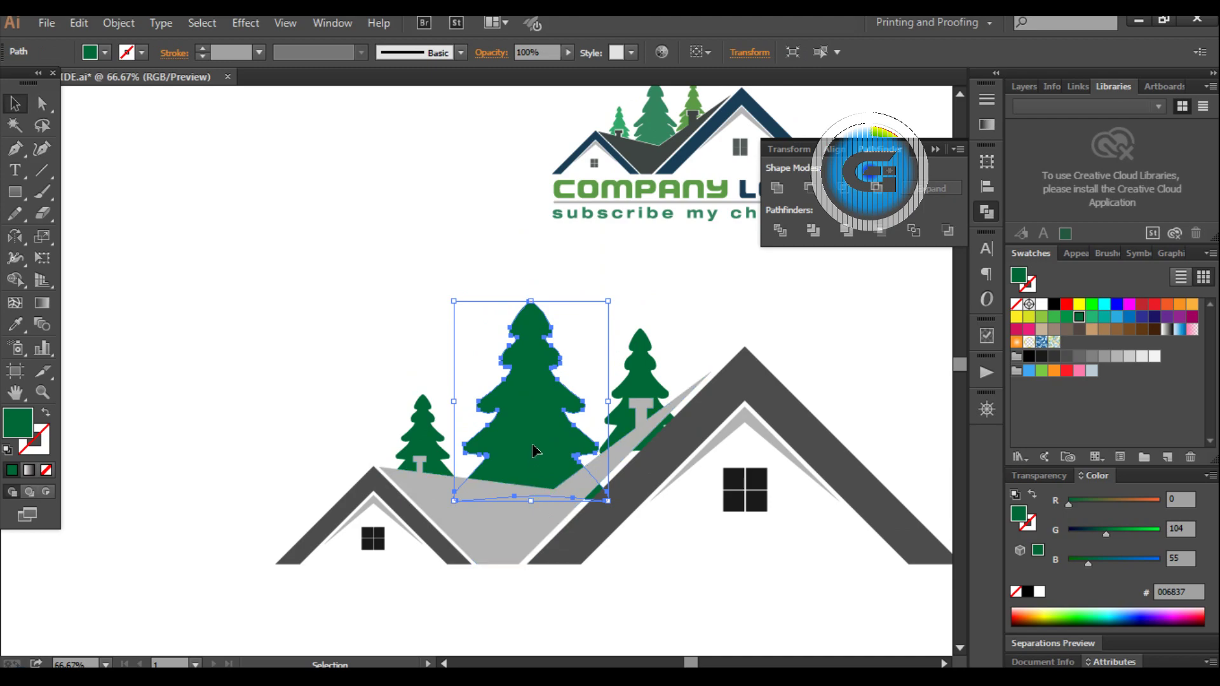
pyautogui.click(425, 294)
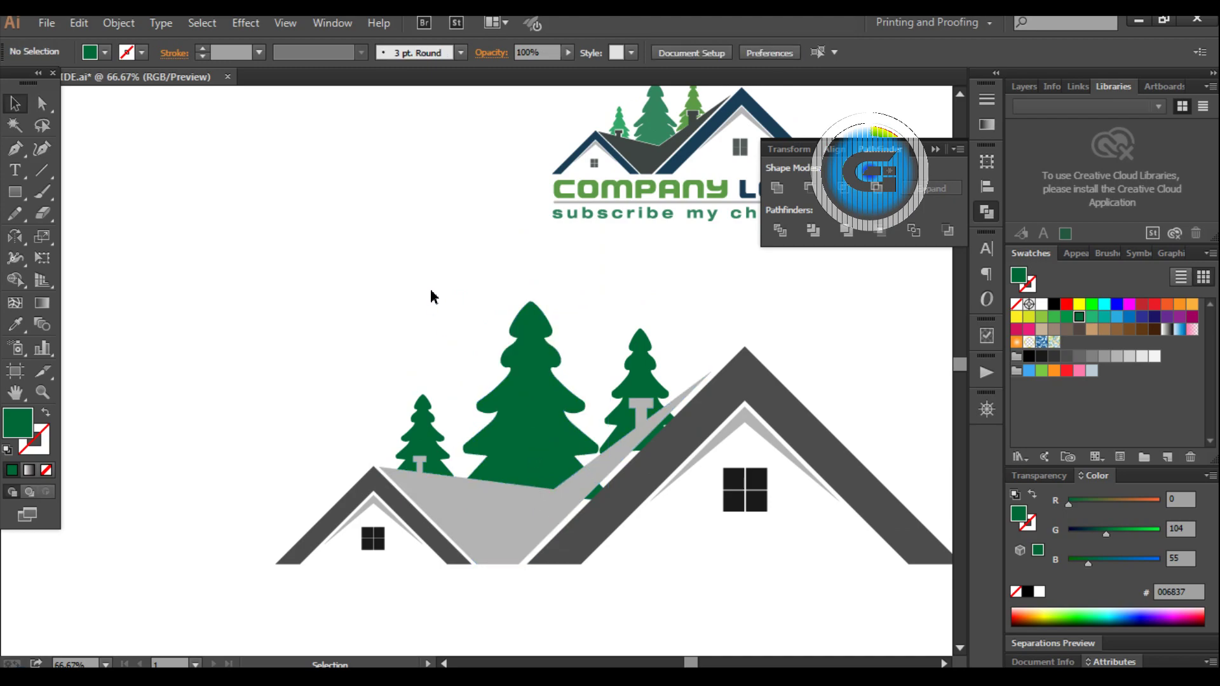
# Create an 8 px offset path around the light grey roof and fill it bright green
pyautogui.click(508, 516)
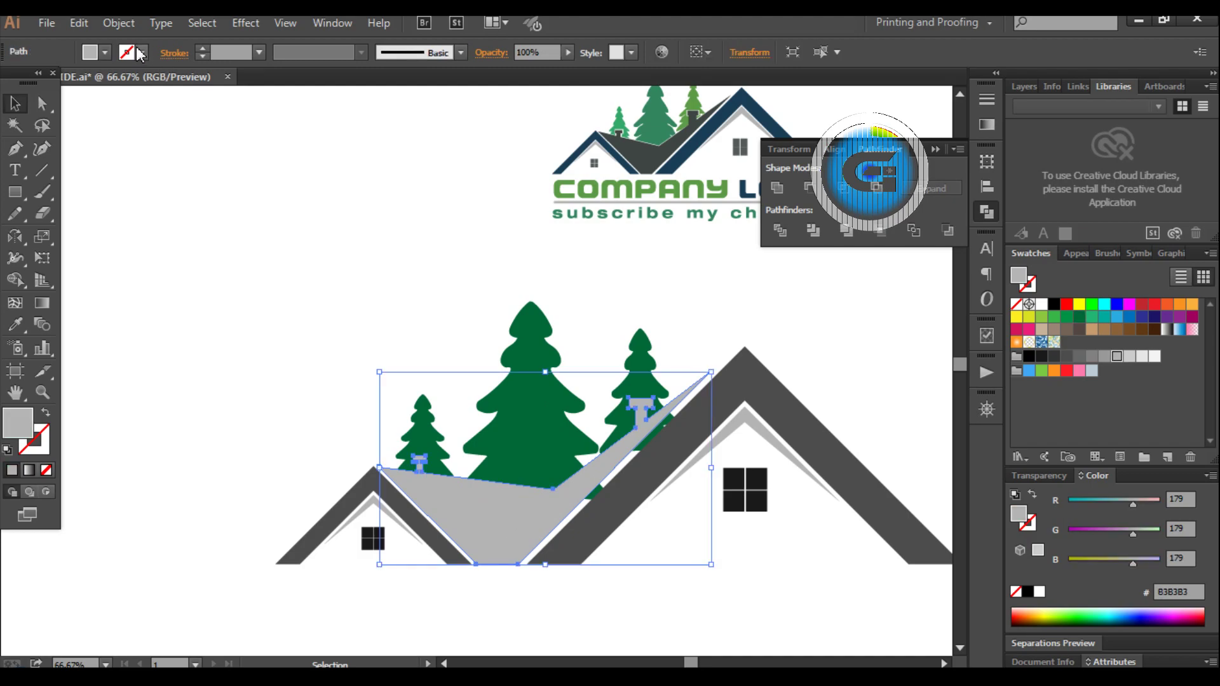
pyautogui.click(113, 22)
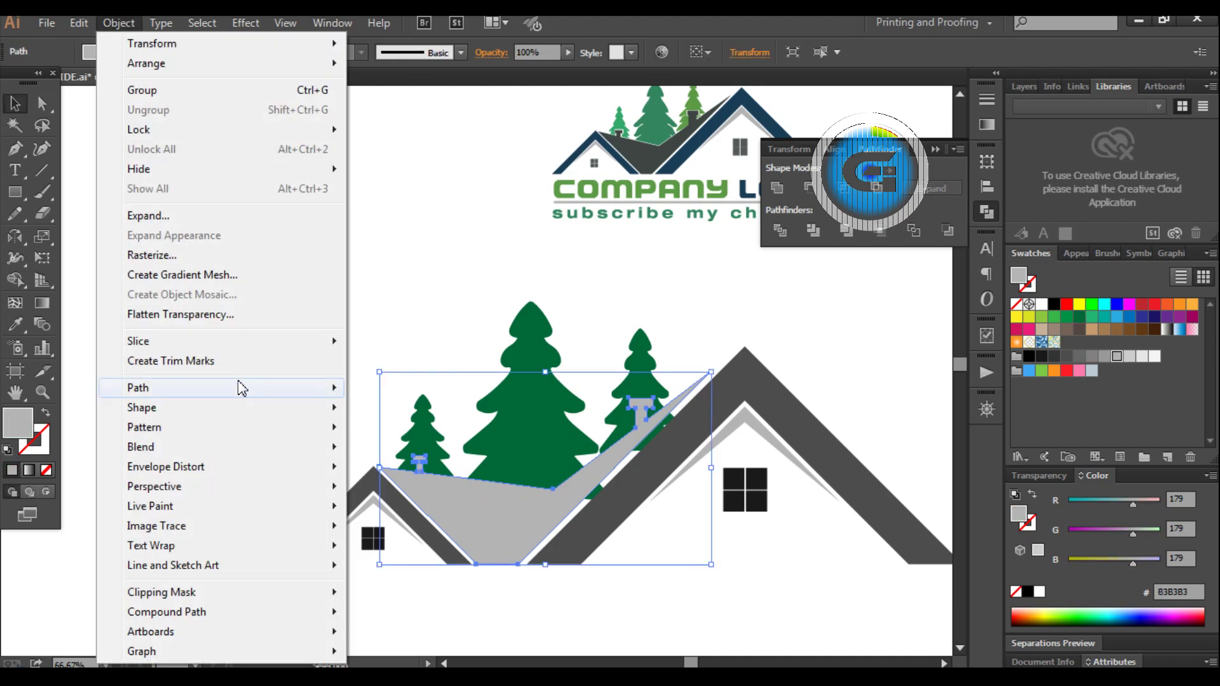
pyautogui.moveTo(138, 388)
pyautogui.click(455, 468)
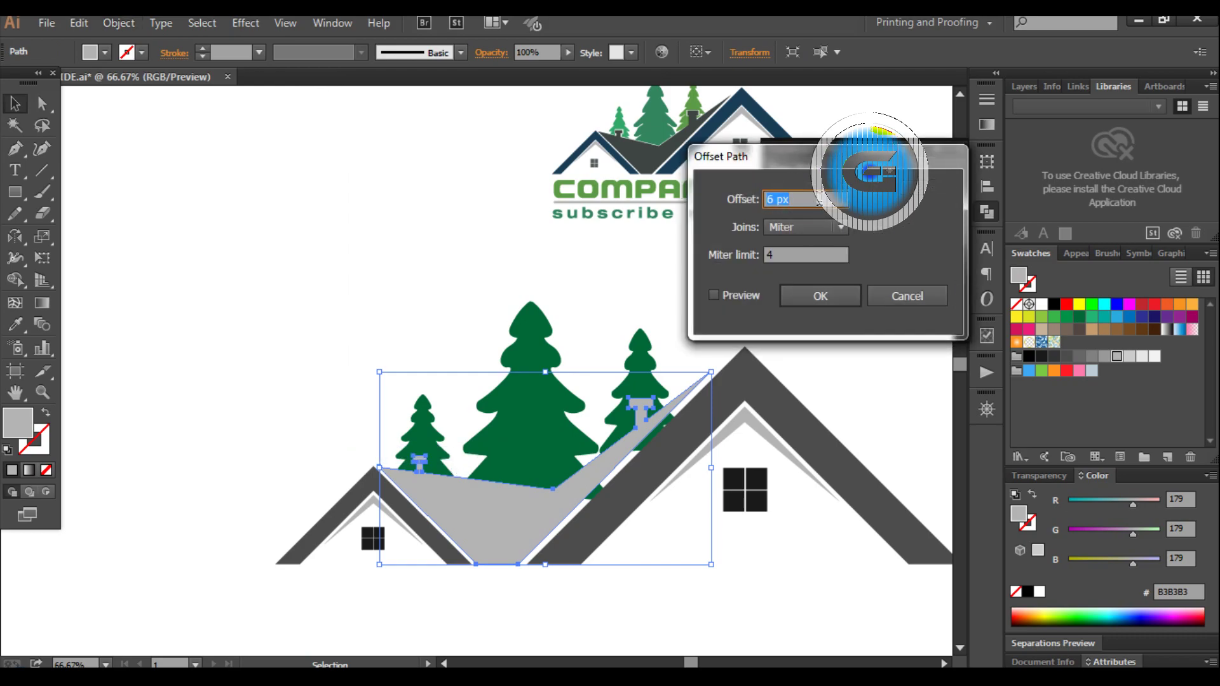
pyautogui.write('8')
pyautogui.click(715, 295)
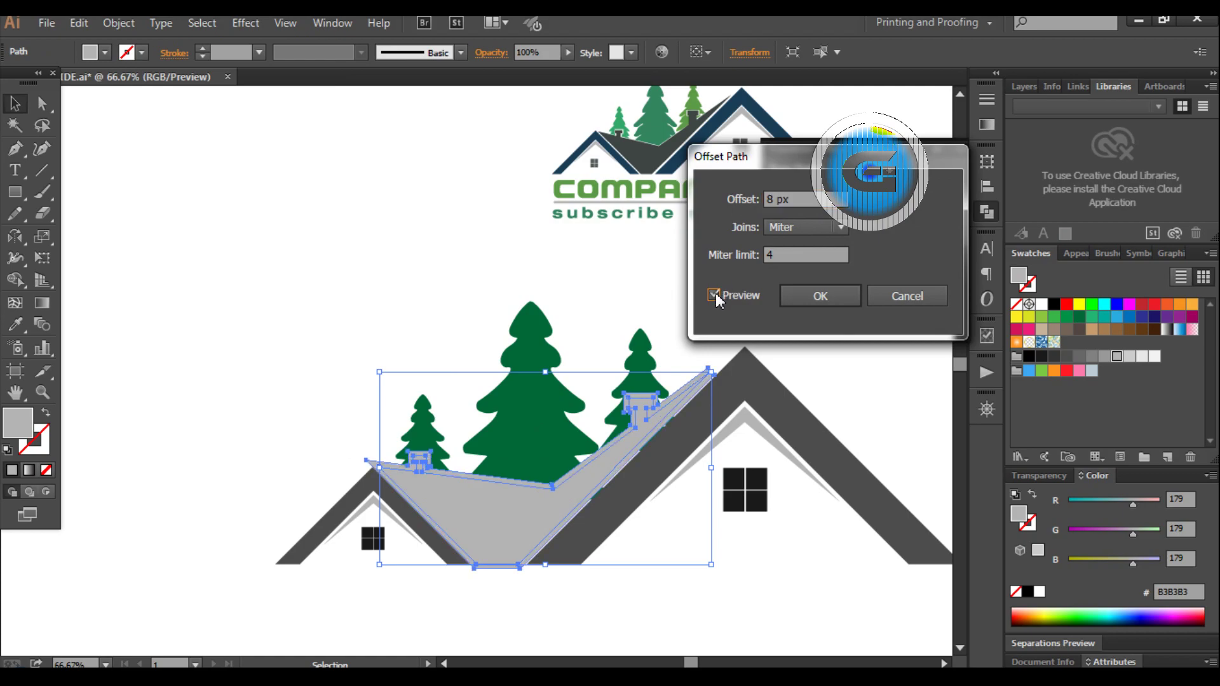
pyautogui.click(833, 298)
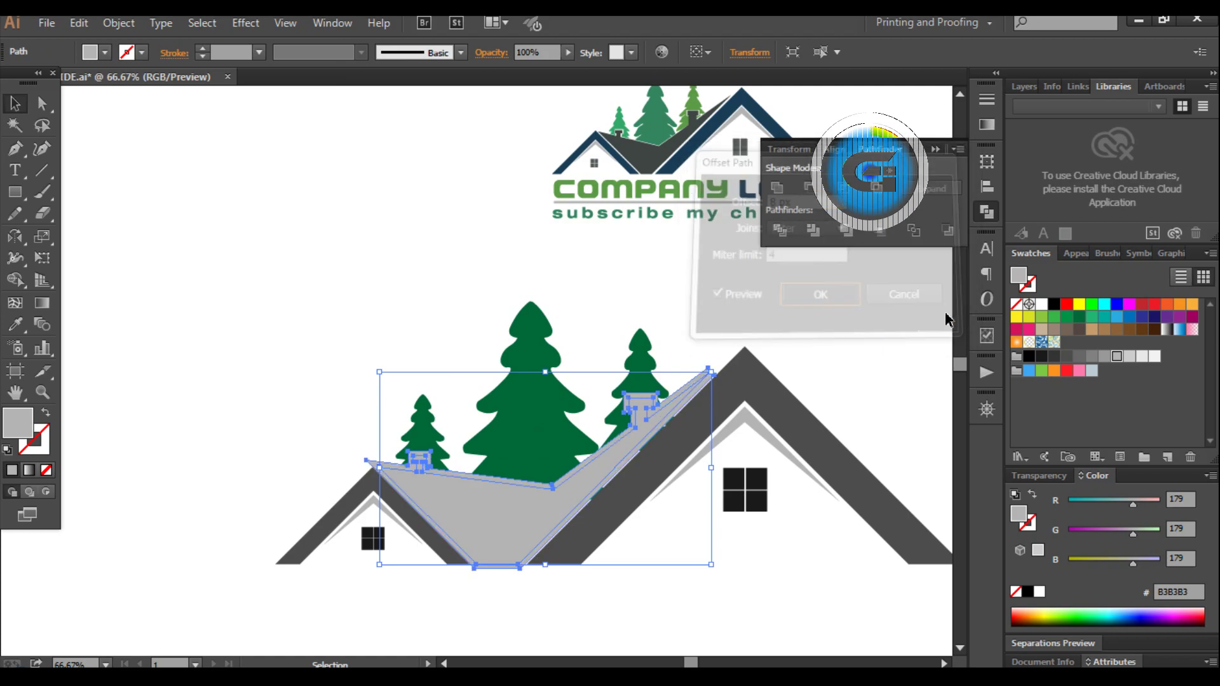
pyautogui.click(1090, 306)
pyautogui.click(375, 251)
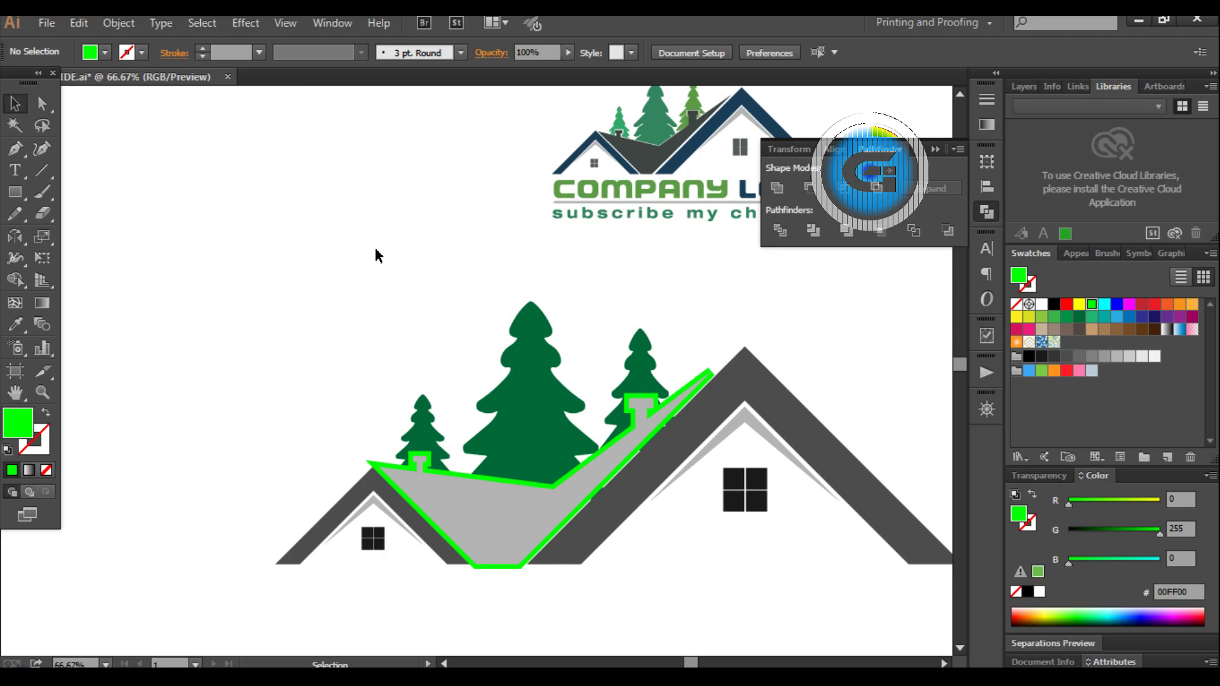
# Group the three pine trees together
pyautogui.click(419, 398)
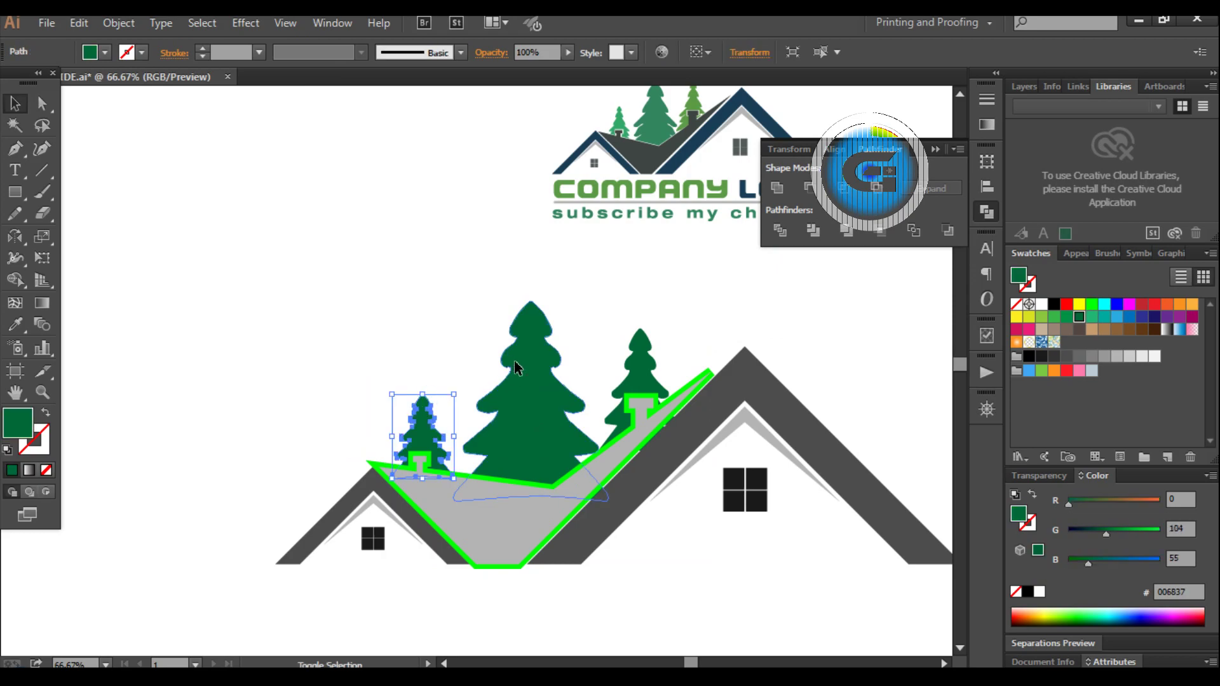
pyautogui.keyDown('shift'); pyautogui.click(526, 365); pyautogui.keyUp('shift')
pyautogui.keyDown('shift'); pyautogui.click(639, 359); pyautogui.keyUp('shift')
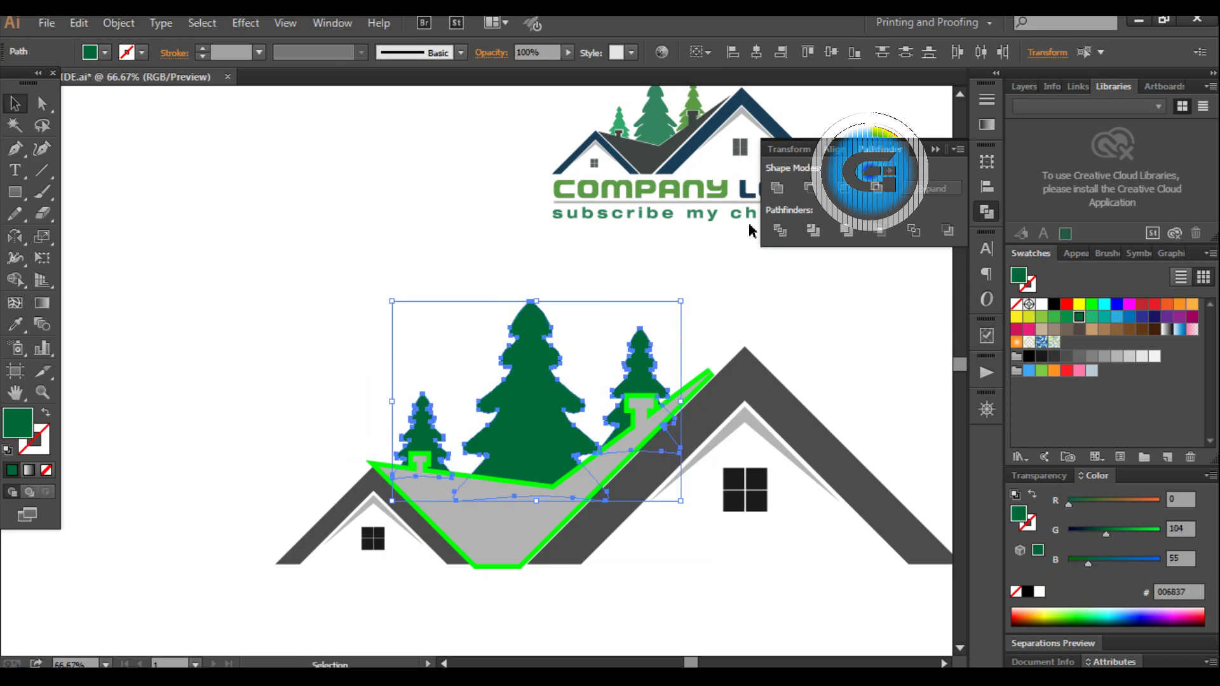
pyautogui.click(115, 23)
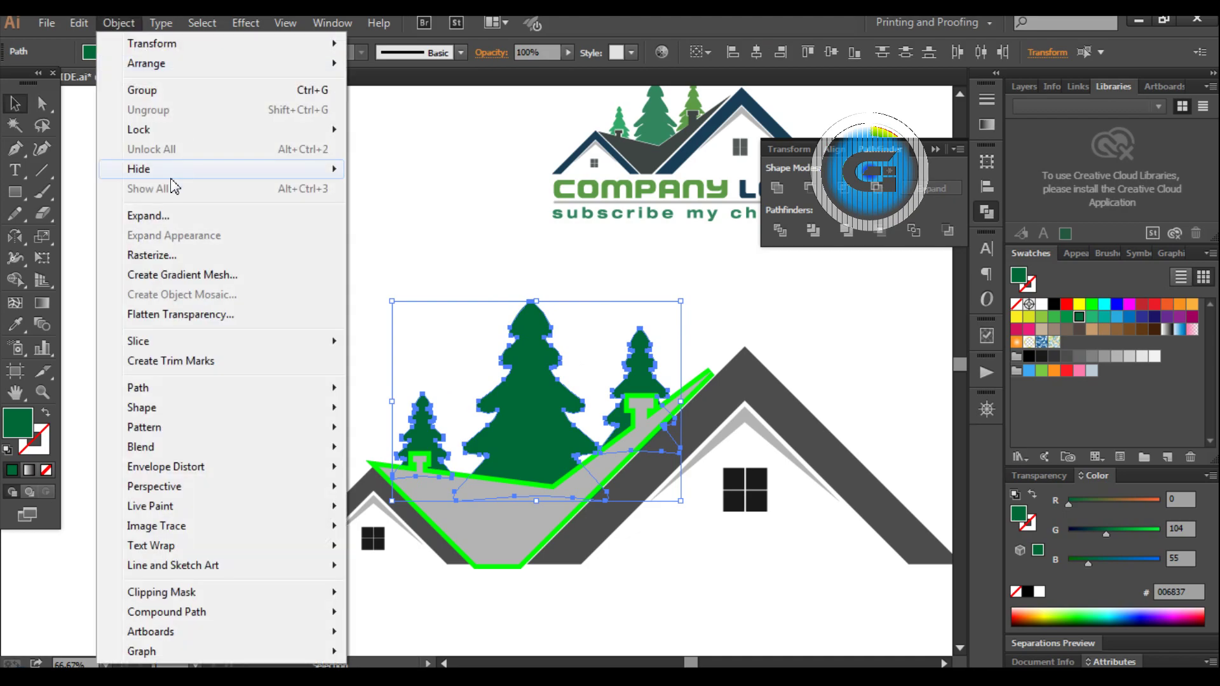
pyautogui.click(164, 91)
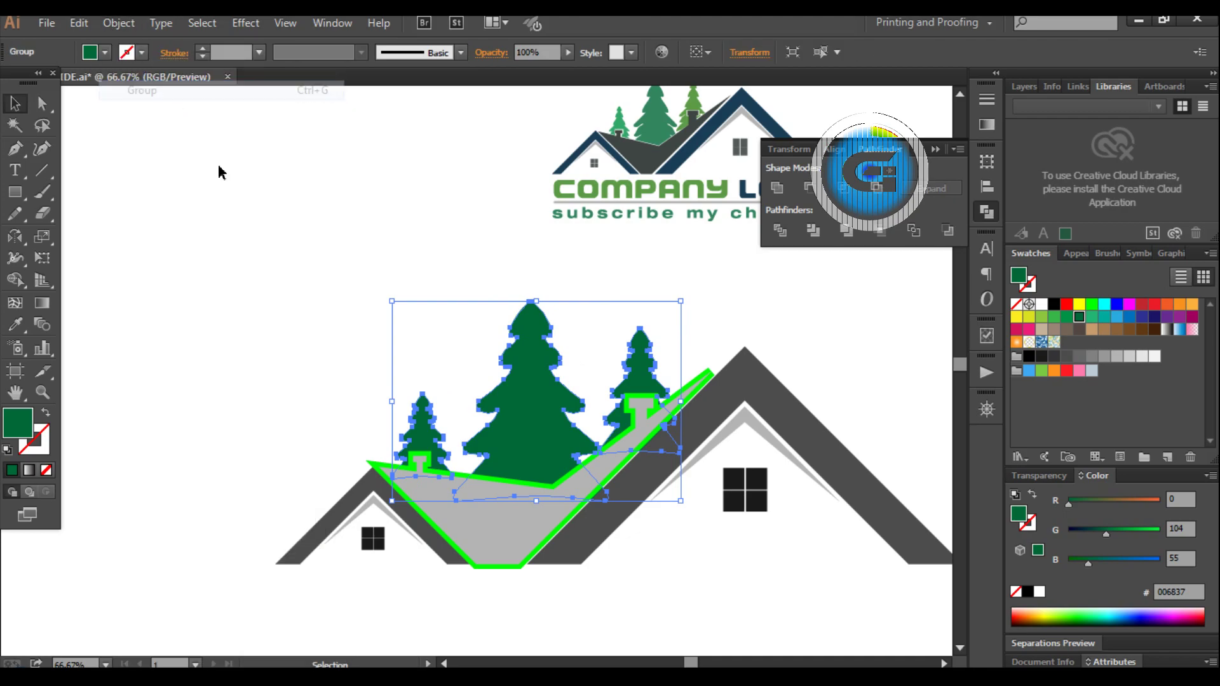
pyautogui.click(300, 276)
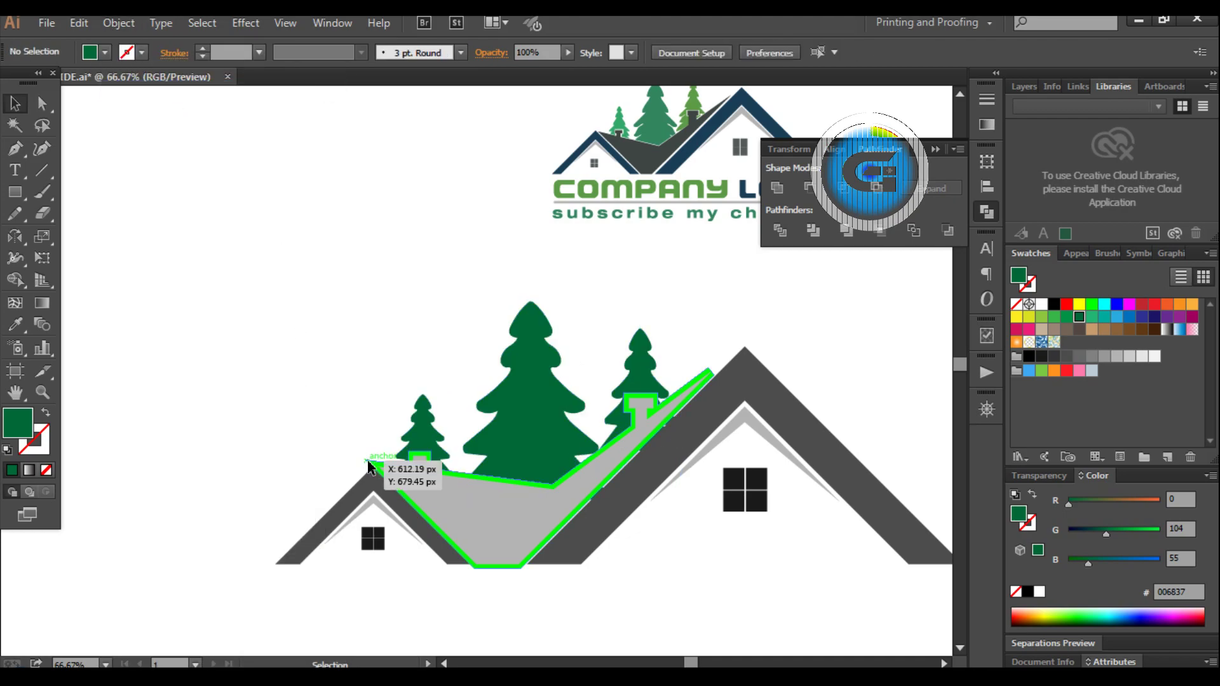
# Trim the grouped trees with the green roof outline using Pathfinder Trim
pyautogui.click(372, 465)
pyautogui.keyDown('shift'); pyautogui.click(522, 345); pyautogui.keyUp('shift')
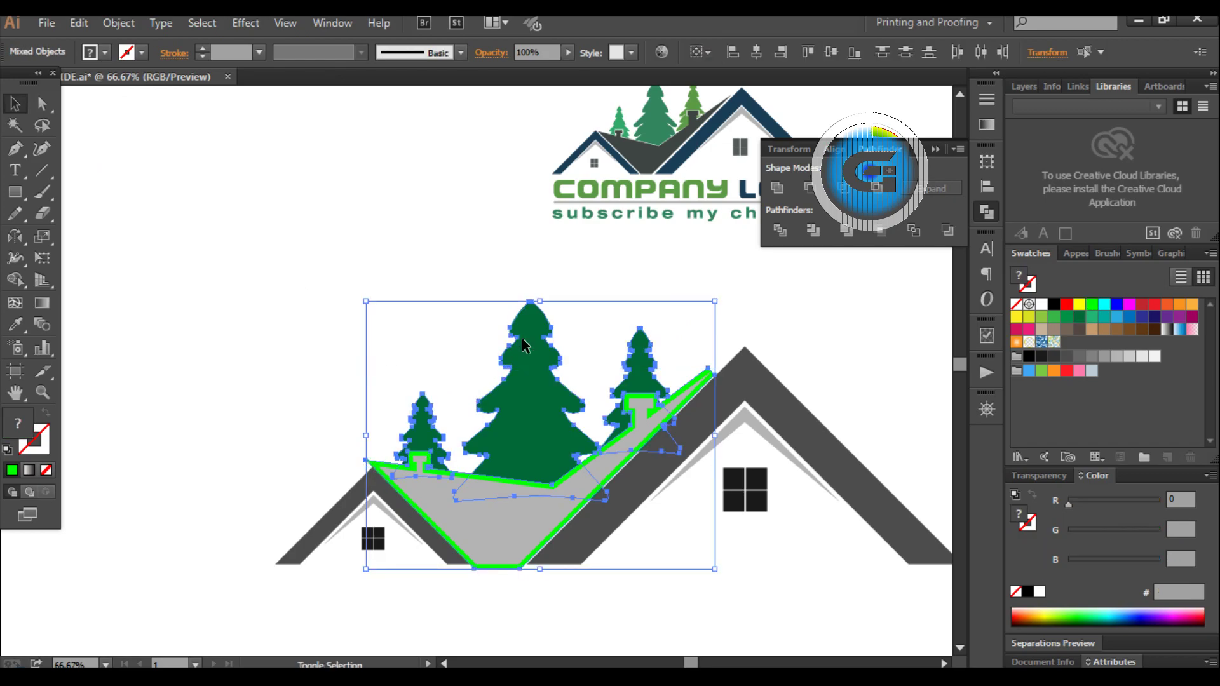
pyautogui.click(813, 195)
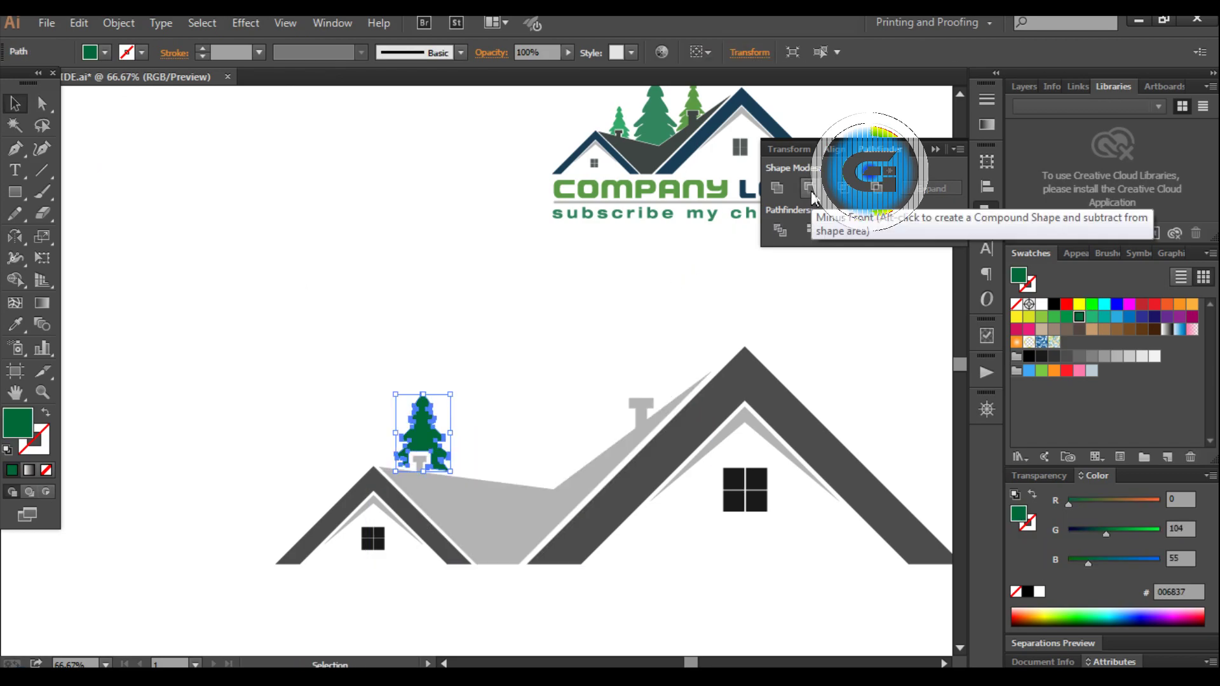
pyautogui.hotkey('ctrl', 'z')
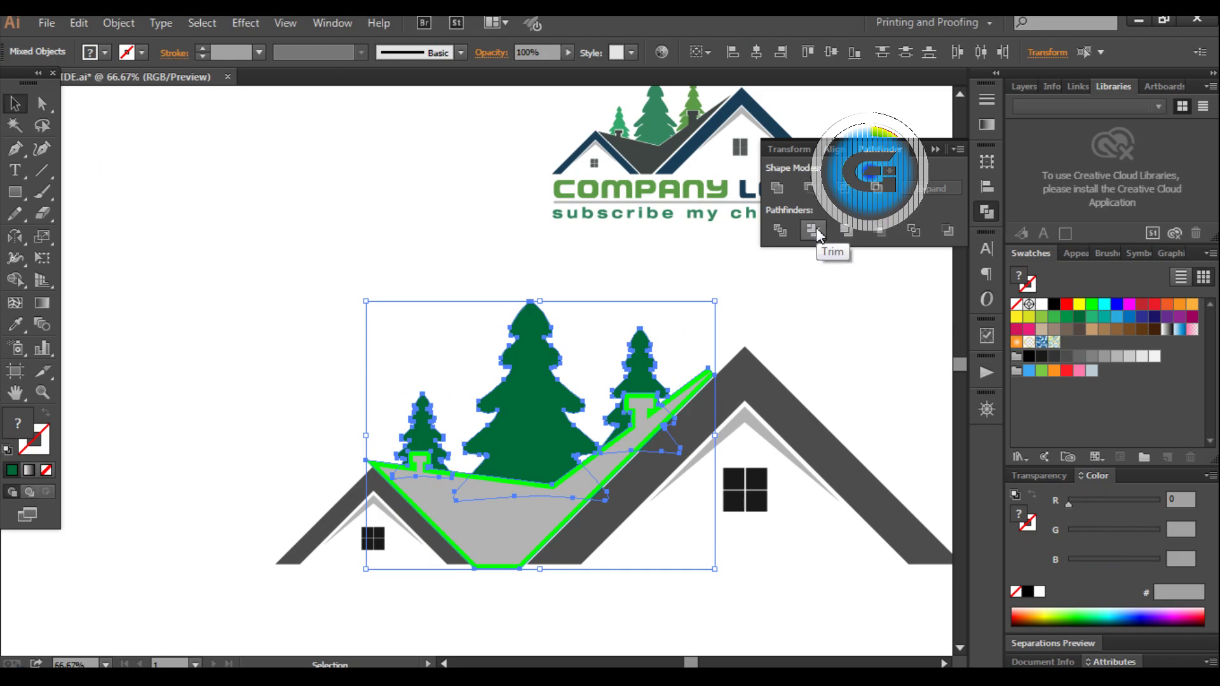
pyautogui.click(813, 231)
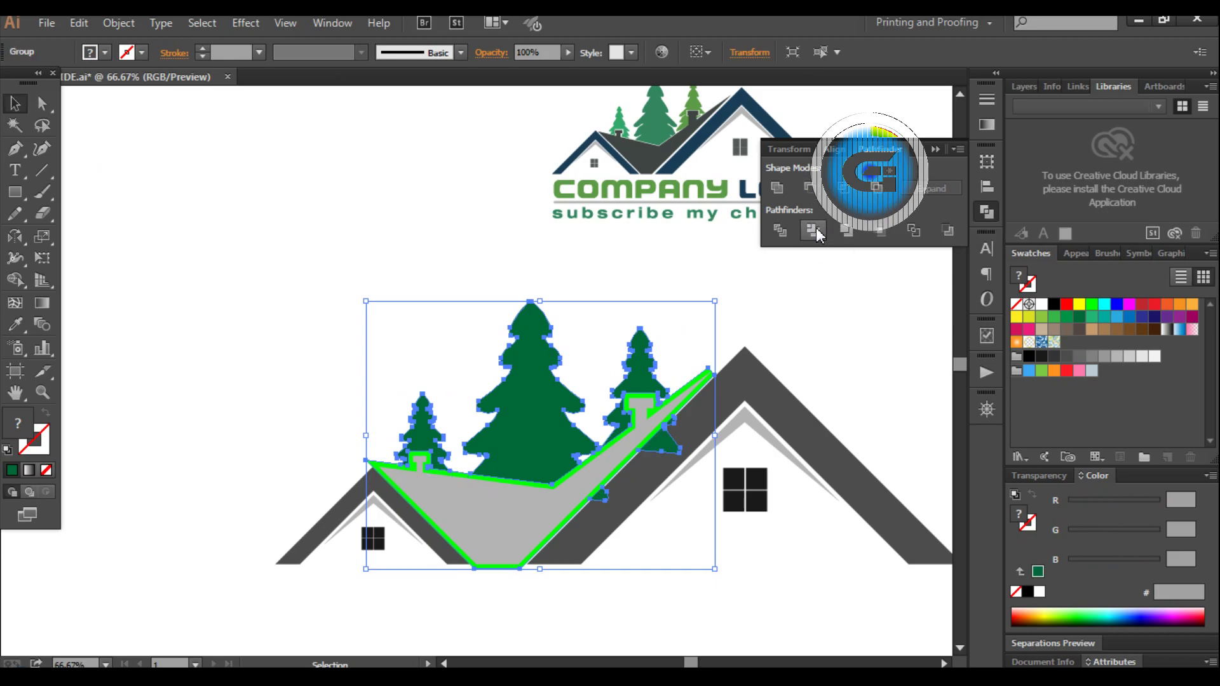
pyautogui.click(434, 346)
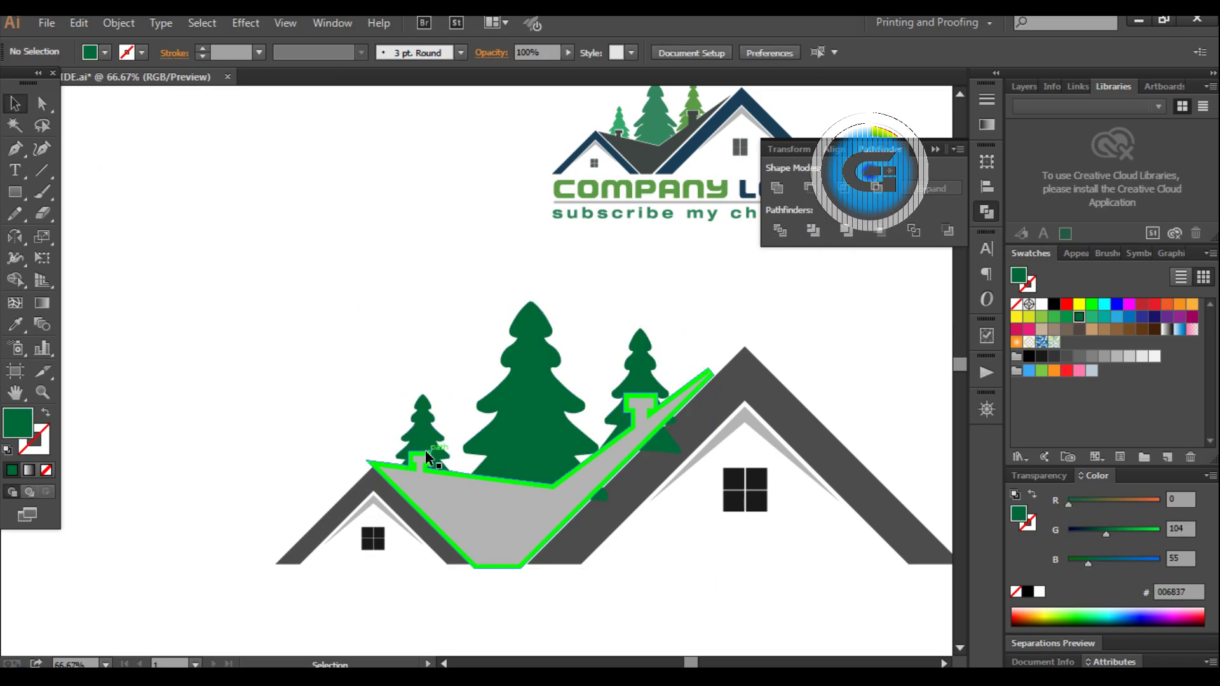
pyautogui.moveTo(427, 453); pyautogui.dragTo(425, 424)
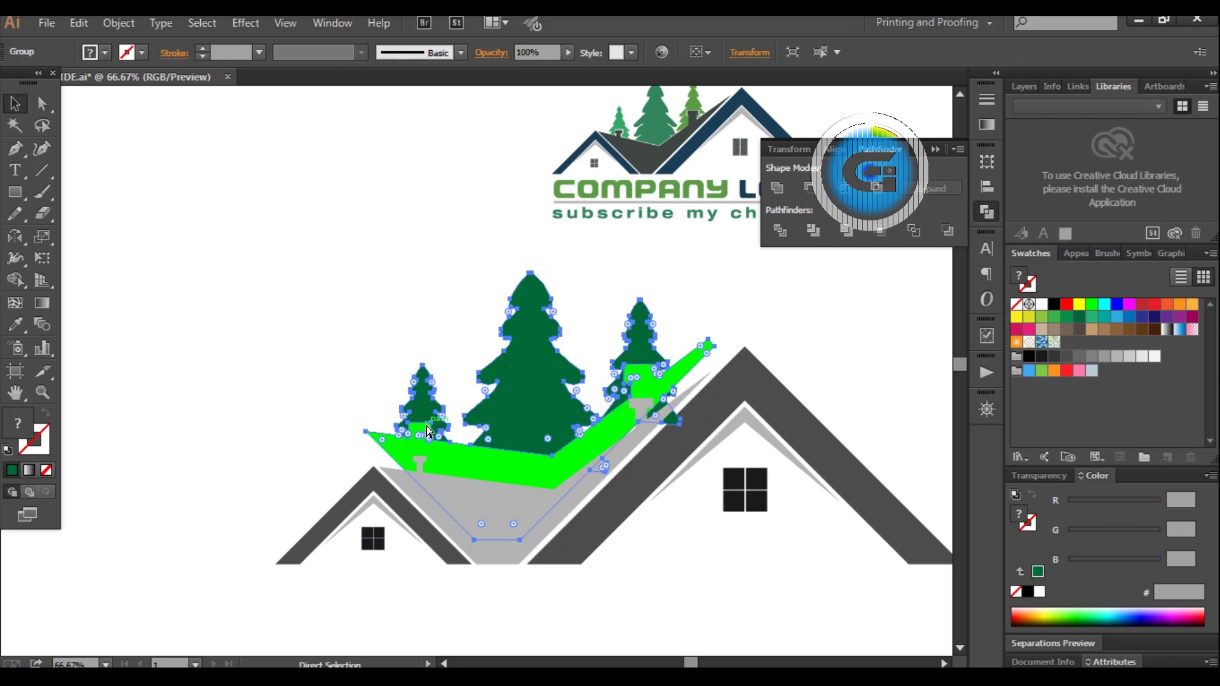
pyautogui.hotkey('ctrl', 'z')
# Ungroup the trimmed pieces and delete the green offset outline
pyautogui.click(119, 23)
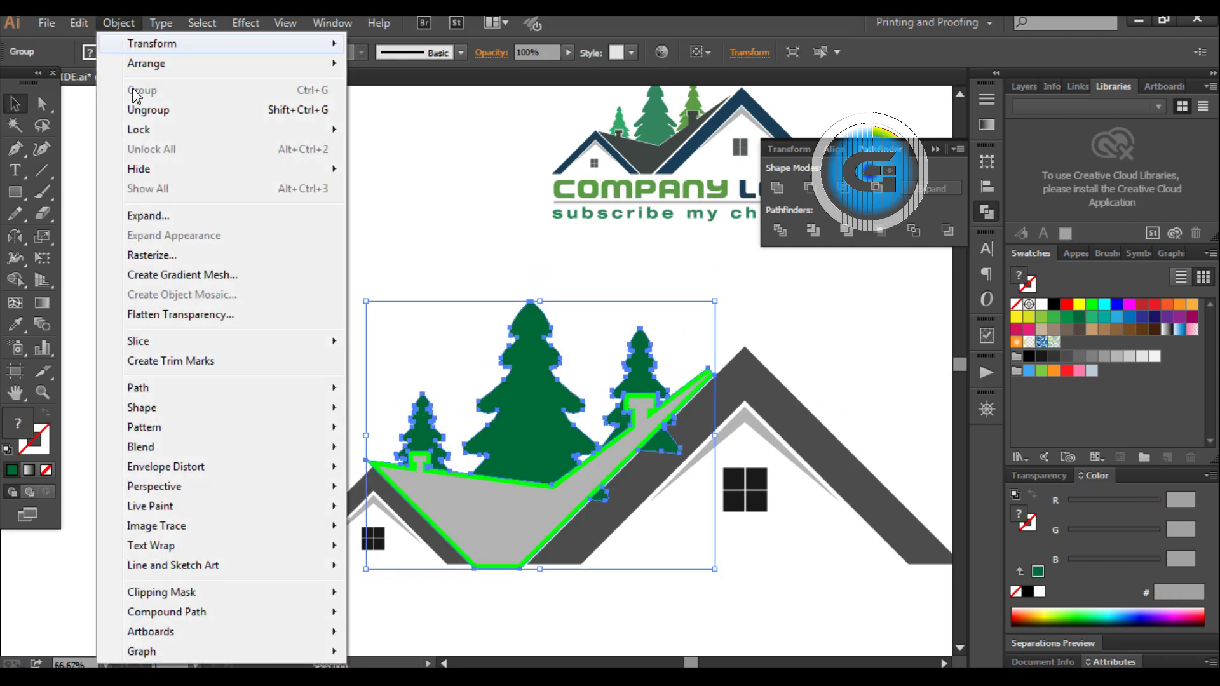
pyautogui.click(148, 109)
pyautogui.click(259, 404)
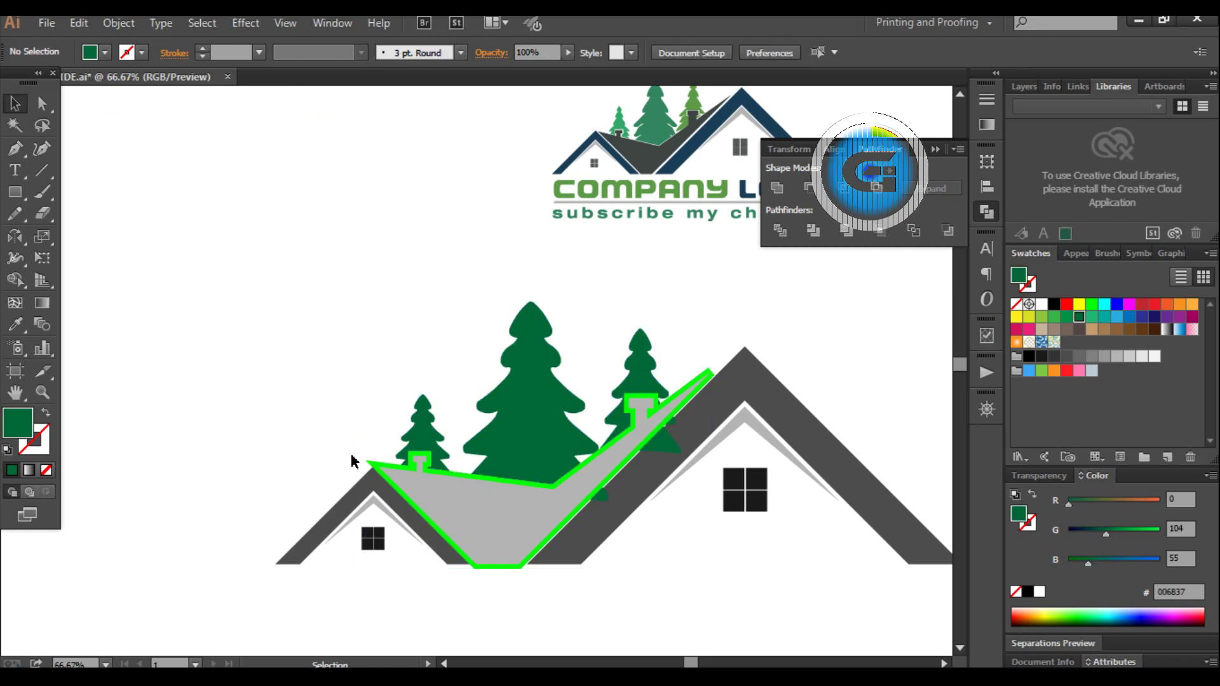
pyautogui.moveTo(366, 449); pyautogui.dragTo(257, 271)
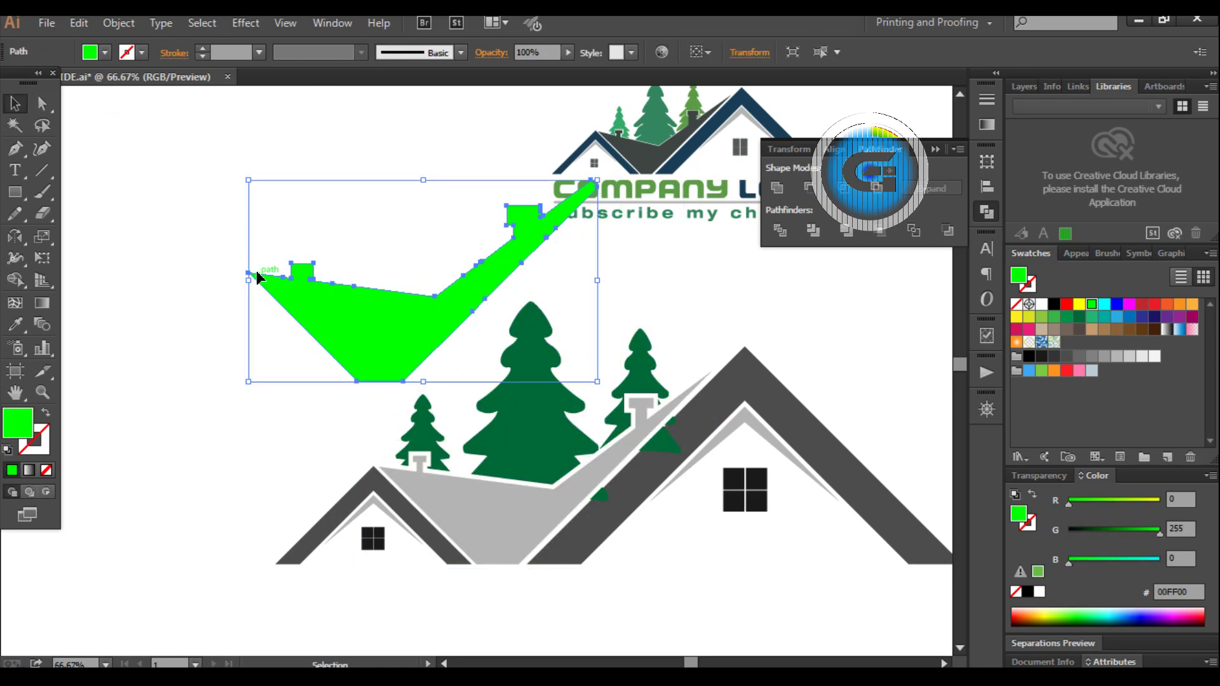
pyautogui.press('Delete')
pyautogui.scroll(-2, 542, 422)
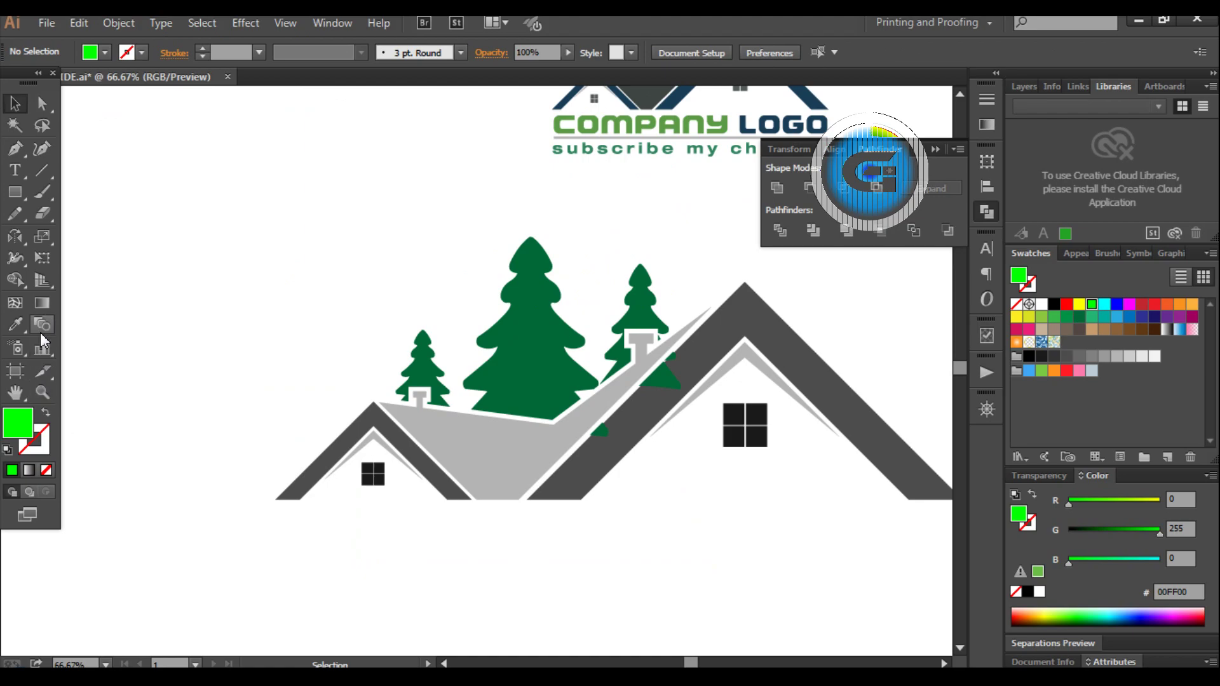
# Zoom in on the roof and delete the three leftover green slivers
pyautogui.click(42, 392)
pyautogui.moveTo(397, 286); pyautogui.dragTo(751, 521)
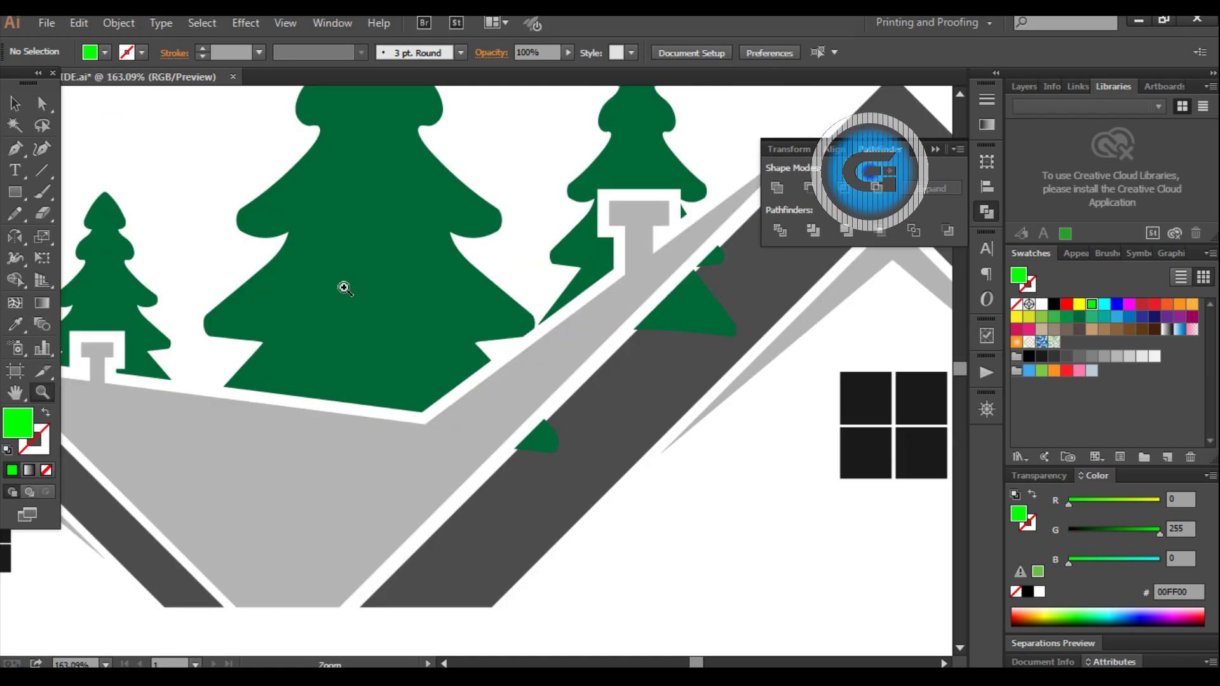
pyautogui.click(14, 103)
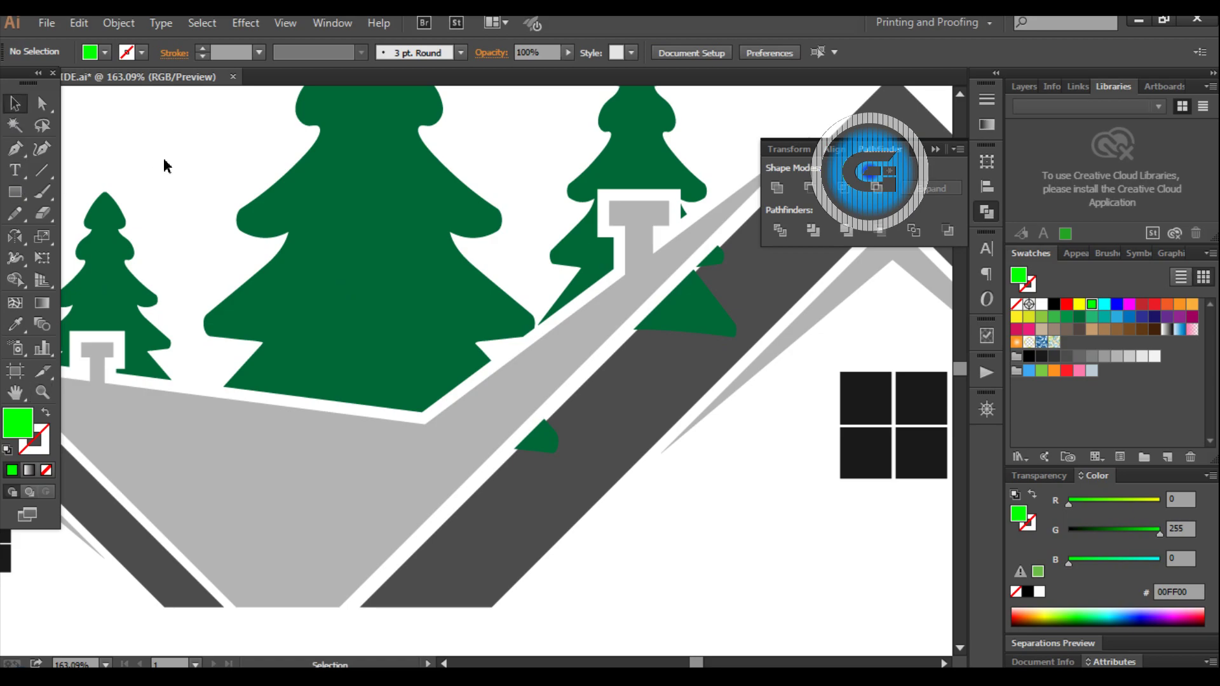
pyautogui.click(699, 328)
pyautogui.press('Delete')
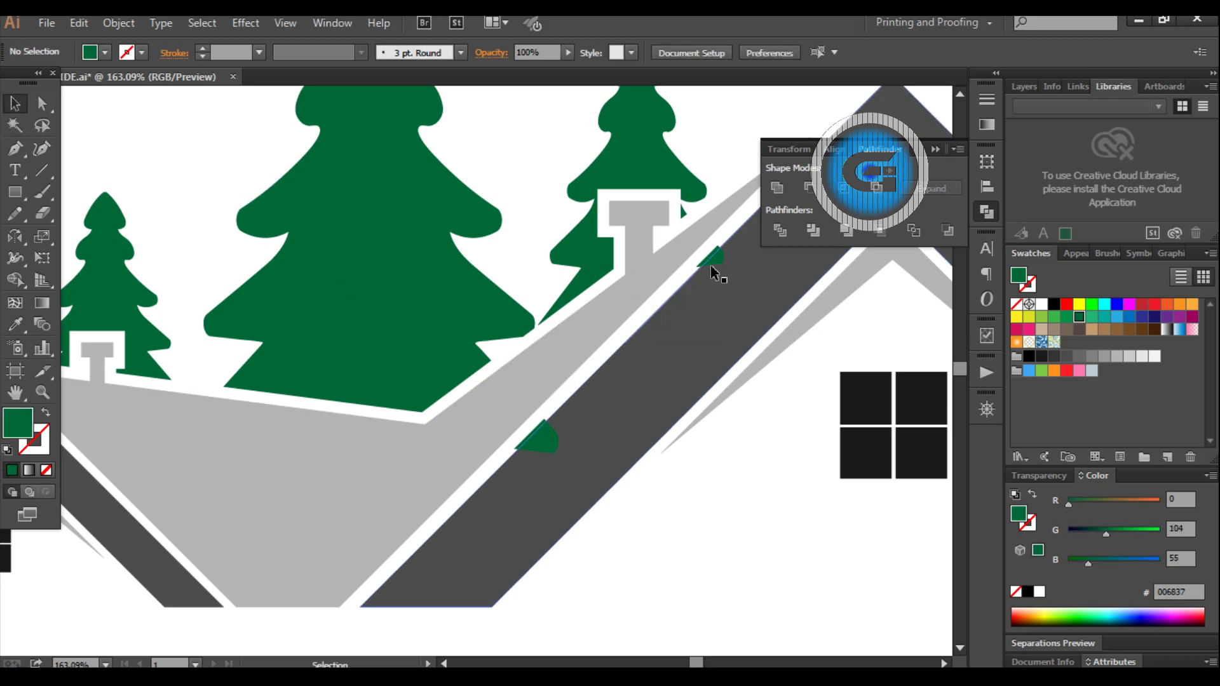
pyautogui.click(715, 256)
pyautogui.press('Delete')
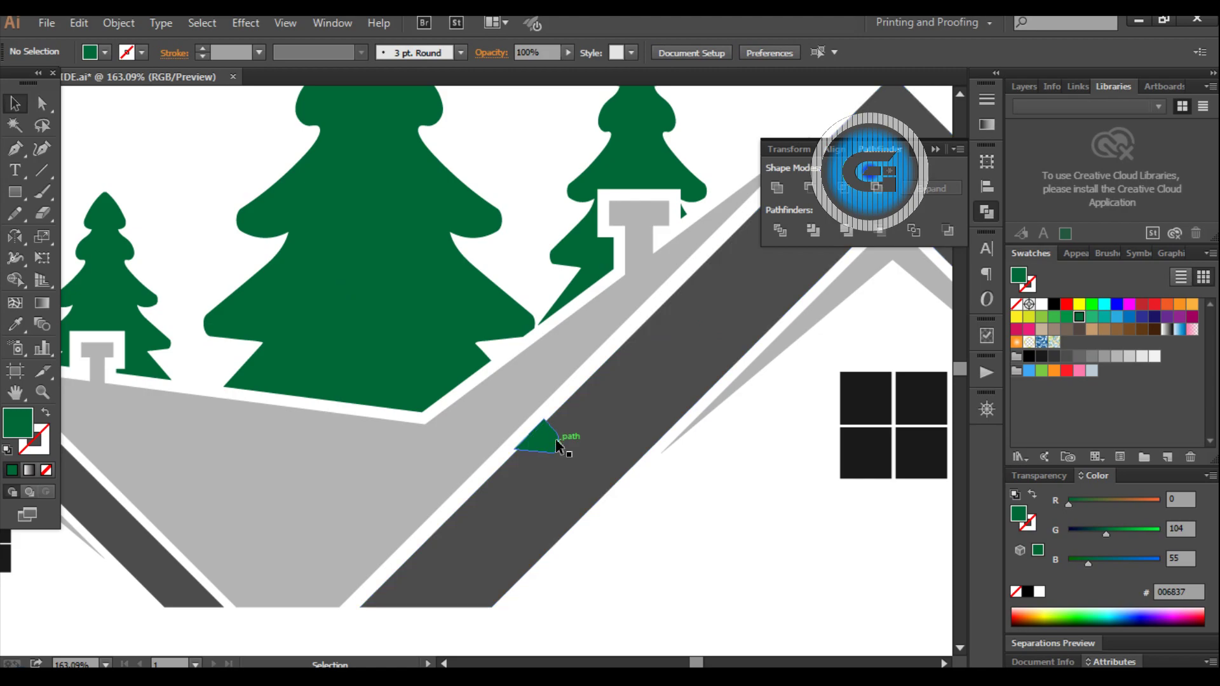
pyautogui.click(539, 437)
pyautogui.press('Delete')
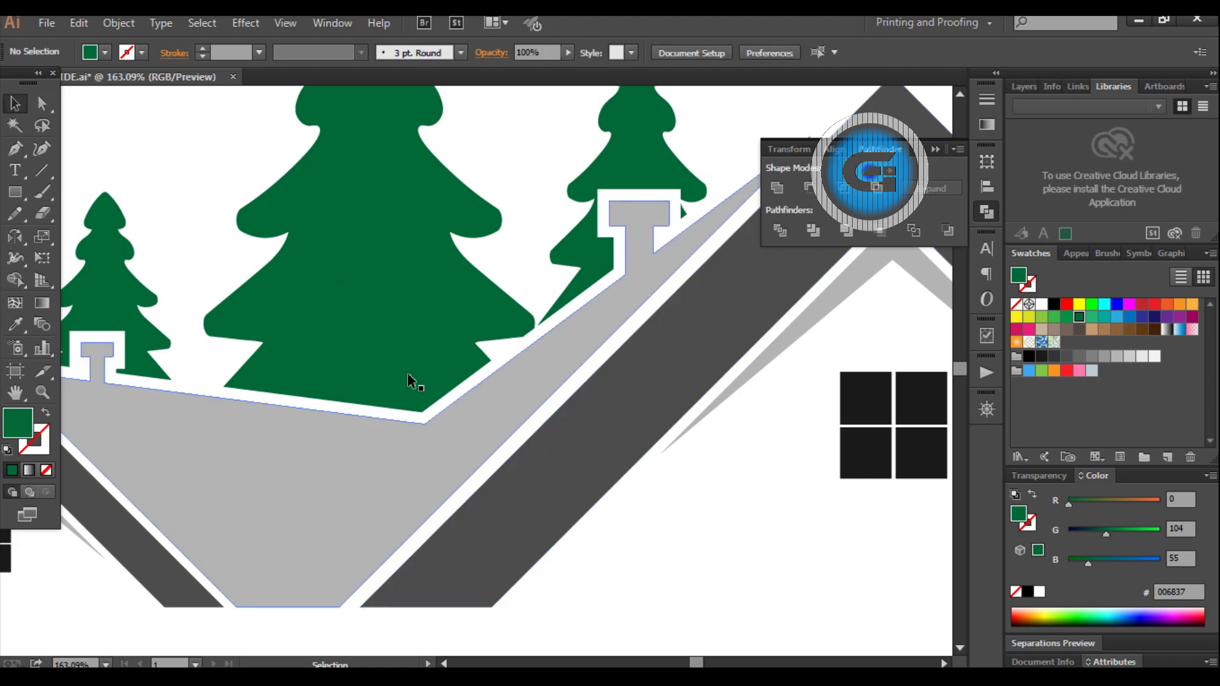
# Zoom out to show the whole logo and the colour palette
pyautogui.hotkey('ctrl', '-')
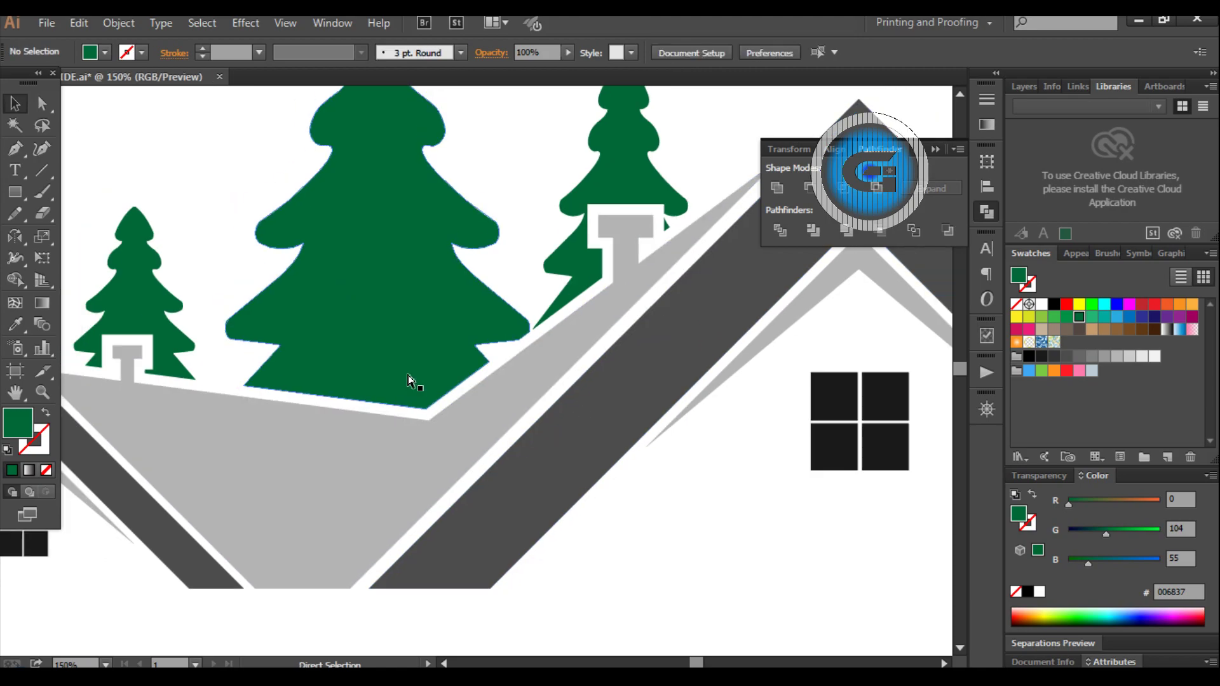
pyautogui.hotkey('ctrl', '-')
pyautogui.hotkey('ctrl', '-')
pyautogui.hotkey('ctrl', '-')
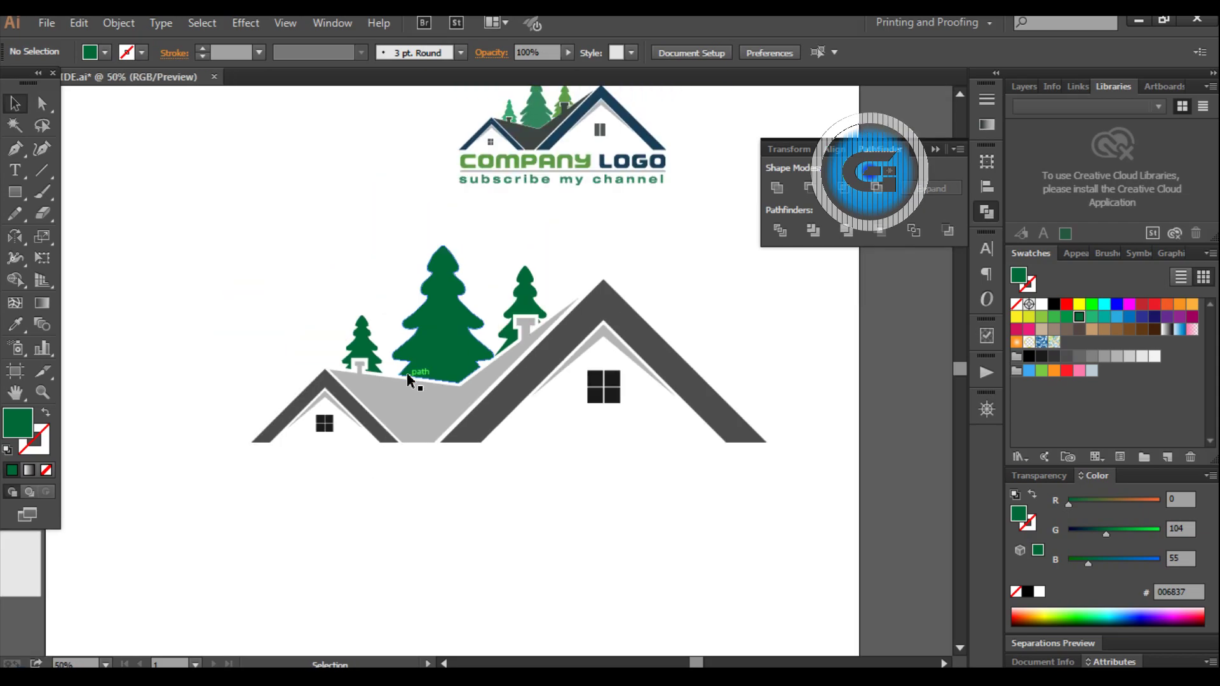
pyautogui.click(25, 103)
pyautogui.moveTo(696, 664); pyautogui.dragTo(689, 665)
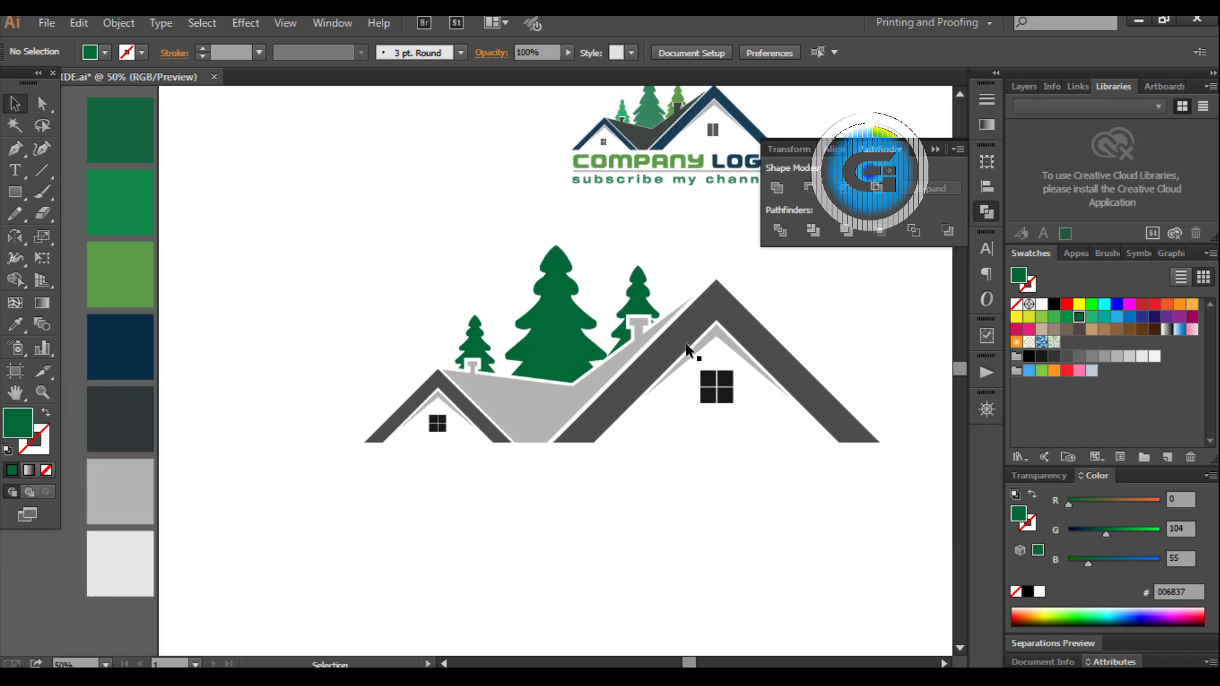
# Recolour the big middle pine with a lighter green from the palette
pyautogui.scroll(1, 687, 349)
pyautogui.click(544, 342)
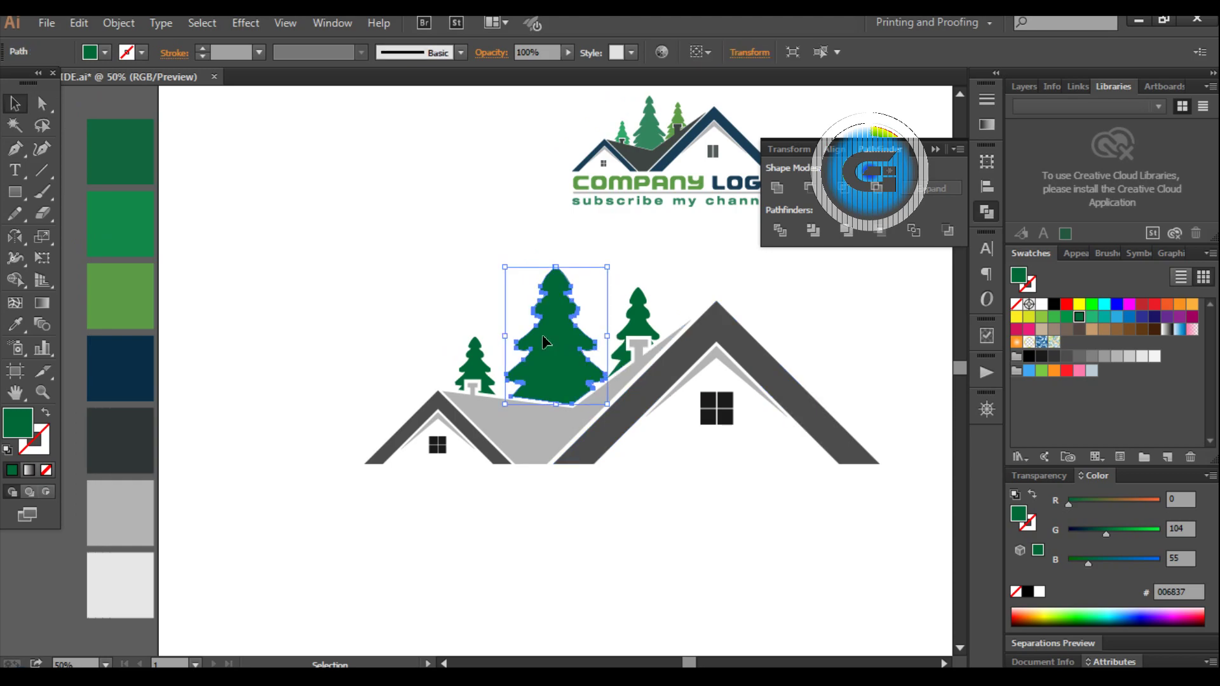
pyautogui.click(15, 326)
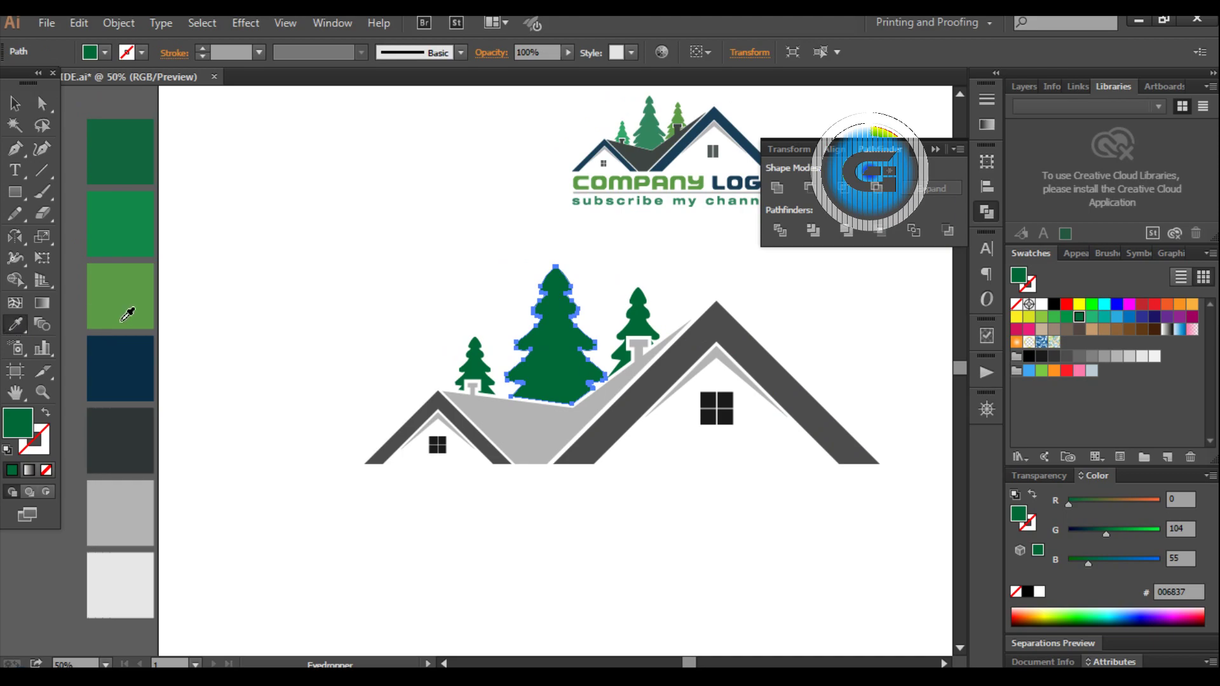
pyautogui.click(138, 160)
pyautogui.click(16, 103)
pyautogui.click(443, 344)
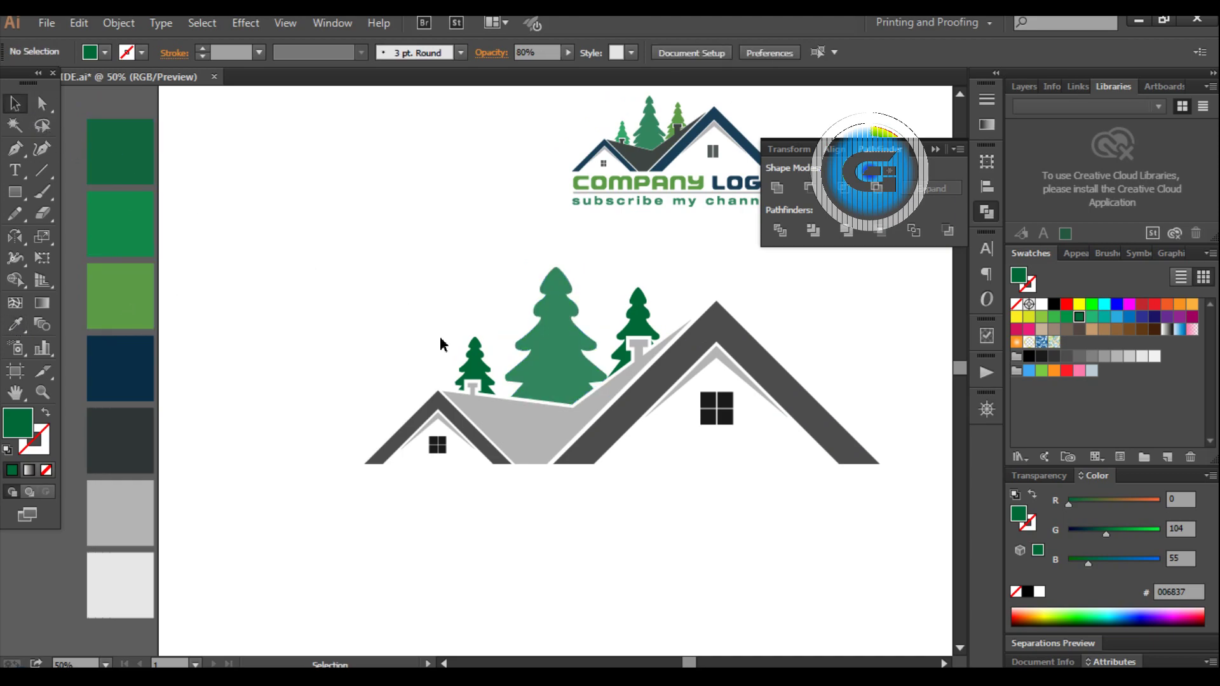
# Give the small left pine the brighter palette green
pyautogui.click(475, 367)
pyautogui.click(16, 327)
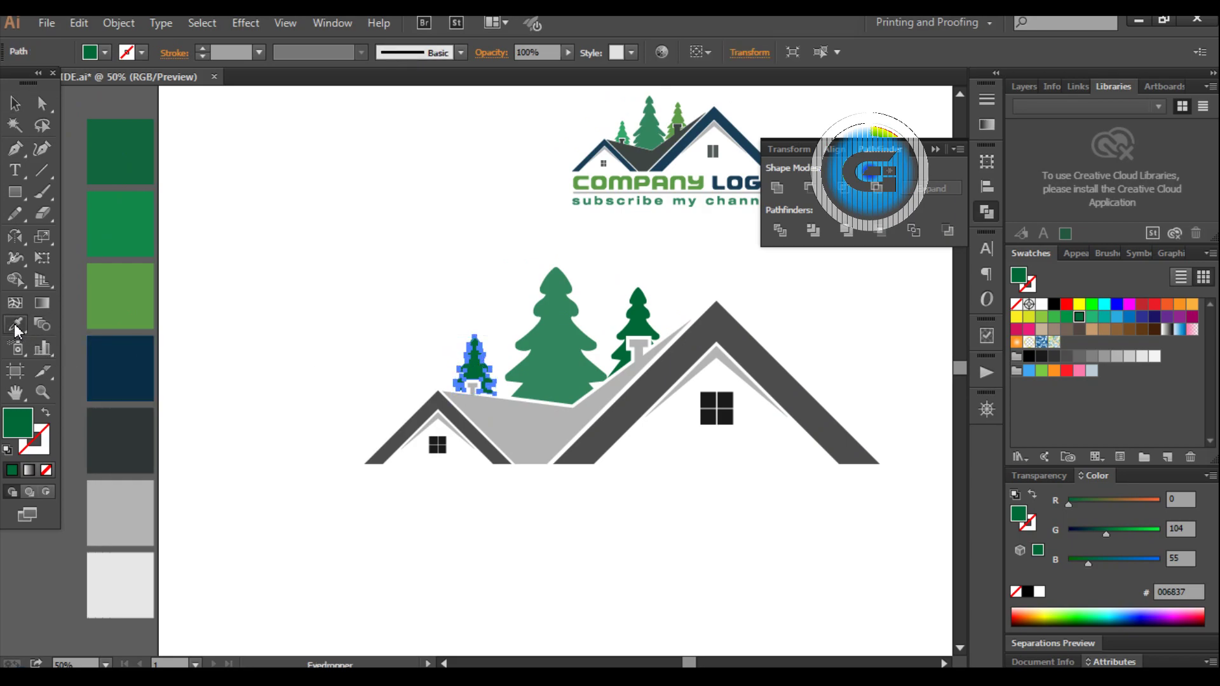
pyautogui.click(130, 216)
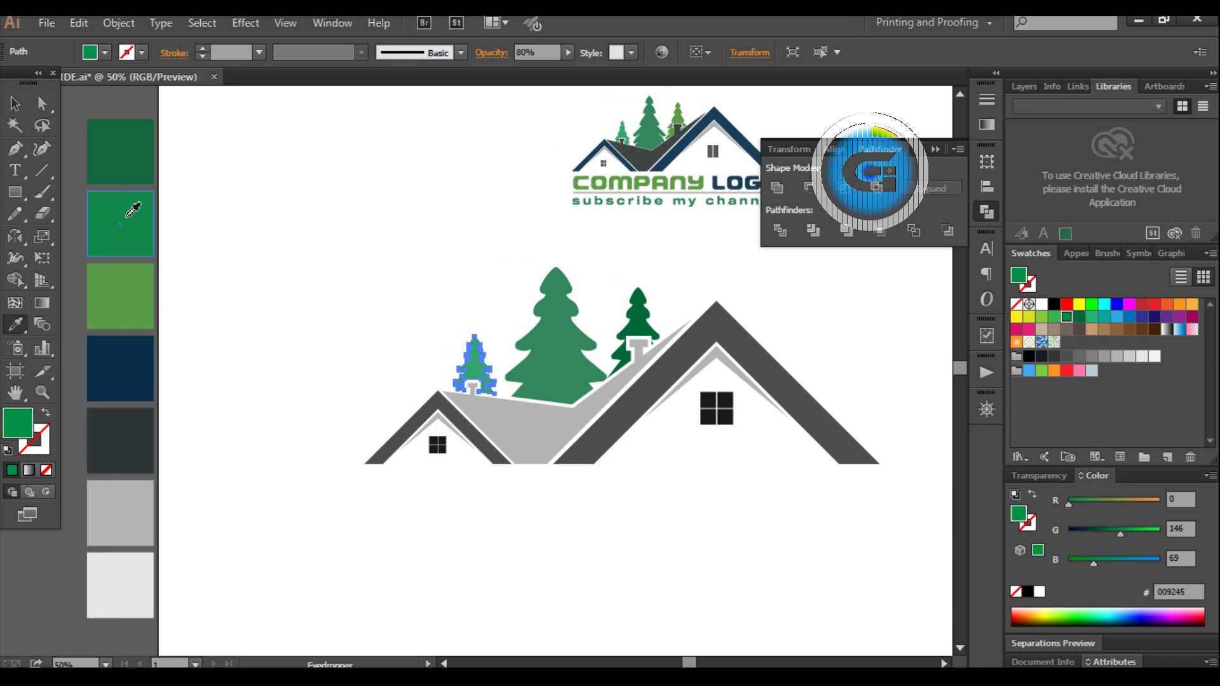
pyautogui.click(15, 103)
pyautogui.click(724, 381)
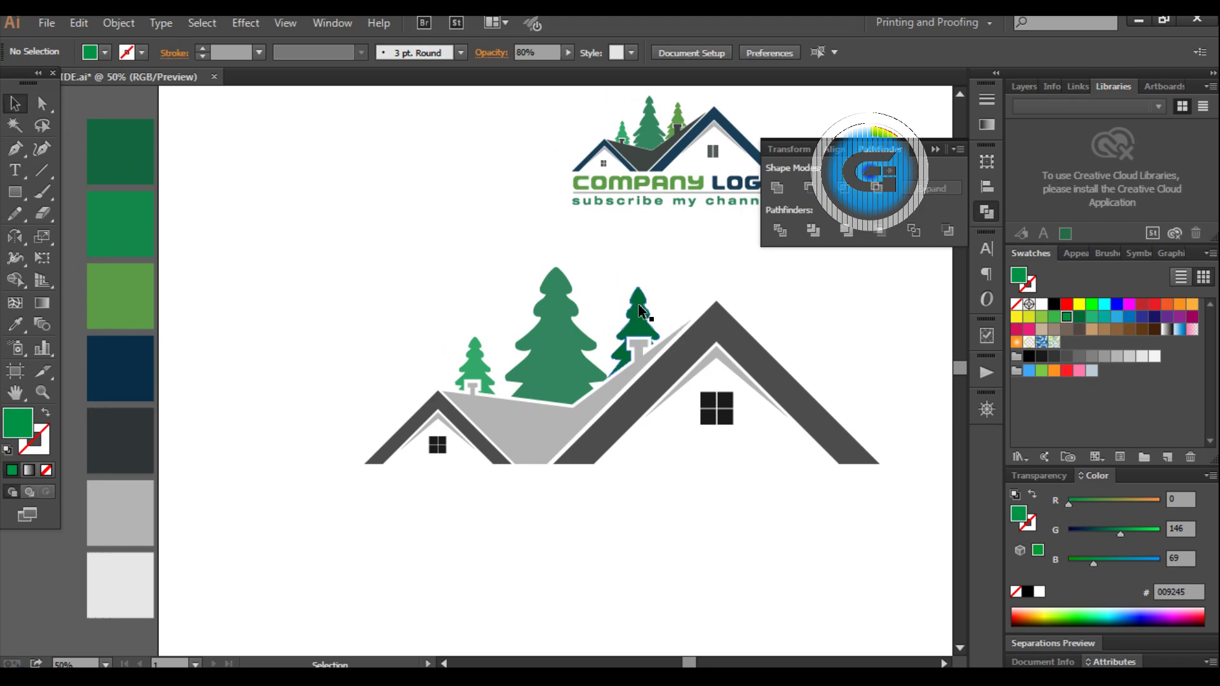
# Give the right pine the light leaf green from the palette
pyautogui.click(641, 321)
pyautogui.click(15, 324)
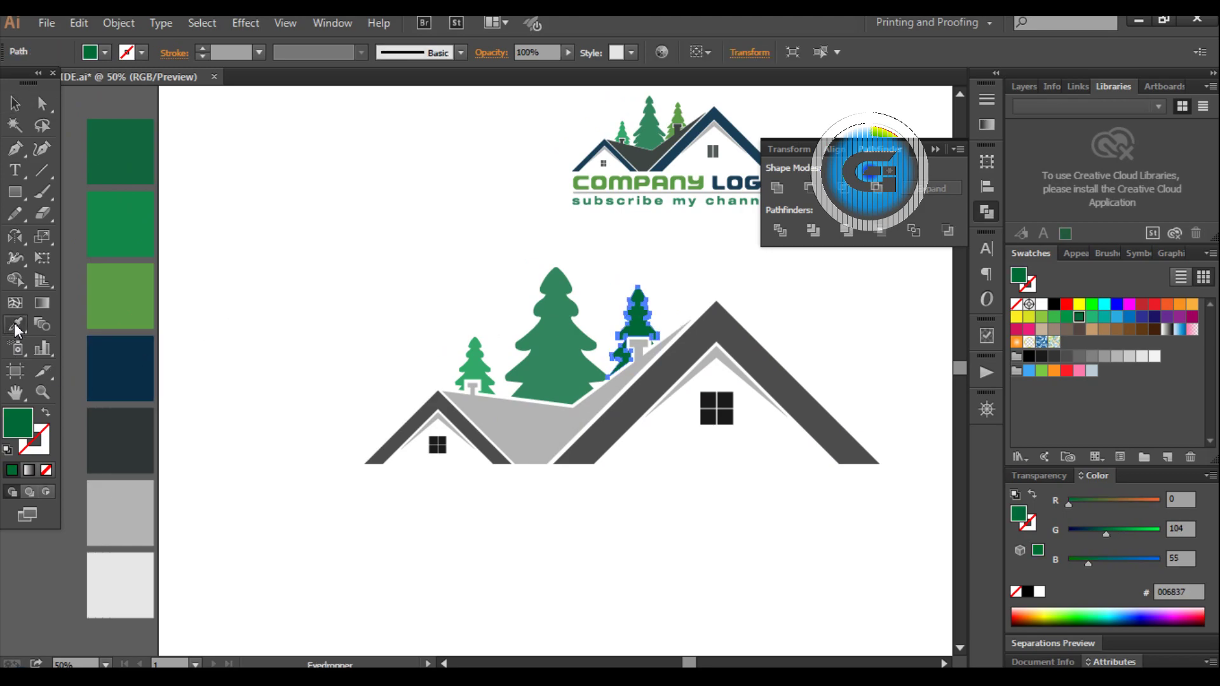
pyautogui.click(103, 302)
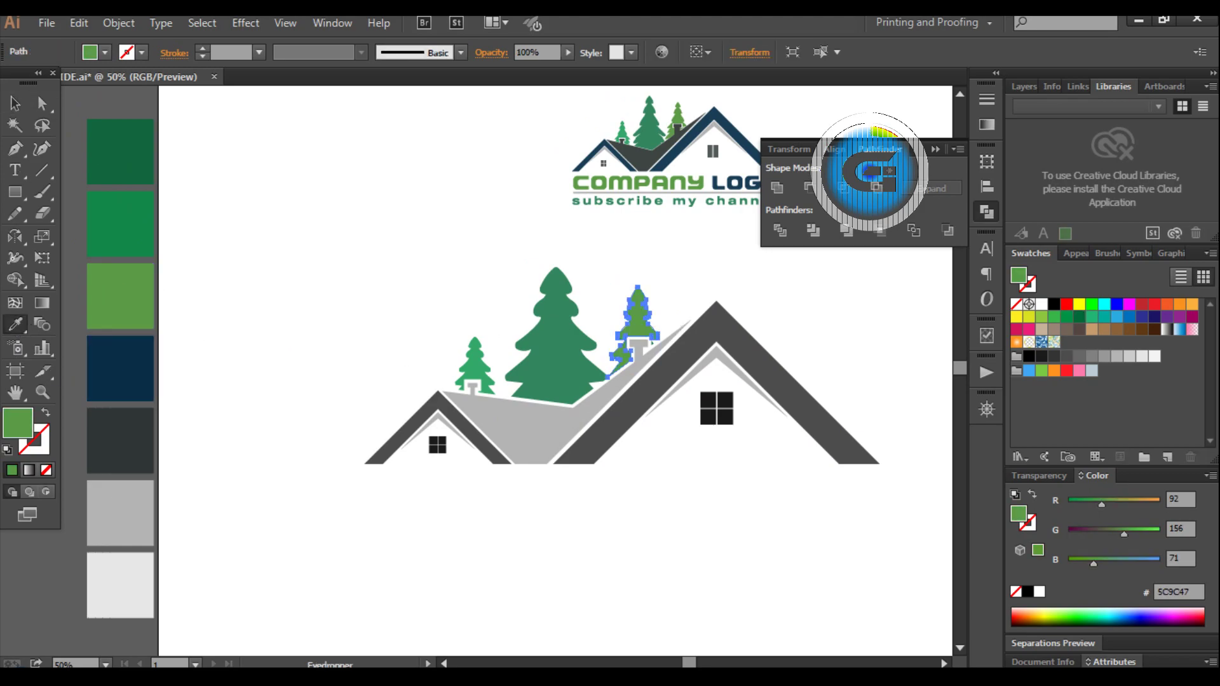
pyautogui.press('v')
pyautogui.click(348, 258)
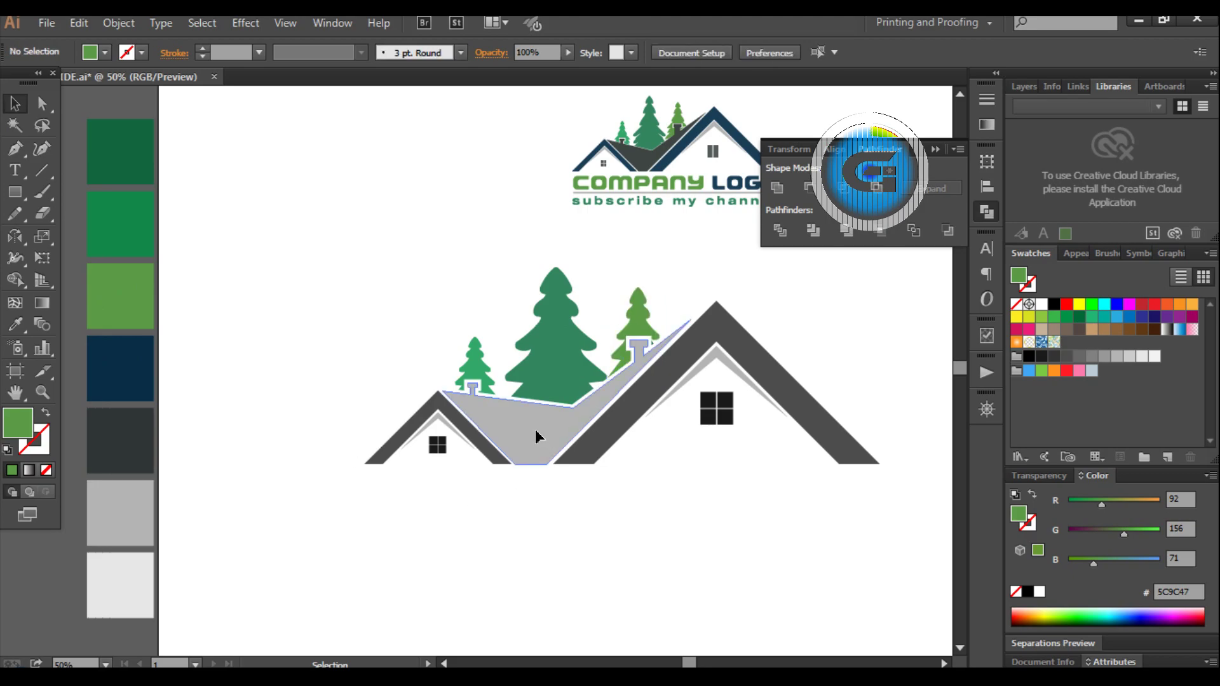
pyautogui.click(536, 436)
# Make the middle roof dark grey by sampling it from the palette with the Eyedropper
pyautogui.press('i')
pyautogui.click(133, 425)
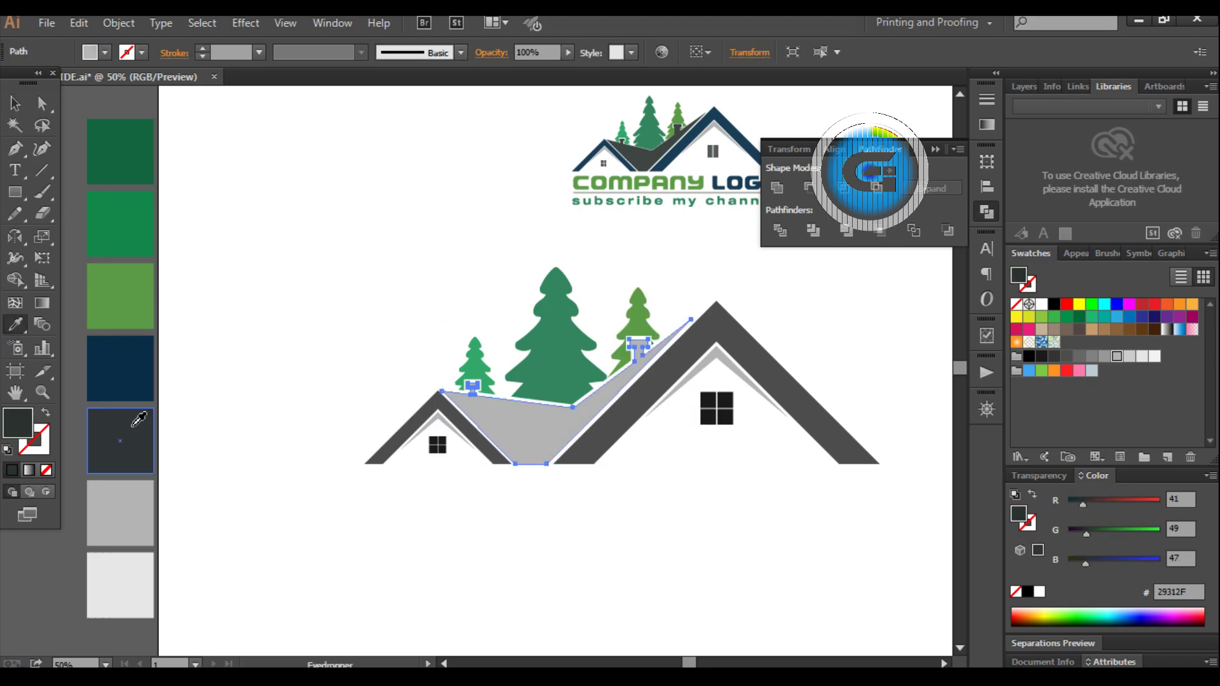
pyautogui.click(14, 105)
pyautogui.click(254, 199)
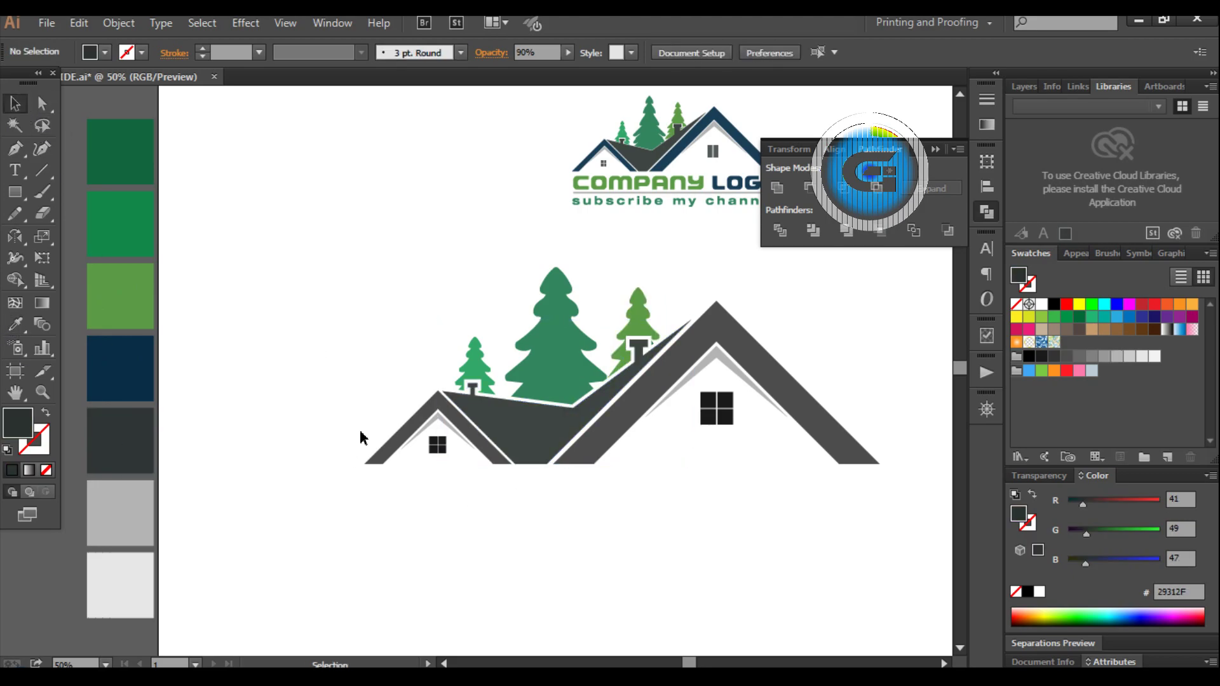
# Recolour the small left and large right chevron roofs navy from the palette
pyautogui.click(401, 435)
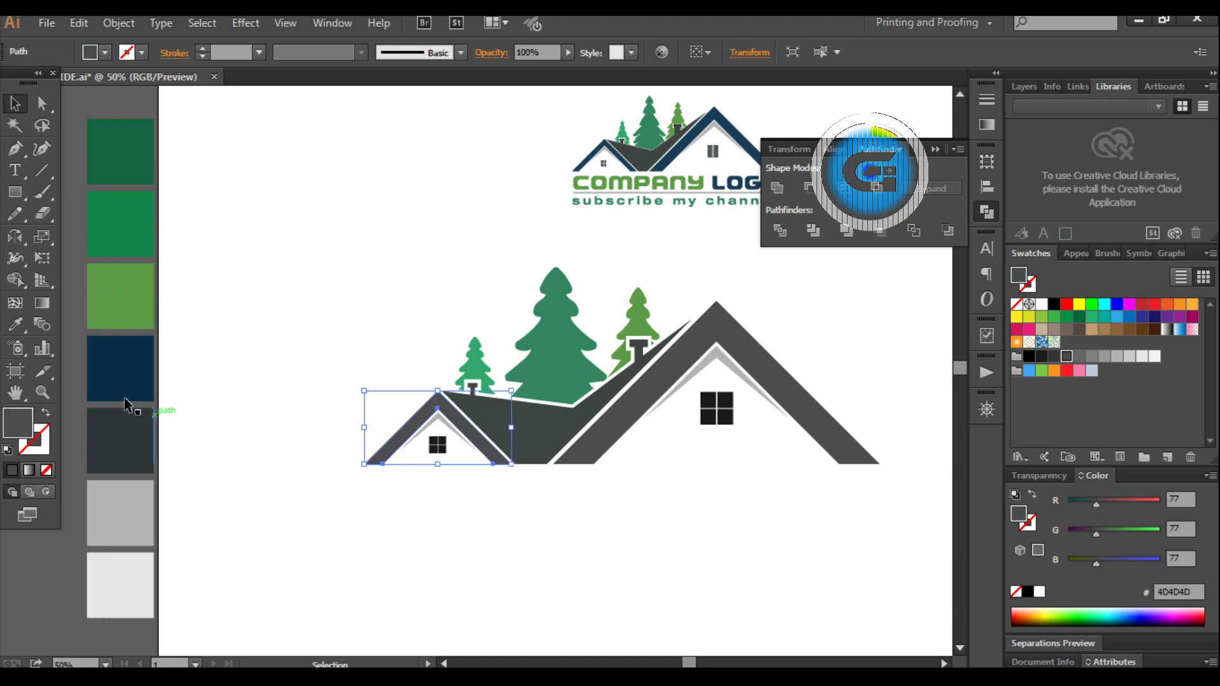
pyautogui.click(15, 324)
pyautogui.click(126, 367)
pyautogui.click(15, 104)
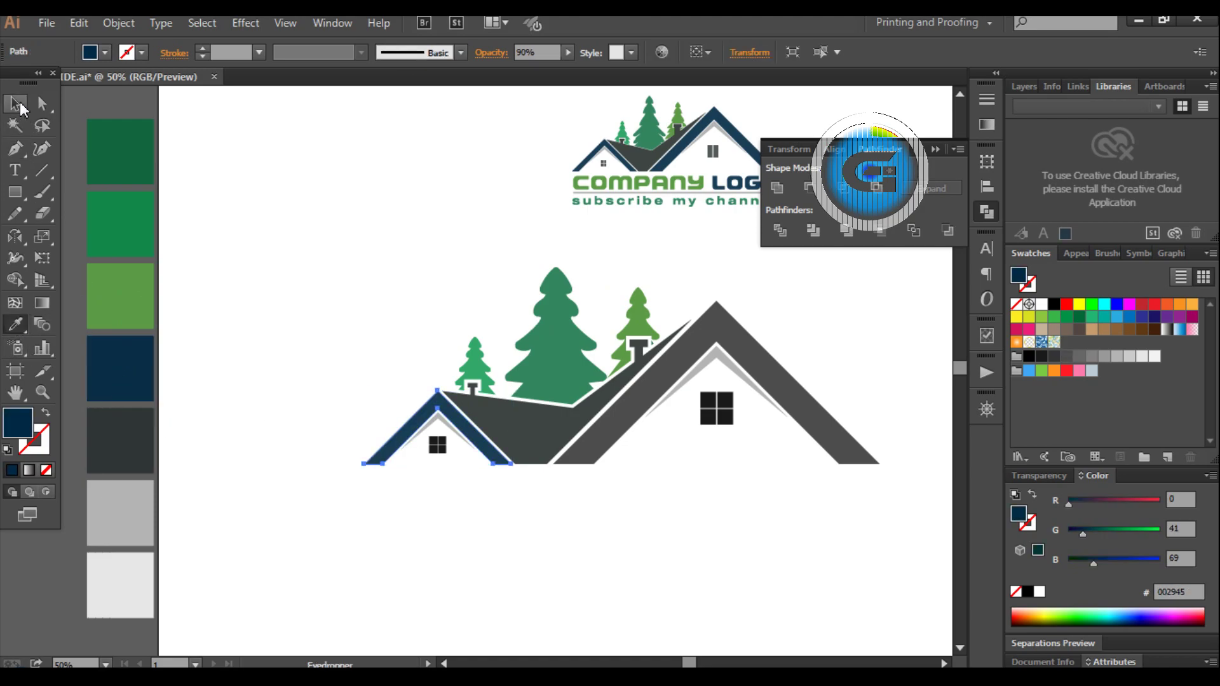
pyautogui.click(672, 447)
pyautogui.click(635, 422)
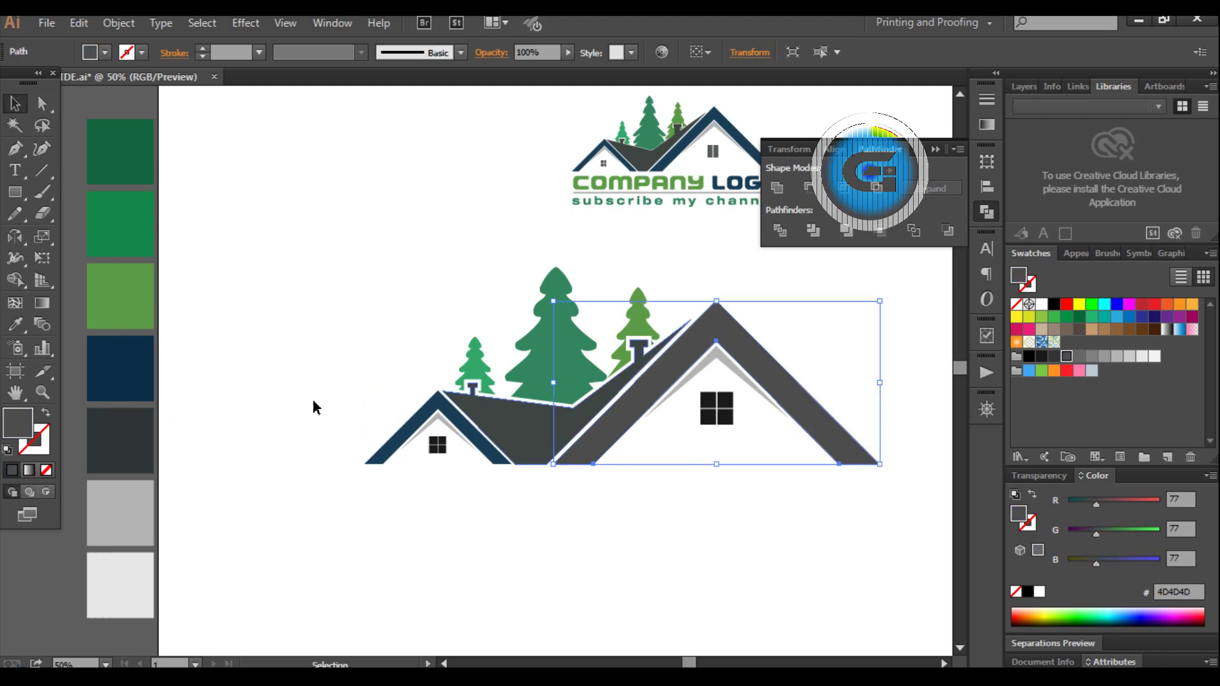
pyautogui.click(15, 325)
pyautogui.click(135, 367)
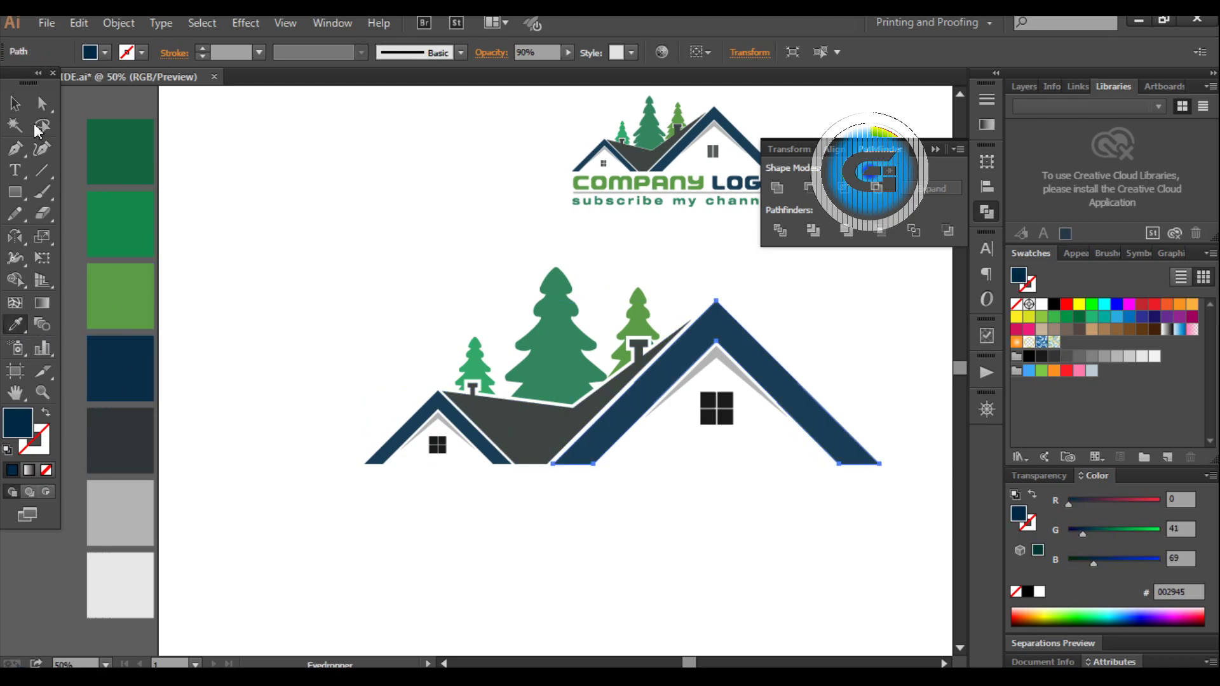
pyautogui.click(16, 104)
pyautogui.click(312, 387)
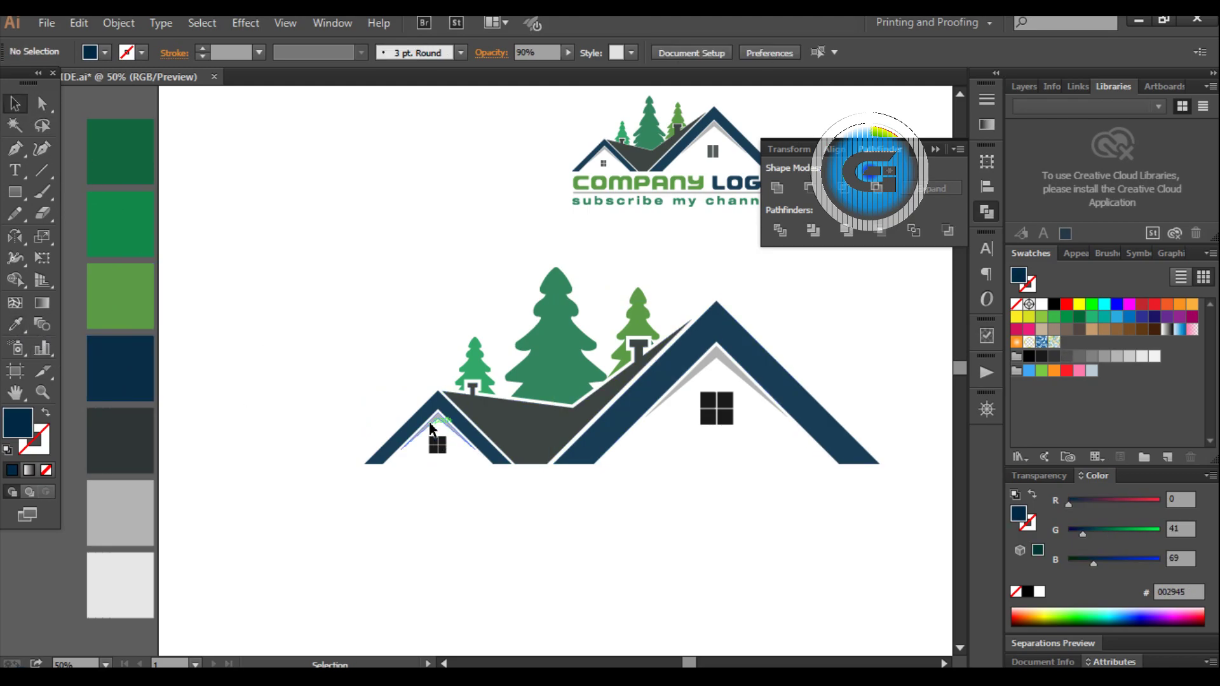
# Give the inner roofs under both chevrons the light grey palette swatch
pyautogui.click(430, 427)
pyautogui.click(16, 325)
pyautogui.click(125, 510)
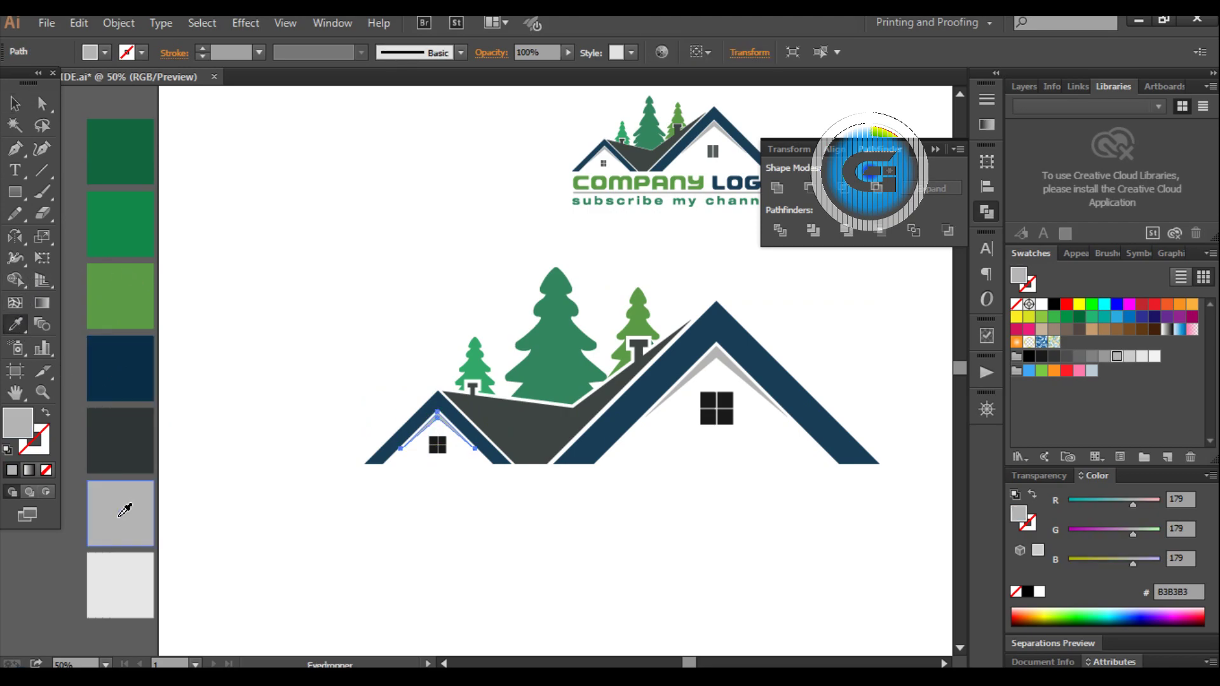
pyautogui.click(15, 103)
pyautogui.click(215, 263)
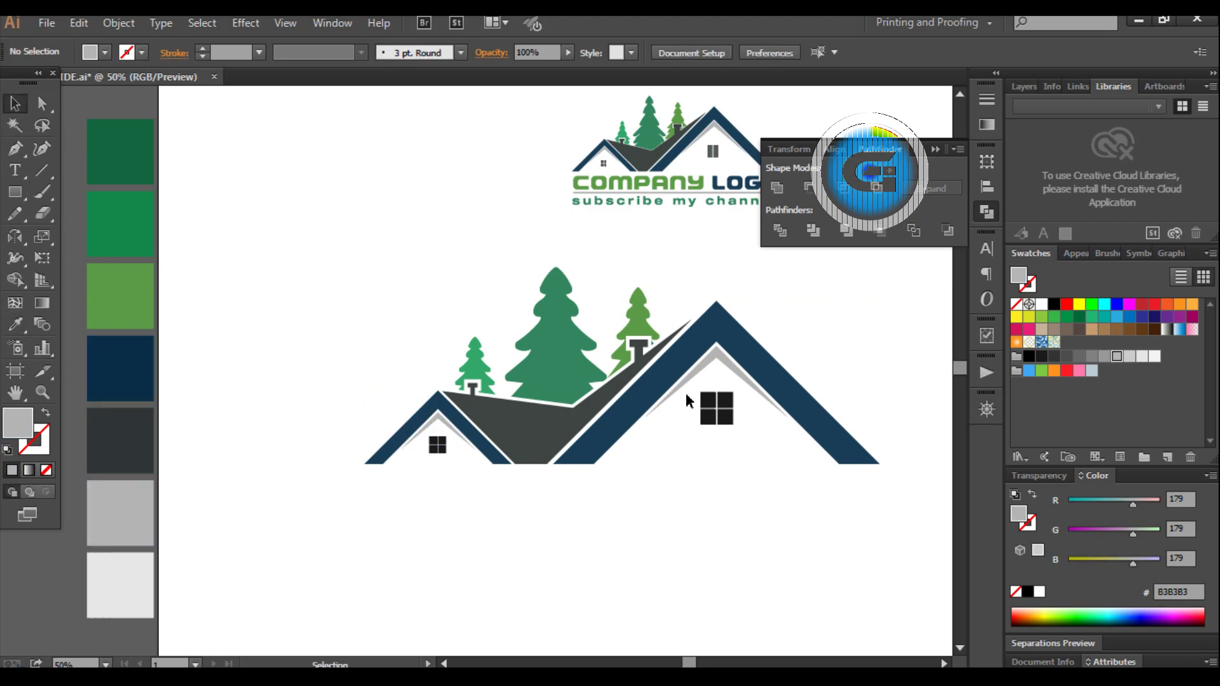
pyautogui.click(693, 383)
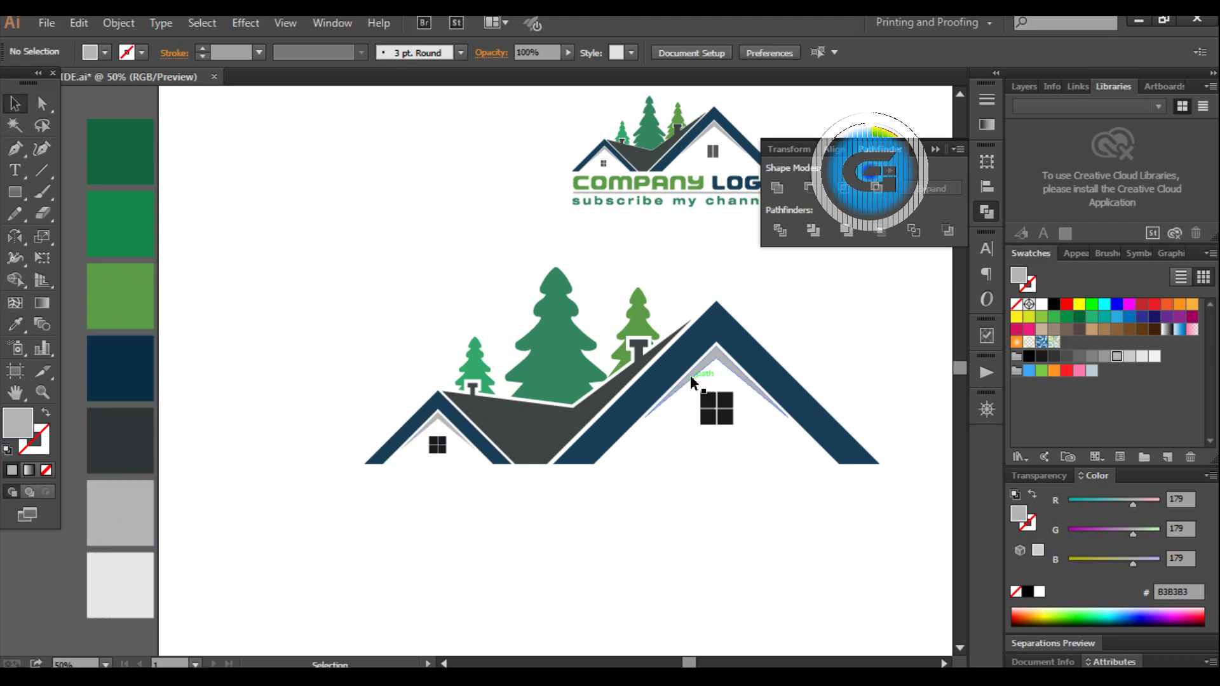
pyautogui.click(16, 324)
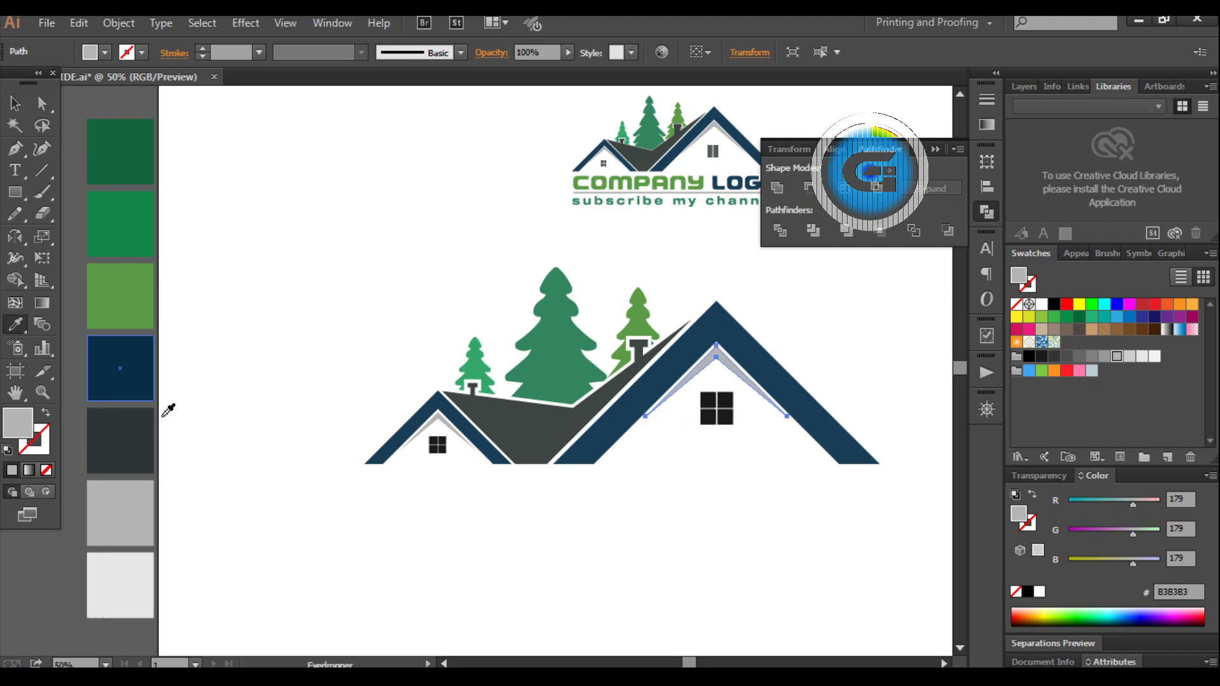
pyautogui.click(16, 104)
pyautogui.click(332, 504)
# Make the small left window and the large right window dark grey, then close Pathfinder
pyautogui.click(437, 445)
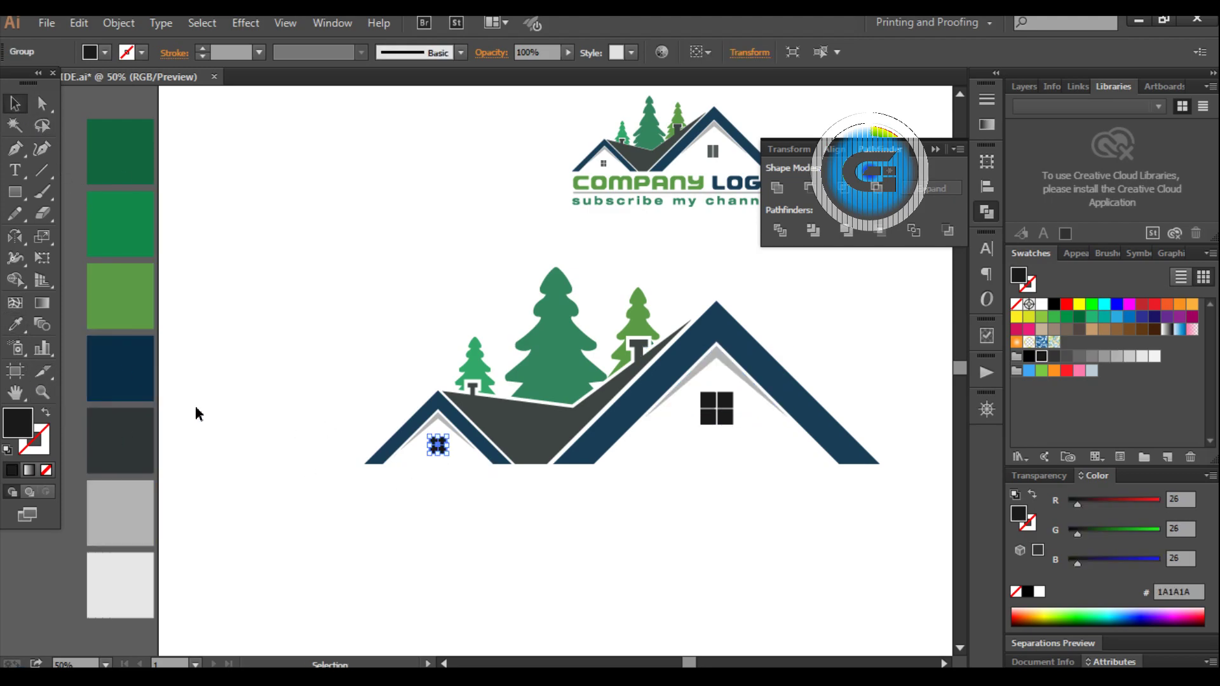
pyautogui.click(15, 325)
pyautogui.click(132, 424)
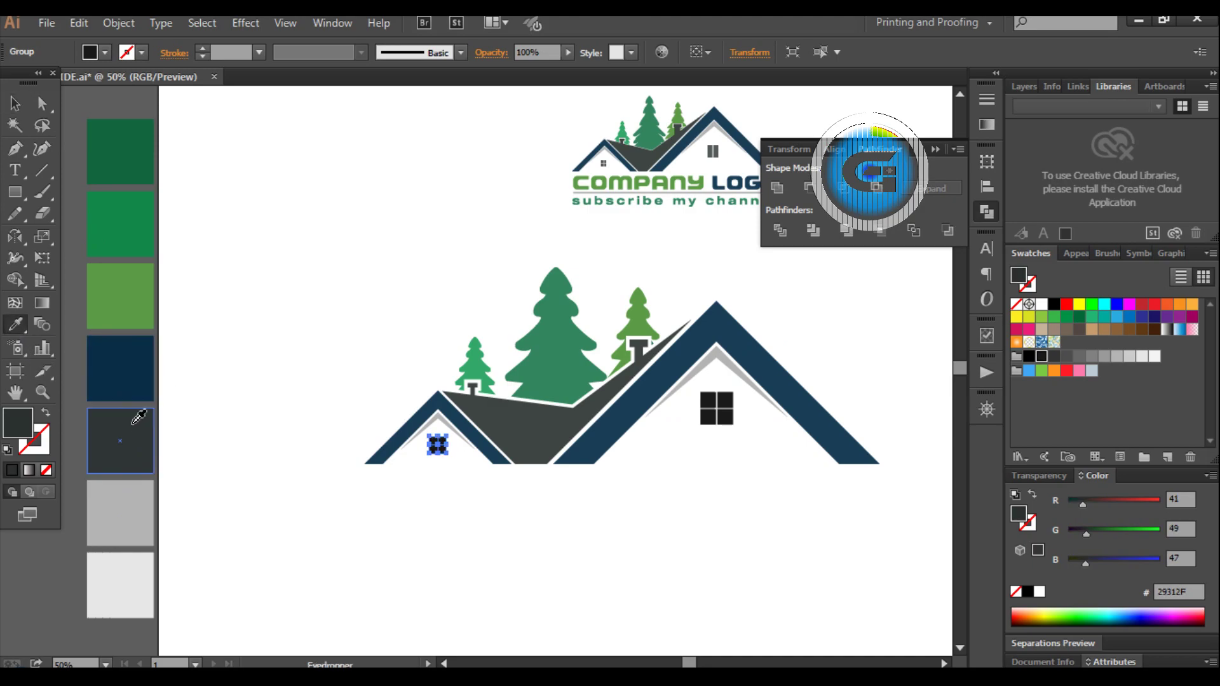
pyautogui.click(15, 104)
pyautogui.click(258, 280)
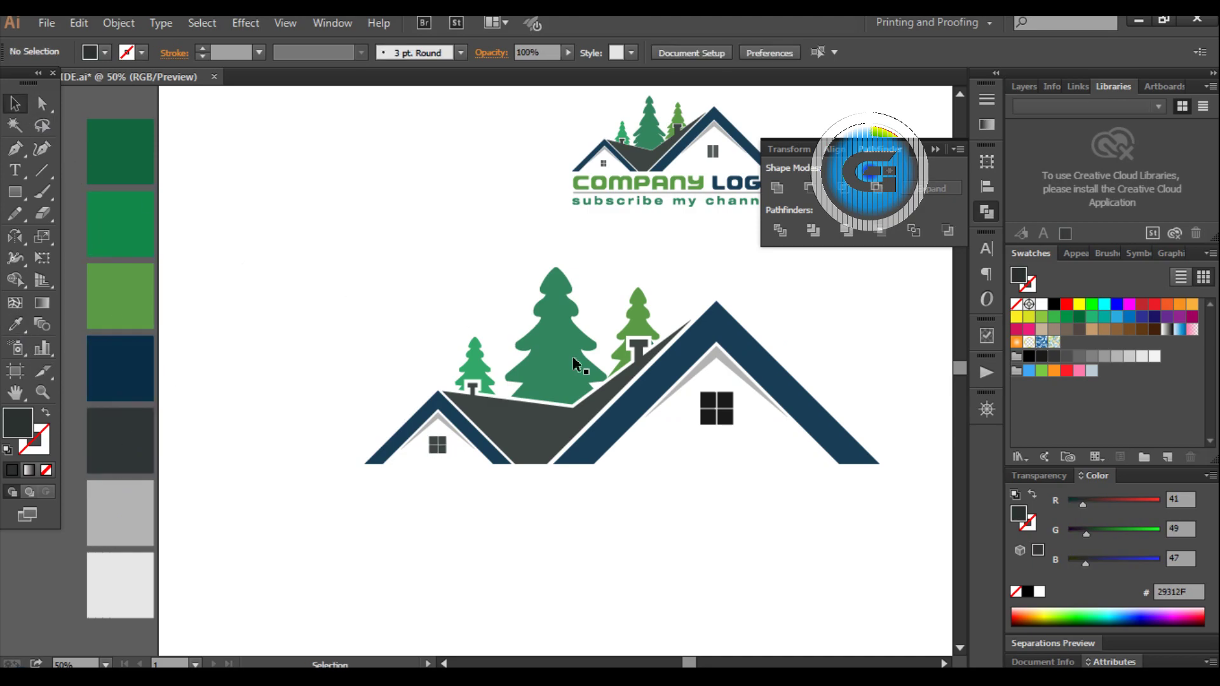
pyautogui.click(732, 408)
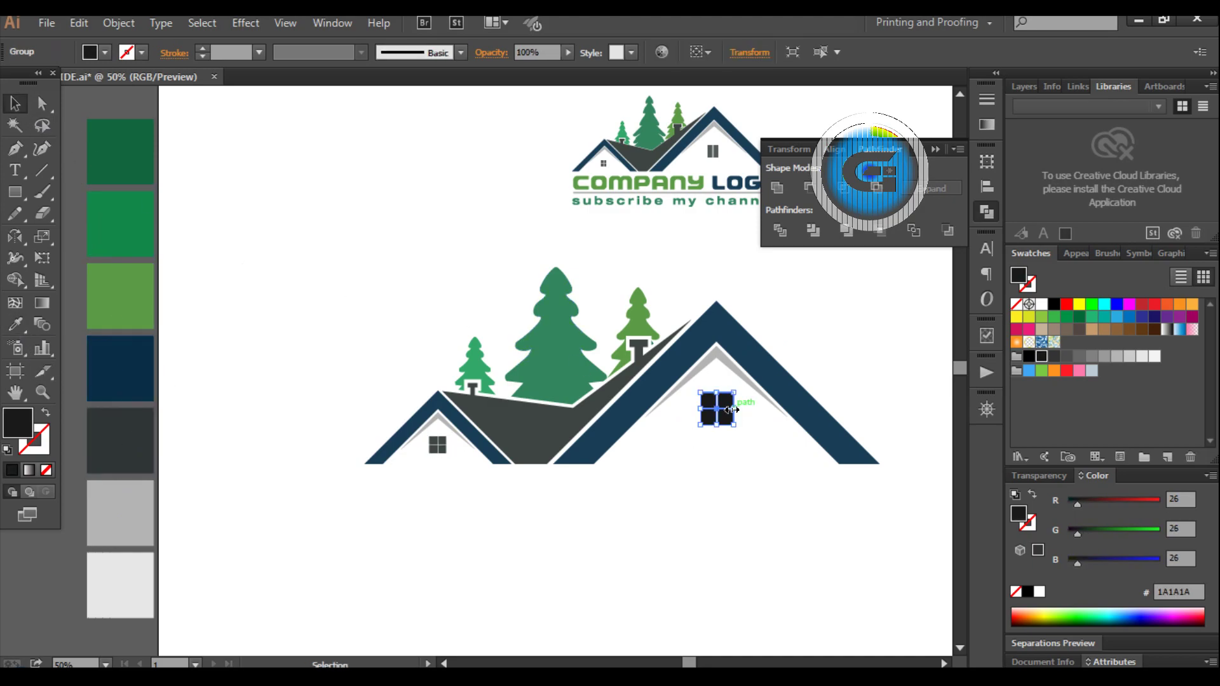
pyautogui.click(14, 326)
pyautogui.click(120, 440)
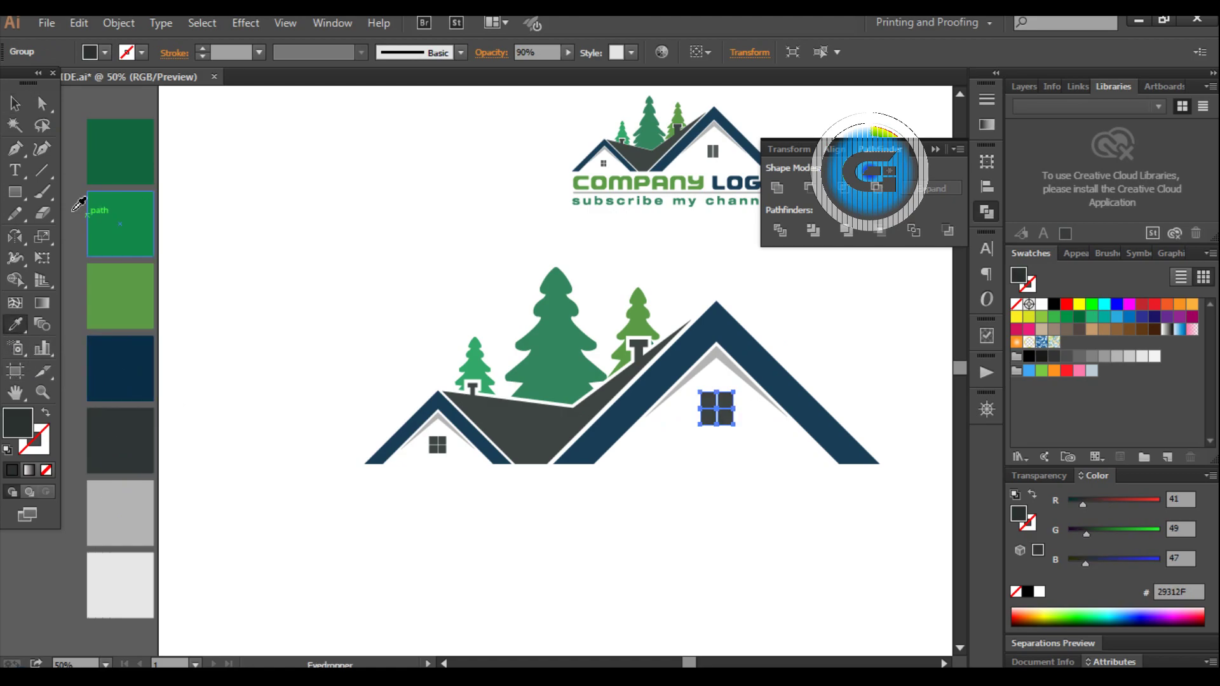
pyautogui.click(15, 103)
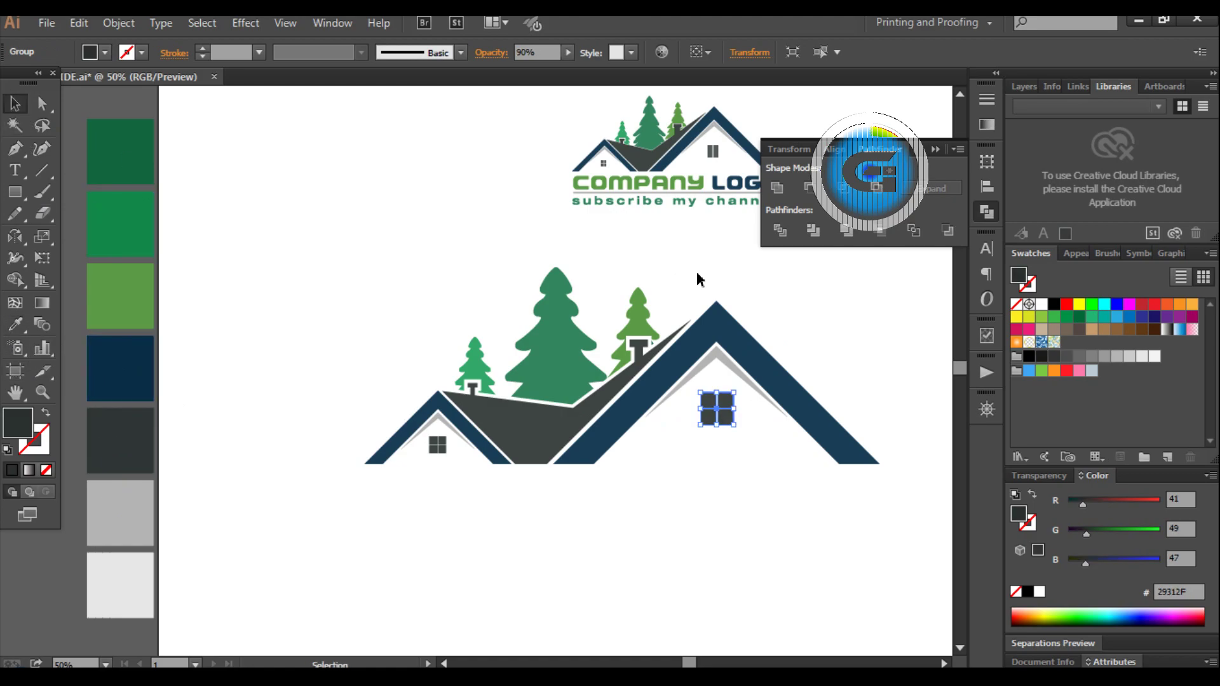
pyautogui.click(935, 150)
pyautogui.click(886, 305)
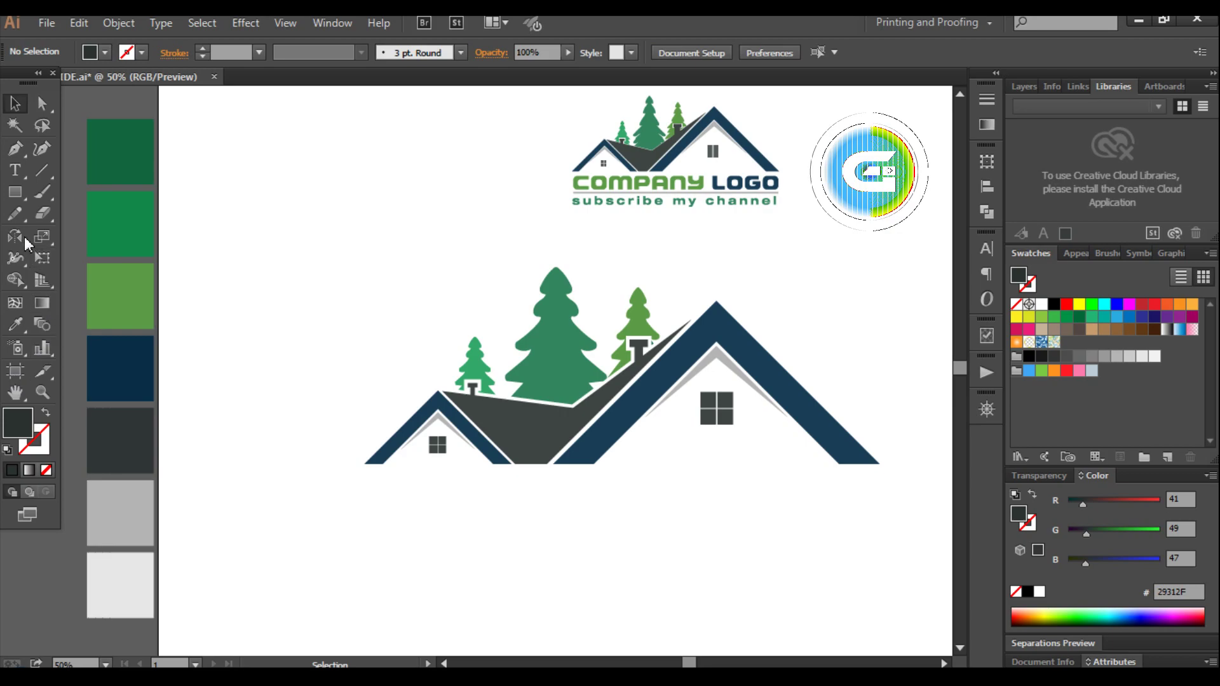
pyautogui.click(15, 170)
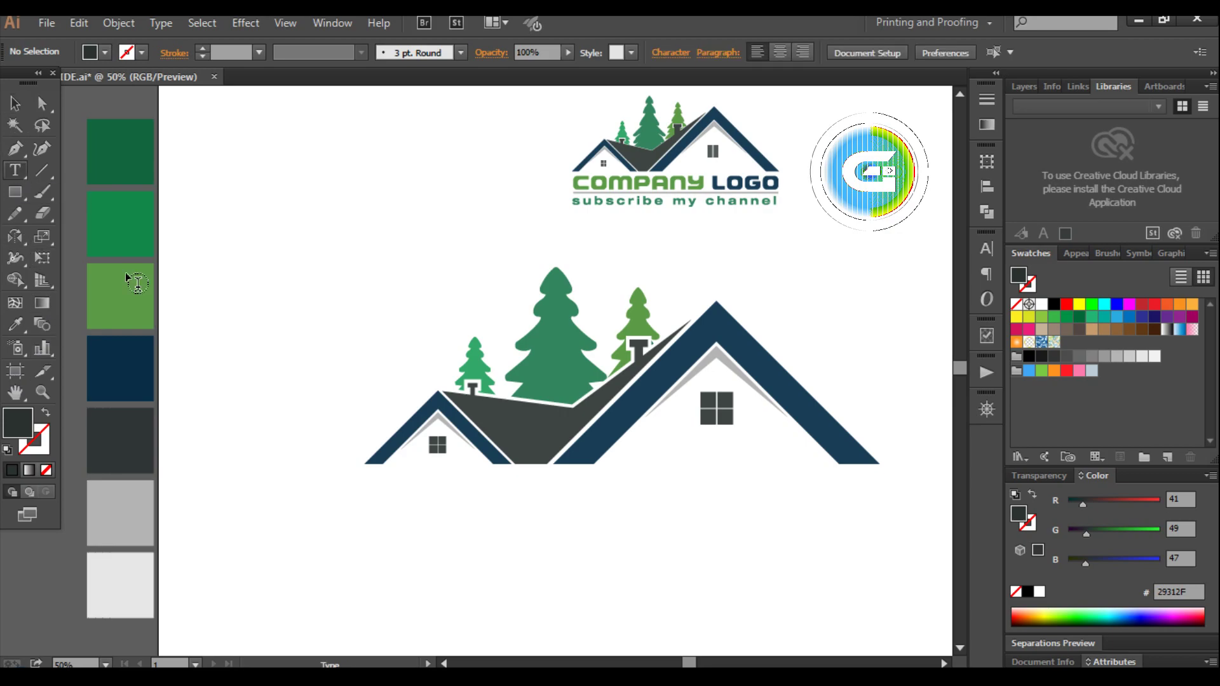
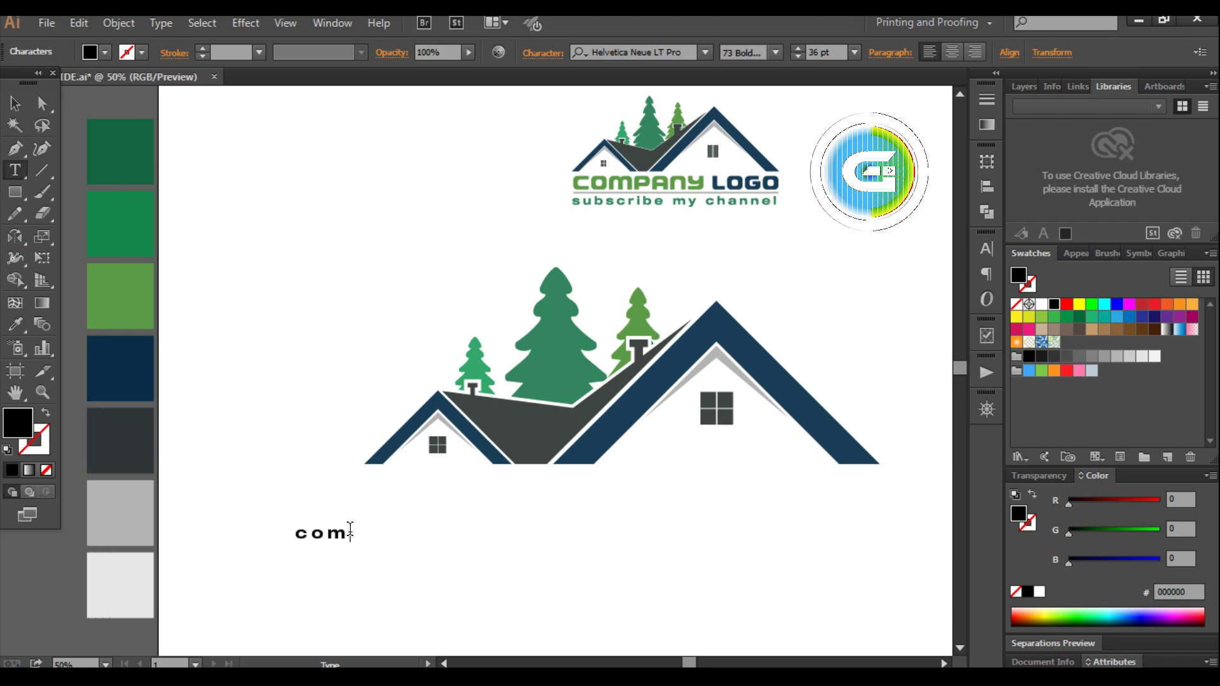
# Fix the typo in 'COMPANY LOGO', scale the text up, and move it just below the roof
pyautogui.press('BackSpace')
pyautogui.press('BackSpace')
pyautogui.write('omp')
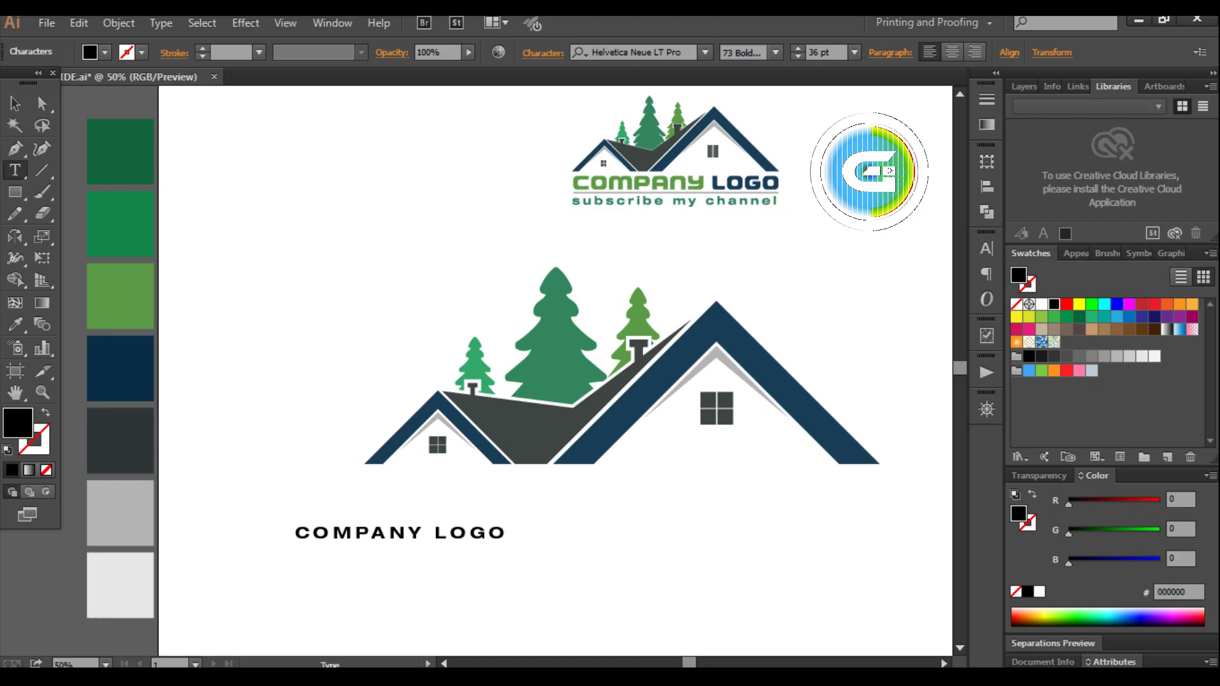
pyautogui.click(15, 103)
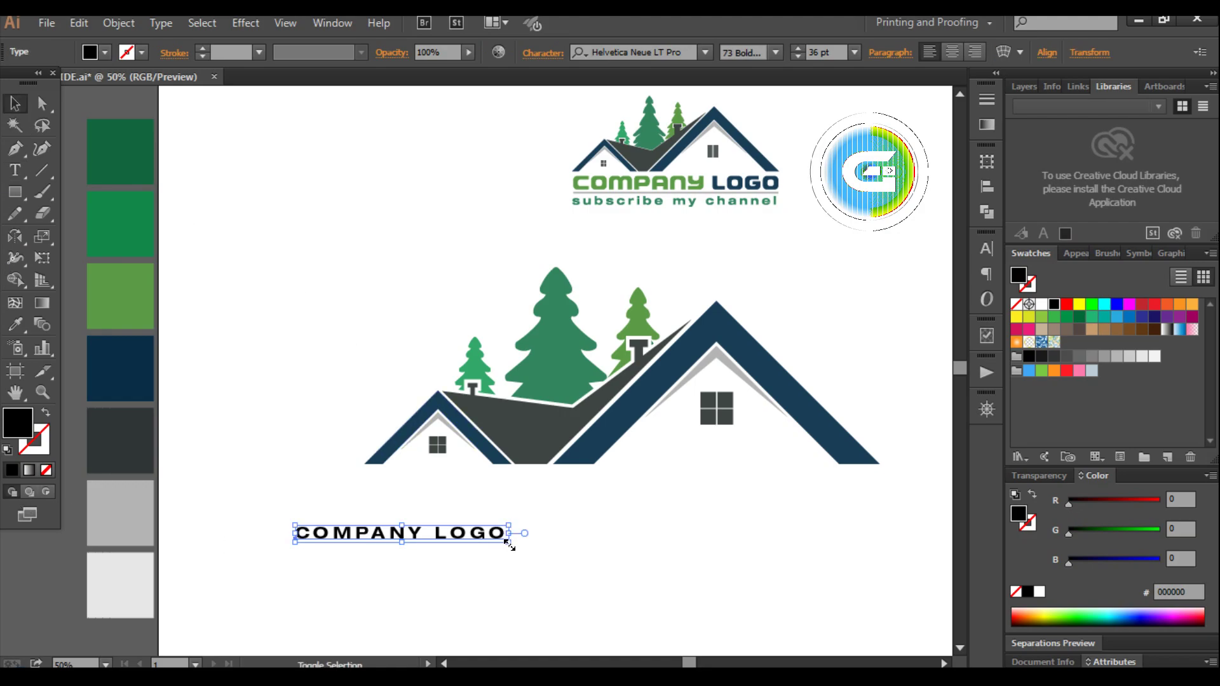
pyautogui.moveTo(509, 543); pyautogui.dragTo(770, 613)
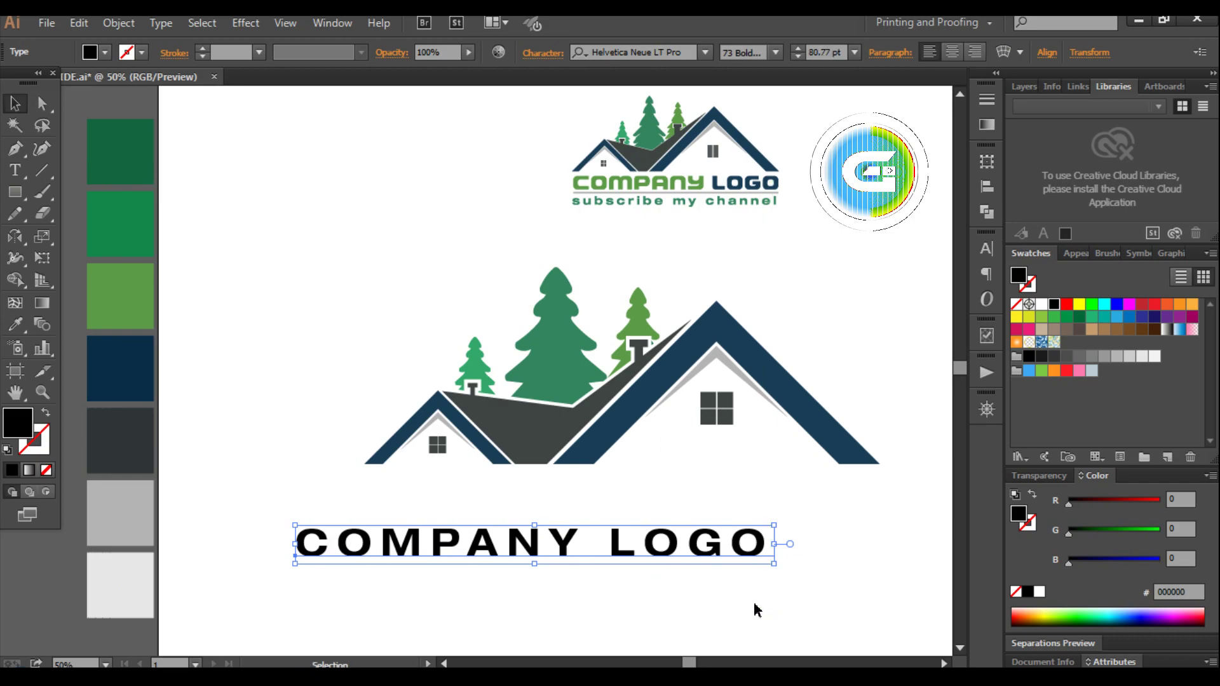
pyautogui.moveTo(680, 557); pyautogui.dragTo(691, 525)
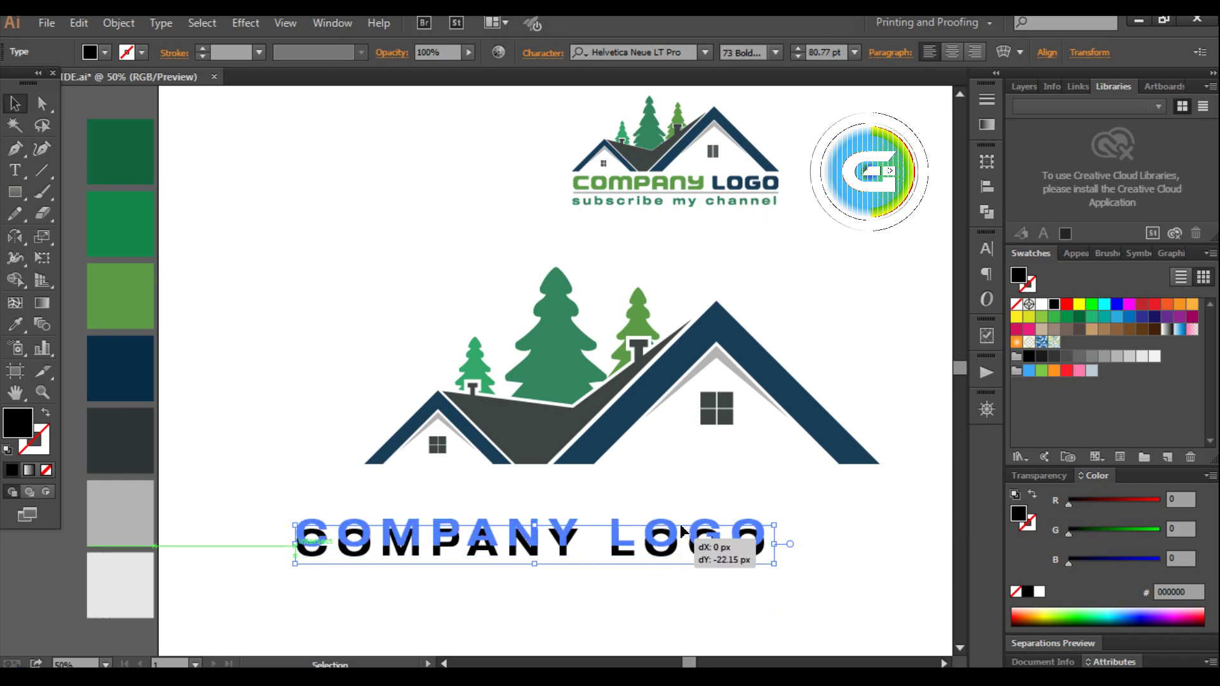
# Set COMPANY LOGO in A*SPACE HEAVY Demo and centre it beneath the roof
pyautogui.click(704, 52)
pyautogui.write('A')
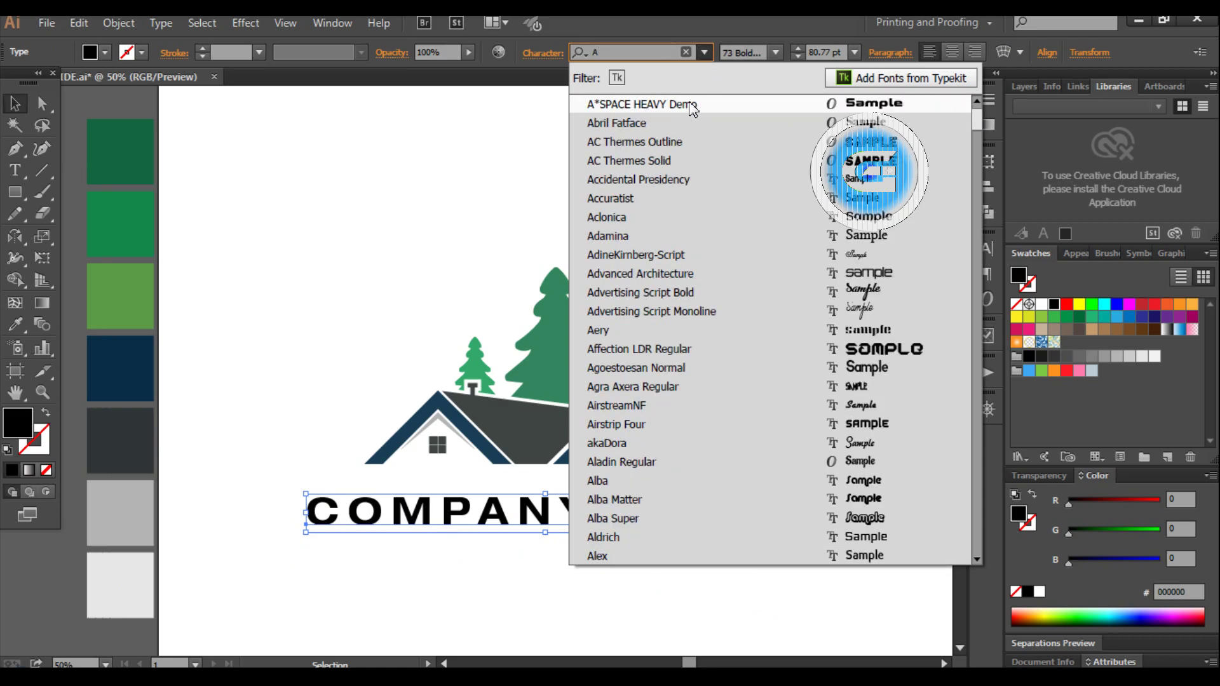
pyautogui.click(692, 104)
pyautogui.moveTo(679, 512); pyautogui.dragTo(711, 507)
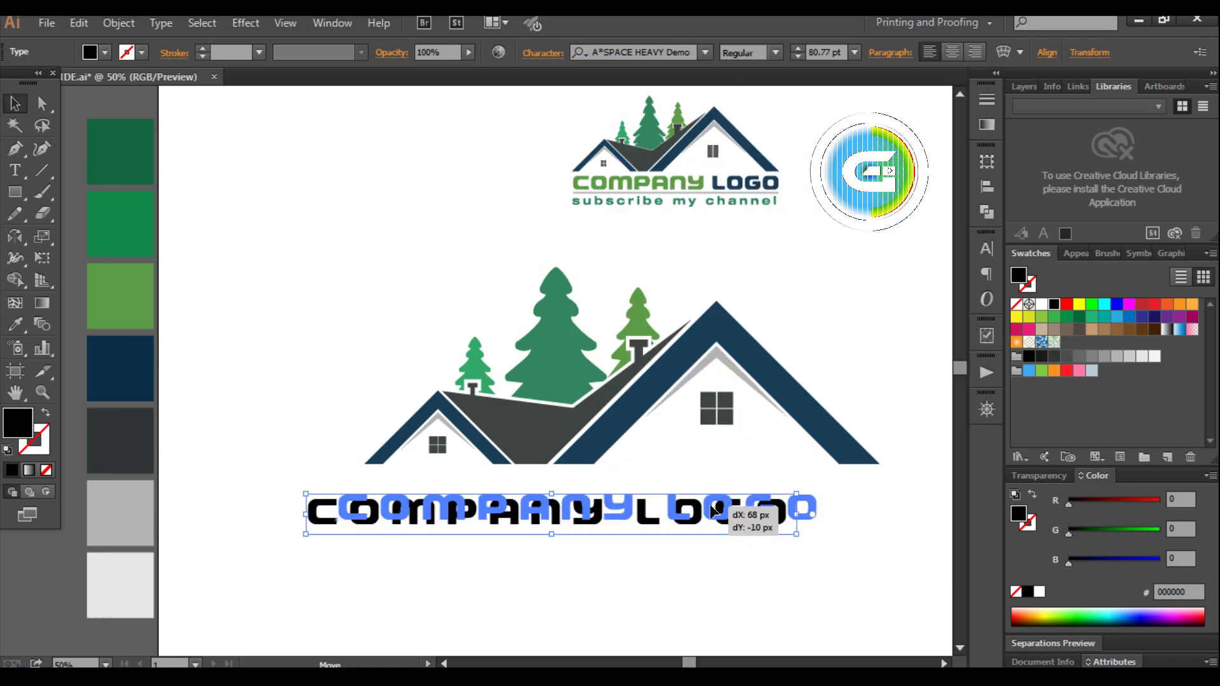
pyautogui.moveTo(533, 516); pyautogui.dragTo(570, 516)
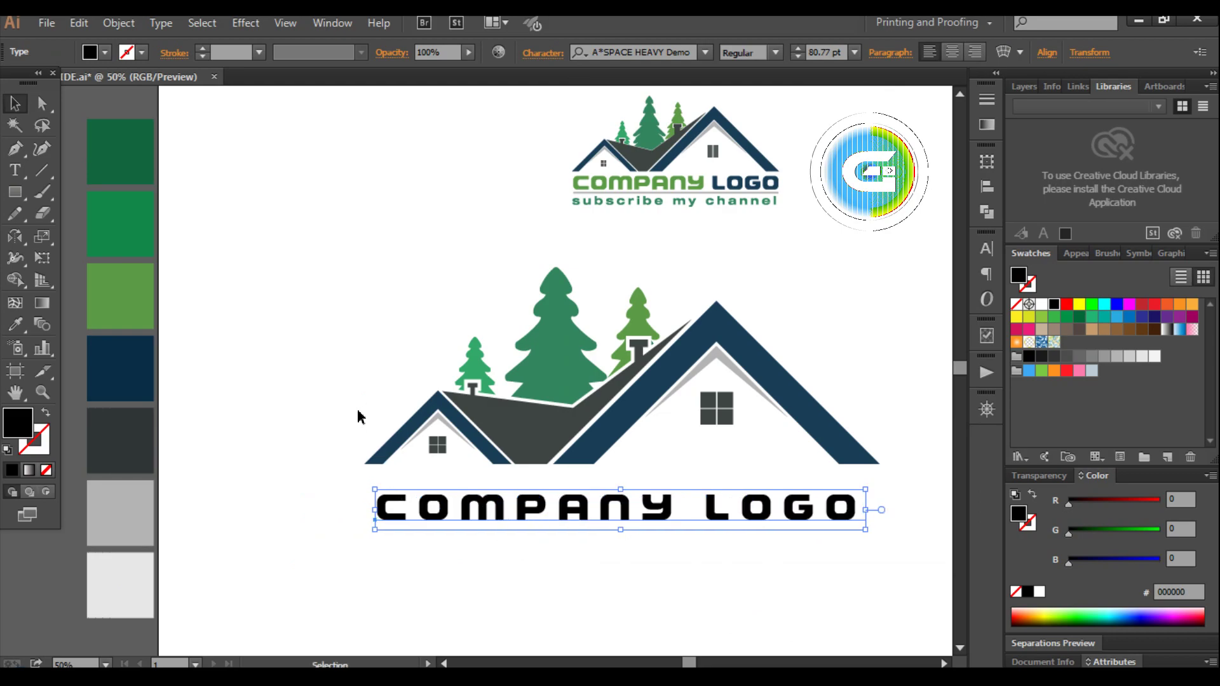
# Expand the text to outlines, stretch it to the roof's width, and nudge it up
pyautogui.click(121, 26)
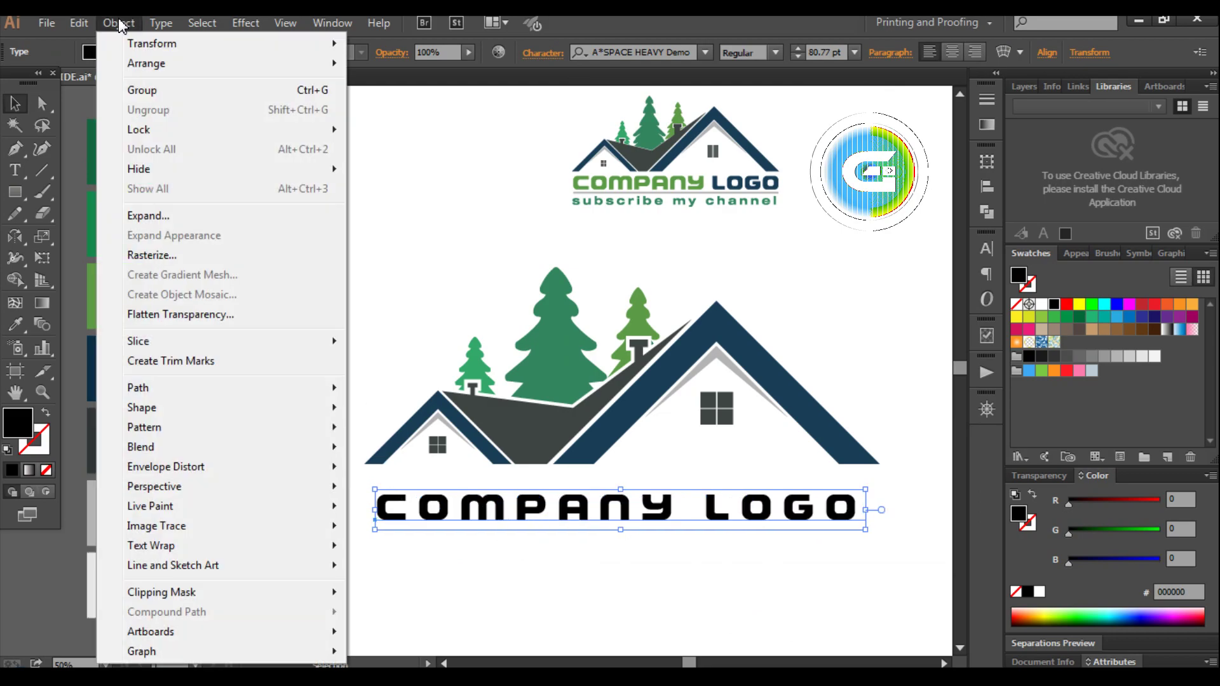
pyautogui.click(145, 216)
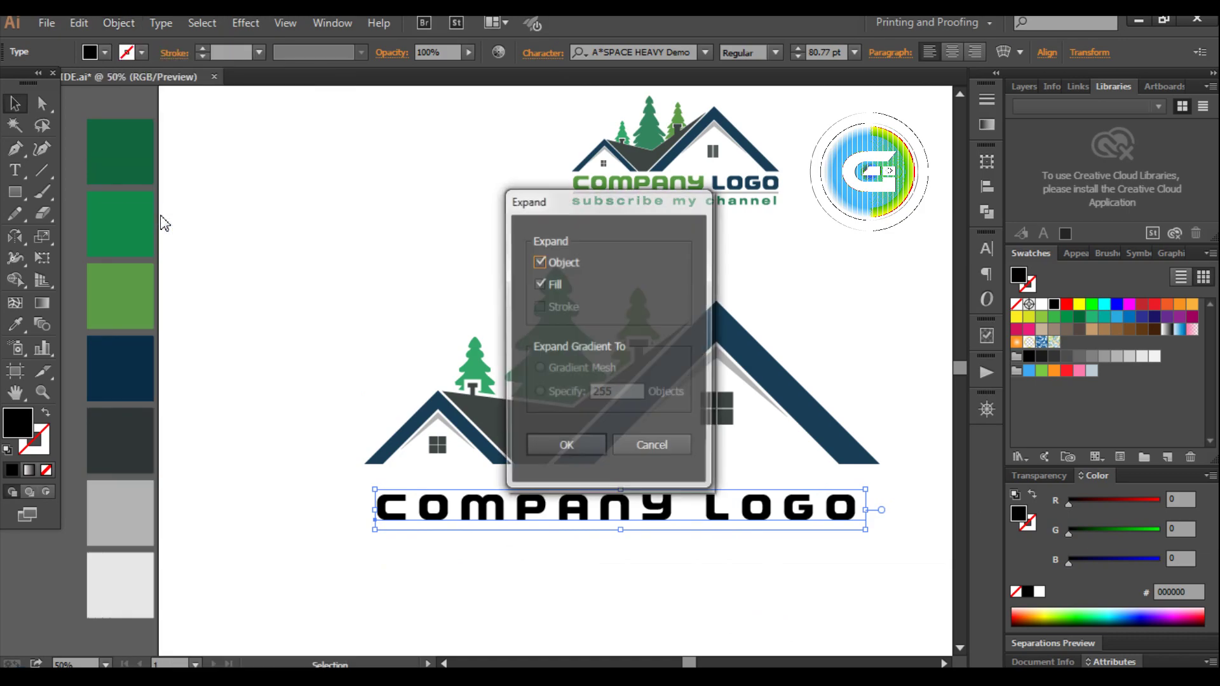
pyautogui.click(572, 449)
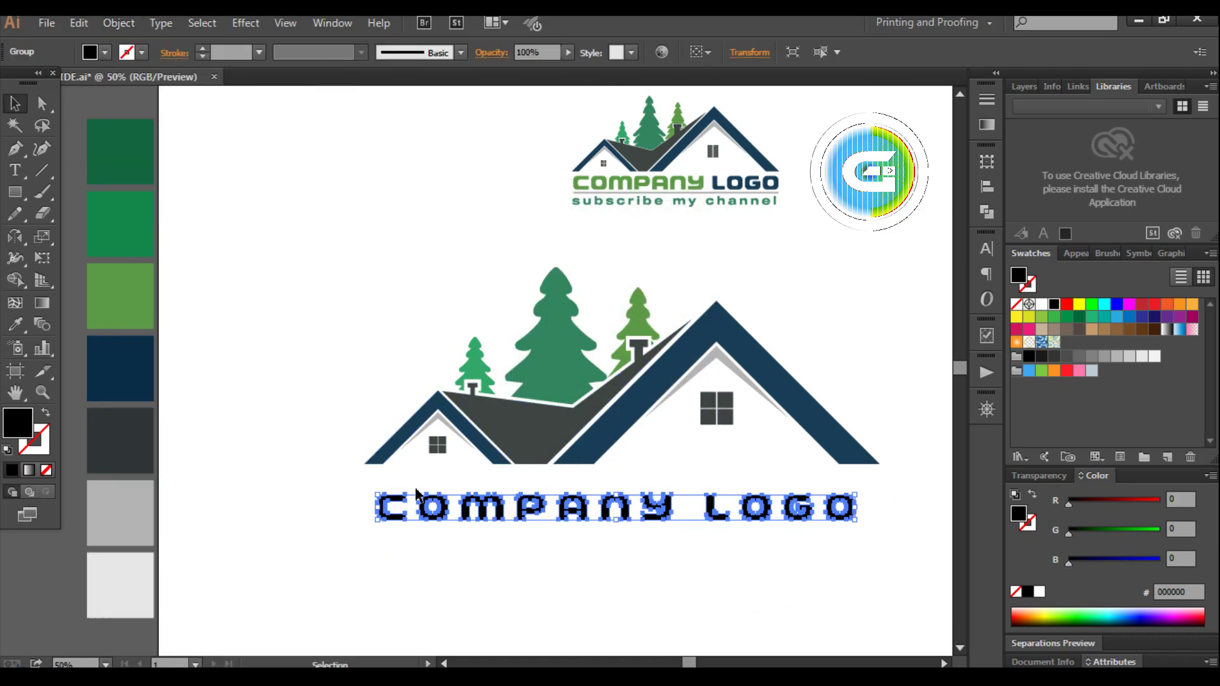
pyautogui.moveTo(379, 494); pyautogui.dragTo(366, 494)
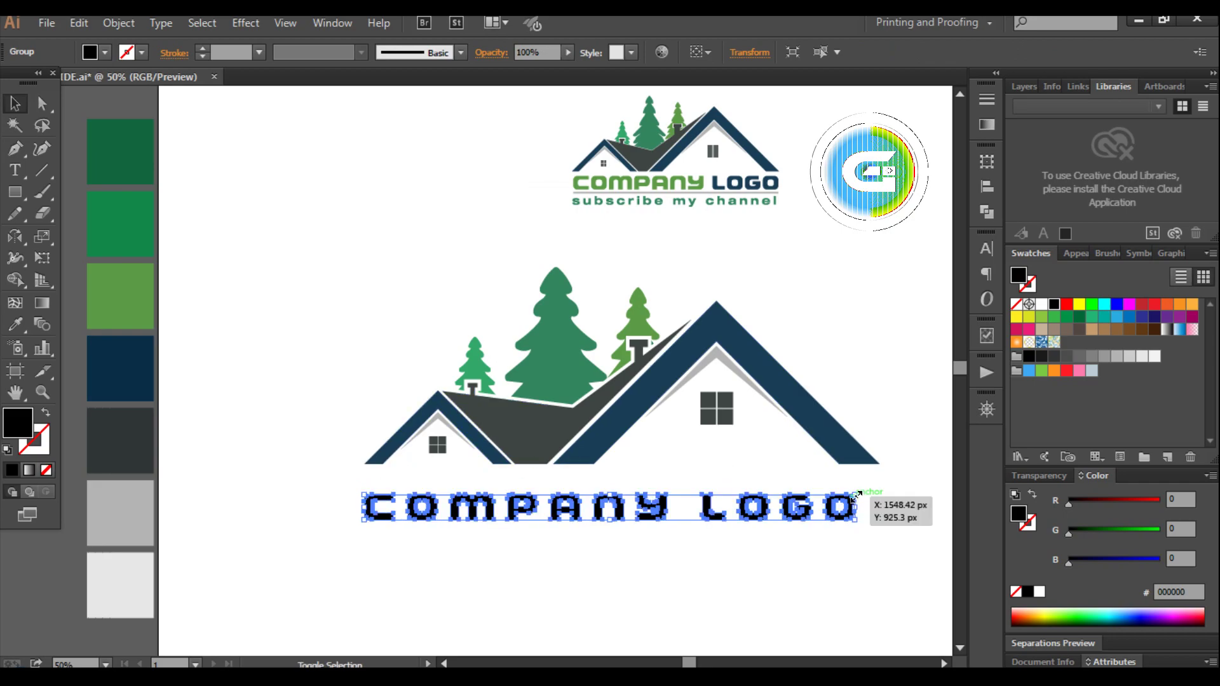
pyautogui.moveTo(853, 495); pyautogui.dragTo(880, 464)
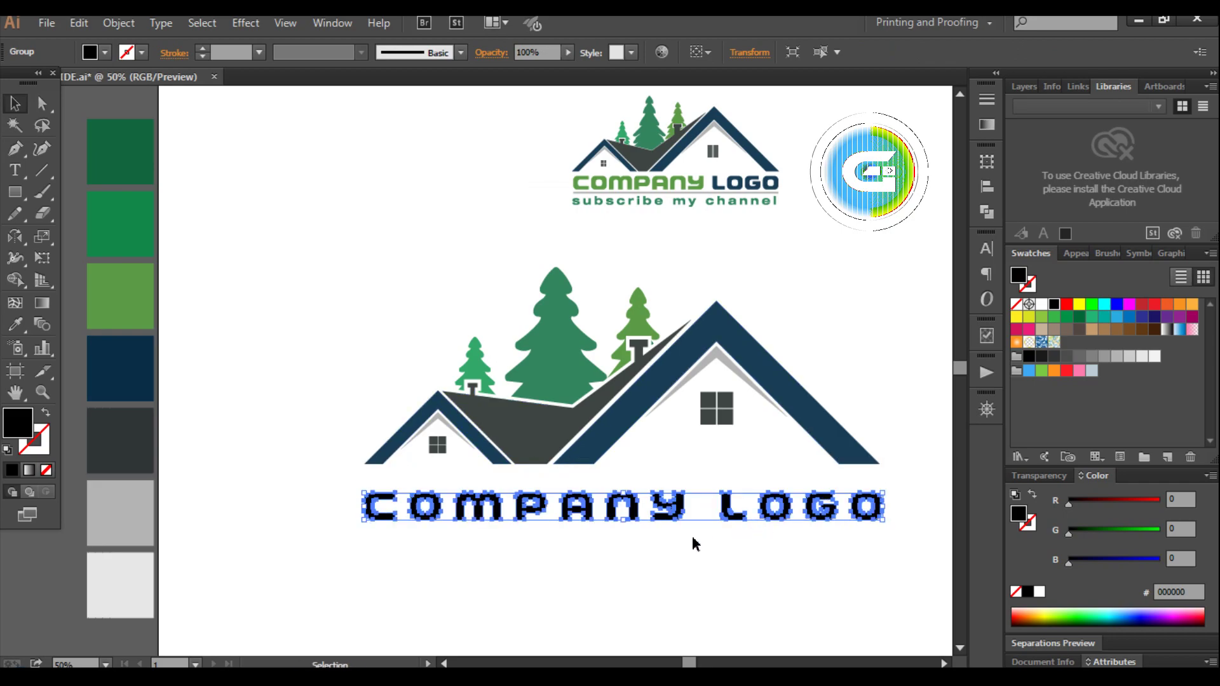
pyautogui.press('Up')
pyautogui.press('Up')
pyautogui.press('Up')
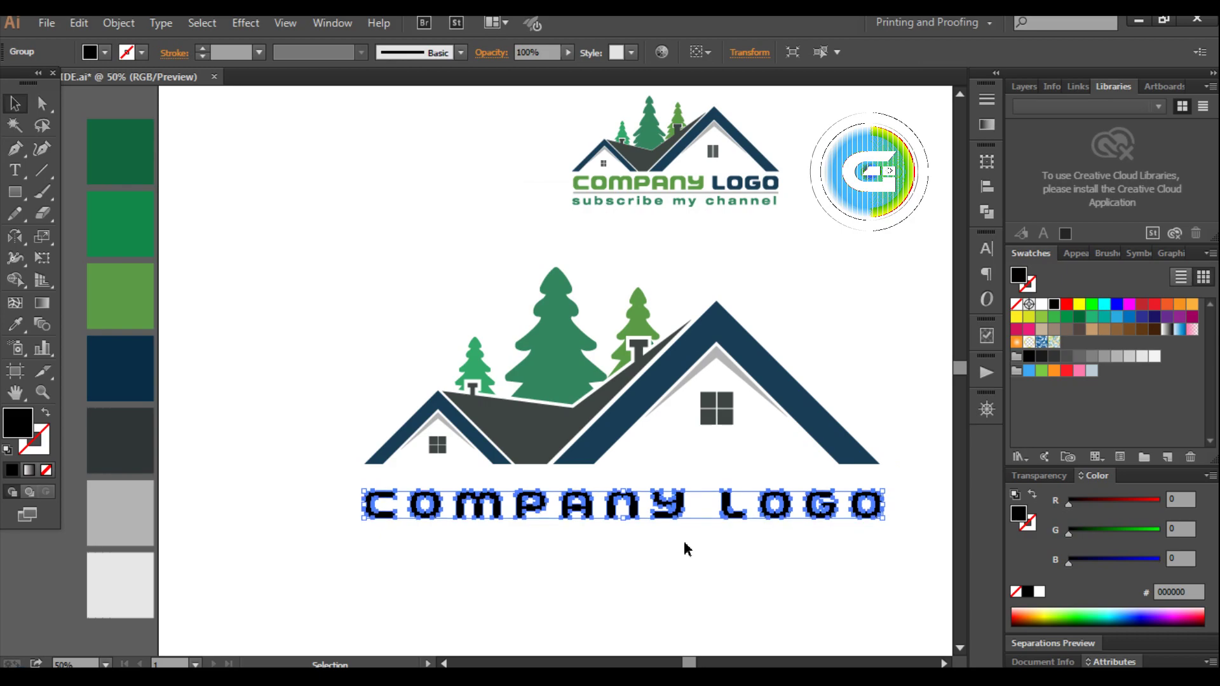
pyautogui.press('Up')
pyautogui.press('Up')
pyautogui.press('Up')
pyautogui.press('Up')
pyautogui.press('Up')
pyautogui.press('Up')
pyautogui.press('Up')
pyautogui.press('Up')
pyautogui.press('Up')
pyautogui.press('Up')
pyautogui.press('Up')
pyautogui.press('Up')
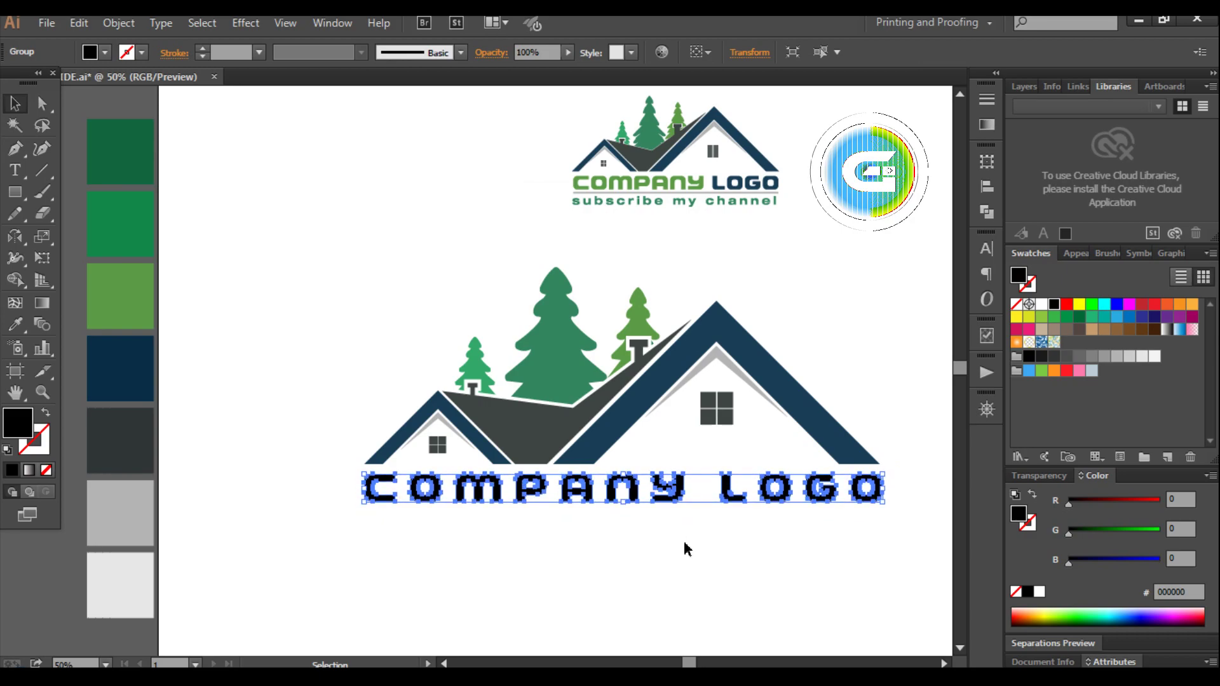
pyautogui.press('Up')
pyautogui.press('Up')
pyautogui.press('Up')
pyautogui.press('Up')
pyautogui.press('Up')
pyautogui.press('Up')
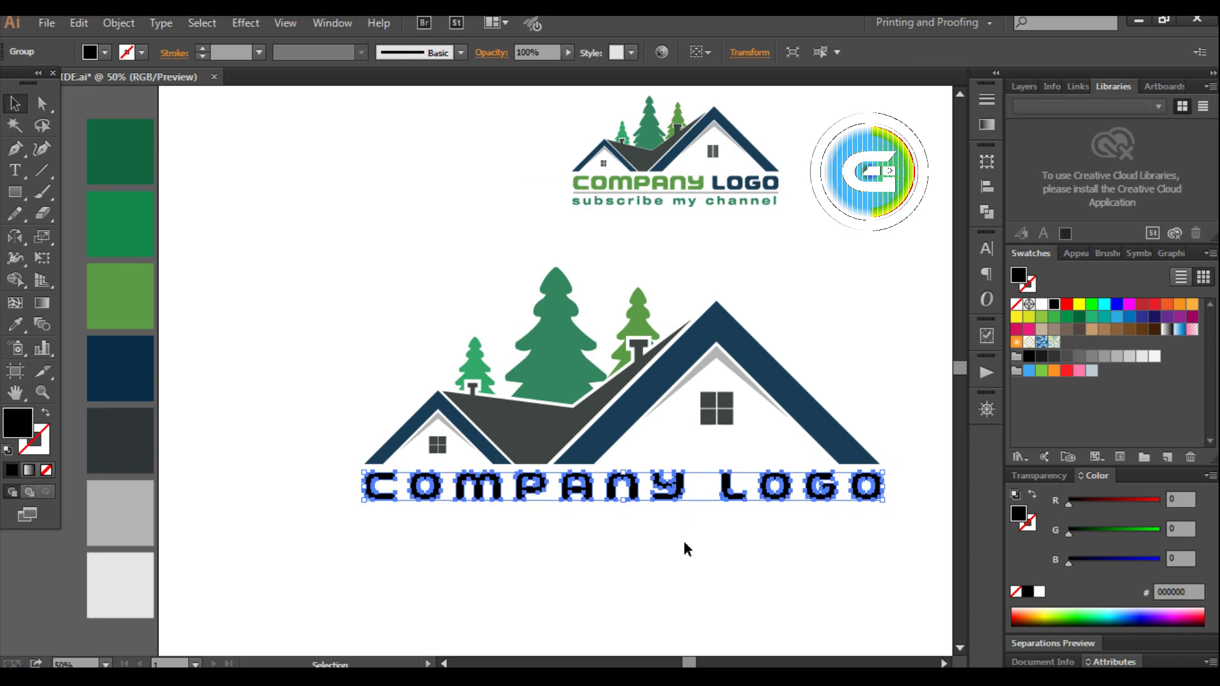
pyautogui.click(666, 567)
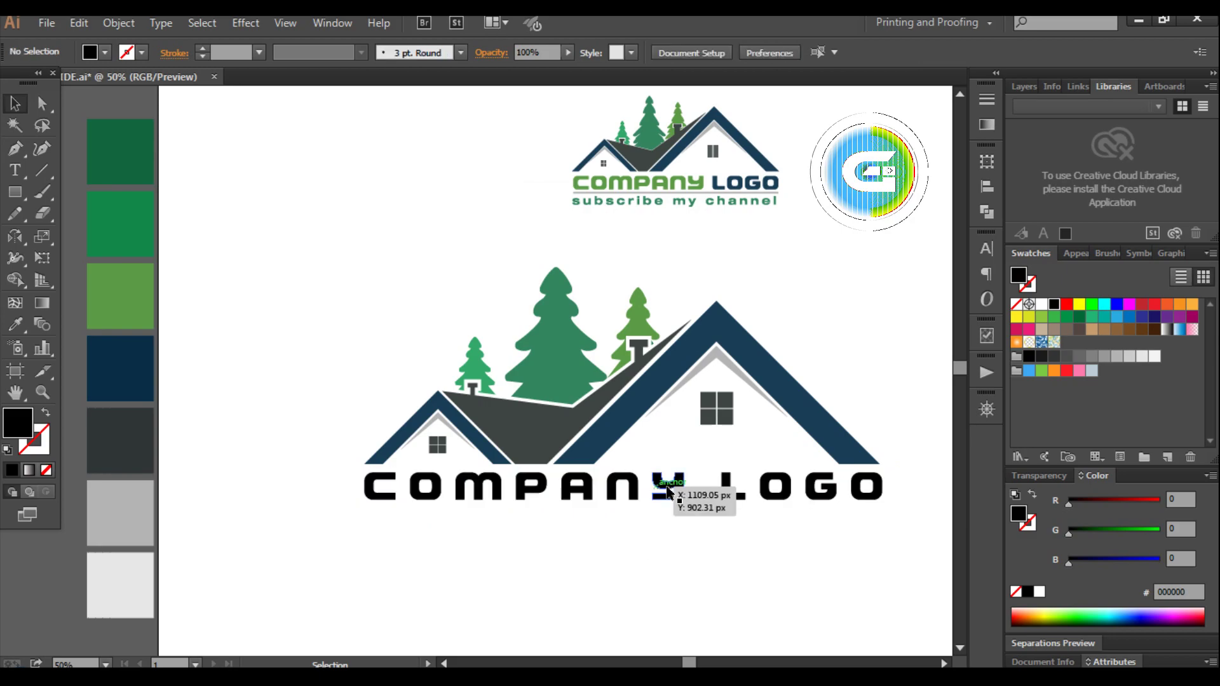
# Ungroup the outlined lettering and group the LOGO letters together
pyautogui.click(629, 489)
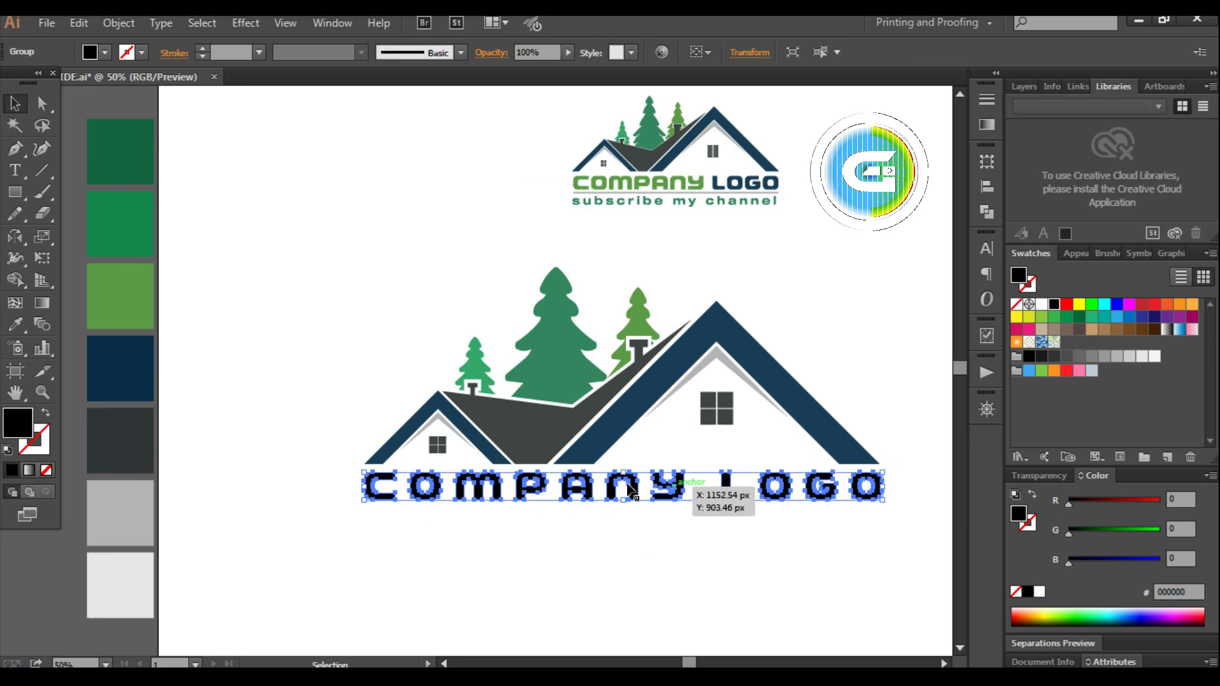
pyautogui.click(119, 22)
pyautogui.click(162, 113)
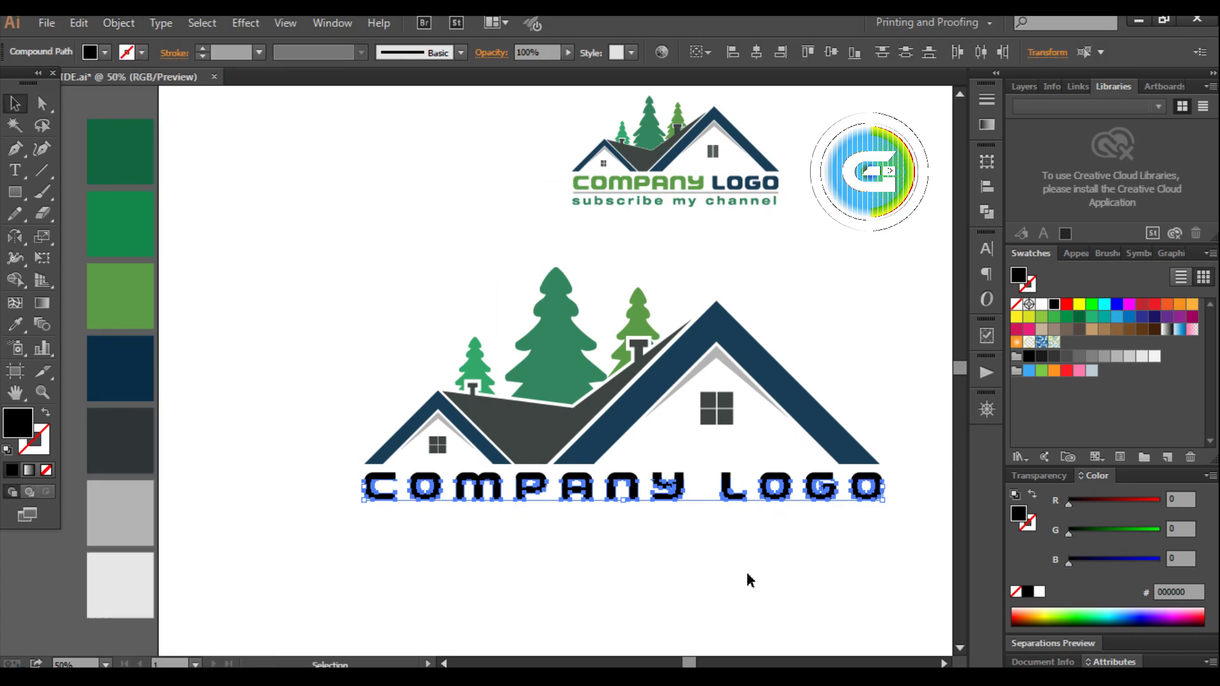
pyautogui.click(852, 527)
pyautogui.moveTo(899, 506); pyautogui.dragTo(728, 478)
pyautogui.click(119, 23)
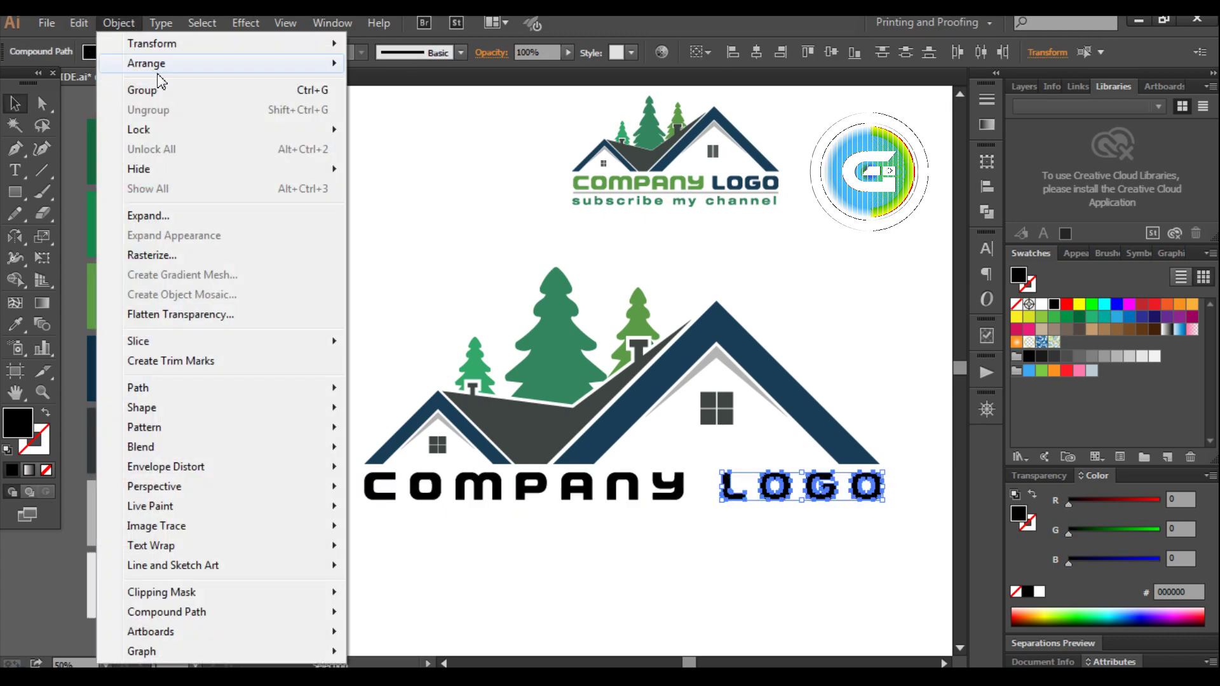
pyautogui.click(136, 89)
# Group the COMPANY letters as their own group, then select LOGO
pyautogui.click(680, 549)
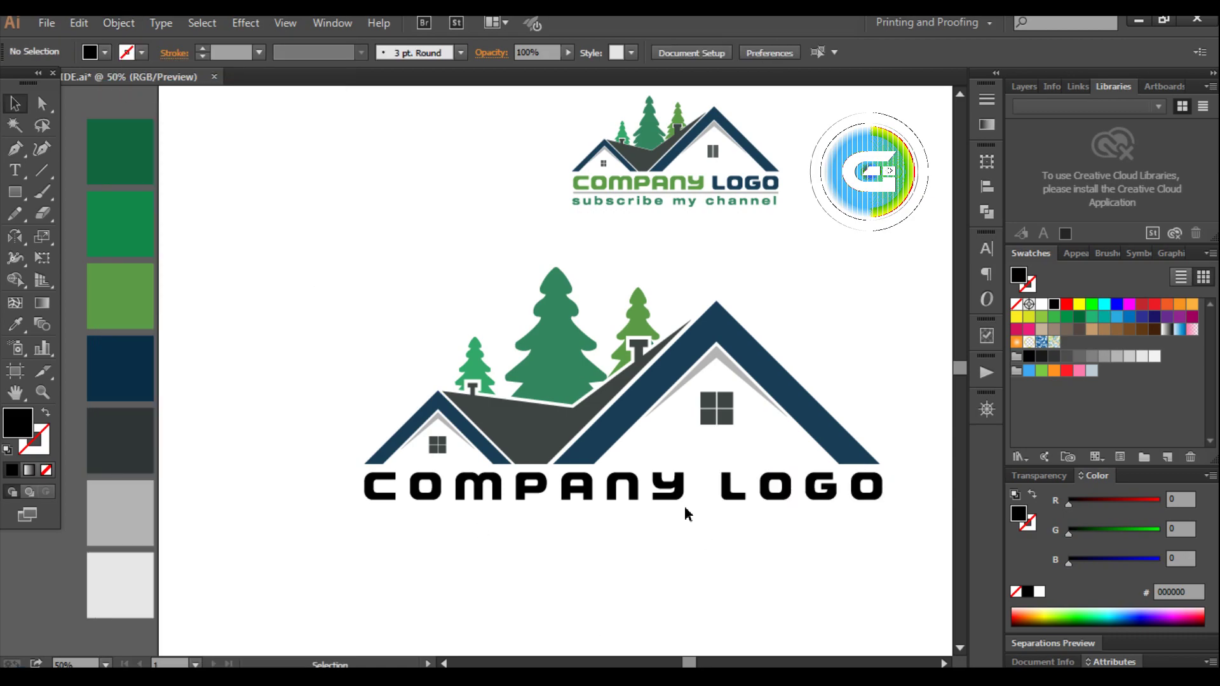
pyautogui.moveTo(688, 513); pyautogui.dragTo(373, 485)
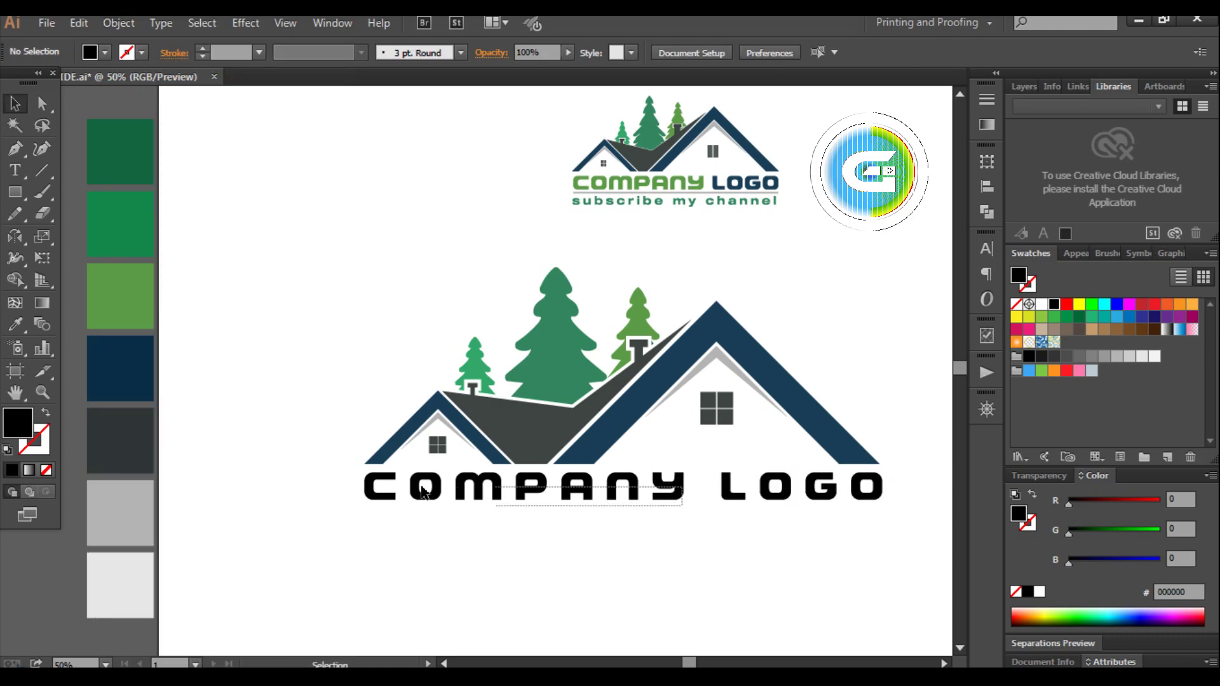
pyautogui.click(119, 24)
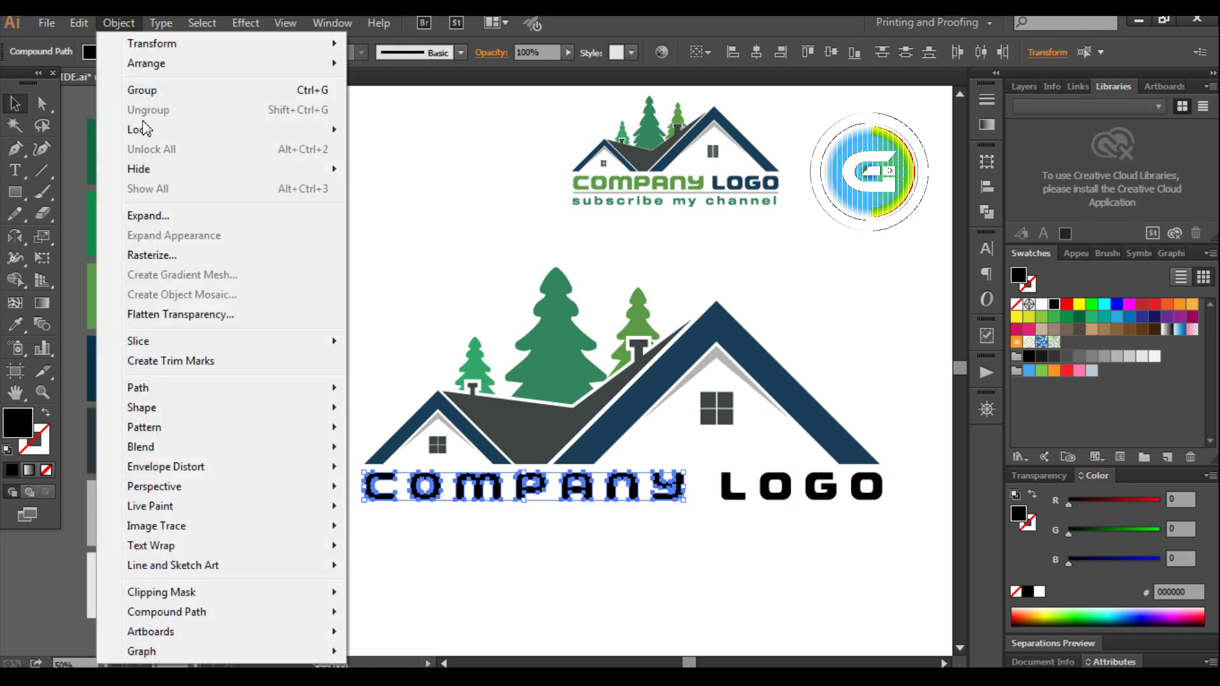
pyautogui.click(157, 91)
pyautogui.click(483, 538)
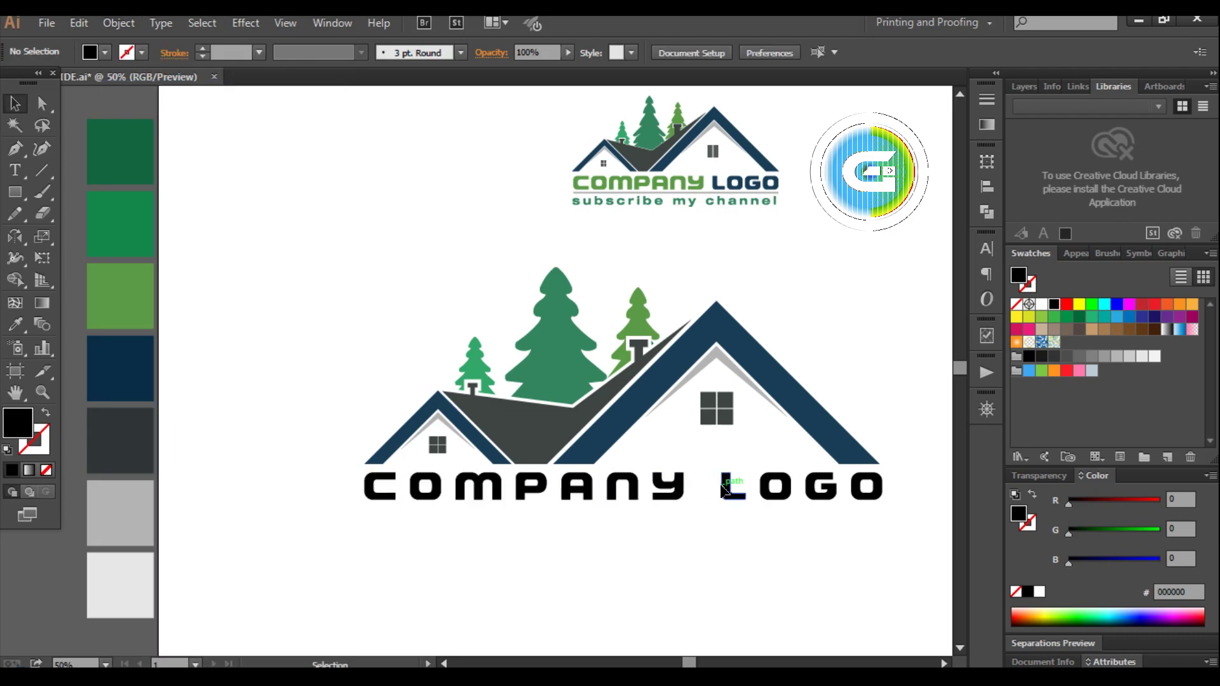
pyautogui.click(725, 488)
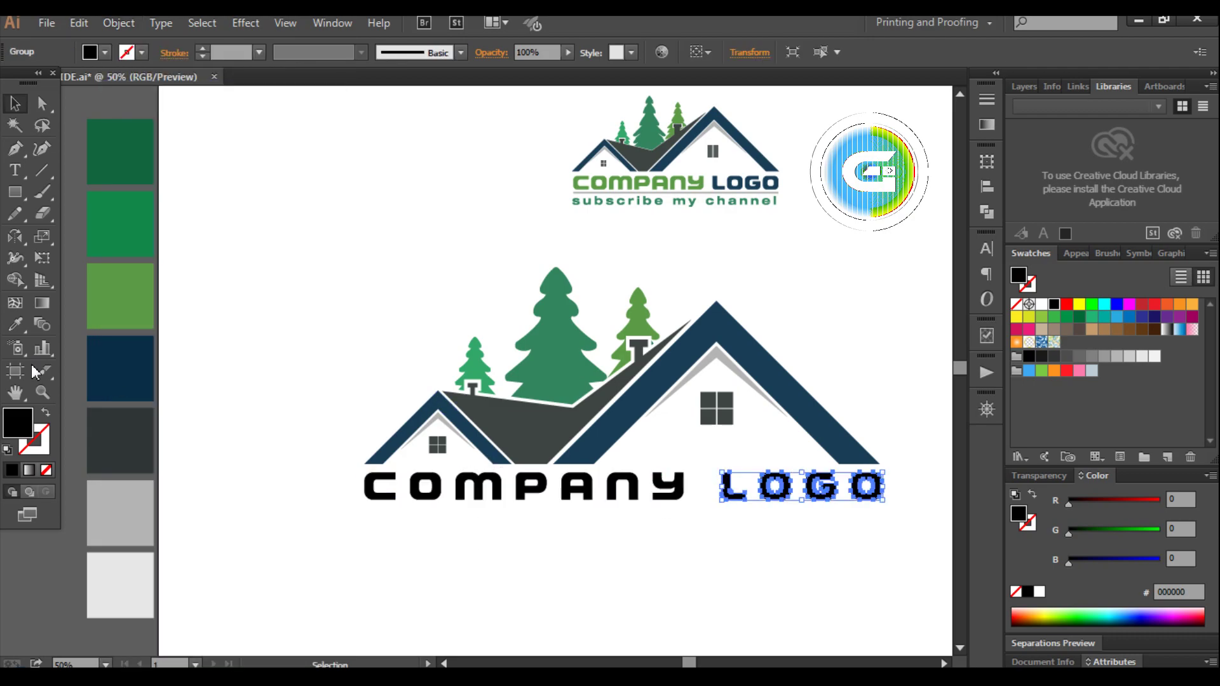
# Colour LOGO with the roof's dark navy using the Eyedropper
pyautogui.click(17, 329)
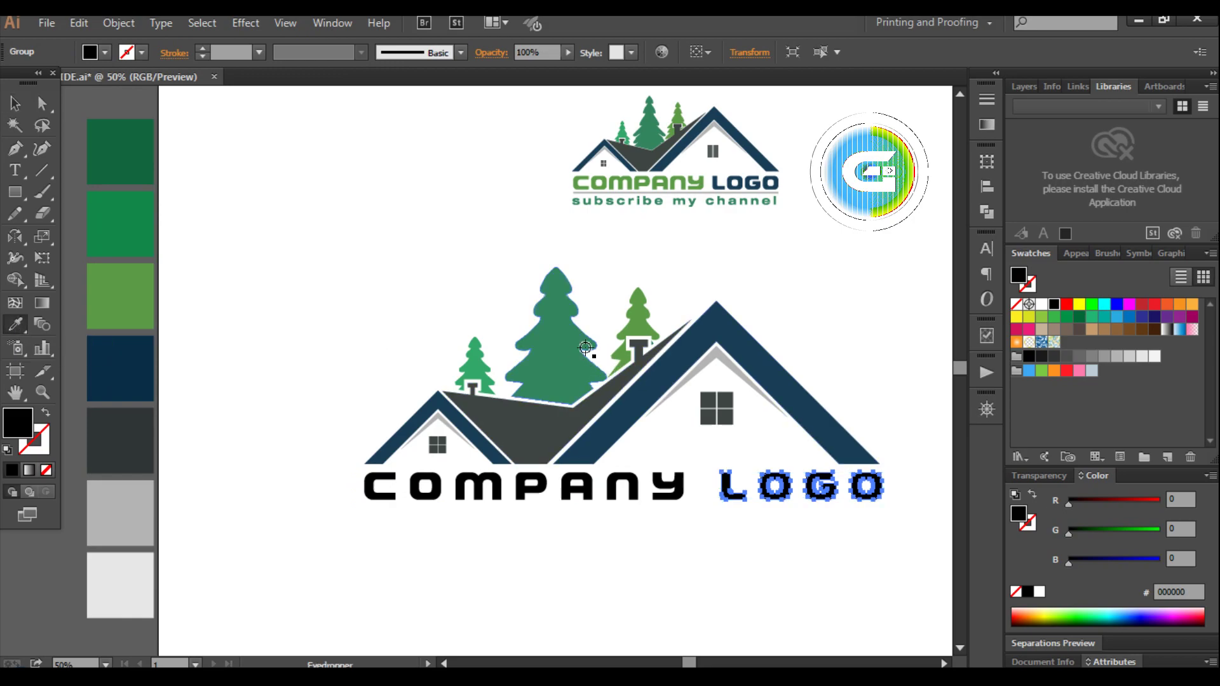
pyautogui.click(628, 402)
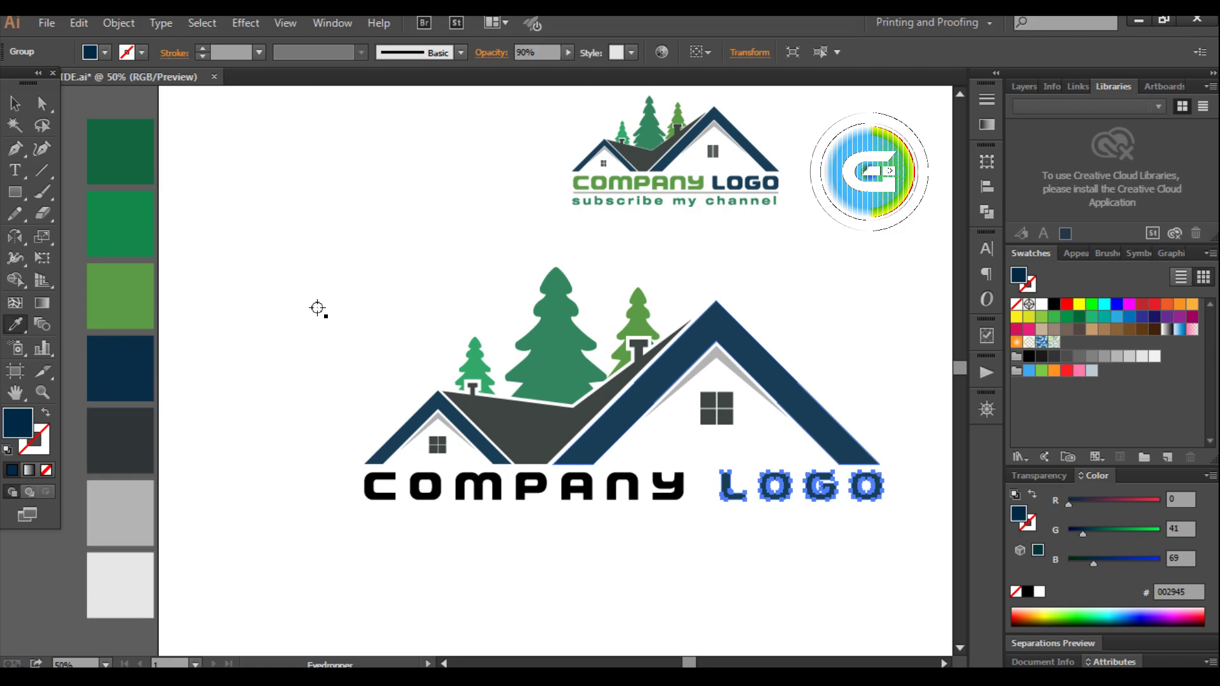
pyautogui.click(13, 105)
pyautogui.click(328, 467)
# Colour COMPANY with the small tree's green and deselect everything
pyautogui.click(381, 486)
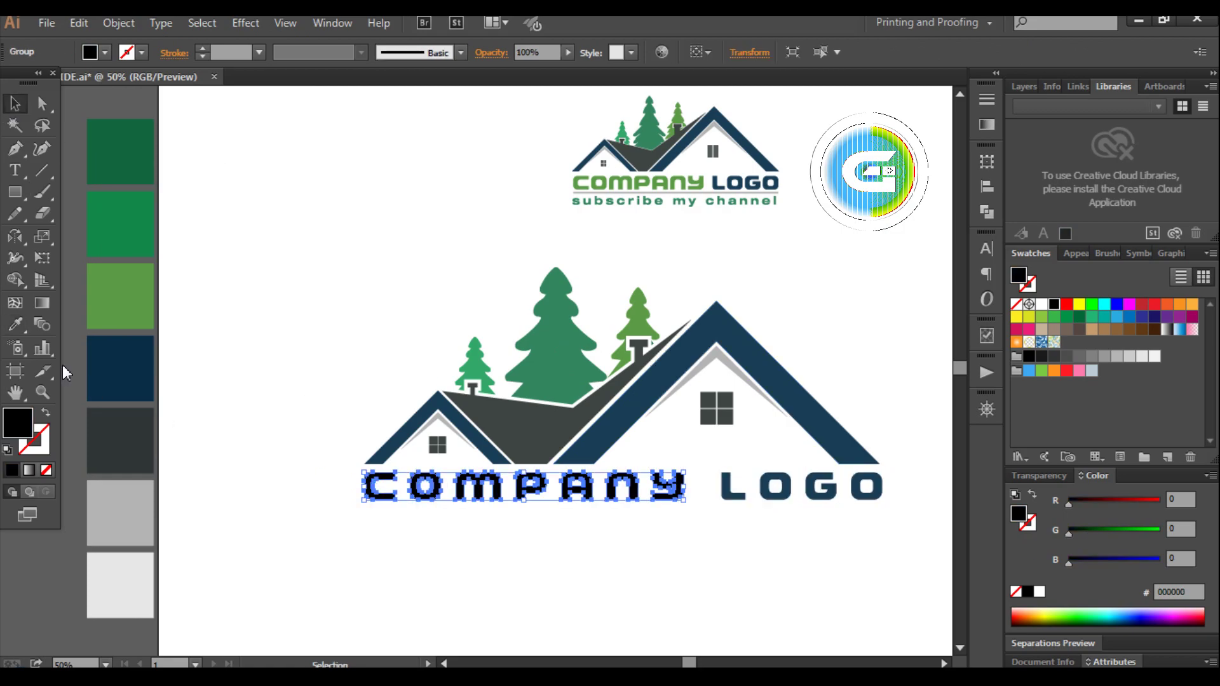
pyautogui.click(17, 326)
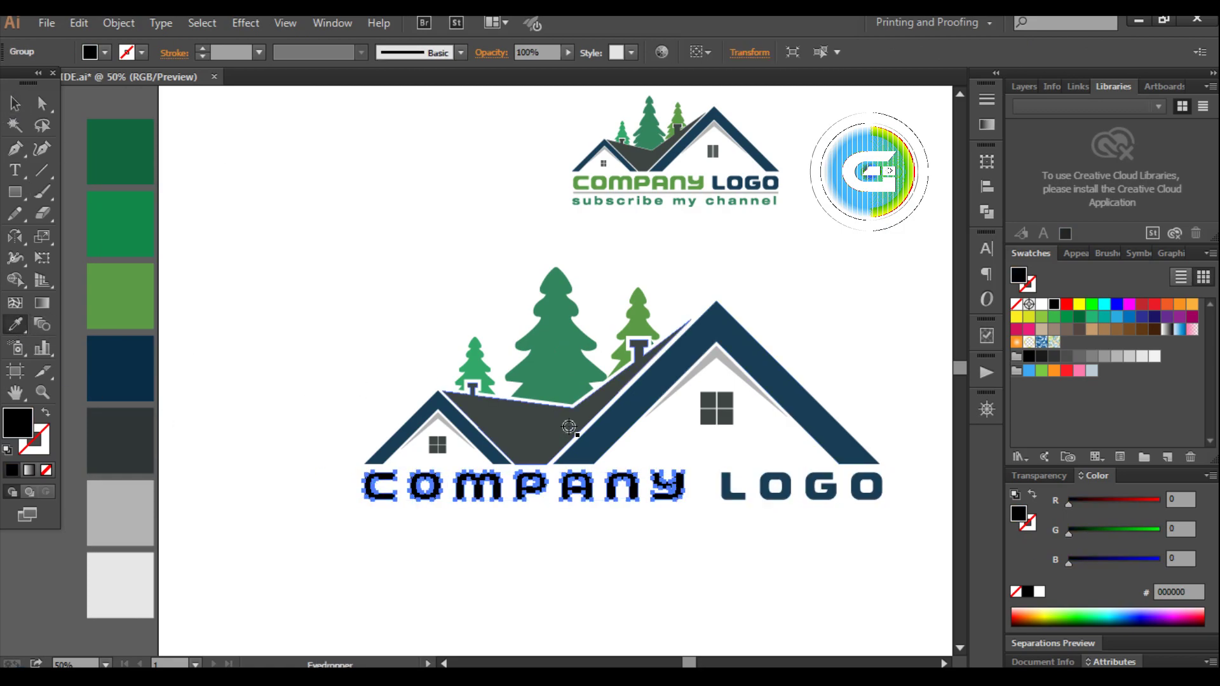
pyautogui.click(634, 313)
pyautogui.click(16, 103)
pyautogui.click(258, 202)
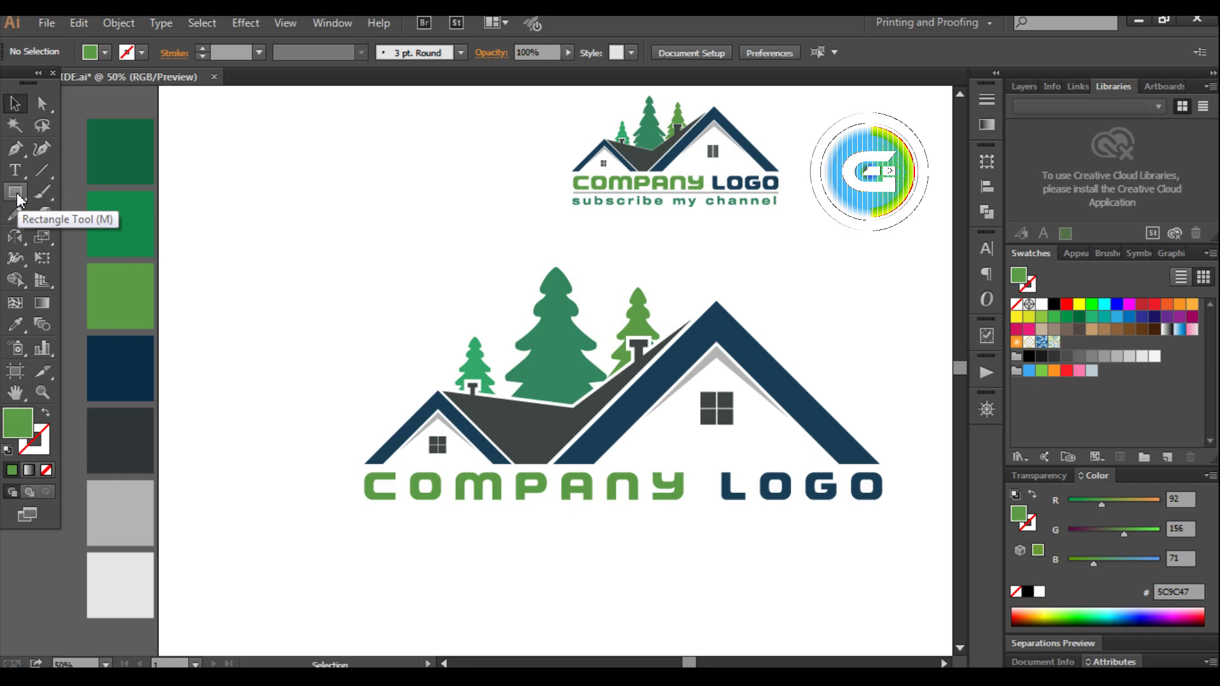
# Draw a thin rectangle under COMPANY LOGO and fill it light grey
pyautogui.click(18, 197)
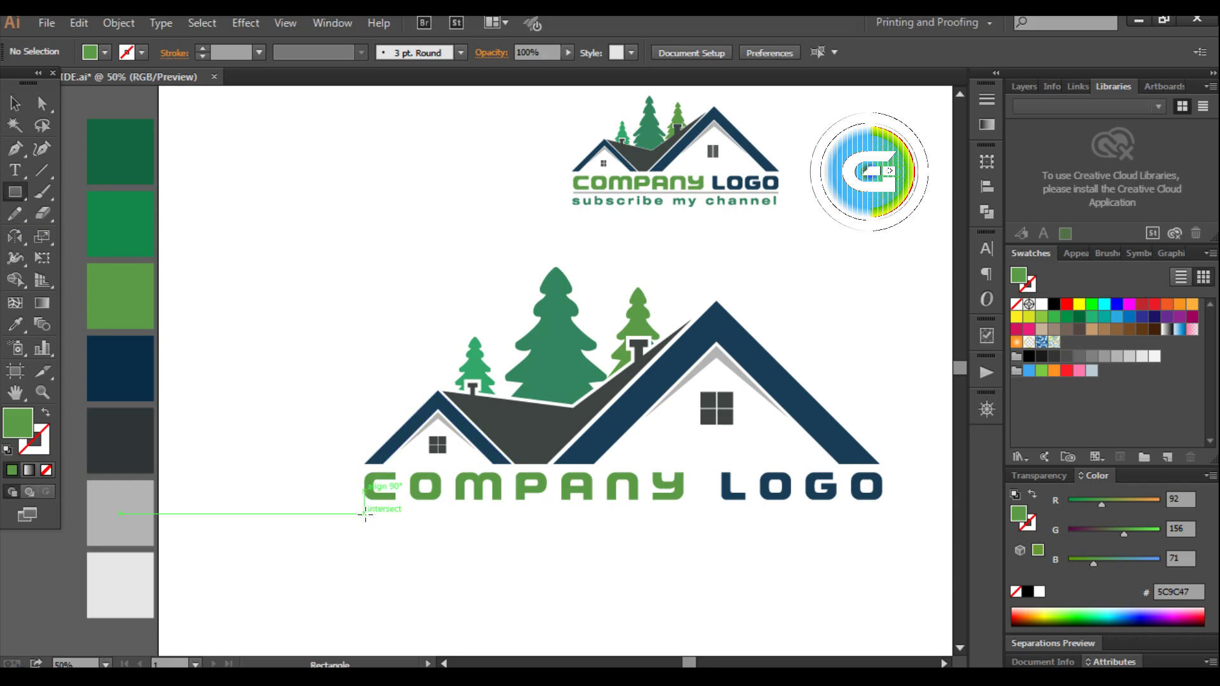
pyautogui.moveTo(364, 514); pyautogui.dragTo(883, 516)
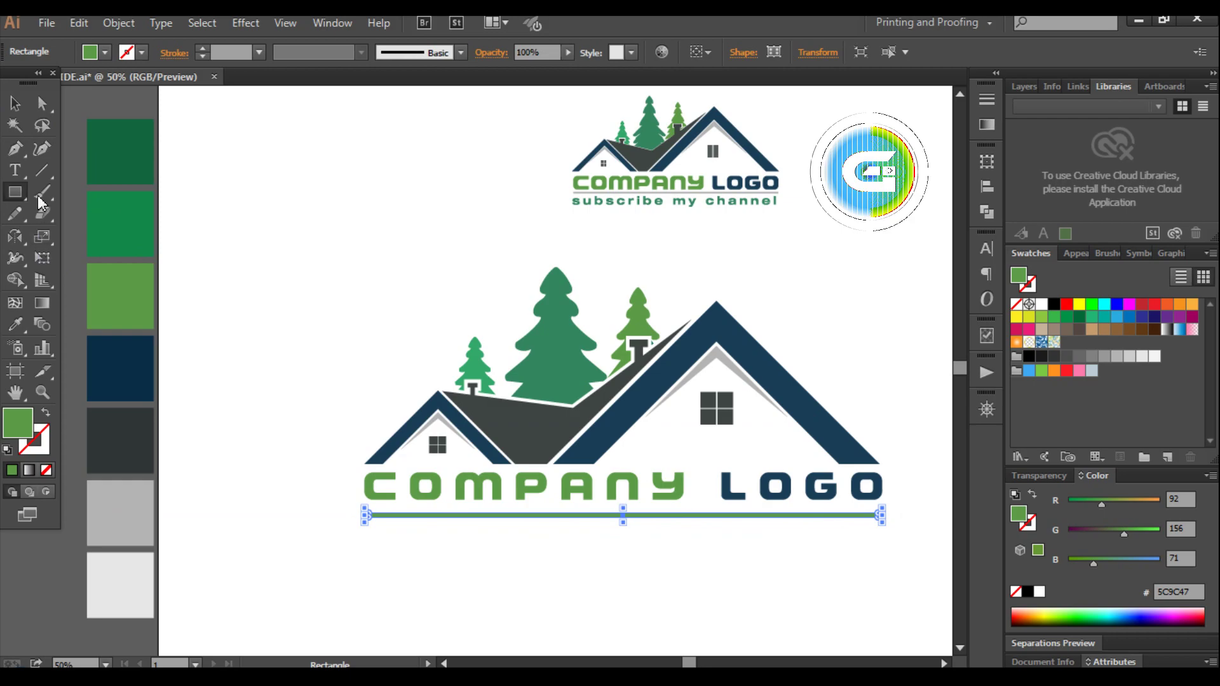
pyautogui.click(17, 326)
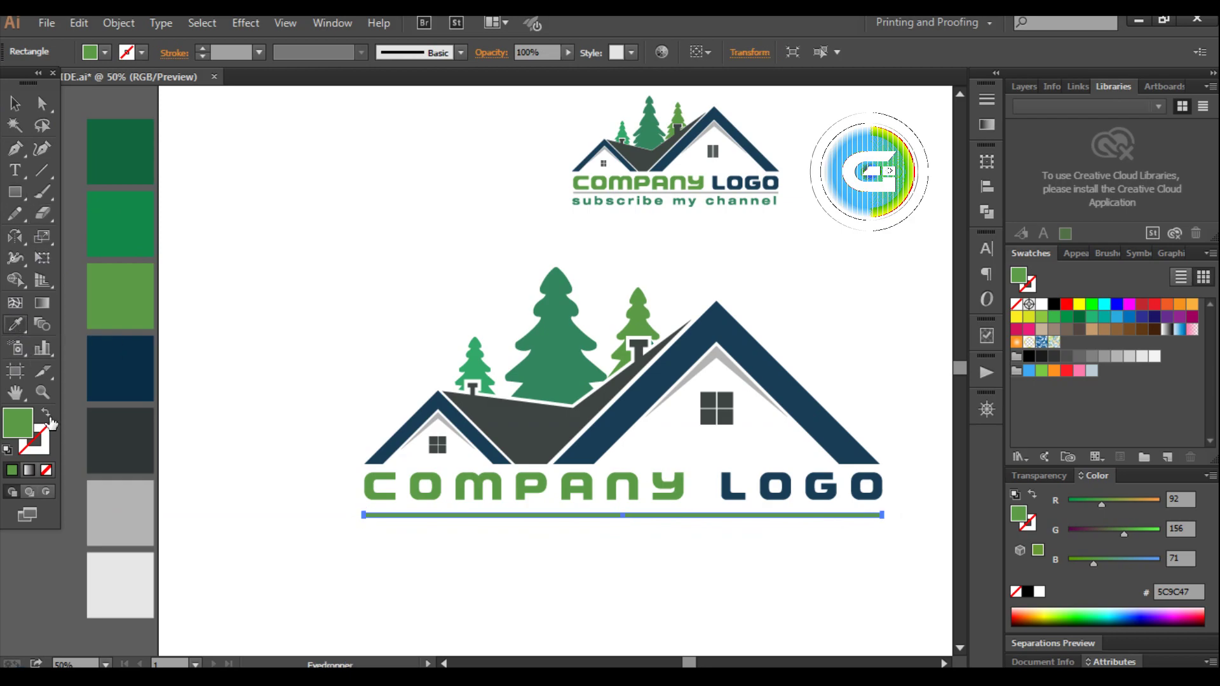
pyautogui.click(109, 505)
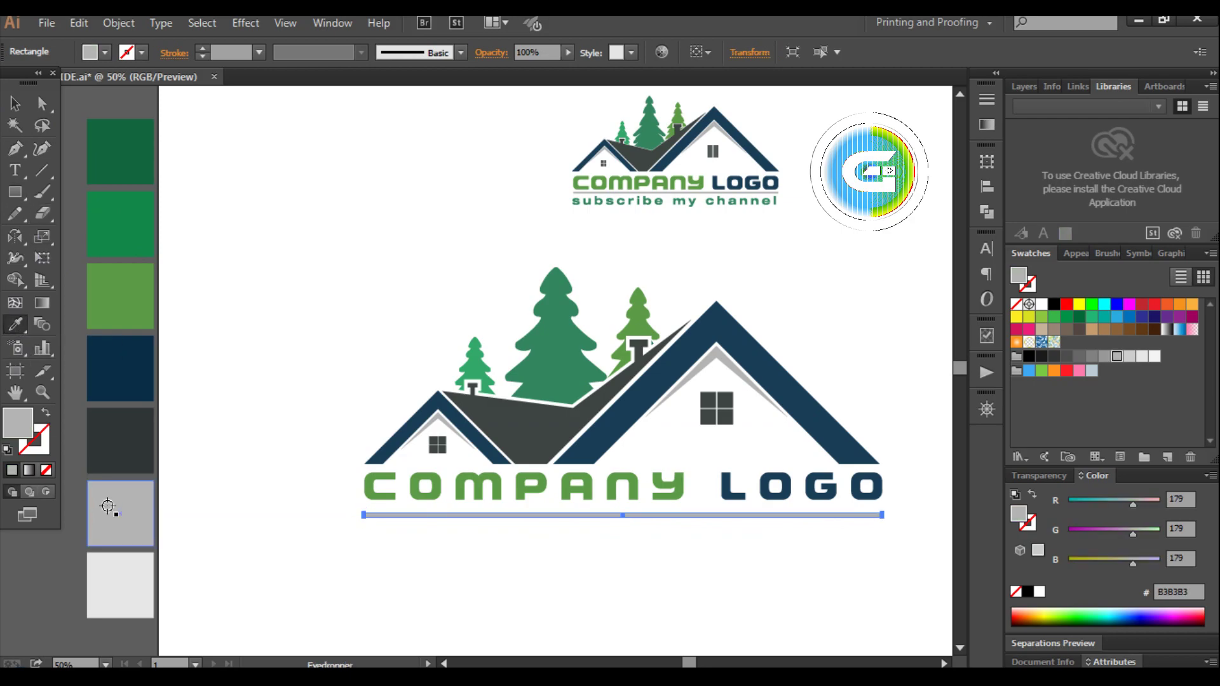
pyautogui.click(15, 103)
pyautogui.click(270, 286)
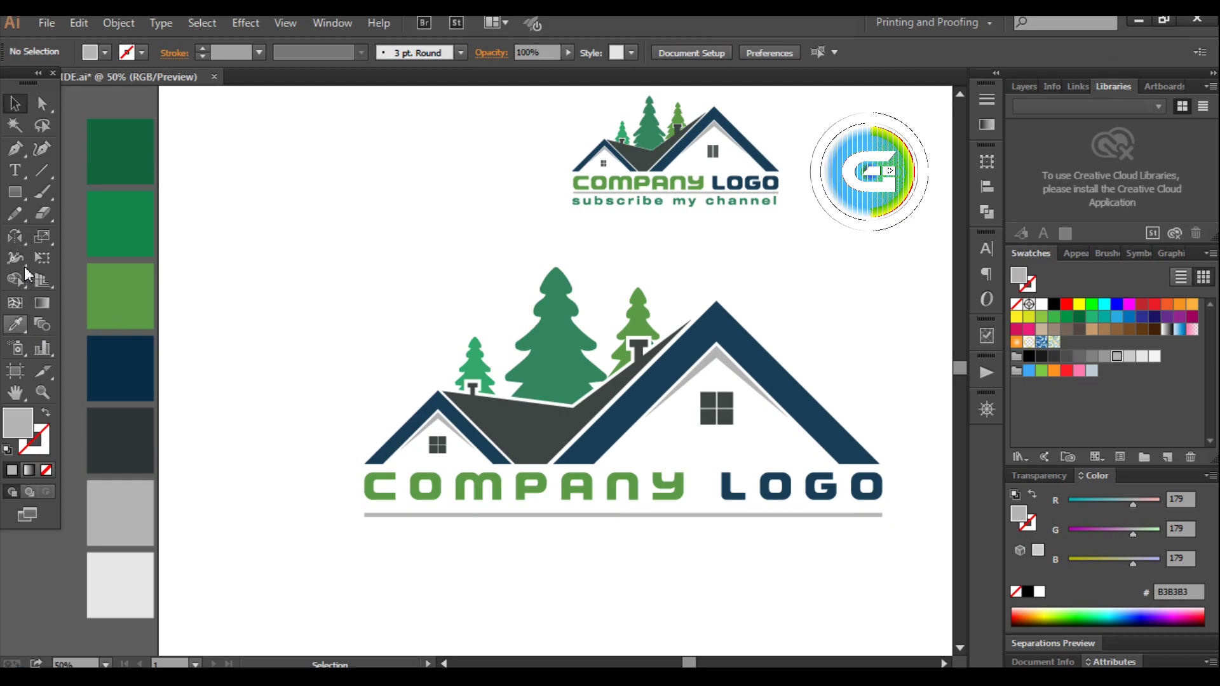
pyautogui.click(14, 170)
# Type 'subscribe my channel' below the grey bar and select the new text
pyautogui.click(373, 540)
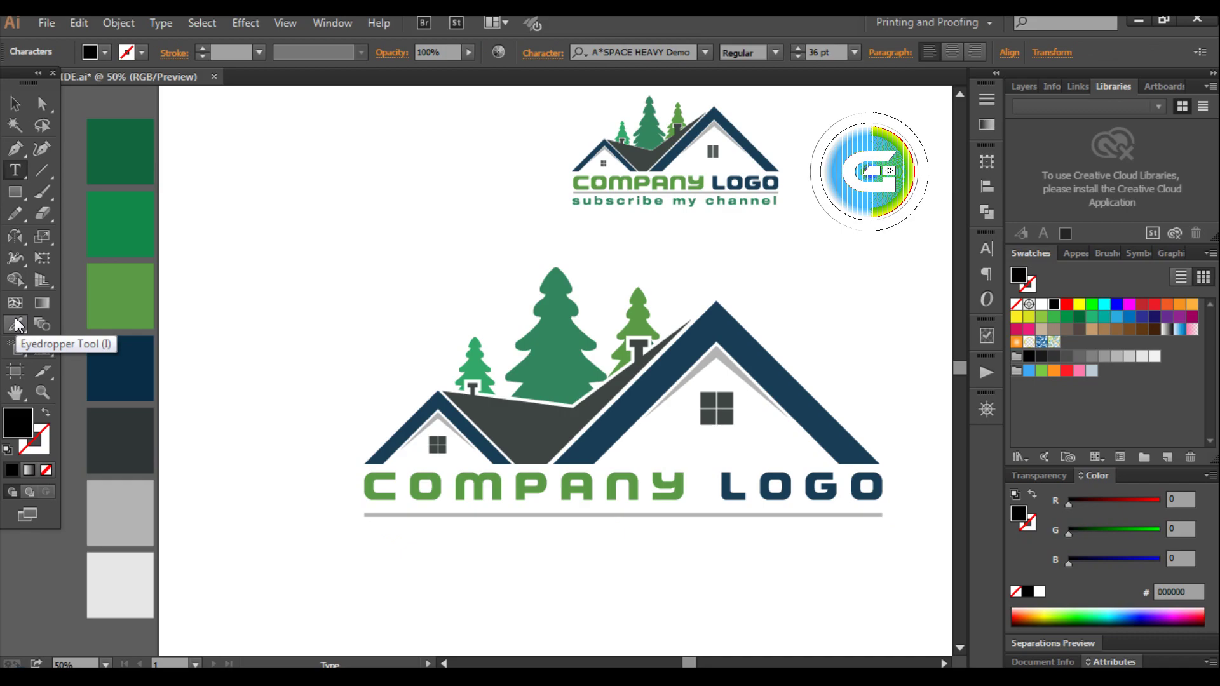
pyautogui.write('sub')
pyautogui.press('BackSpace')
pyautogui.press('BackSpace')
pyautogui.press('BackSpace')
pyautogui.press('BackSpace')
pyautogui.write('su')
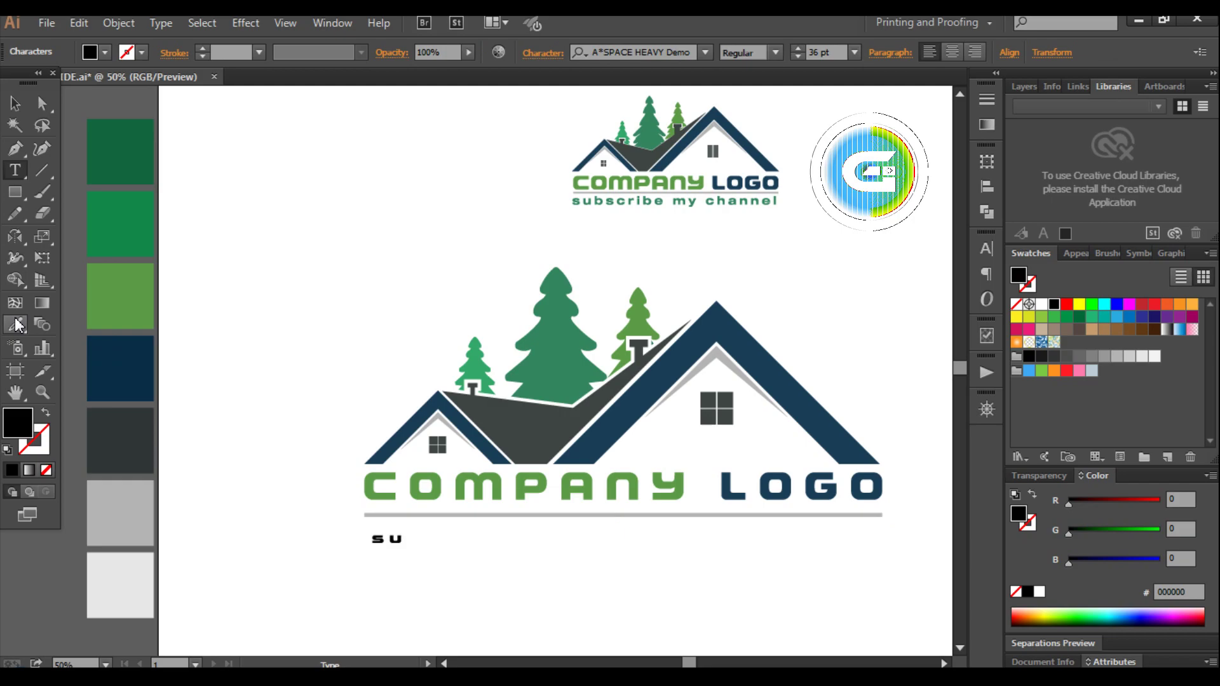
pyautogui.write('bscrib')
pyautogui.write('e my cha')
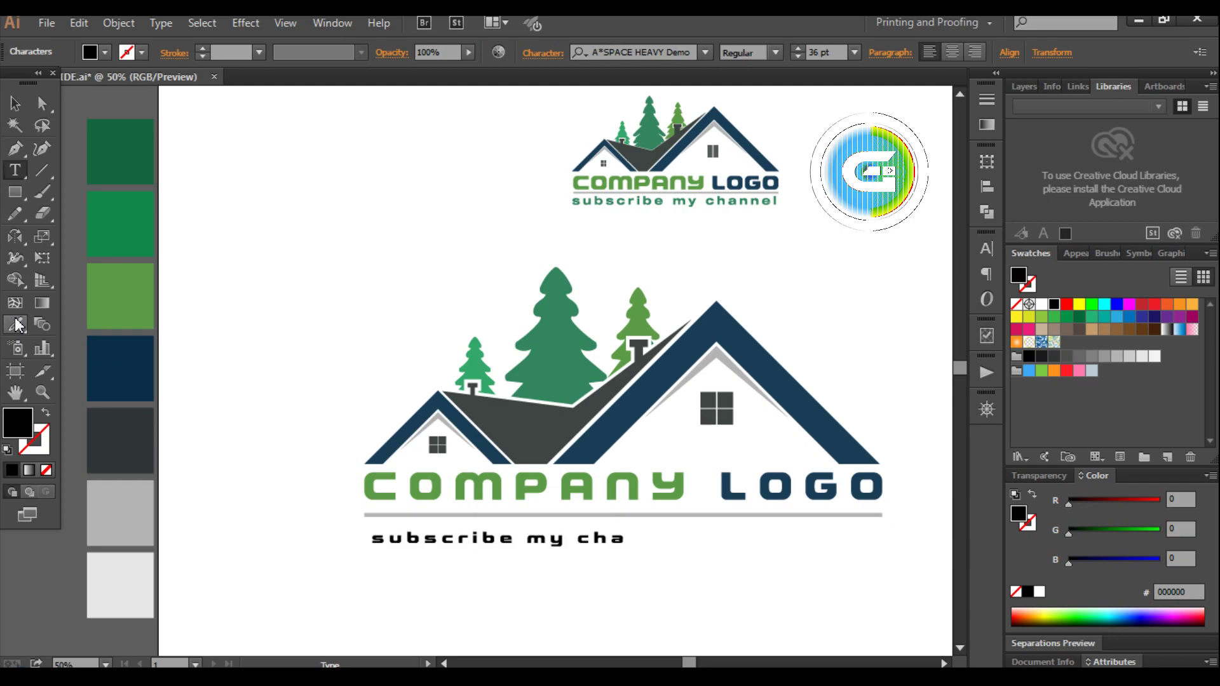
pyautogui.write('nnel')
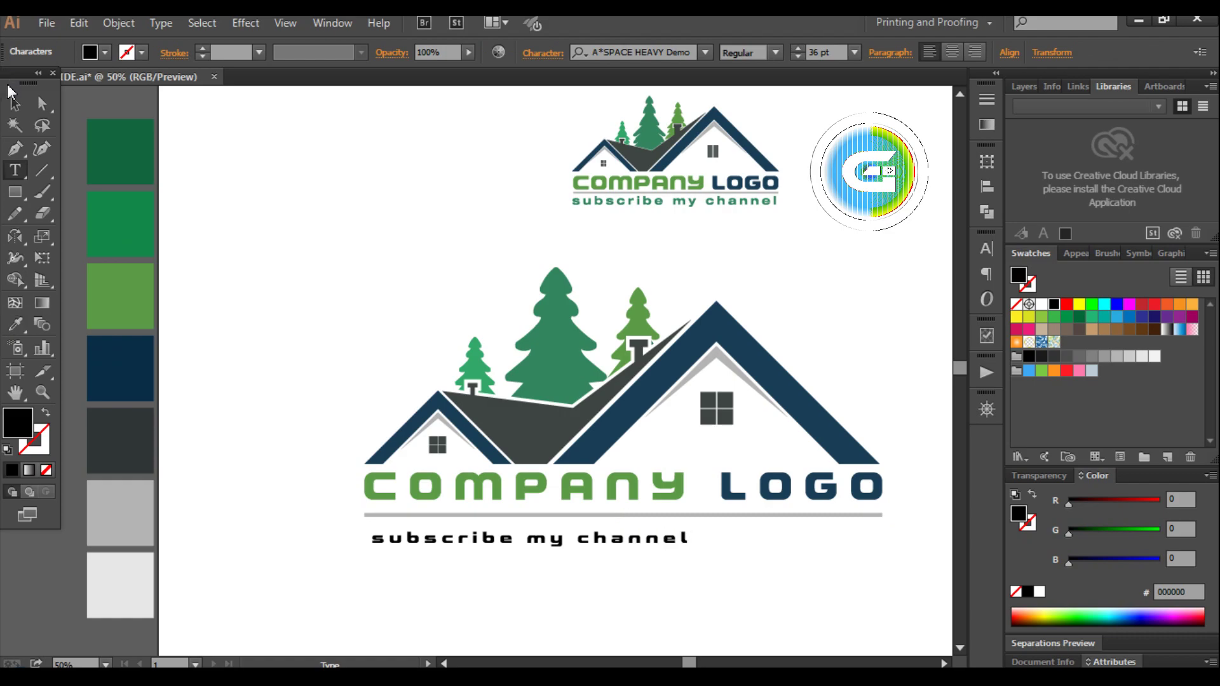
pyautogui.click(14, 102)
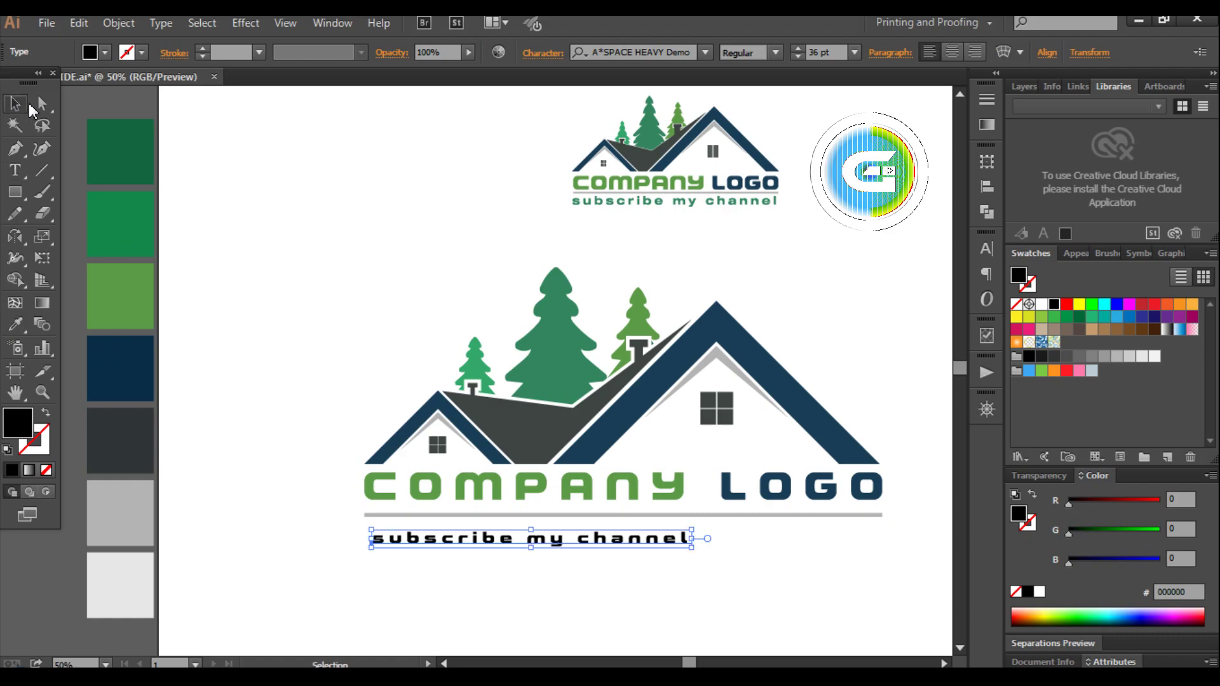
pyautogui.click(668, 564)
# Keep tracking at 250 and scale the tagline to span the grey bar's width
pyautogui.click(987, 249)
pyautogui.click(986, 249)
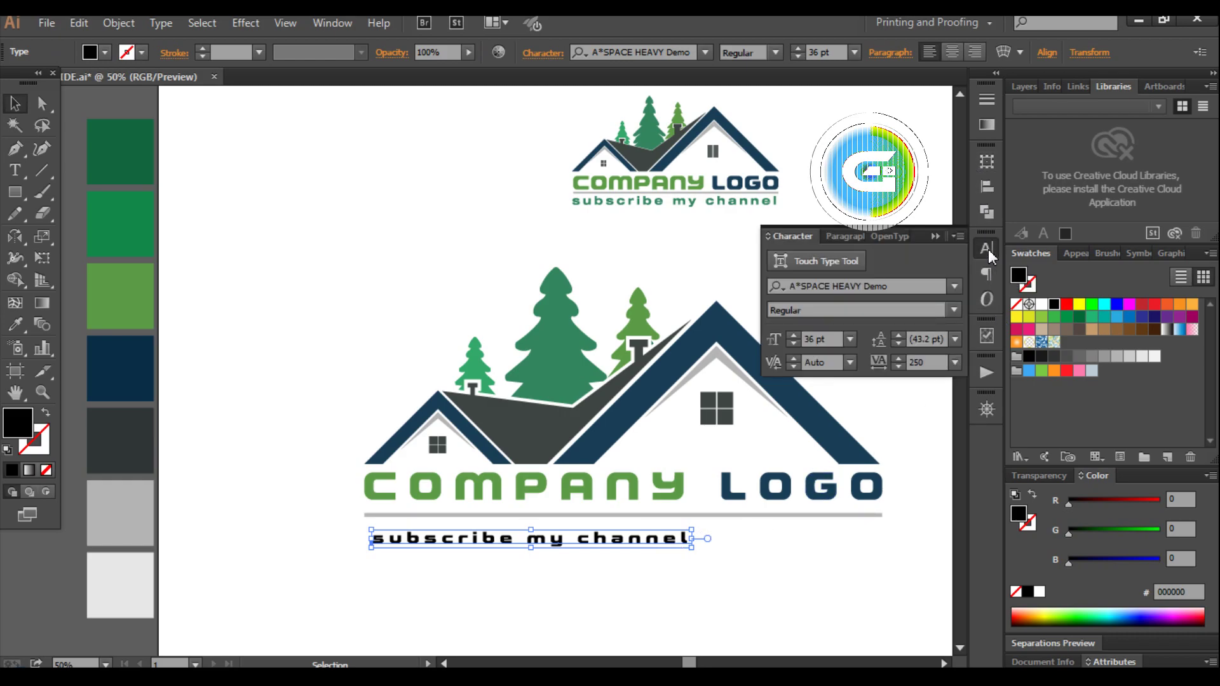
pyautogui.doubleClick(932, 362)
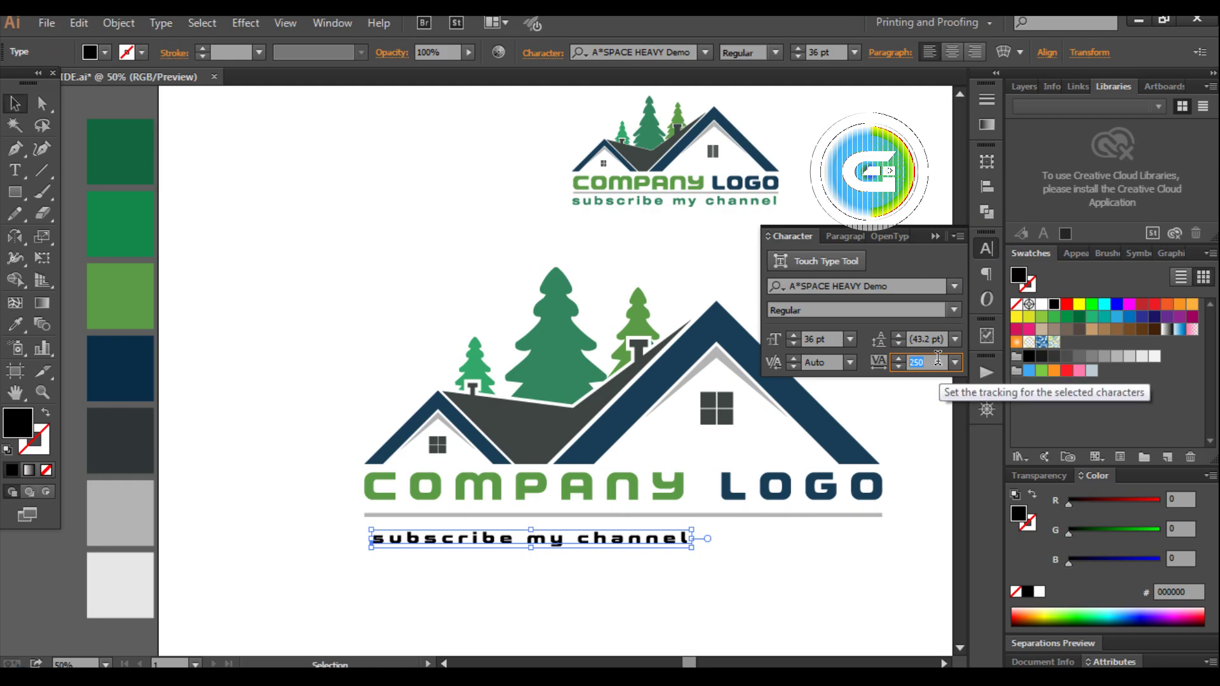
pyautogui.press('Return')
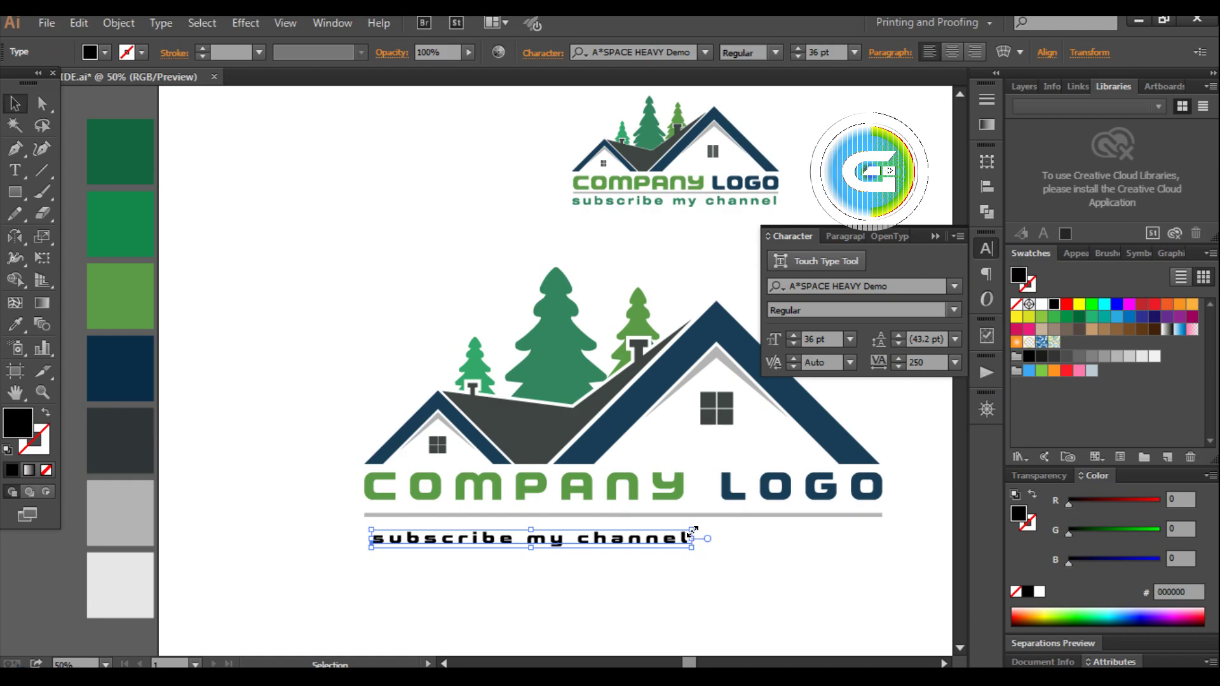
pyautogui.moveTo(692, 530); pyautogui.dragTo(882, 513)
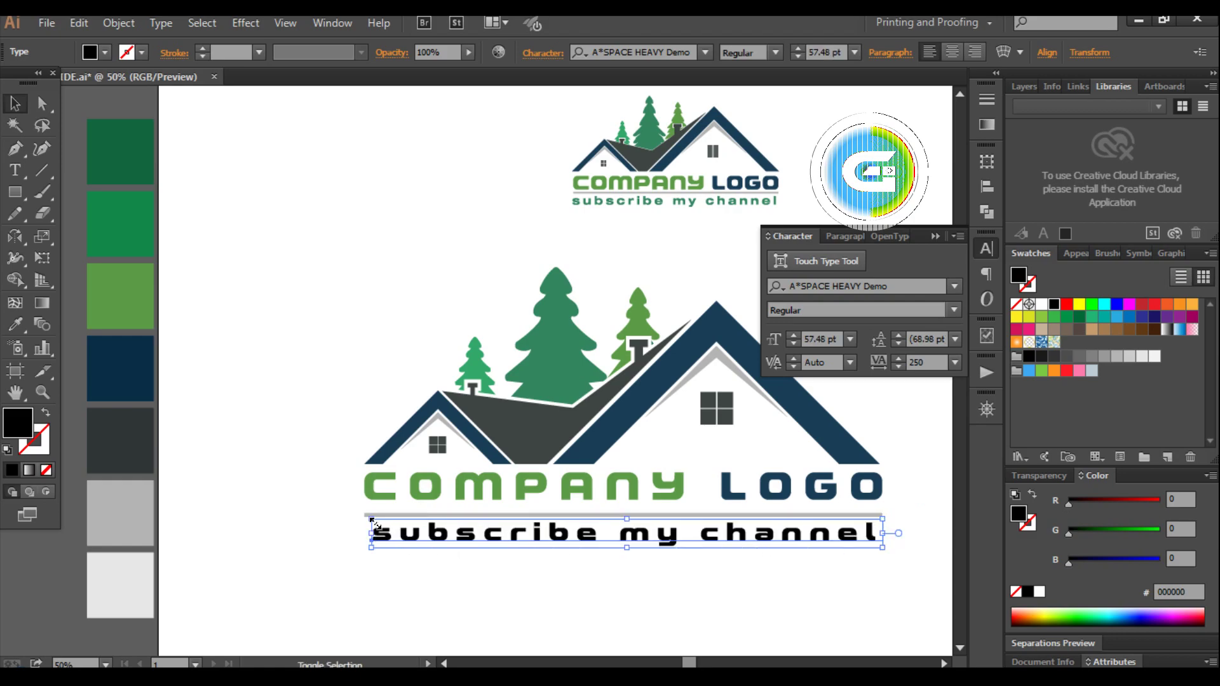
pyautogui.moveTo(372, 520); pyautogui.dragTo(361, 517)
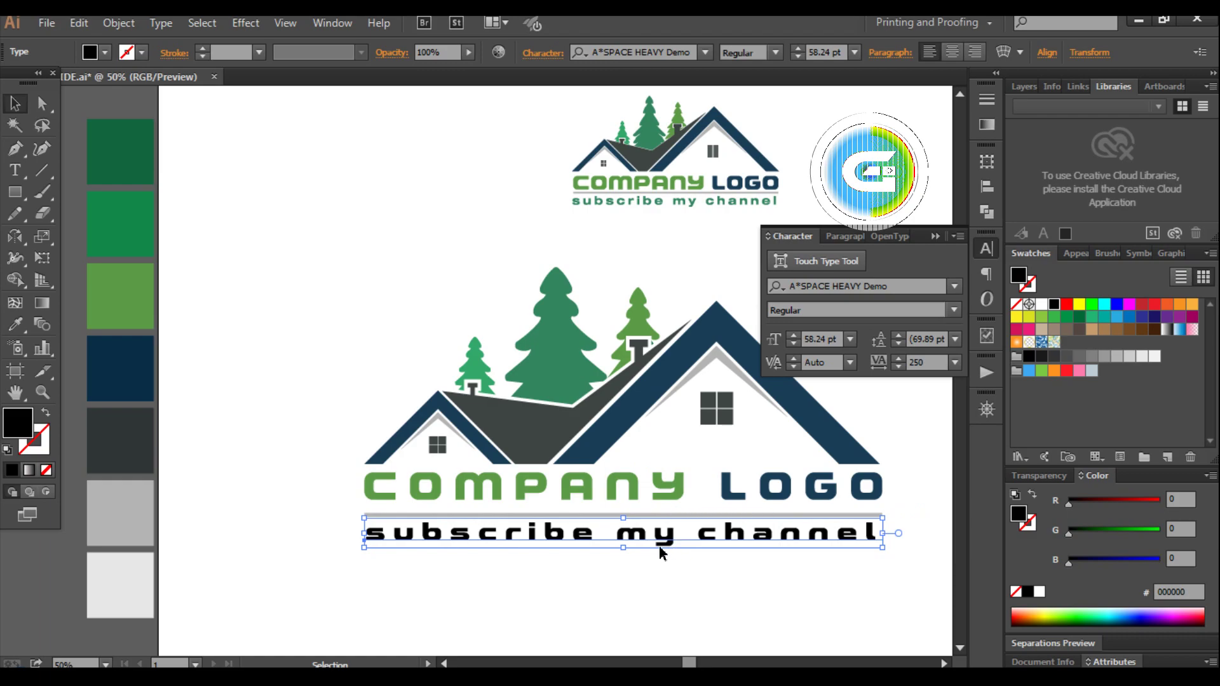
# Change the tagline font to Helvetica Neue LT Pro 73 Bold Extended
pyautogui.click(704, 53)
pyautogui.write('h')
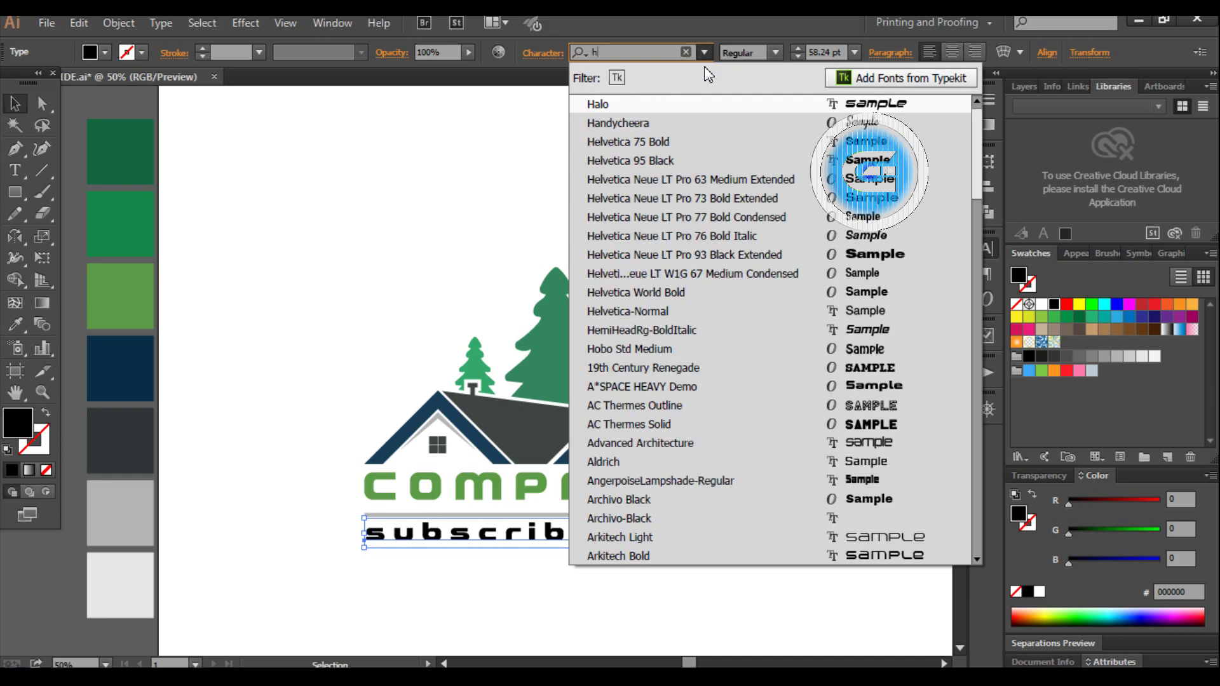
pyautogui.click(761, 199)
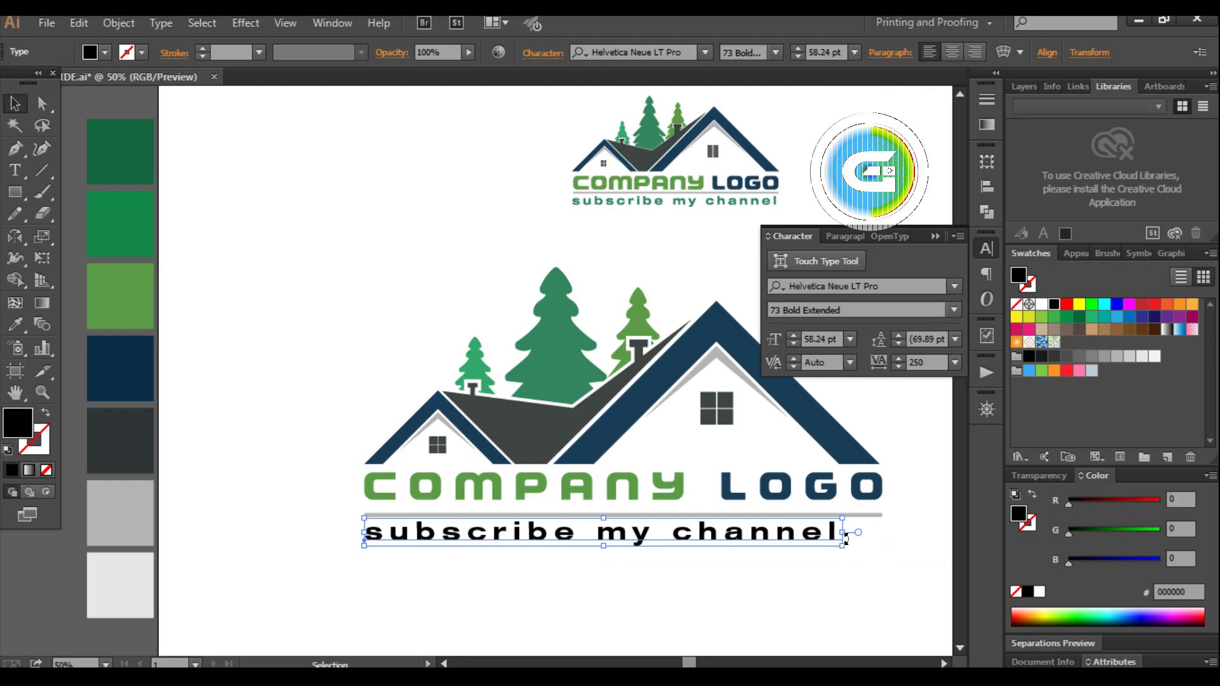
pyautogui.click(120, 24)
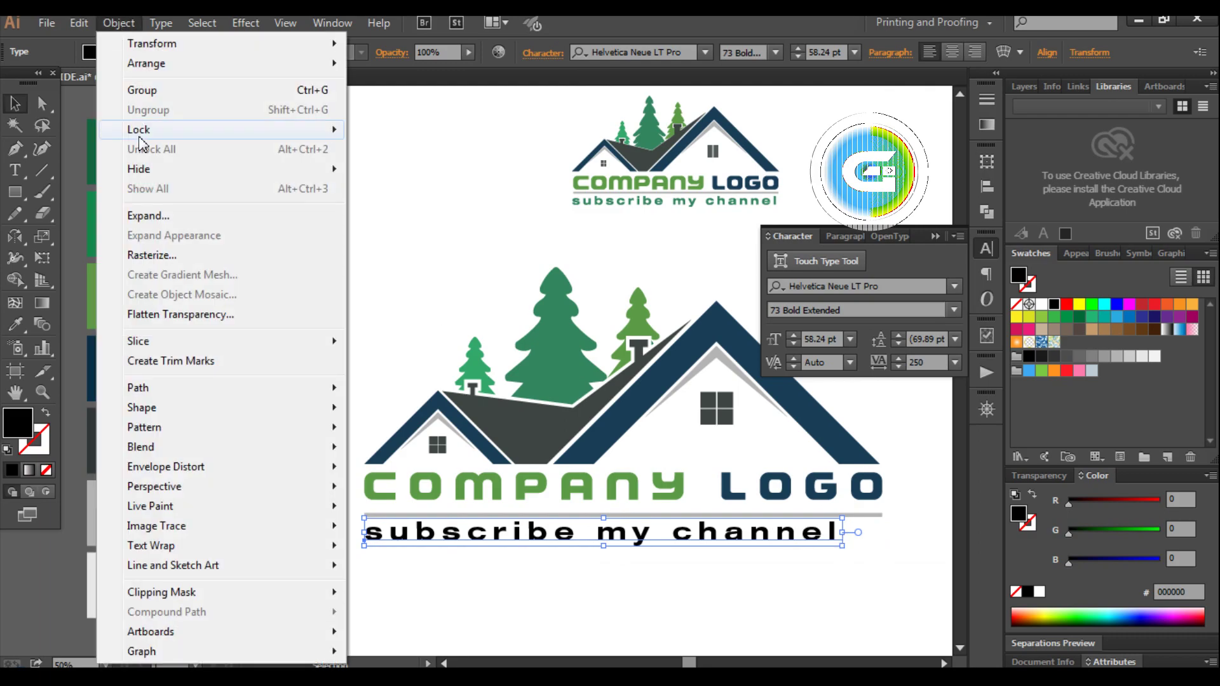
# Expand the tagline to outlines and stretch it to COMPANY LOGO's width
pyautogui.click(148, 216)
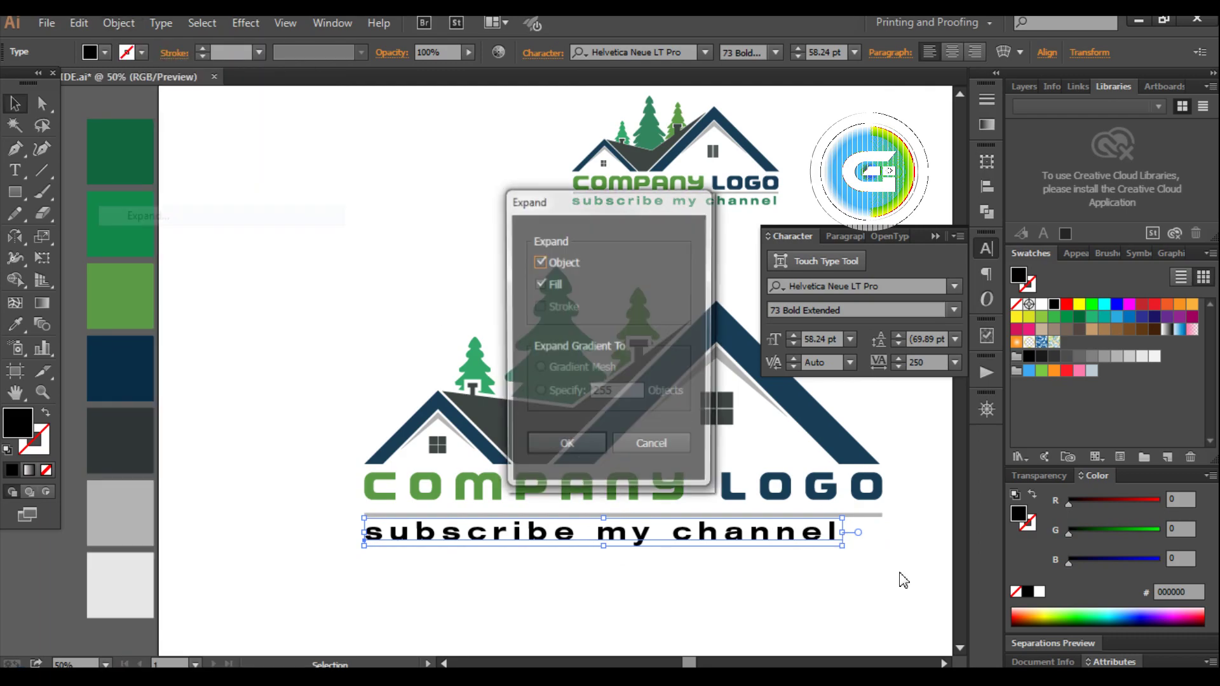
pyautogui.click(575, 448)
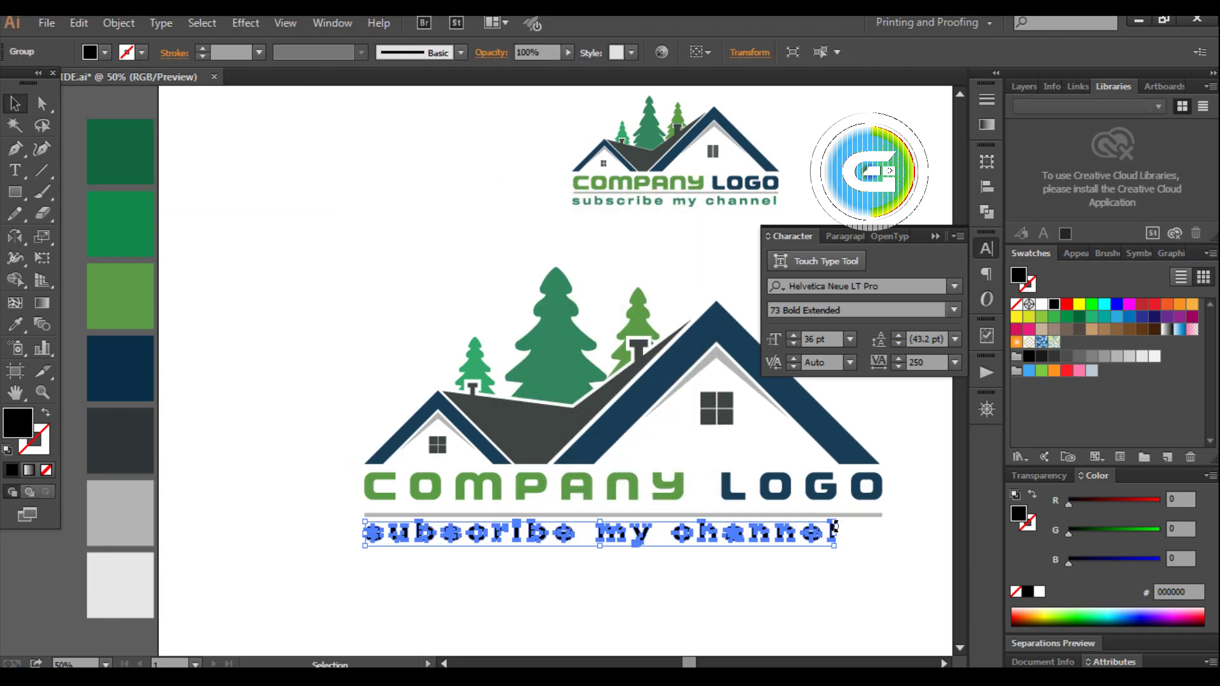
pyautogui.moveTo(834, 527)
pyautogui.mouseDown()
pyautogui.moveTo(893, 520)
pyautogui.moveTo(881, 466)
pyautogui.mouseUp()
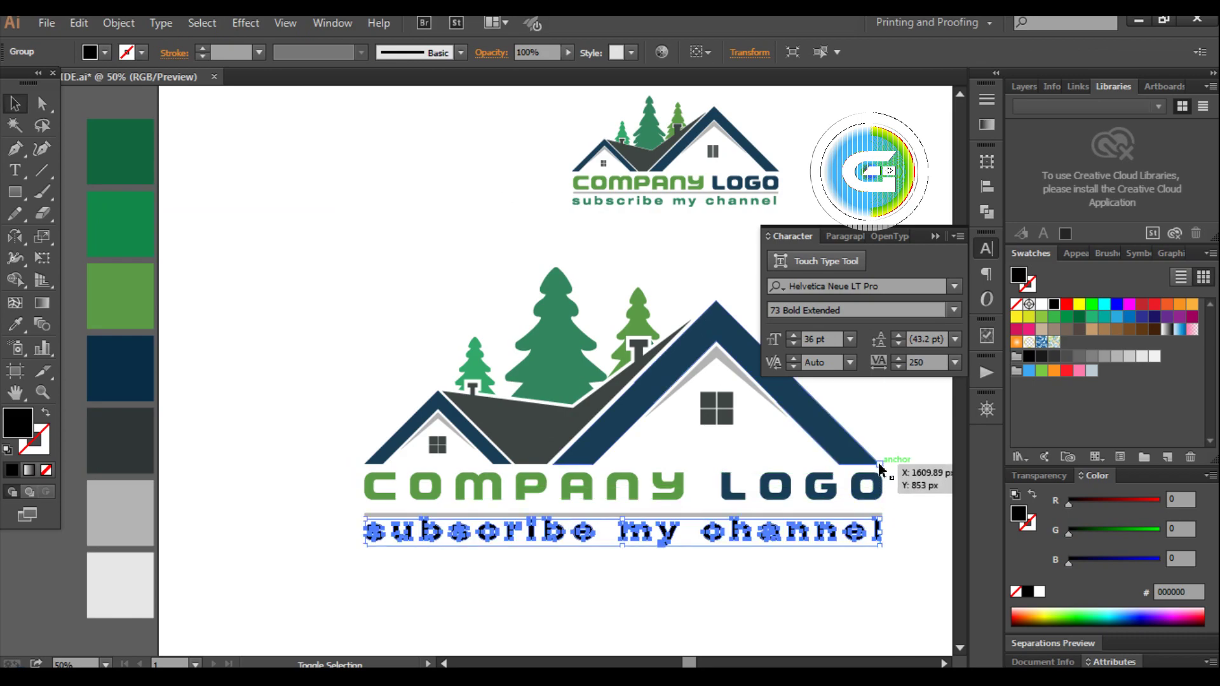
pyautogui.moveTo(364, 531); pyautogui.dragTo(361, 460)
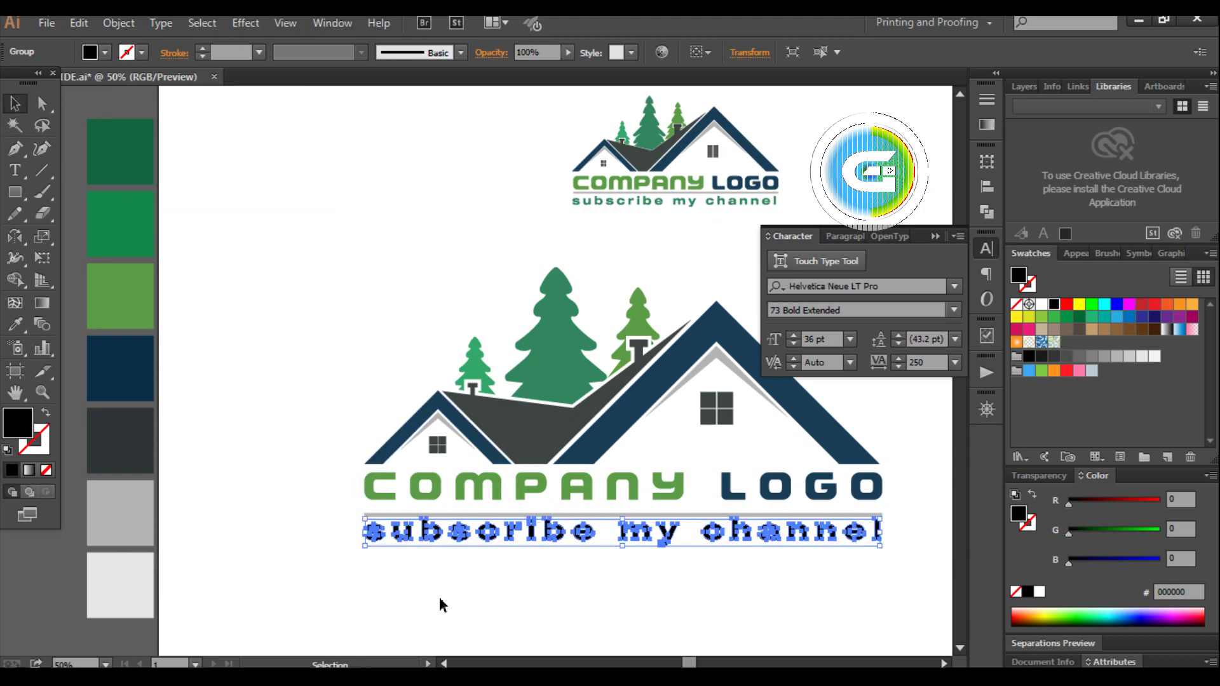
pyautogui.click(465, 543)
# Give the tagline the tall pine tree's dark green, collapse the Character panel, and deselect
pyautogui.click(15, 324)
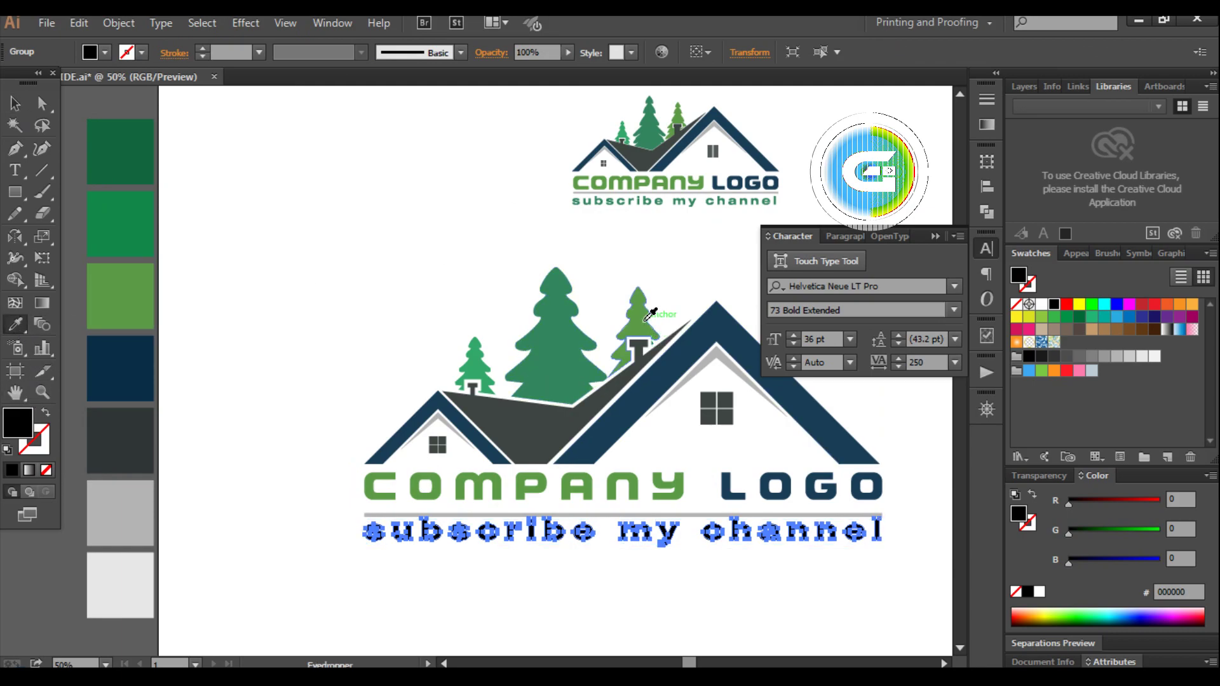
pyautogui.click(557, 348)
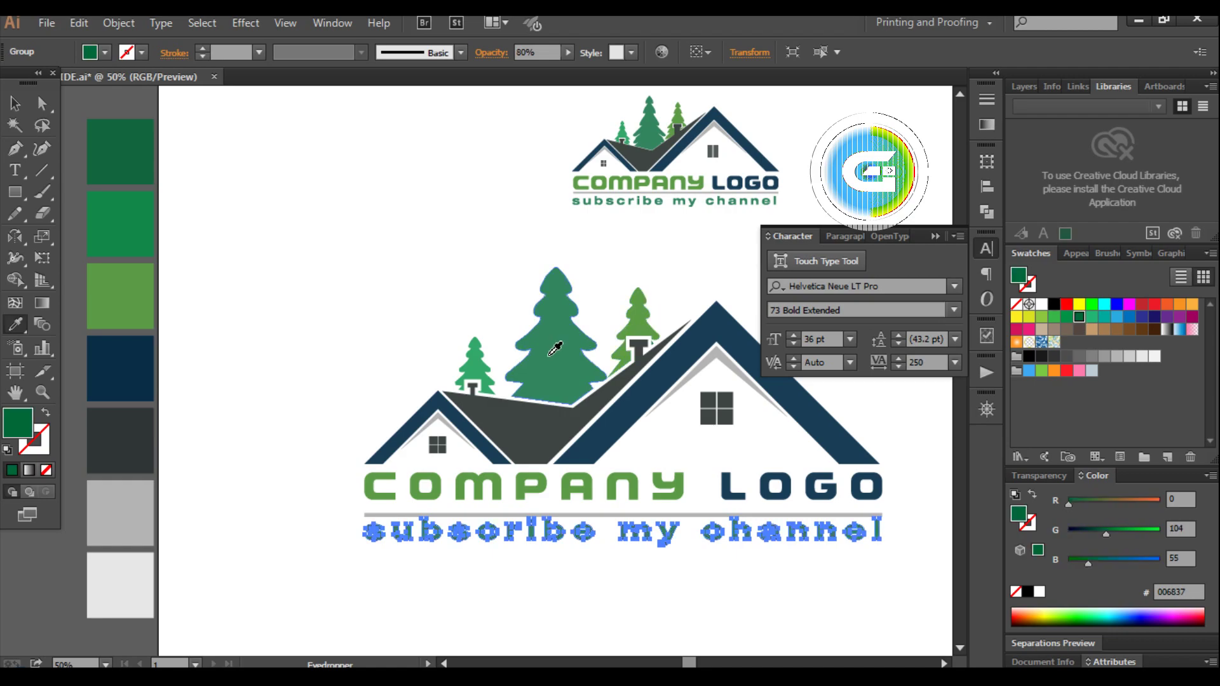
pyautogui.click(12, 106)
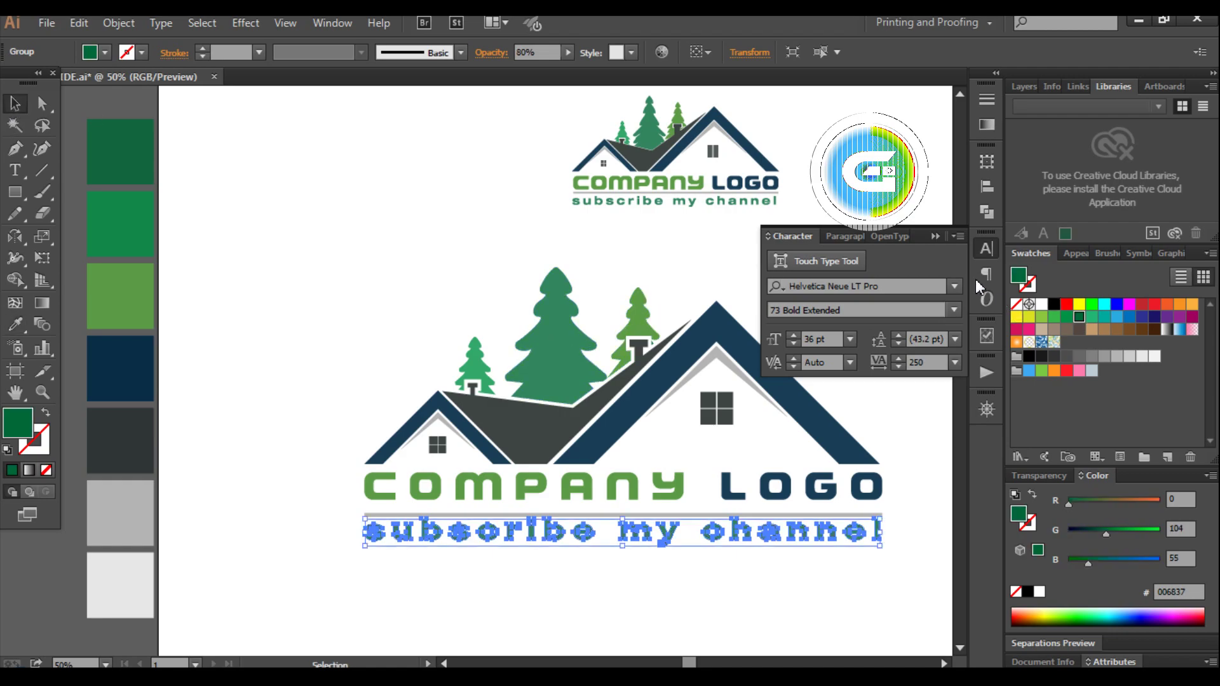
pyautogui.click(935, 237)
pyautogui.click(799, 275)
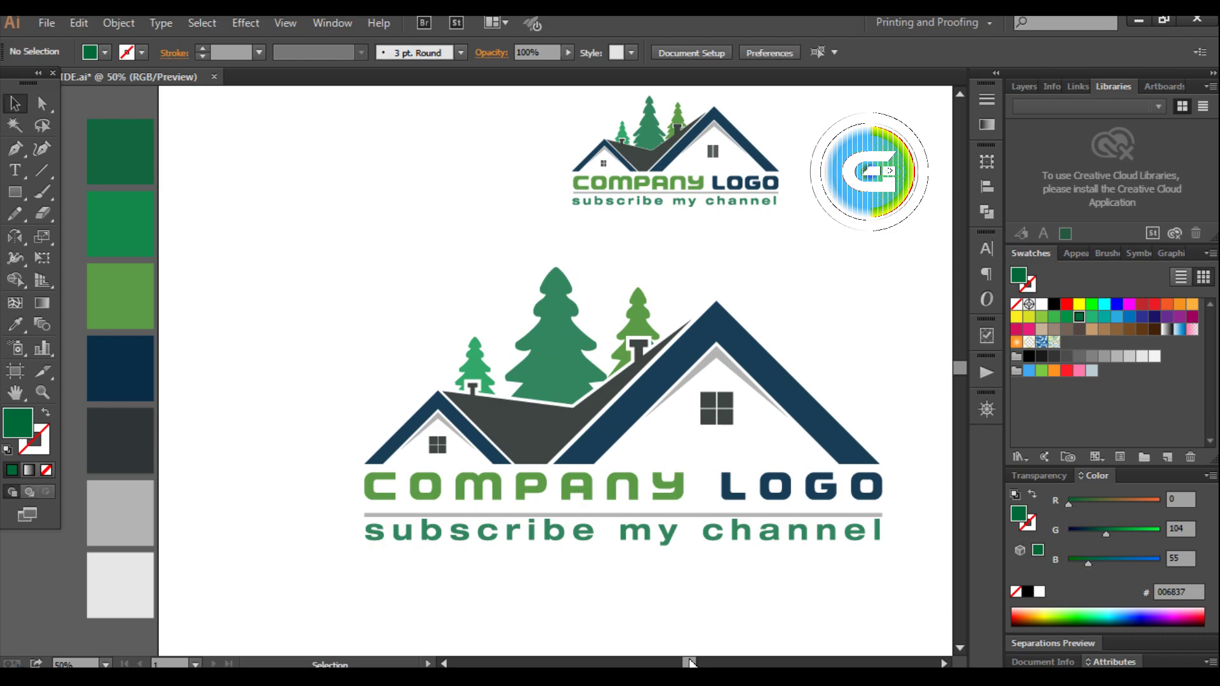
pyautogui.moveTo(691, 663); pyautogui.dragTo(696, 662)
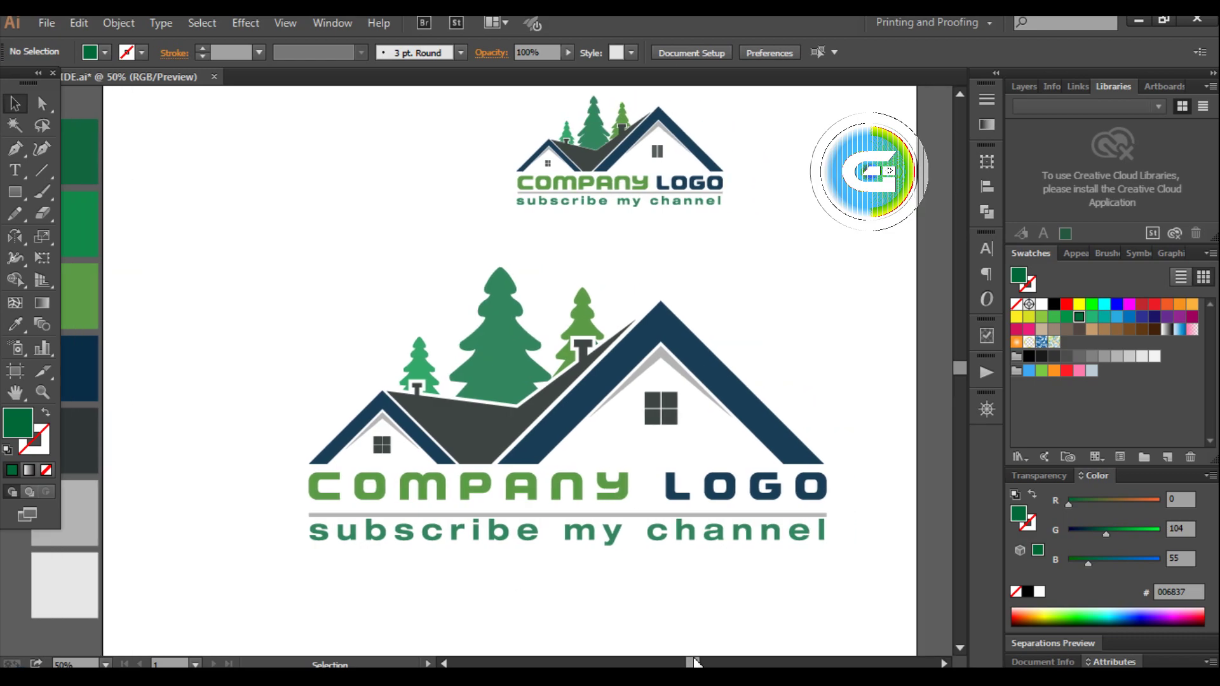